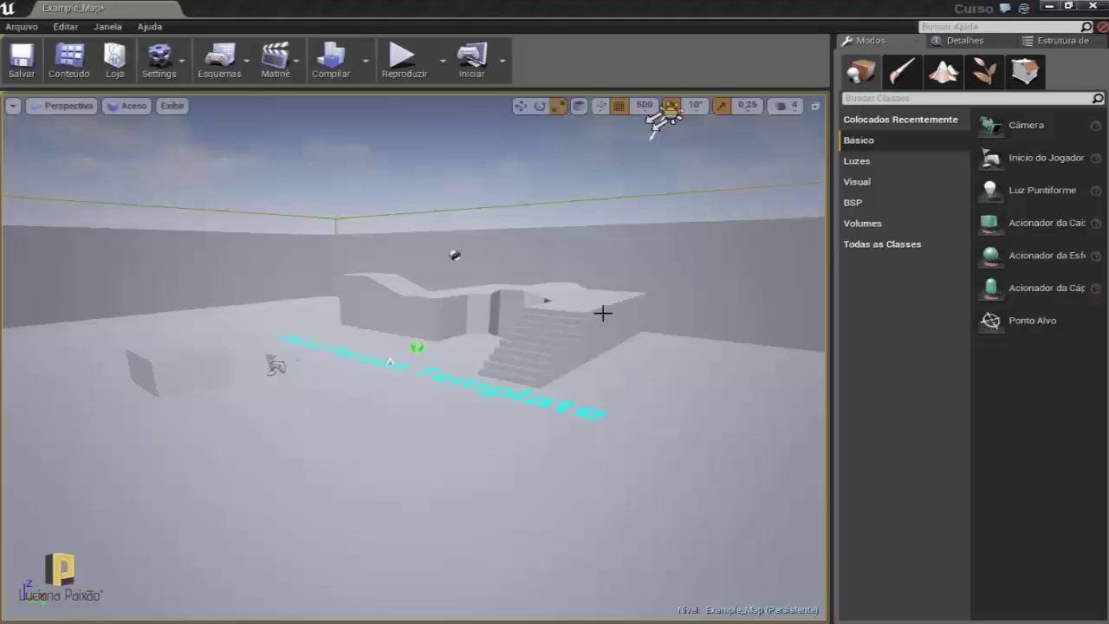
Create a new Empty Level (Nível Vazio), discarding the unsaved Example_Map changes.
{"action": "left_click_drag", "start_coordinate": [603, 312], "coordinate": [555, 329]}
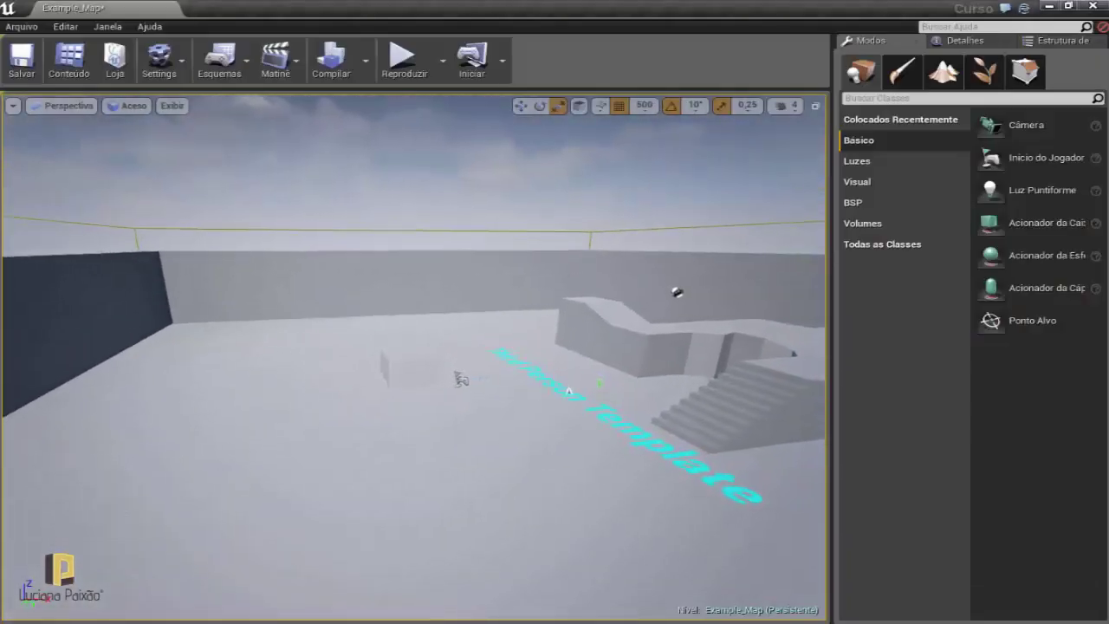
{"action": "right_click_drag", "start_coordinate": [567, 297], "coordinate": [563, 290]}
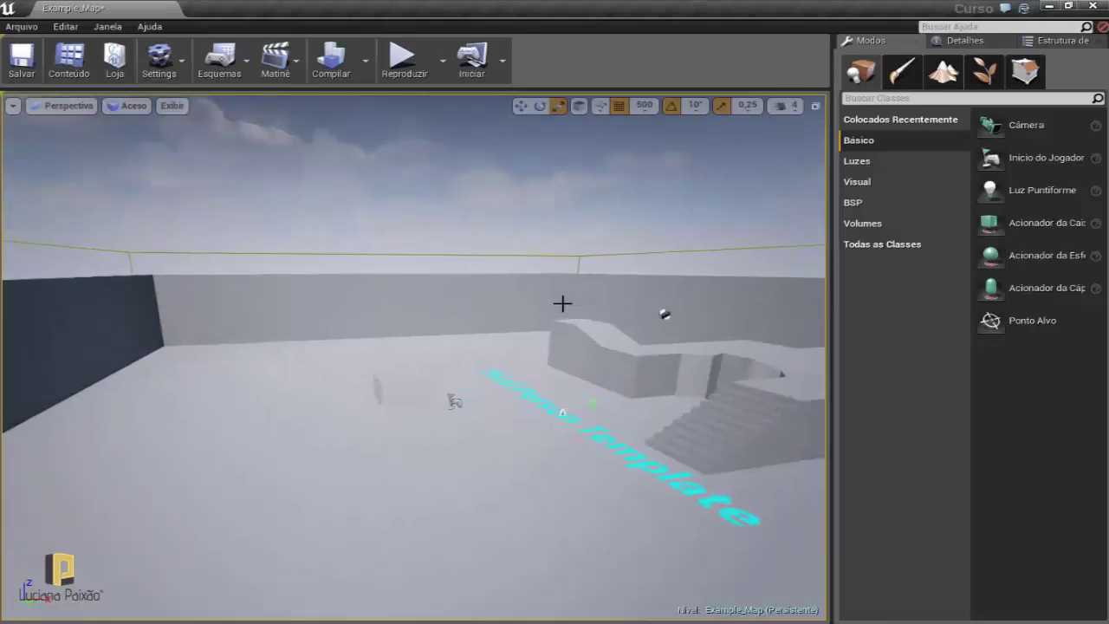
{"action": "left_click", "coordinate": [21, 26]}
{"action": "left_click", "coordinate": [54, 55]}
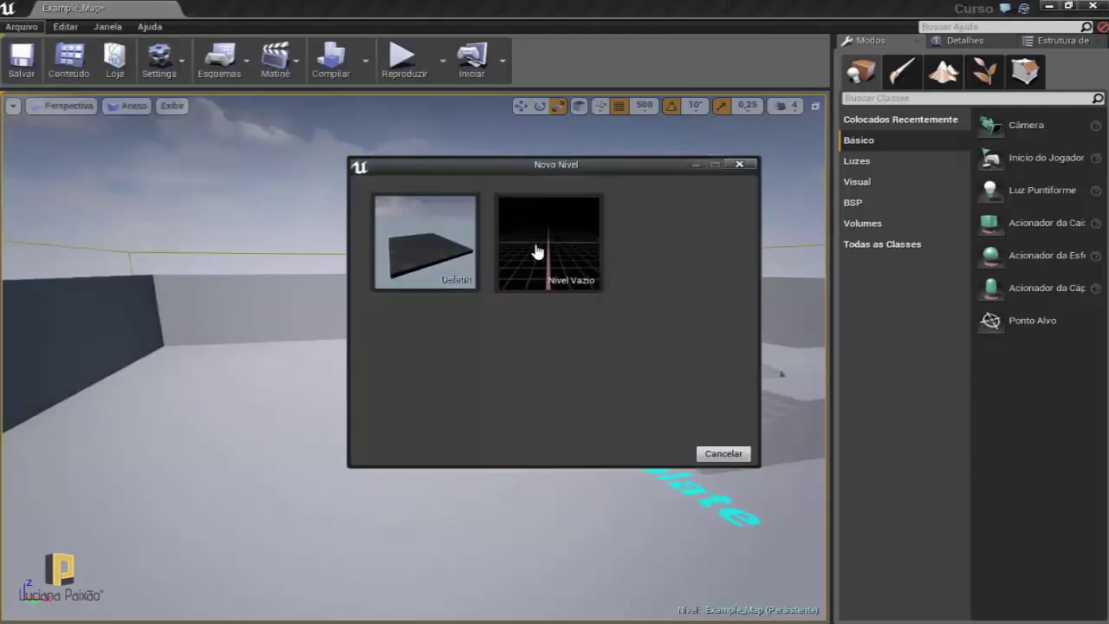
{"action": "left_click", "coordinate": [536, 251]}
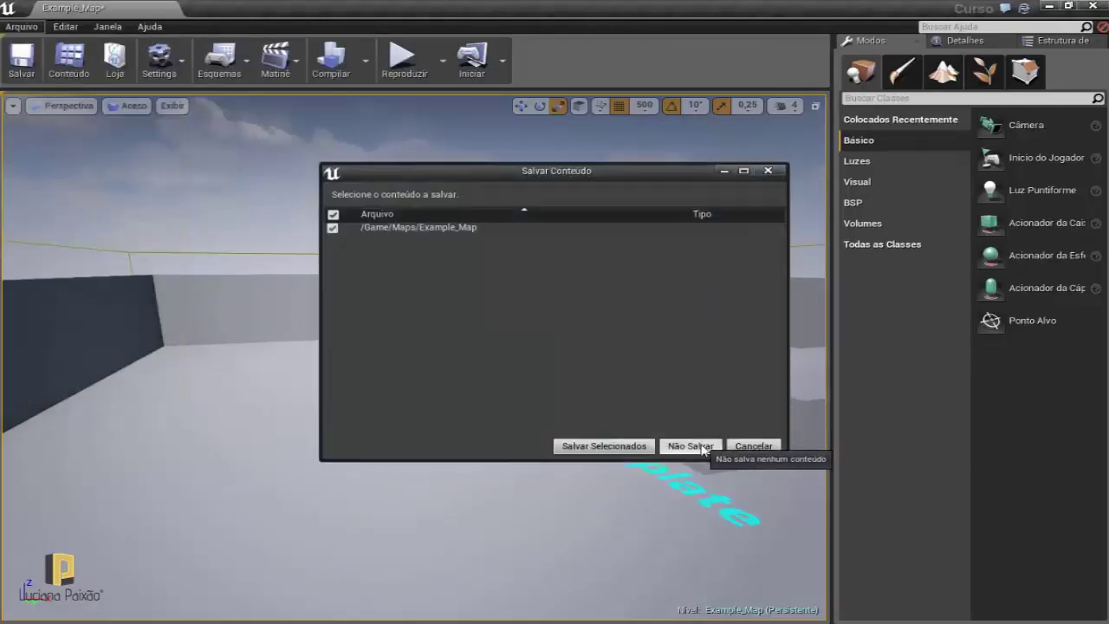
{"action": "left_click", "coordinate": [690, 446]}
{"action": "mouse_move", "coordinate": [592, 425]}
{"action": "right_mouse_down"}
{"action": "mouse_move", "coordinate": [570, 421]}
{"action": "mouse_move", "coordinate": [617, 194]}
{"action": "right_mouse_up"}
Set grid snapping to 10 and show the BSP brush list in the Modos panel.
{"action": "left_click", "coordinate": [642, 105]}
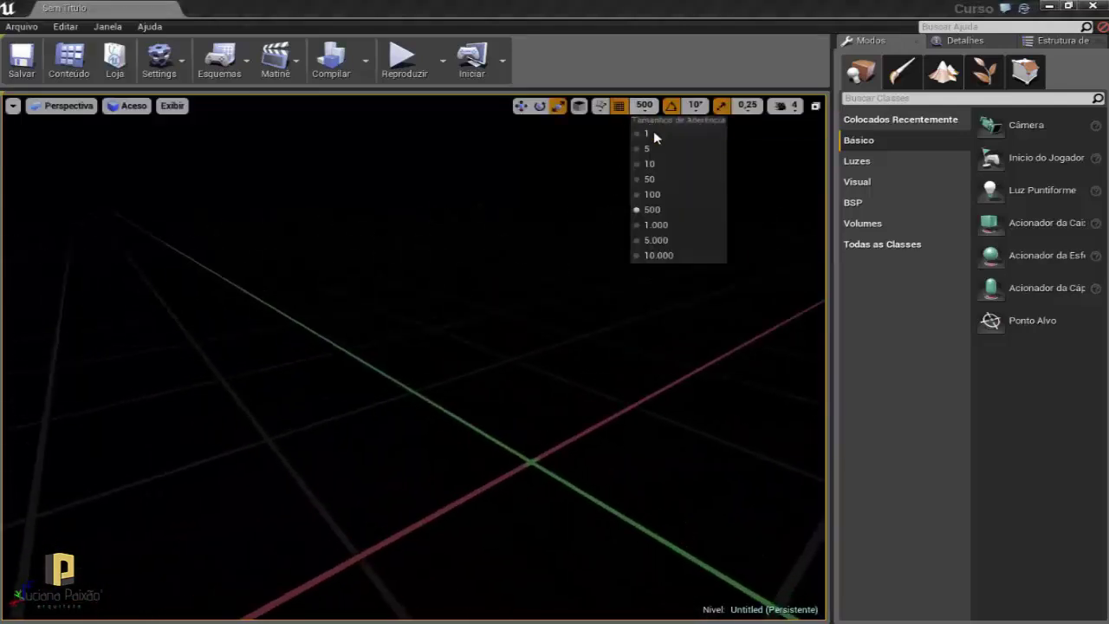
{"action": "left_click", "coordinate": [665, 167]}
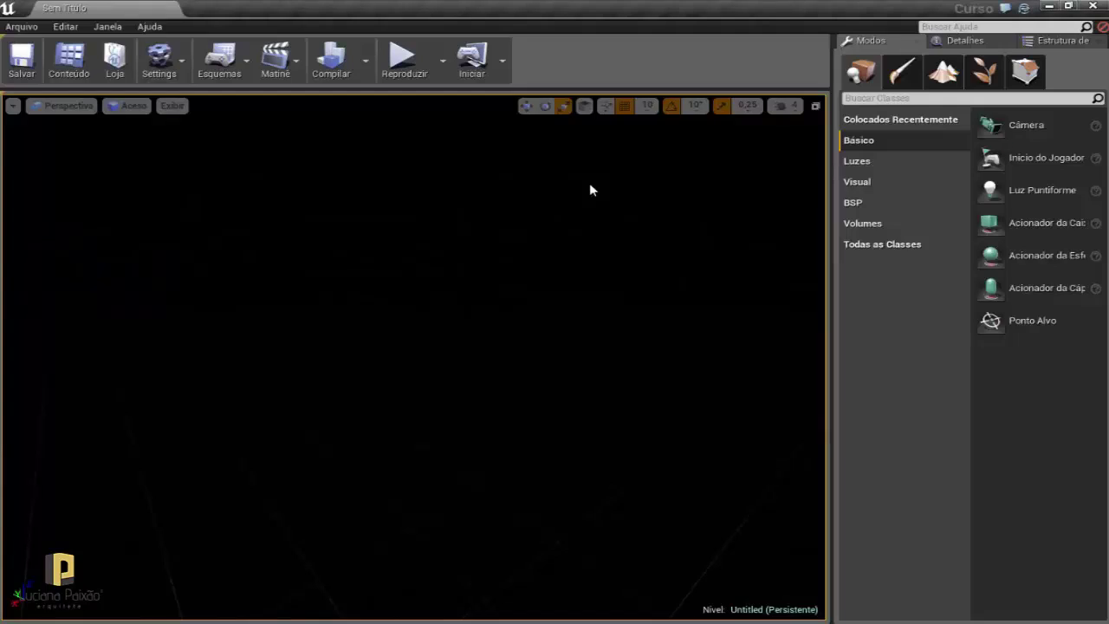
{"action": "left_click", "coordinate": [854, 203]}
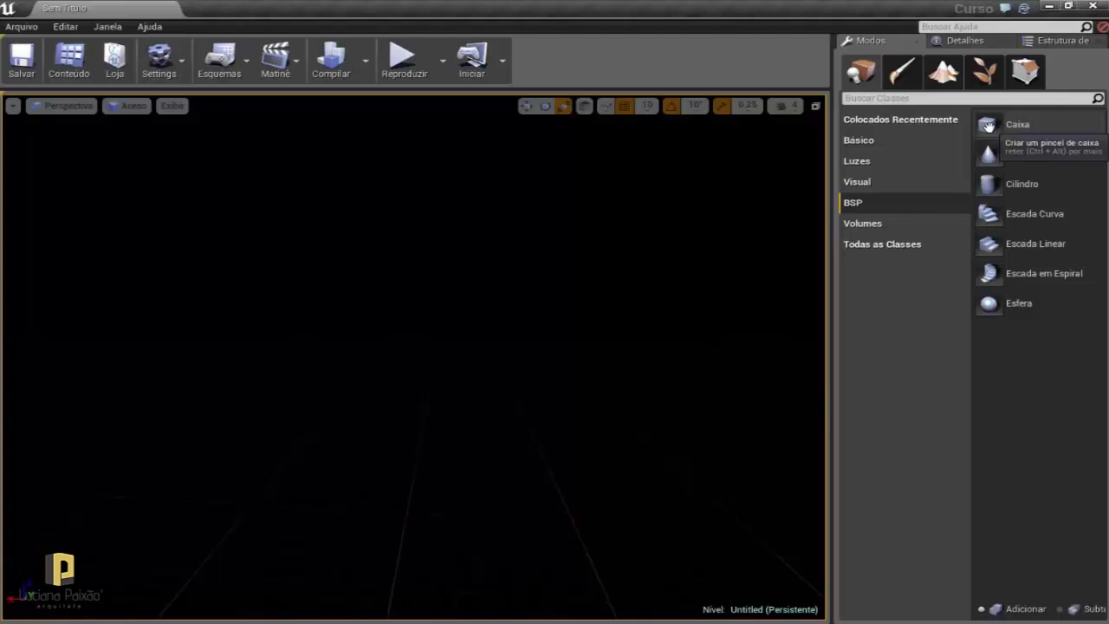
Drag a Caixa box brush into the viewport and raise it above the grid with the Z arrow.
{"action": "mouse_move", "coordinate": [998, 124]}
{"action": "left_mouse_down"}
{"action": "mouse_move", "coordinate": [674, 287]}
{"action": "mouse_move", "coordinate": [414, 467]}
{"action": "left_mouse_up"}
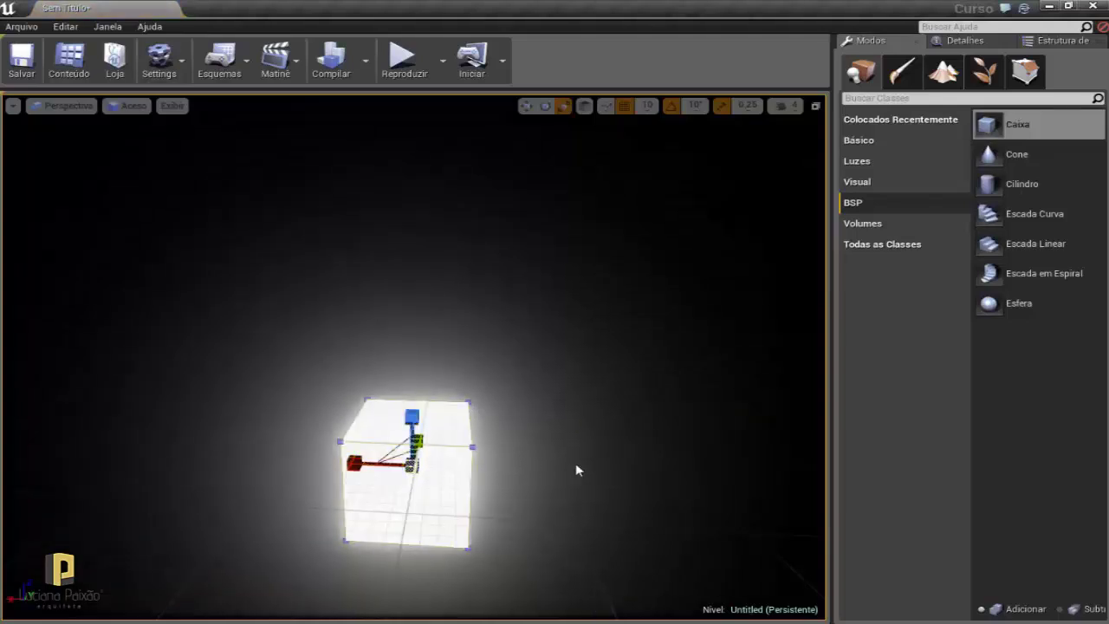
{"action": "mouse_move", "coordinate": [577, 469]}
{"action": "left_mouse_down"}
{"action": "mouse_move", "coordinate": [555, 486]}
{"action": "mouse_move", "coordinate": [604, 457]}
{"action": "left_mouse_up"}
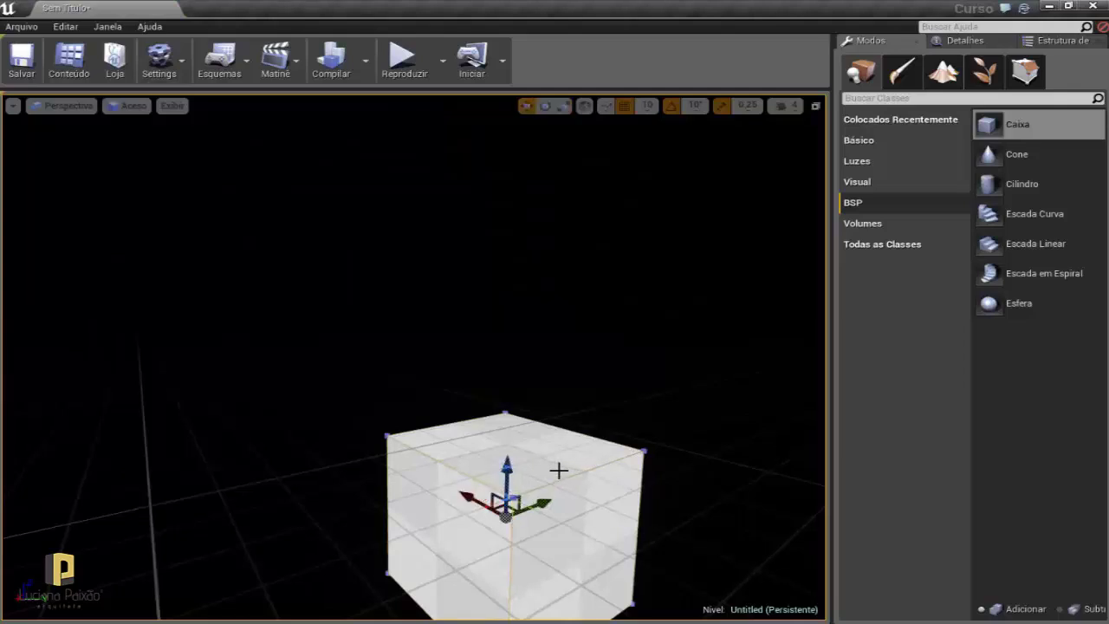
{"action": "mouse_move", "coordinate": [505, 466]}
{"action": "left_mouse_down"}
{"action": "mouse_move", "coordinate": [475, 311]}
{"action": "mouse_move", "coordinate": [485, 329]}
{"action": "left_mouse_up"}
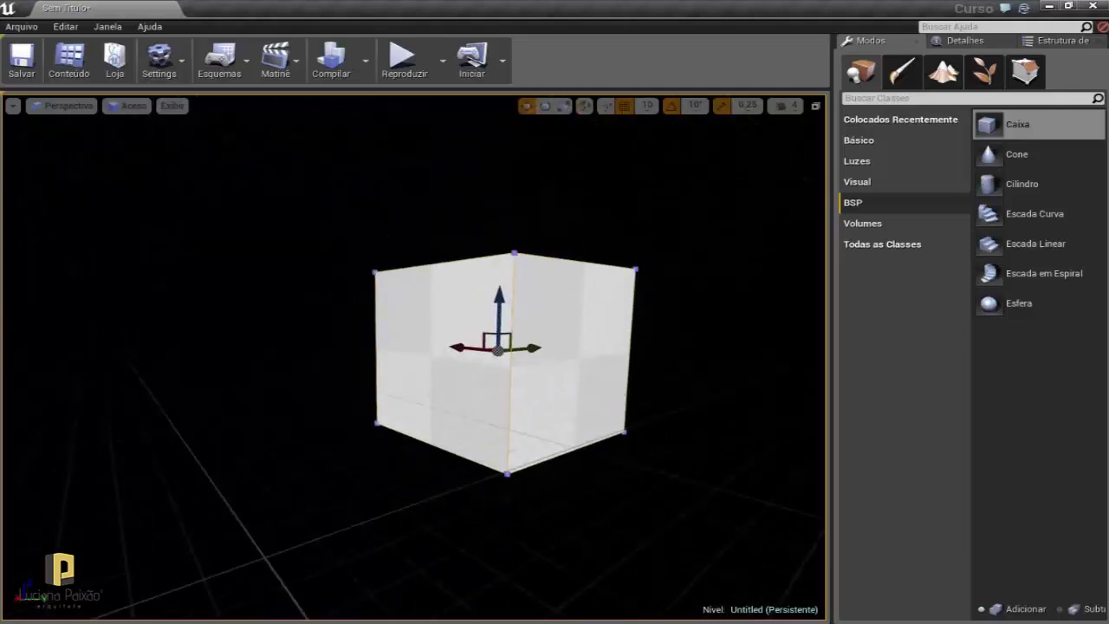
{"action": "left_click_drag", "start_coordinate": [307, 254], "coordinate": [329, 217]}
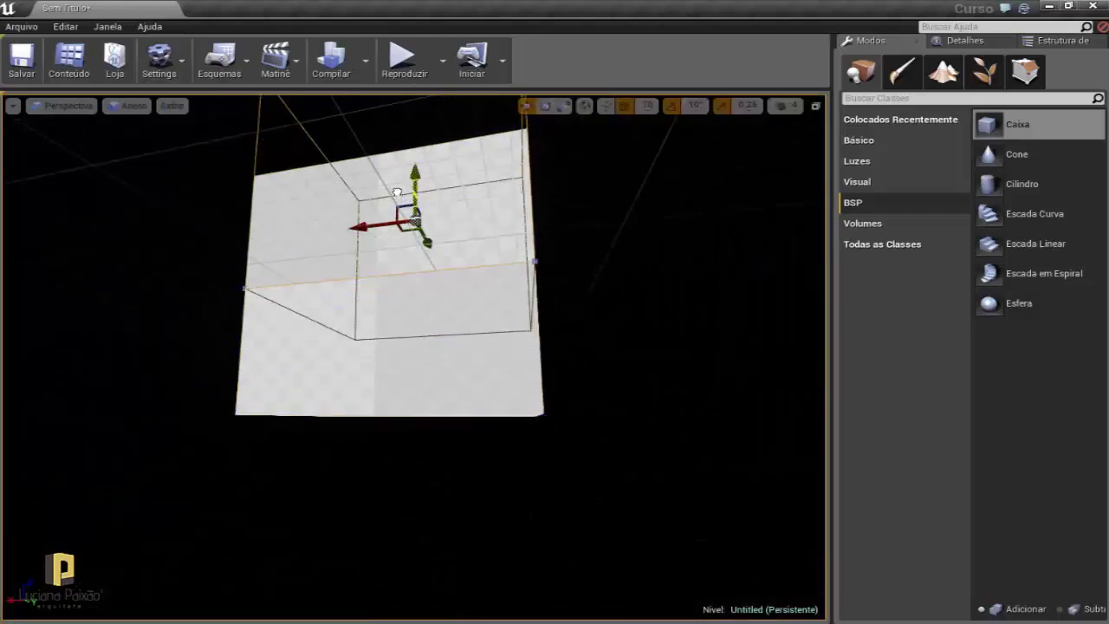
{"action": "left_click_drag", "start_coordinate": [411, 368], "coordinate": [411, 368]}
{"action": "right_click_drag", "start_coordinate": [411, 369], "coordinate": [411, 369]}
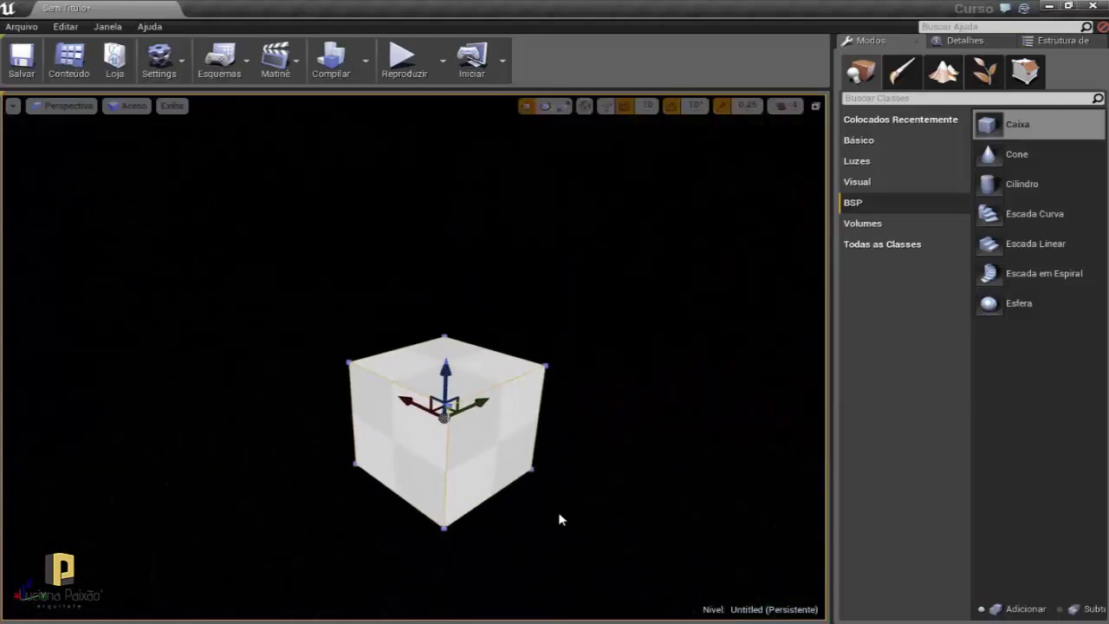
{"action": "left_click_drag", "start_coordinate": [560, 519], "coordinate": [559, 520]}
{"action": "right_click_drag", "start_coordinate": [410, 369], "coordinate": [411, 368]}
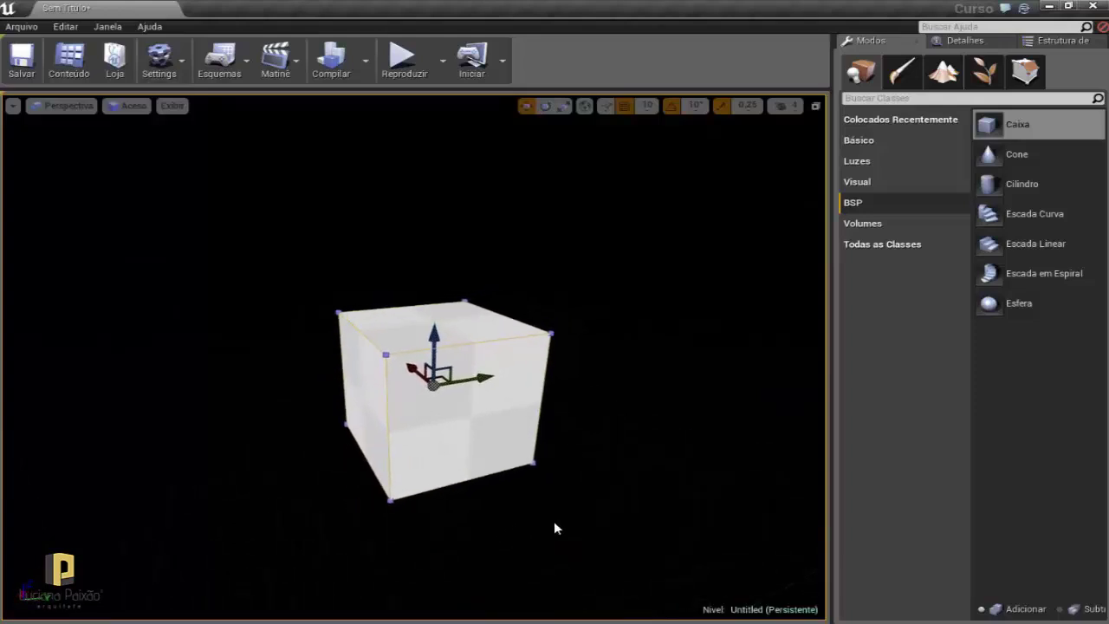
{"action": "right_click_drag", "start_coordinate": [587, 439], "coordinate": [587, 439]}
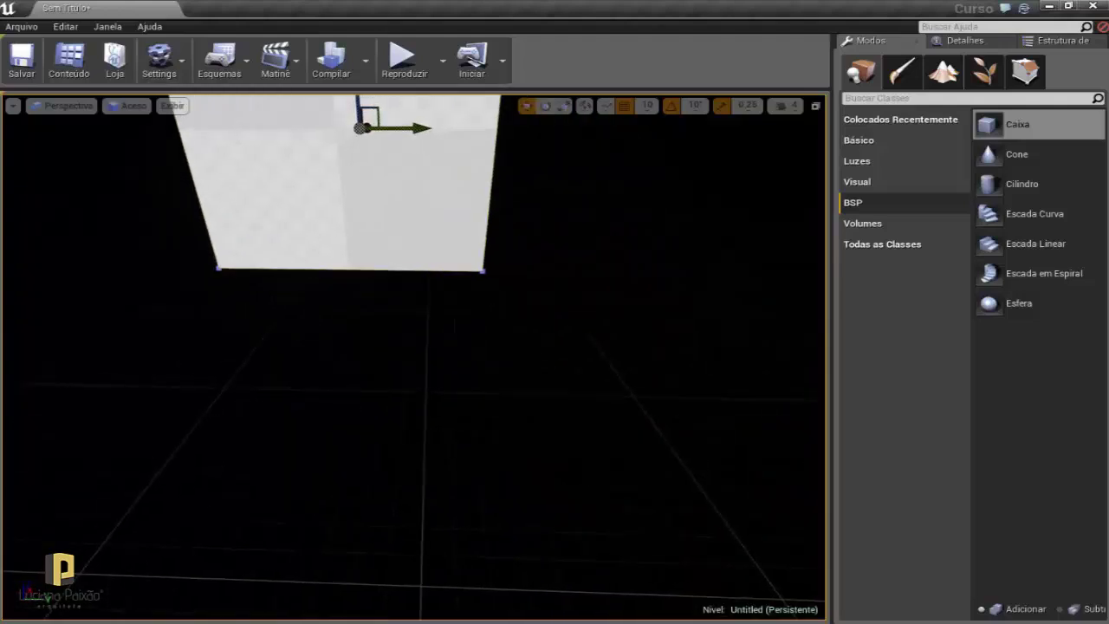
{"action": "right_click_drag", "start_coordinate": [549, 471], "coordinate": [547, 457]}
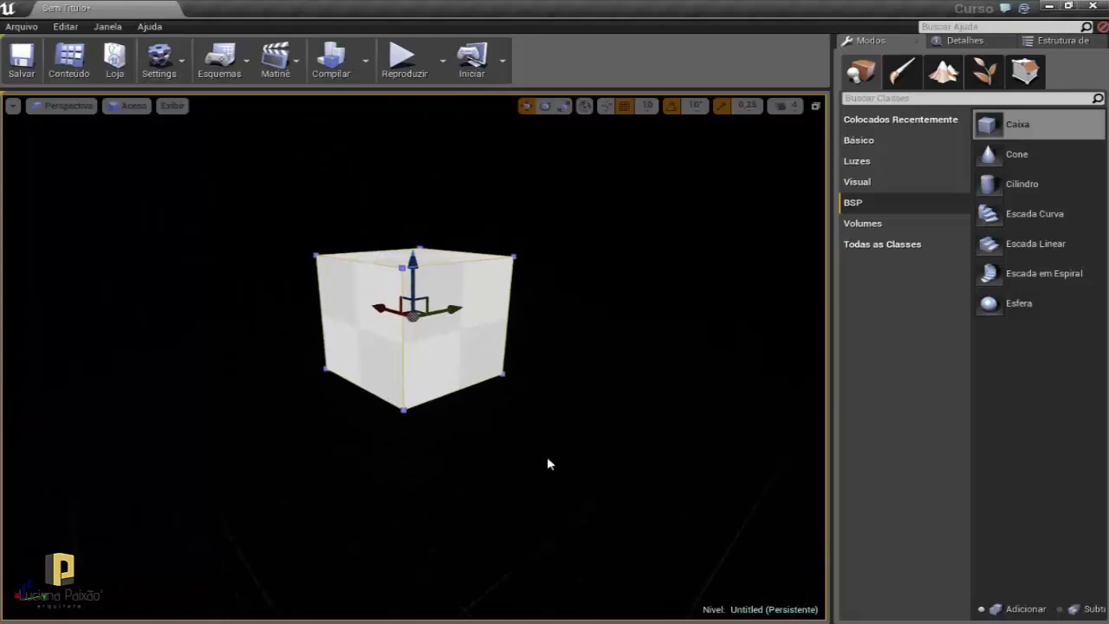
Show the Detalhes panel with the Box Brush Settings at 200 × 200 × 200.
{"action": "left_click", "coordinate": [957, 43]}
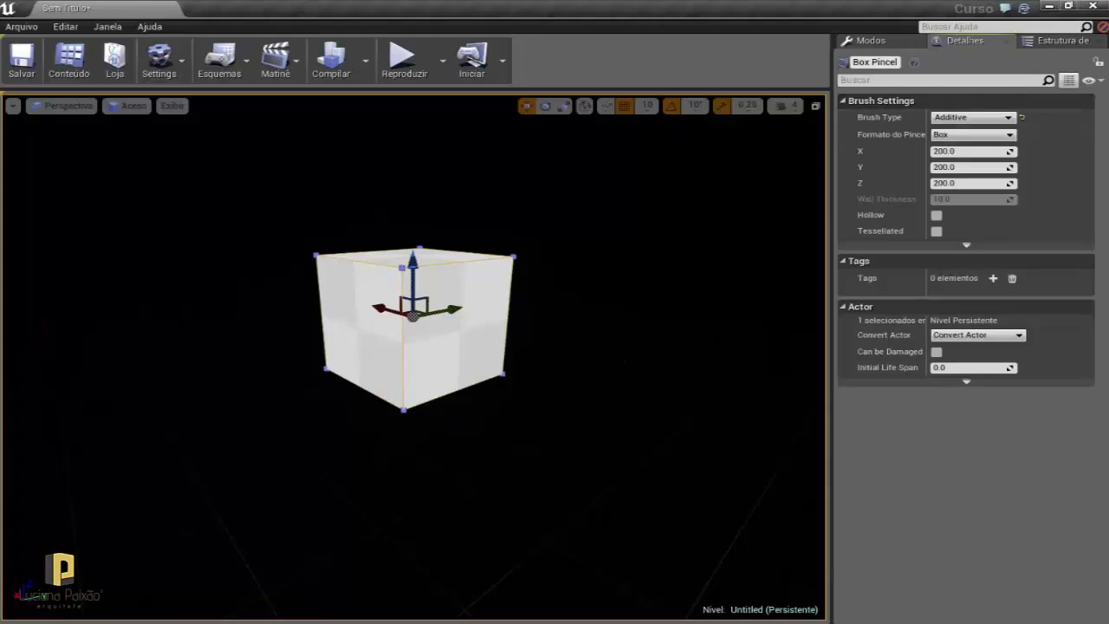
{"action": "mouse_move", "coordinate": [572, 389]}
{"action": "right_mouse_down"}
{"action": "mouse_move", "coordinate": [624, 373]}
{"action": "mouse_move", "coordinate": [598, 369]}
{"action": "right_mouse_up"}
{"action": "mouse_move", "coordinate": [606, 468]}
{"action": "right_mouse_down"}
{"action": "mouse_move", "coordinate": [598, 450]}
{"action": "mouse_move", "coordinate": [762, 319]}
{"action": "right_mouse_up"}
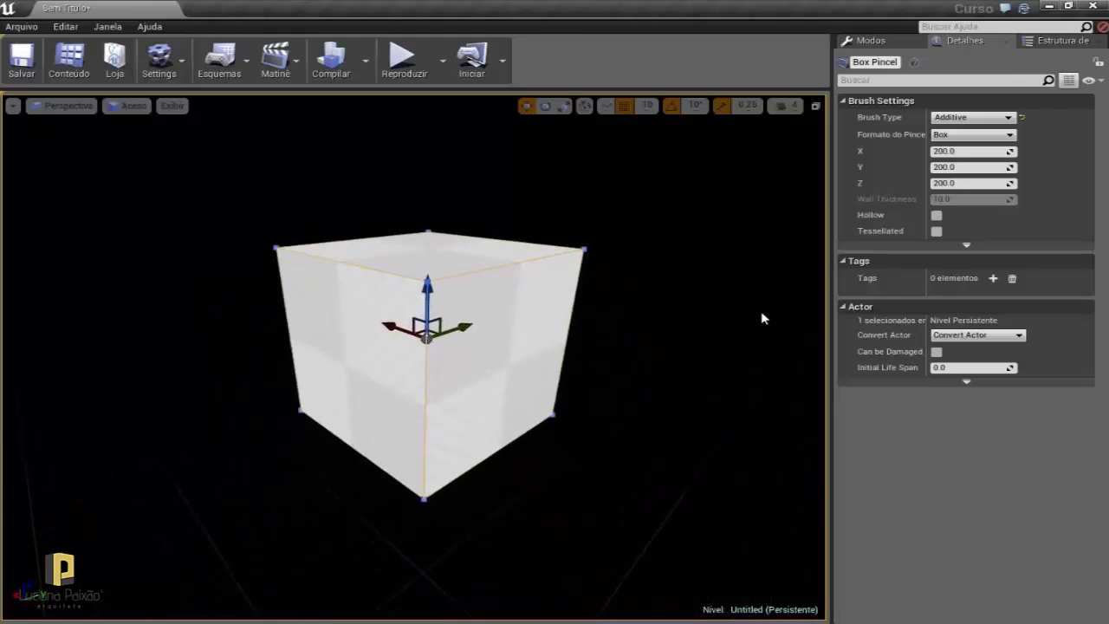
{"action": "right_click_drag", "start_coordinate": [640, 314], "coordinate": [639, 294]}
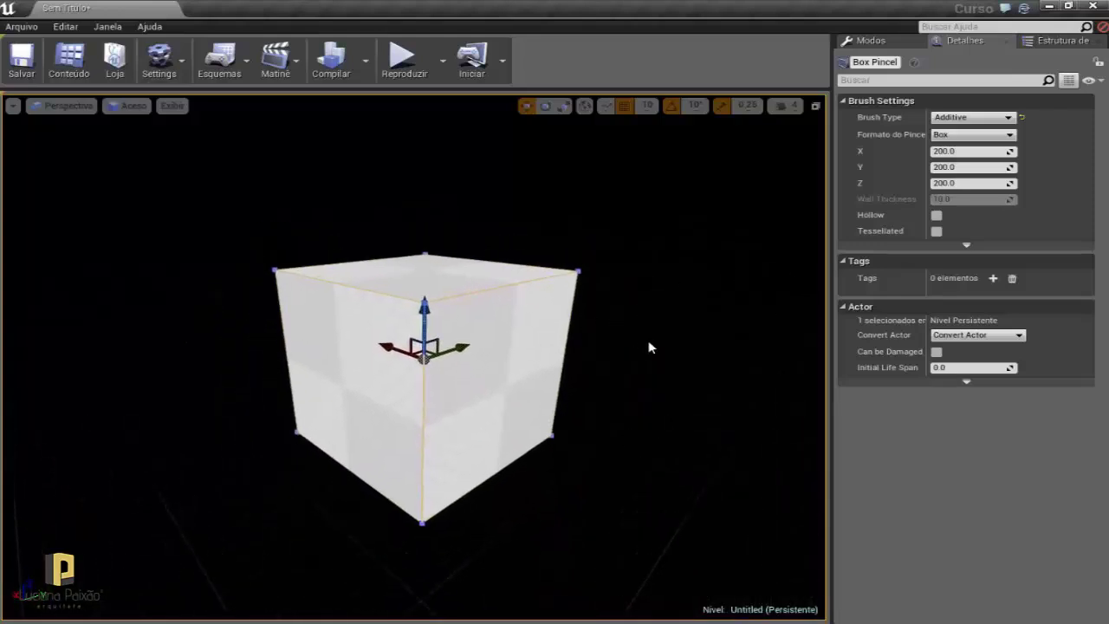
{"action": "mouse_move", "coordinate": [651, 346]}
{"action": "right_mouse_down"}
{"action": "mouse_move", "coordinate": [668, 354]}
{"action": "mouse_move", "coordinate": [658, 347]}
{"action": "right_mouse_up"}
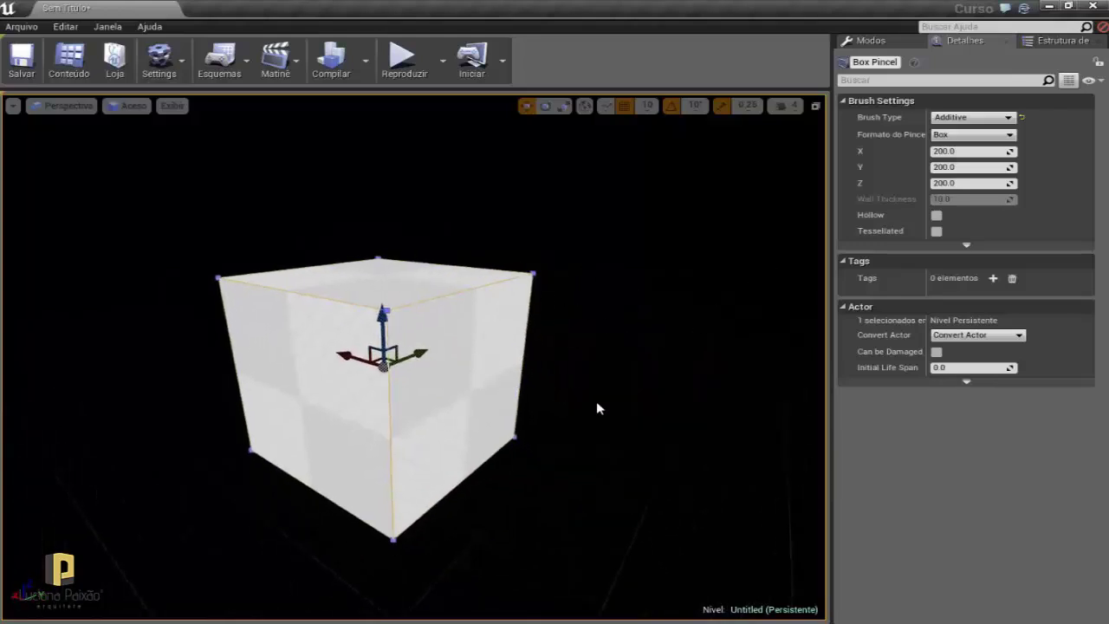
{"action": "mouse_move", "coordinate": [598, 408]}
{"action": "right_mouse_down"}
{"action": "mouse_move", "coordinate": [572, 408]}
{"action": "mouse_move", "coordinate": [585, 407]}
{"action": "right_mouse_up"}
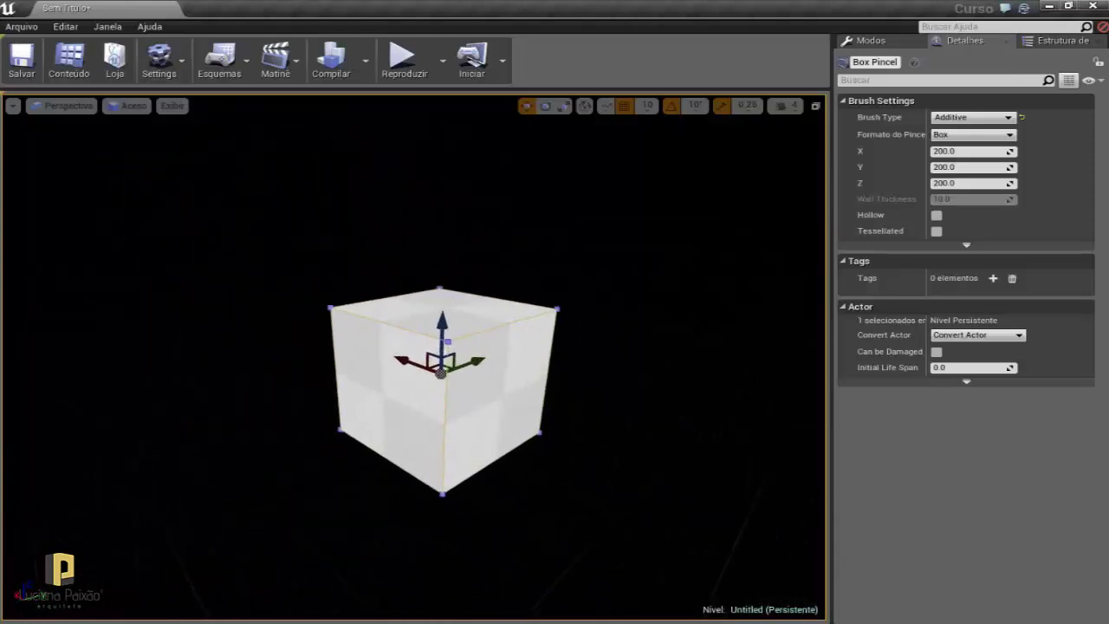
{"action": "middle_click_drag", "start_coordinate": [585, 407], "coordinate": [607, 451]}
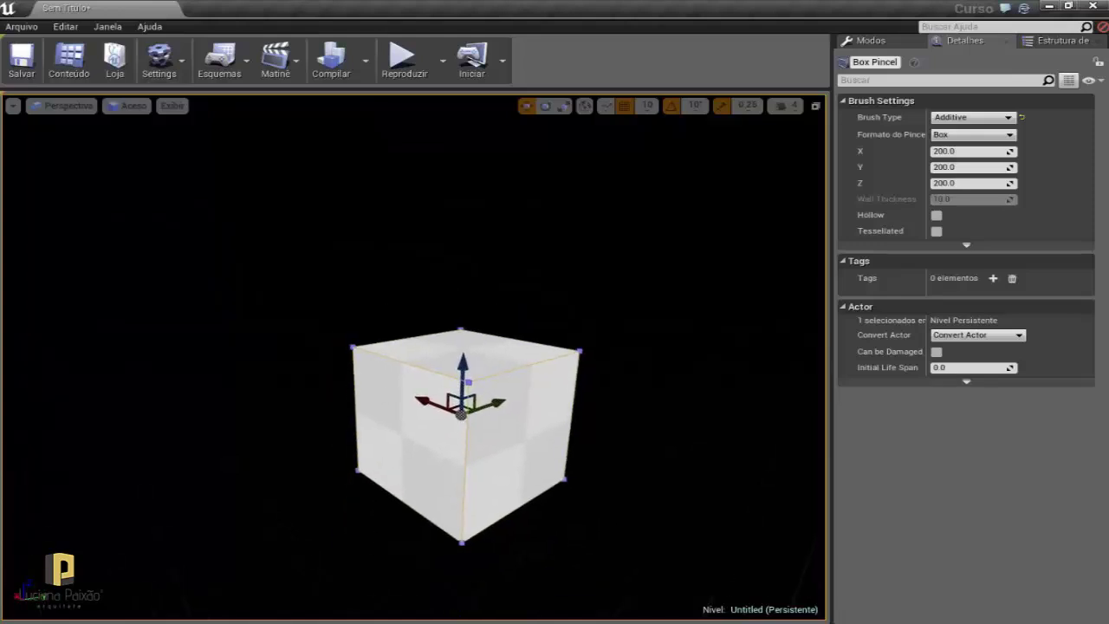
{"action": "middle_click_drag", "start_coordinate": [639, 381], "coordinate": [617, 360]}
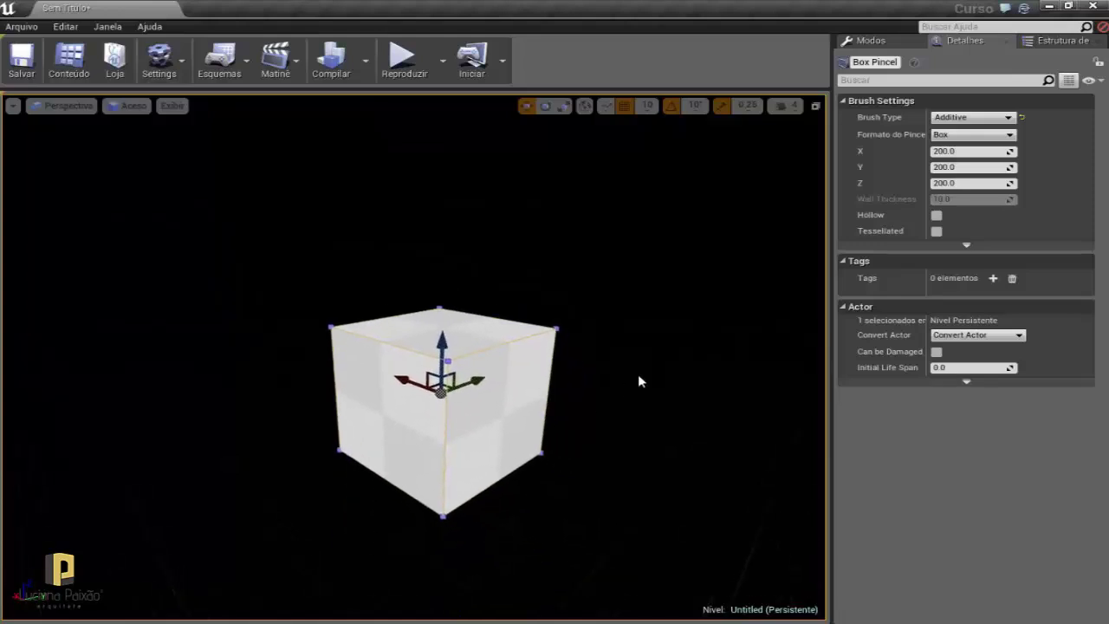
Enter Brush Settings sizes X 1000, Y 500 and Z 300 for the box.
{"action": "left_click", "coordinate": [946, 152]}
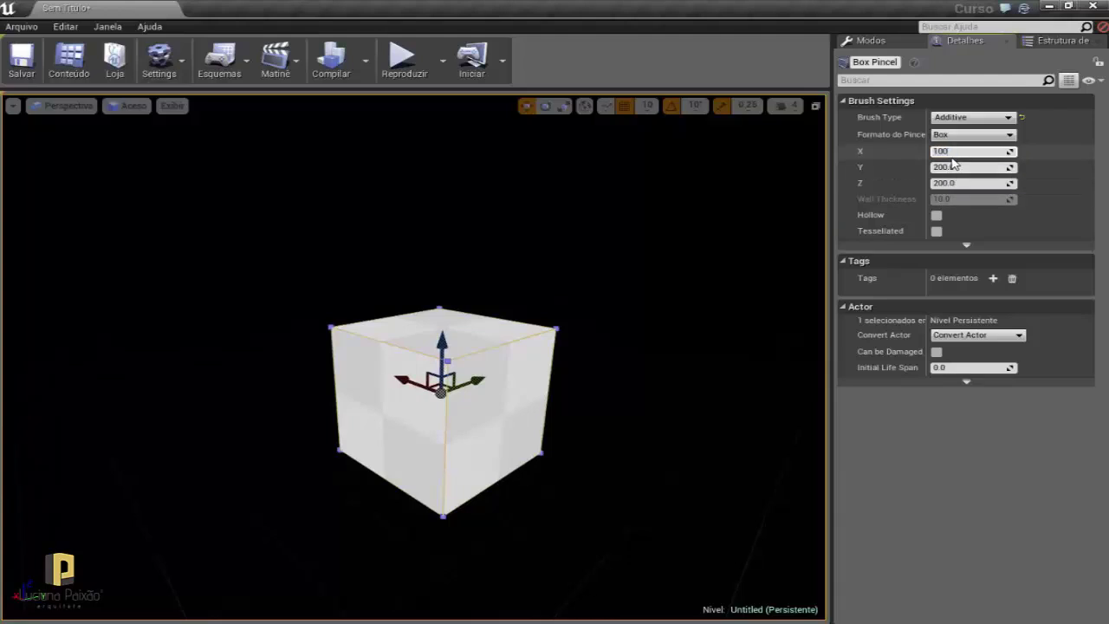
{"action": "type", "text": "1000"}
{"action": "key", "text": "Return"}
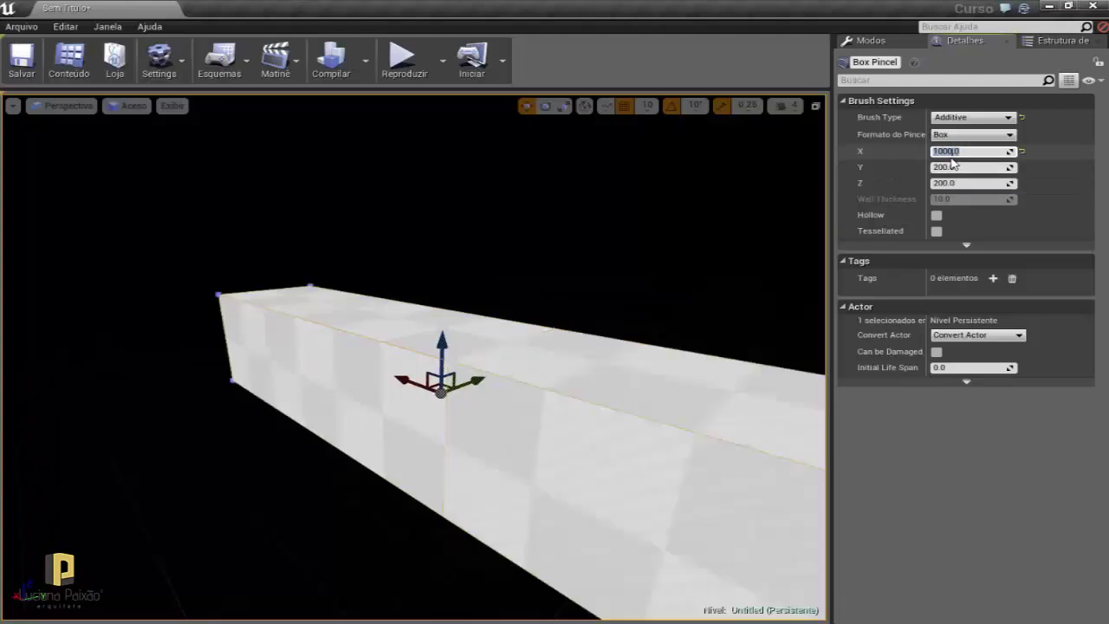
{"action": "left_click_drag", "start_coordinate": [728, 228], "coordinate": [763, 277]}
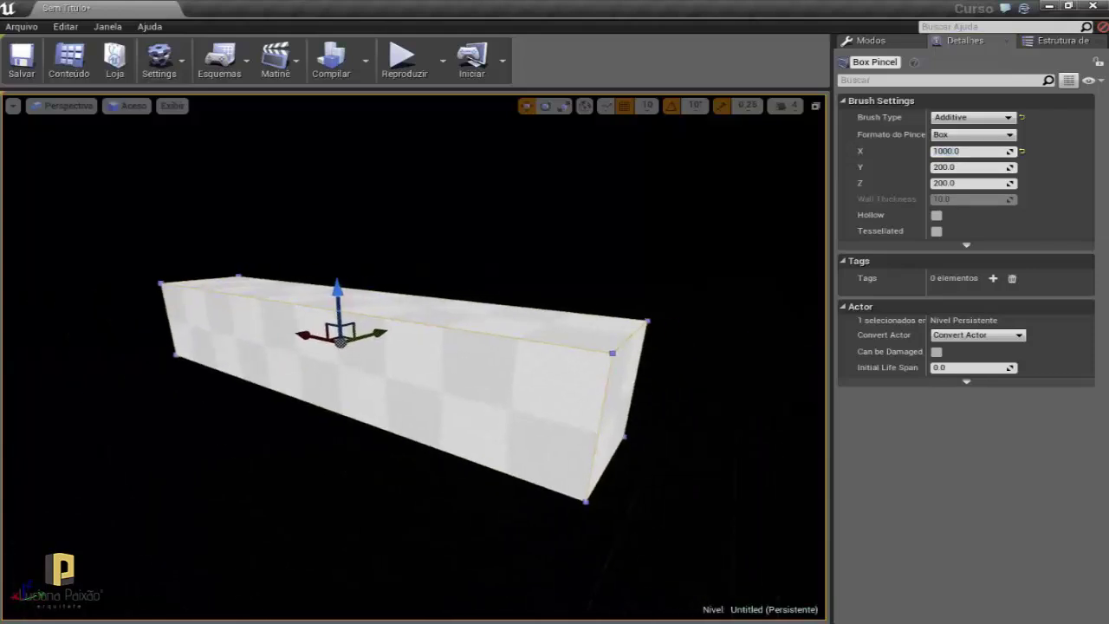
{"action": "left_click", "coordinate": [947, 167]}
{"action": "type", "text": "500"}
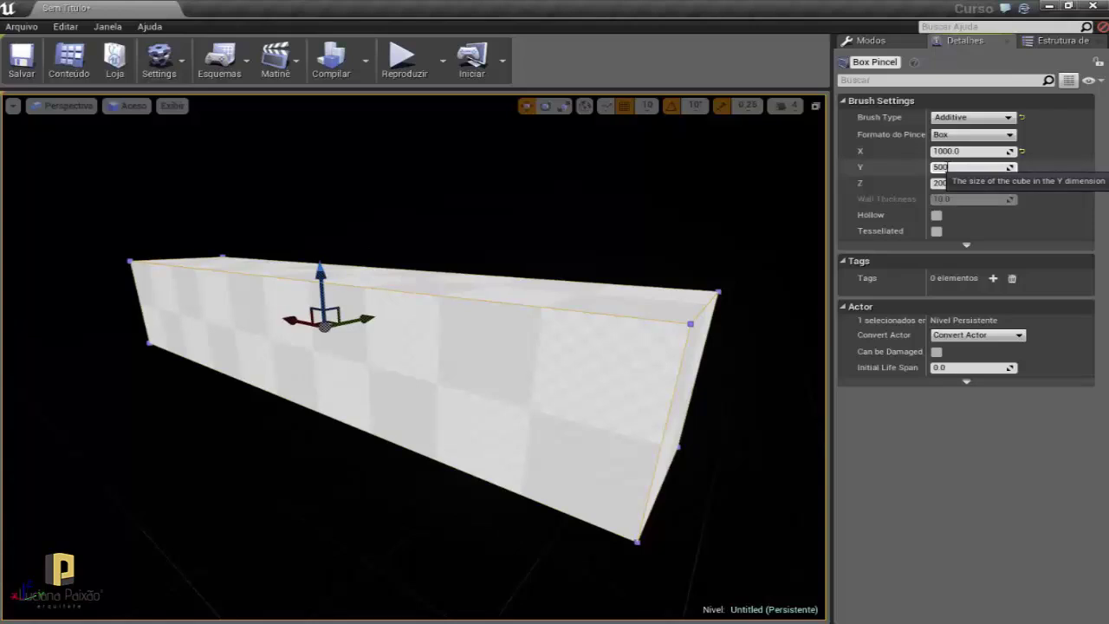
{"action": "key", "text": "Return"}
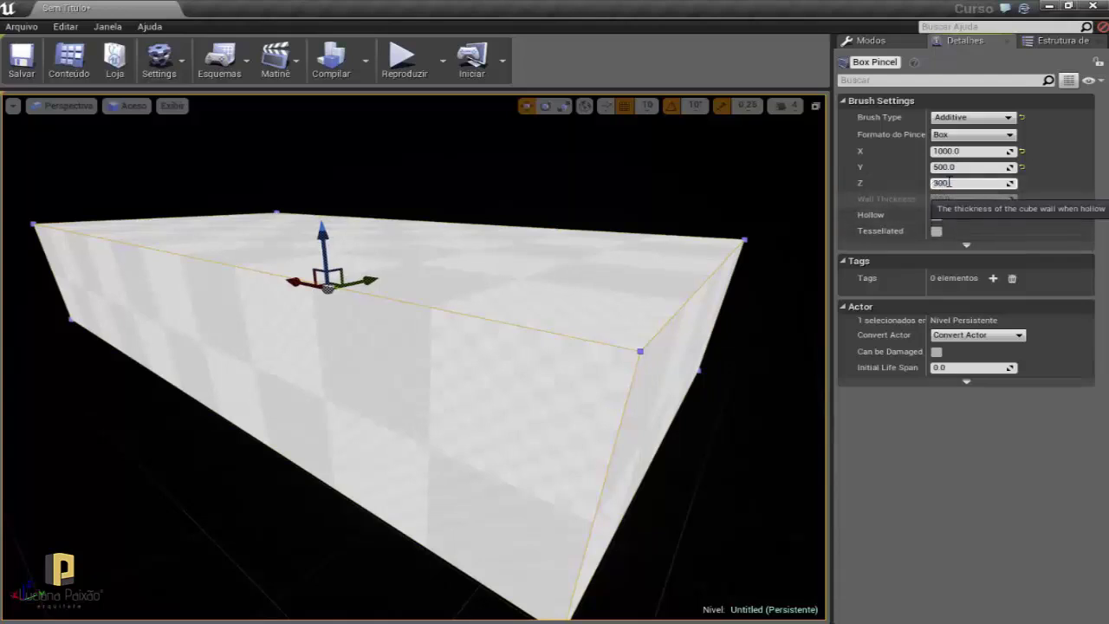
{"action": "key", "text": "Return"}
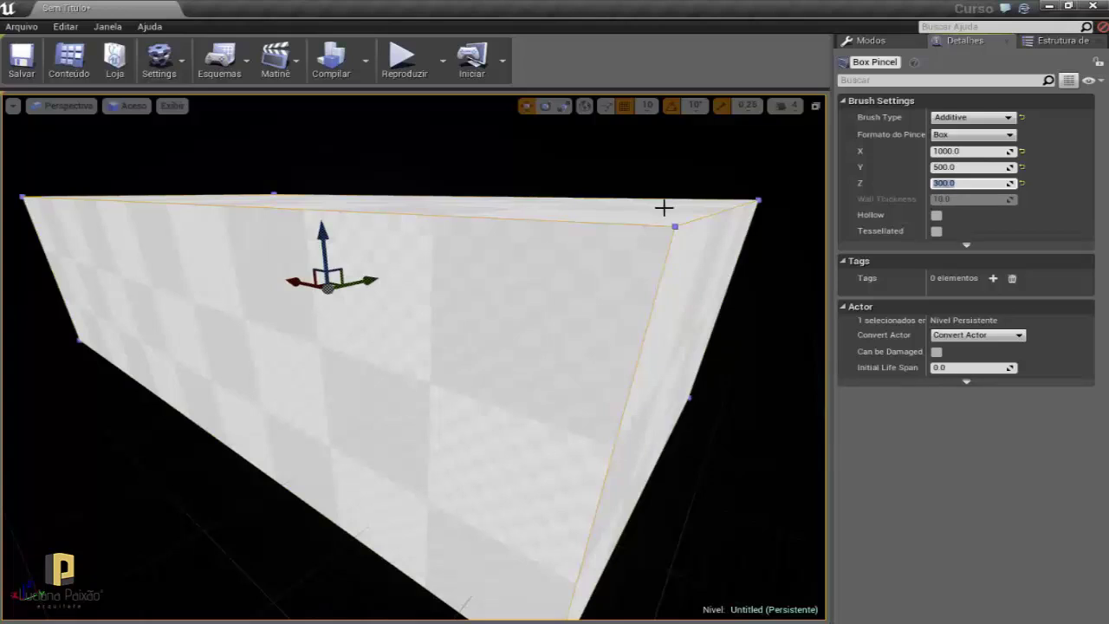
{"action": "mouse_move", "coordinate": [425, 144]}
{"action": "left_mouse_down"}
{"action": "mouse_move", "coordinate": [449, 187]}
{"action": "mouse_move", "coordinate": [373, 187]}
{"action": "left_mouse_up"}
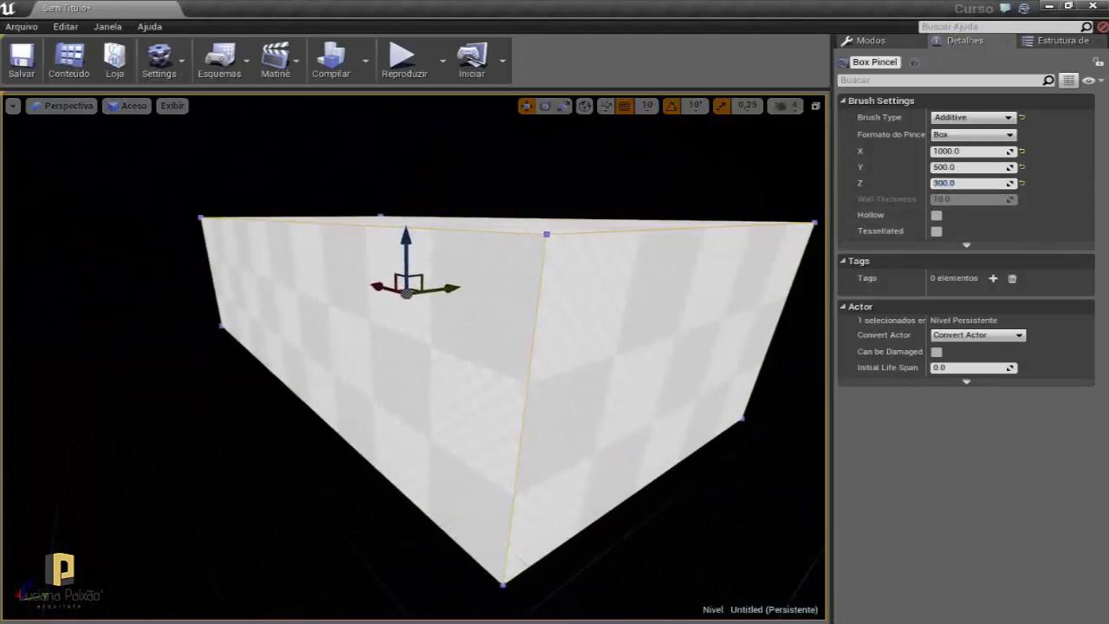
{"action": "mouse_move", "coordinate": [373, 187]}
{"action": "left_mouse_down"}
{"action": "mouse_move", "coordinate": [385, 172]}
{"action": "mouse_move", "coordinate": [381, 199]}
{"action": "mouse_move", "coordinate": [381, 187]}
{"action": "left_mouse_up"}
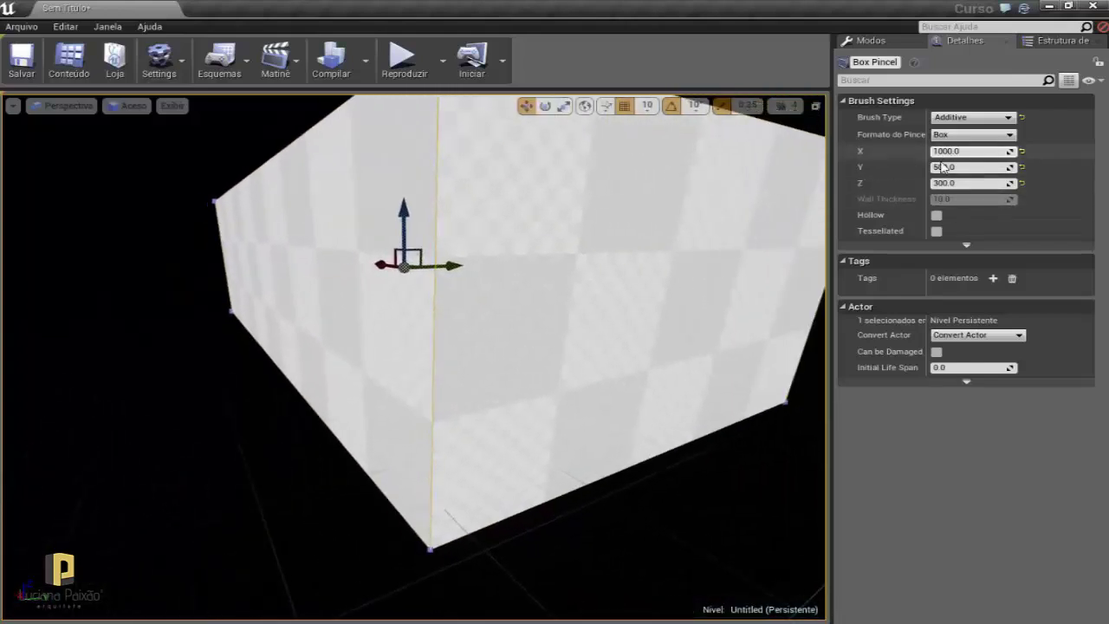
{"action": "left_click_drag", "start_coordinate": [745, 263], "coordinate": [732, 225]}
{"action": "left_click_drag", "start_coordinate": [679, 317], "coordinate": [679, 347]}
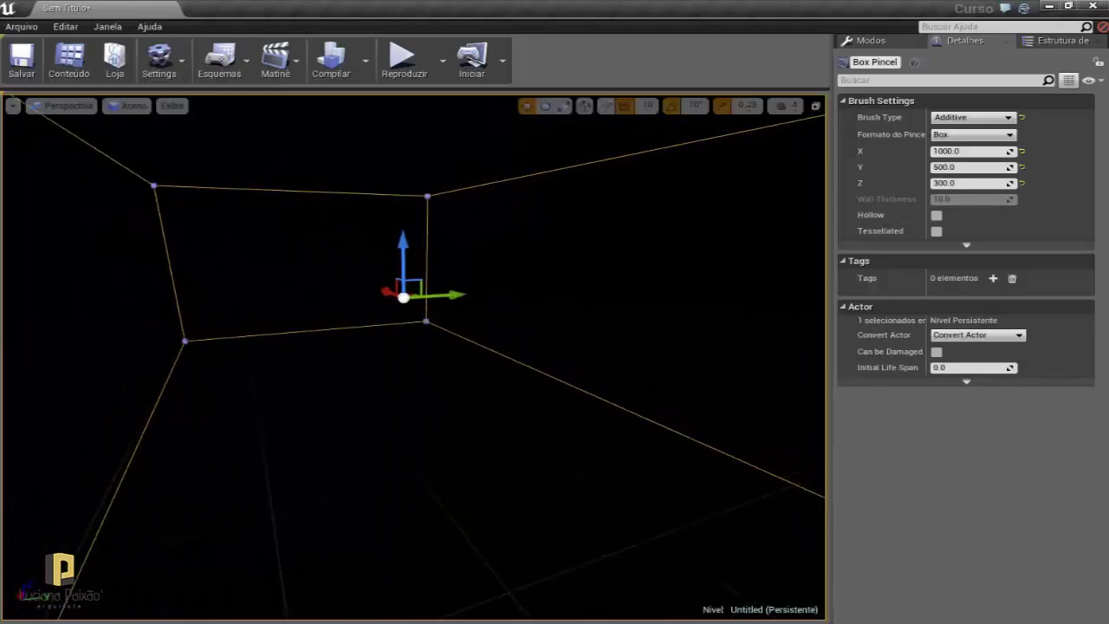
{"action": "left_click_drag", "start_coordinate": [416, 347], "coordinate": [415, 381]}
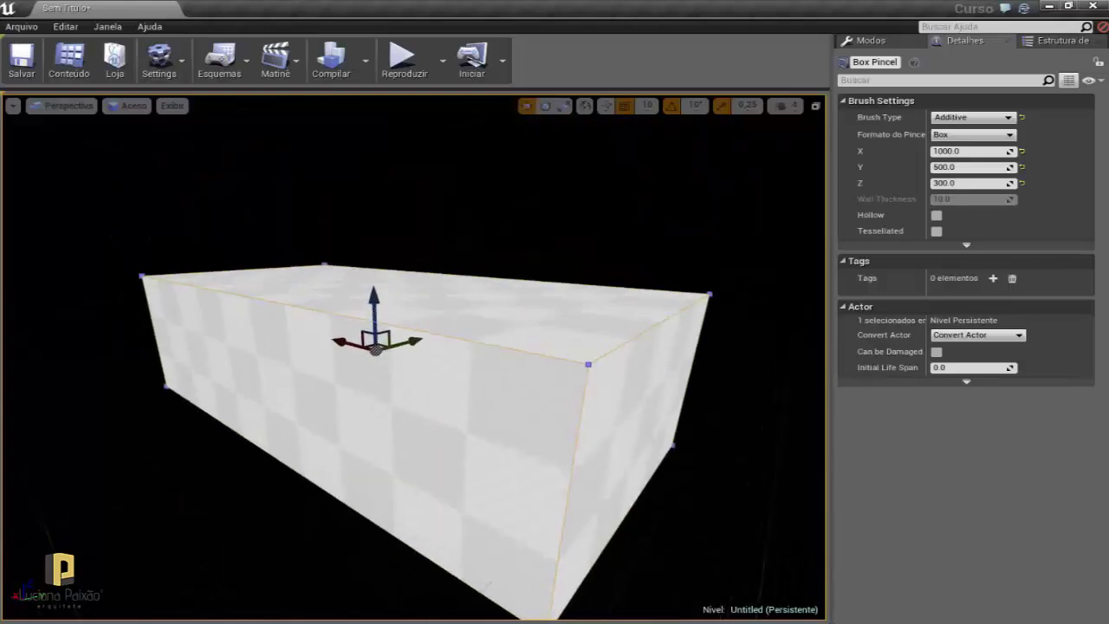
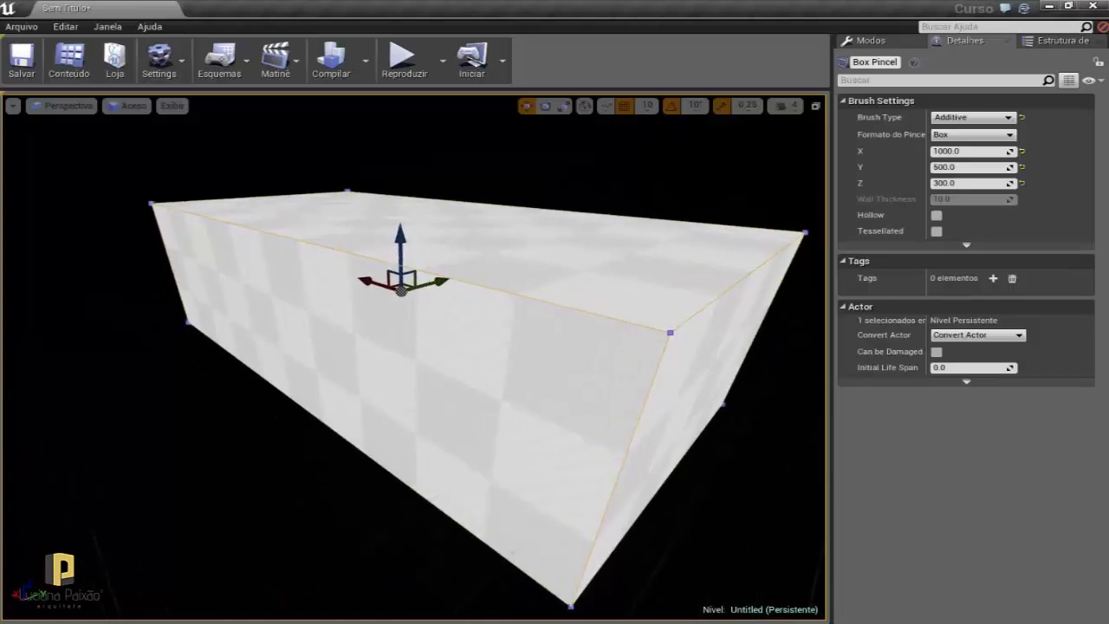
Make the 1000×500×300 box brush hollow with 10-unit walls and fly the camera inside.
{"action": "mouse_move", "coordinate": [667, 208]}
{"action": "left_mouse_down"}
{"action": "mouse_move", "coordinate": [667, 173]}
{"action": "mouse_move", "coordinate": [606, 225]}
{"action": "left_mouse_up"}
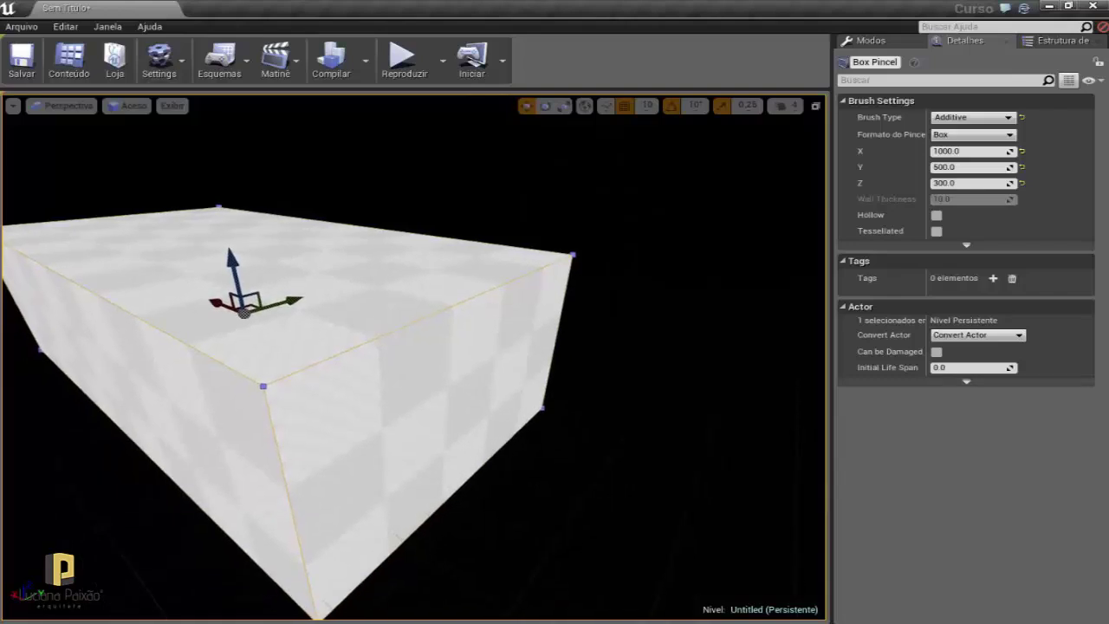
{"action": "mouse_move", "coordinate": [606, 225]}
{"action": "left_mouse_down"}
{"action": "mouse_move", "coordinate": [572, 260]}
{"action": "mouse_move", "coordinate": [646, 312]}
{"action": "left_mouse_up"}
{"action": "left_click", "coordinate": [935, 215]}
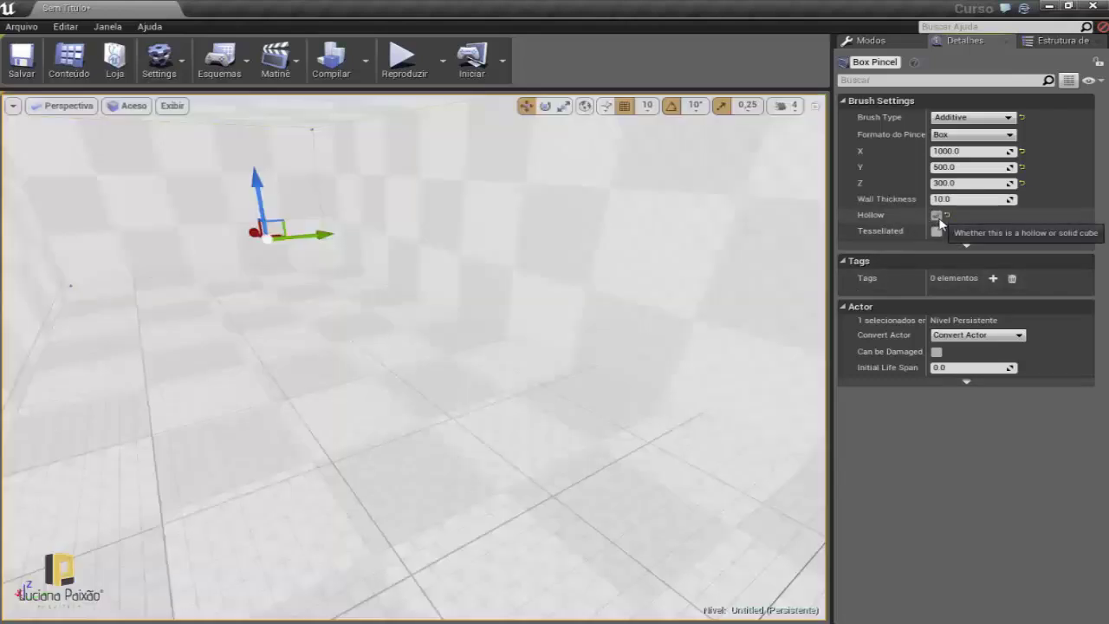
{"action": "left_click_drag", "start_coordinate": [540, 349], "coordinate": [486, 347]}
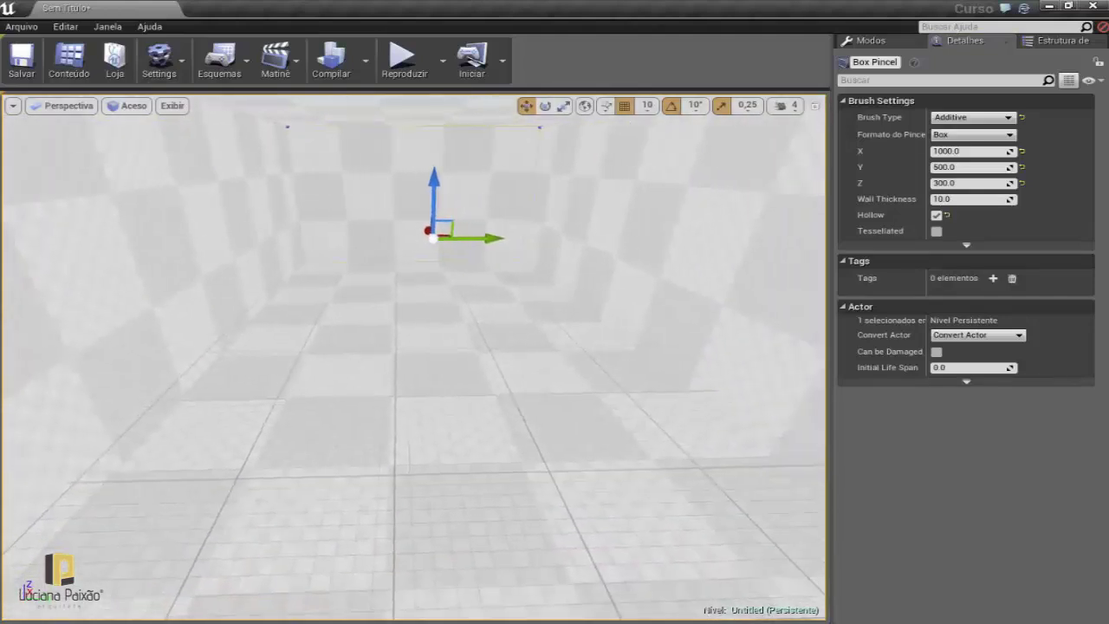
{"action": "left_click", "coordinate": [132, 107]}
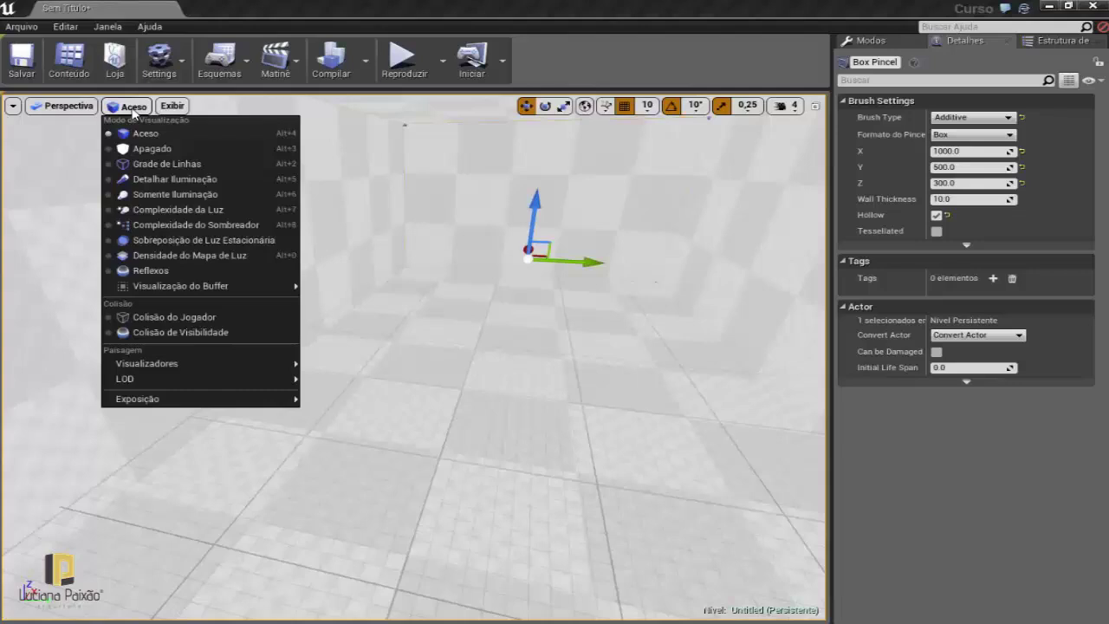
Switch the viewport to the Apagado (unlit) view mode and look along the room.
{"action": "left_click", "coordinate": [141, 150]}
{"action": "left_click_drag", "start_coordinate": [343, 267], "coordinate": [373, 269]}
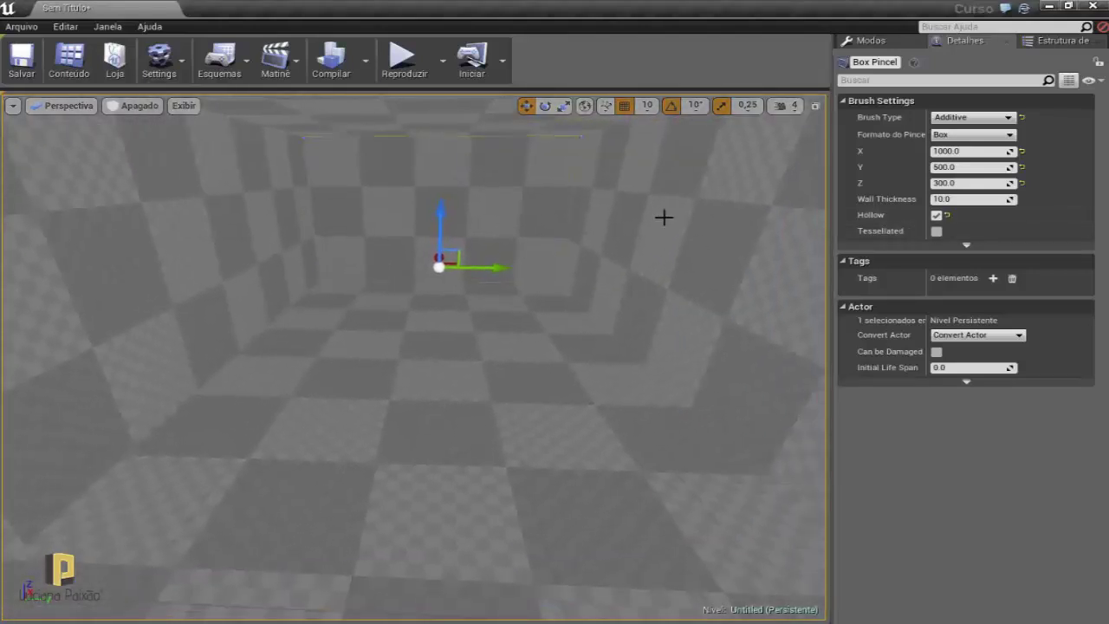
{"action": "left_click_drag", "start_coordinate": [663, 215], "coordinate": [814, 222]}
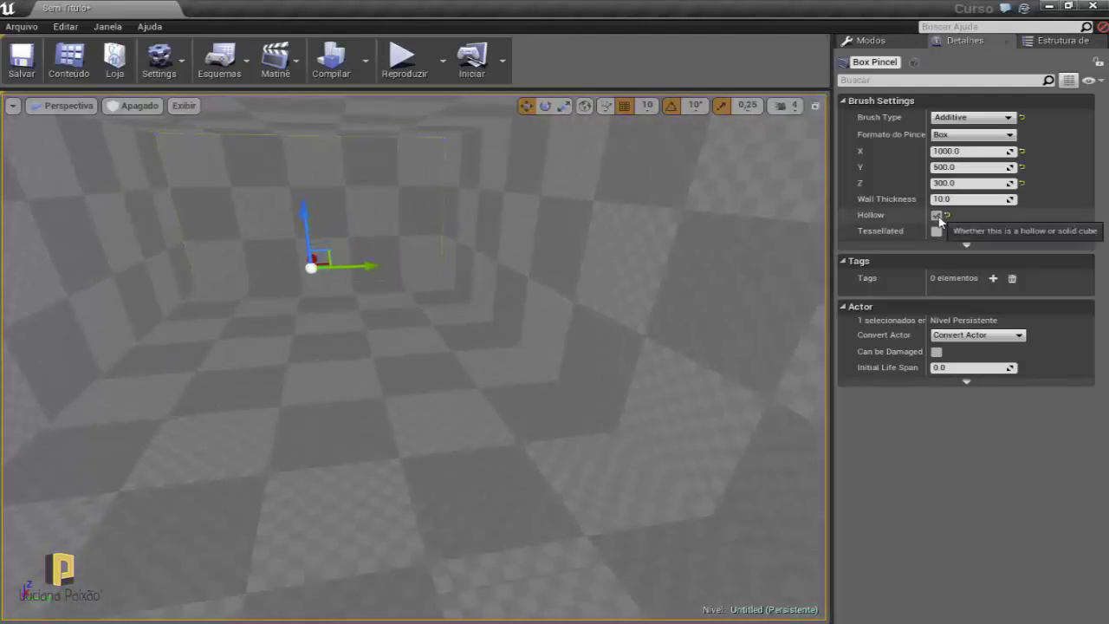
Toggle Hollow on and off so the box brush ends up solid.
{"action": "left_click", "coordinate": [936, 215]}
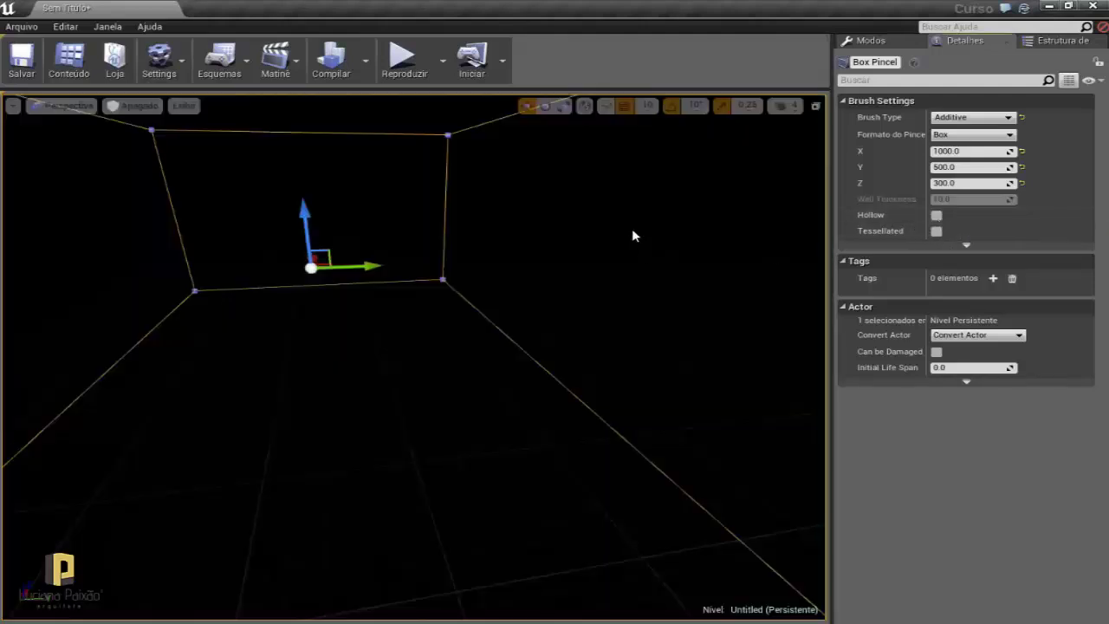
{"action": "mouse_move", "coordinate": [633, 234]}
{"action": "left_mouse_down"}
{"action": "mouse_move", "coordinate": [606, 251]}
{"action": "mouse_move", "coordinate": [738, 237]}
{"action": "left_mouse_up"}
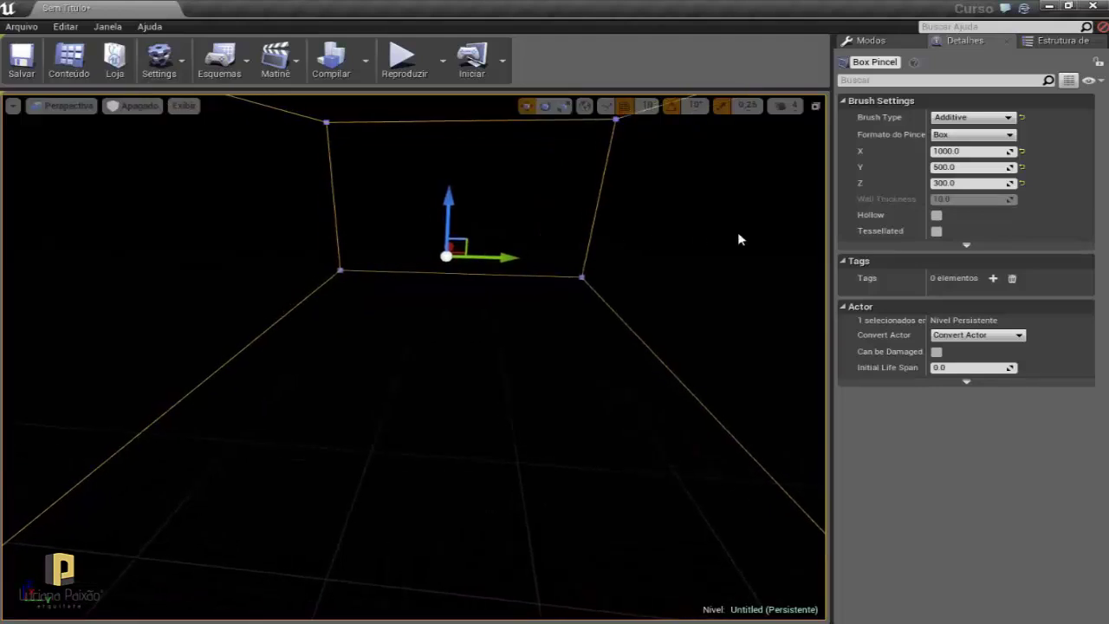
{"action": "left_click", "coordinate": [936, 215]}
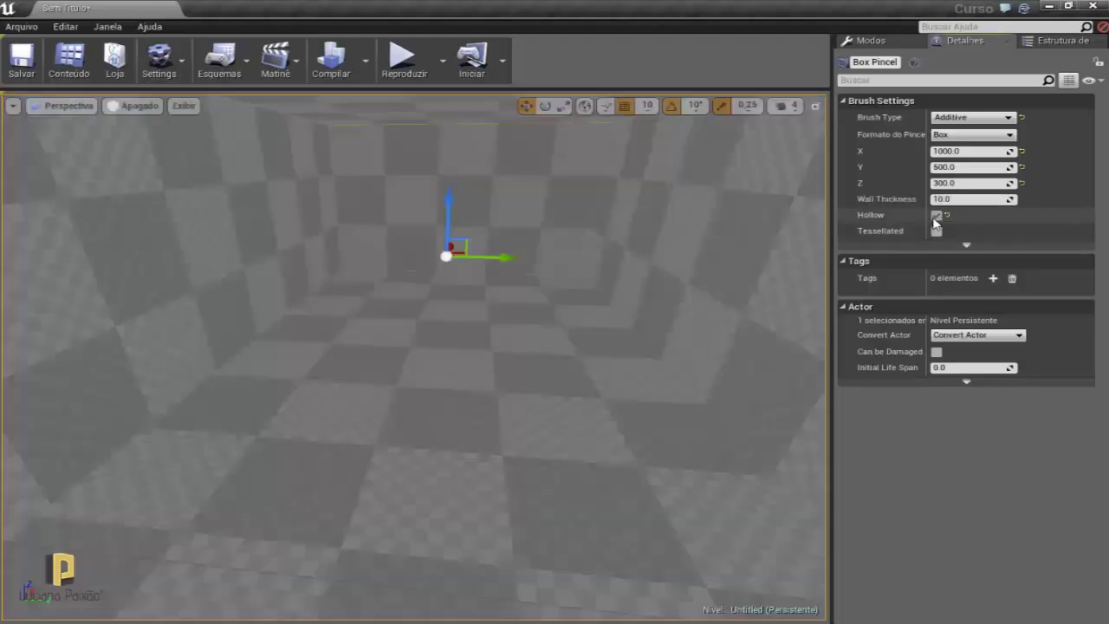
{"action": "left_click", "coordinate": [936, 215]}
{"action": "left_click_drag", "start_coordinate": [738, 263], "coordinate": [745, 286]}
{"action": "mouse_move", "coordinate": [661, 225]}
{"action": "left_mouse_down"}
{"action": "mouse_move", "coordinate": [606, 259]}
{"action": "mouse_move", "coordinate": [606, 234]}
{"action": "left_mouse_up"}
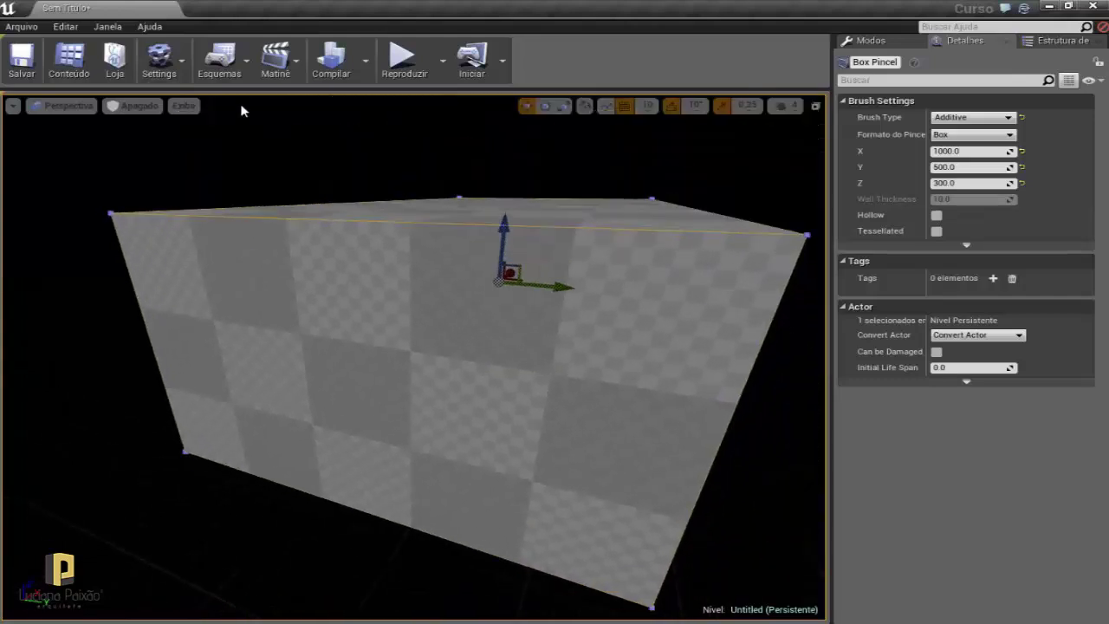
{"action": "left_click", "coordinate": [141, 108]}
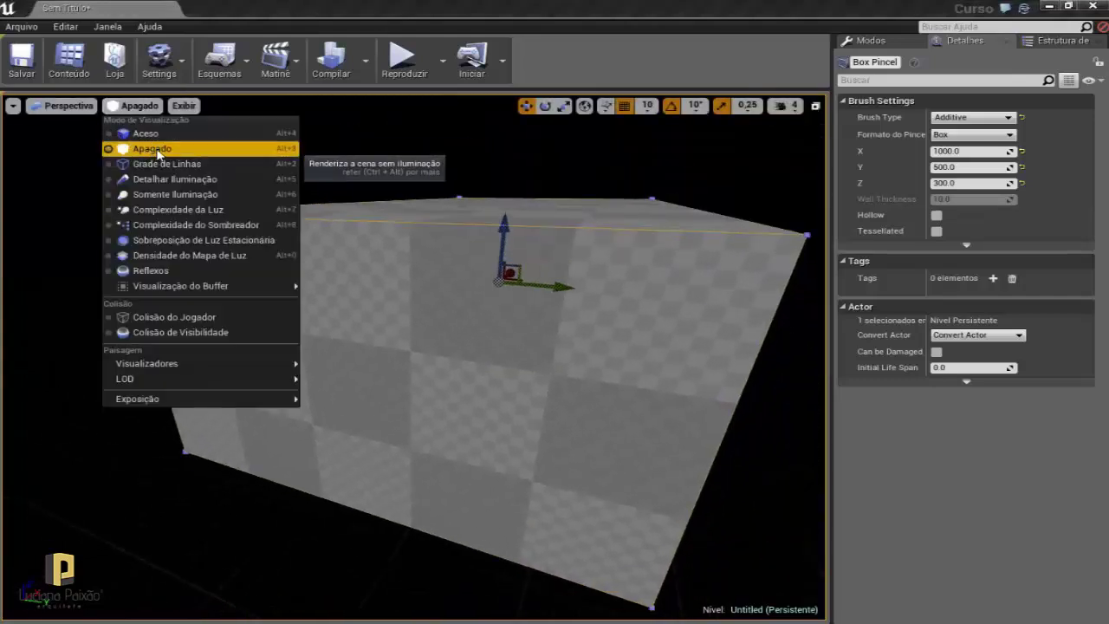
{"action": "left_click_drag", "start_coordinate": [408, 251], "coordinate": [408, 251]}
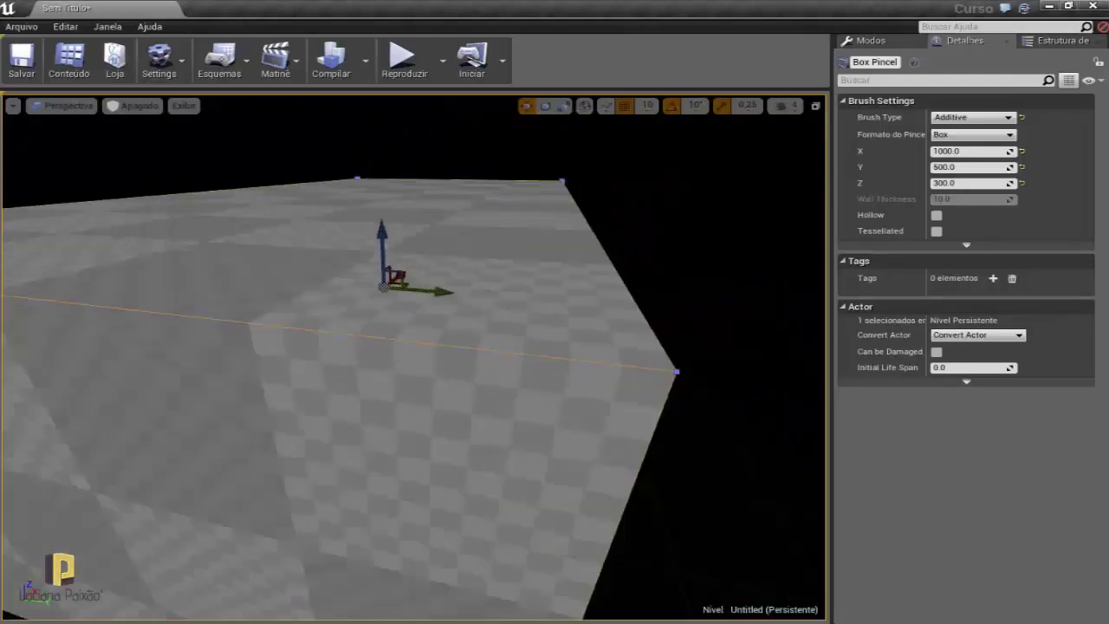
{"action": "left_click", "coordinate": [135, 105]}
{"action": "left_click", "coordinate": [144, 134]}
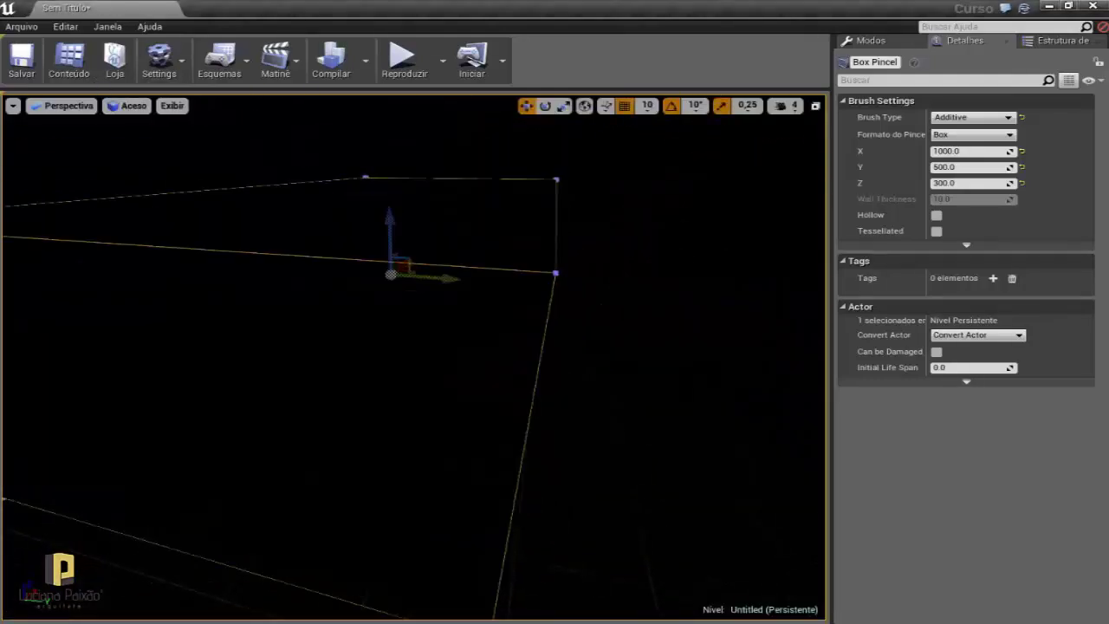
{"action": "left_click_drag", "start_coordinate": [260, 260], "coordinate": [260, 260]}
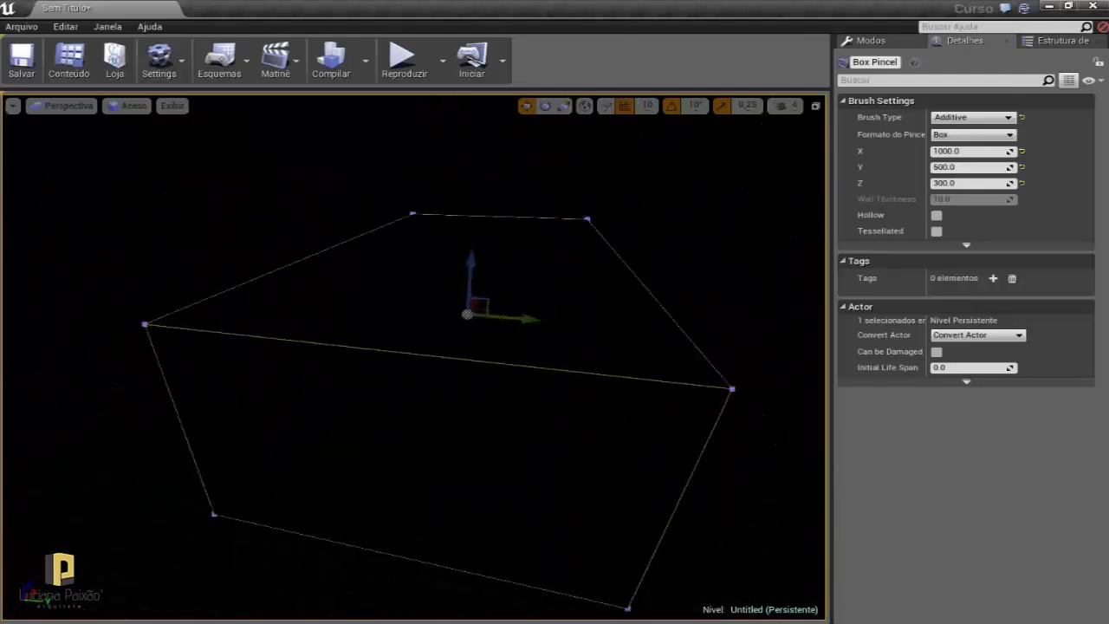
{"action": "left_click", "coordinate": [133, 109]}
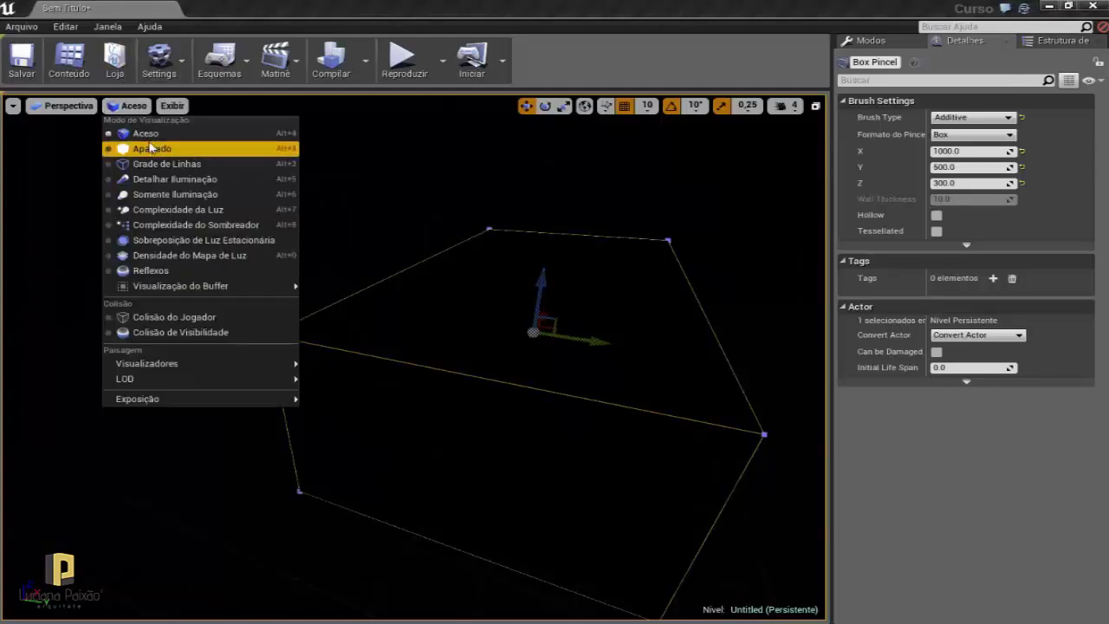
{"action": "left_click", "coordinate": [143, 151]}
{"action": "left_click_drag", "start_coordinate": [255, 252], "coordinate": [255, 252]}
{"action": "left_click", "coordinate": [256, 253]}
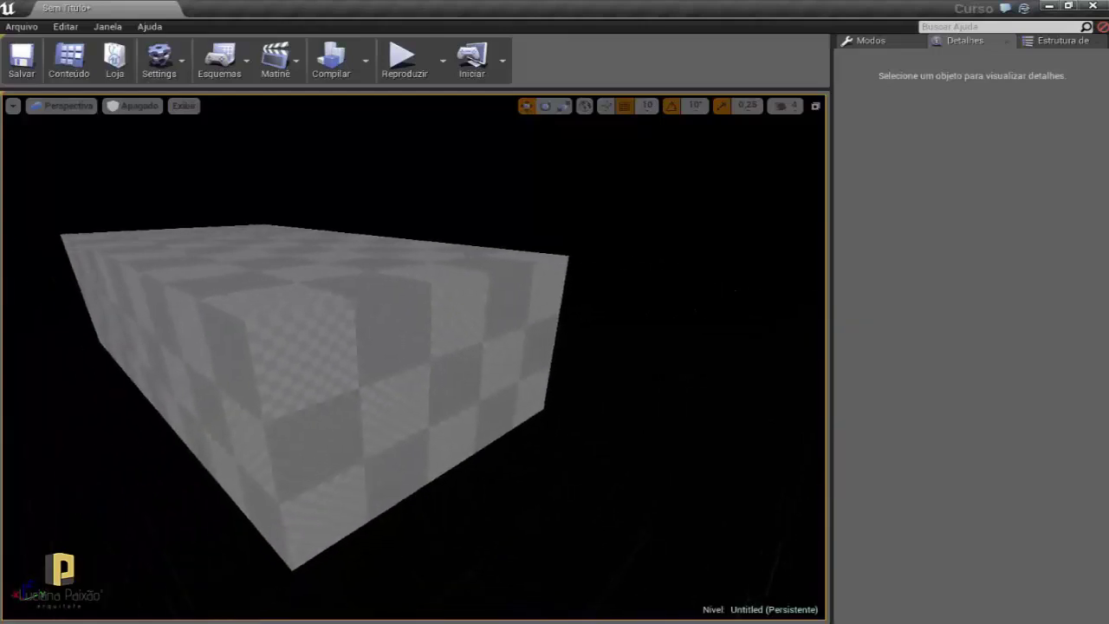
{"action": "left_click_drag", "start_coordinate": [297, 309], "coordinate": [298, 308]}
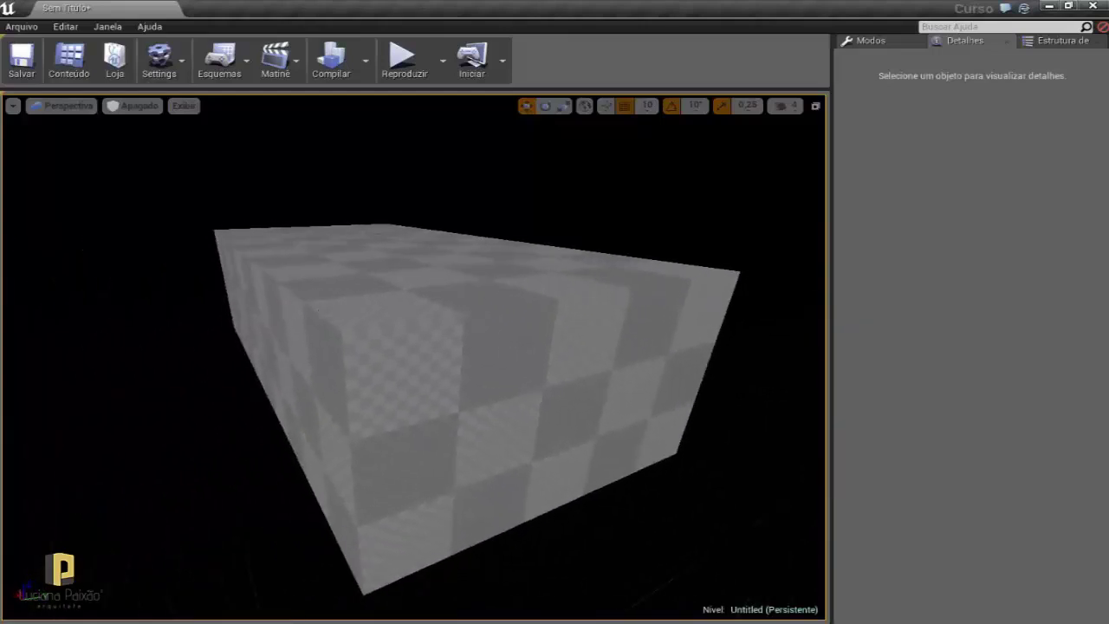
{"action": "left_click", "coordinate": [306, 292]}
{"action": "left_click_drag", "start_coordinate": [381, 310], "coordinate": [381, 310]}
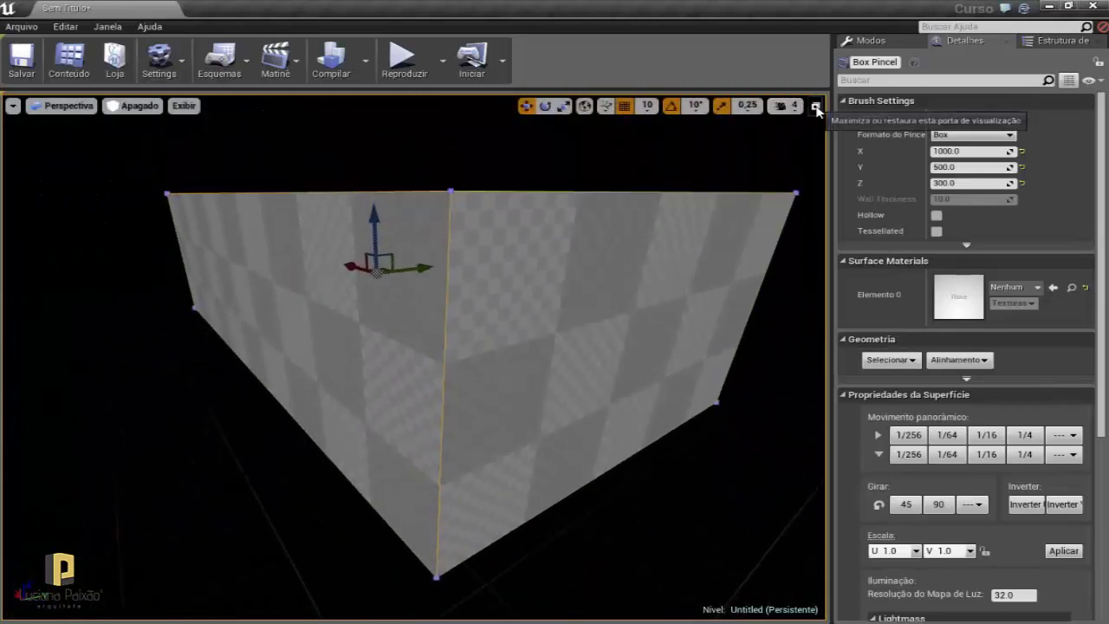
Split into Perspective, Front, Side and Top views and zoom the orthographic views to fit the box.
{"action": "left_click", "coordinate": [816, 106]}
{"action": "left_click_drag", "start_coordinate": [388, 278], "coordinate": [389, 338]}
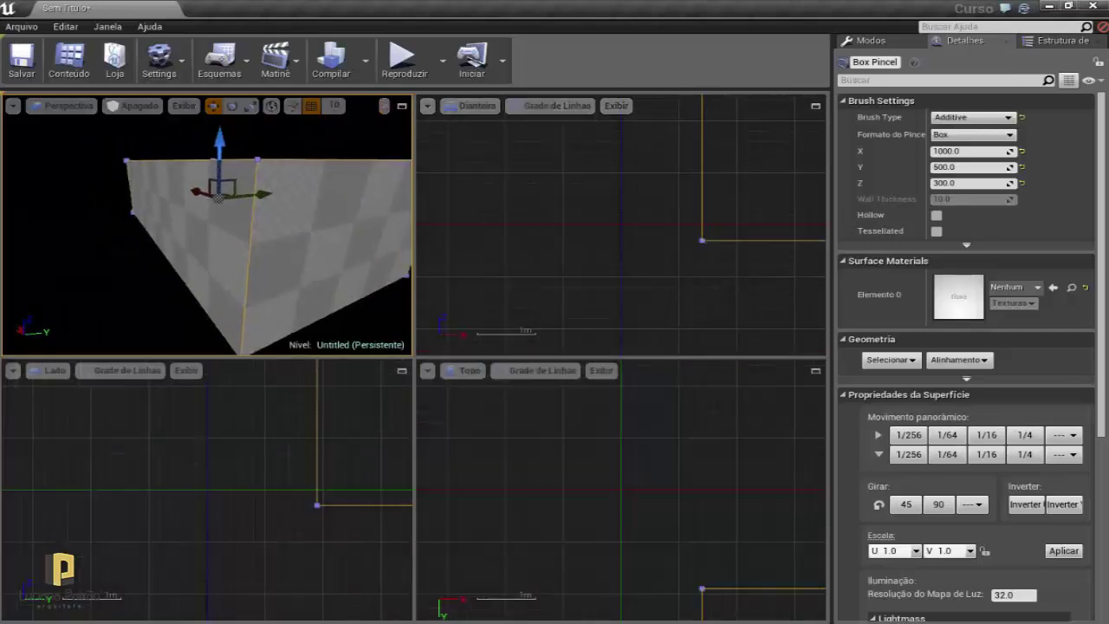
{"action": "scroll", "coordinate": [285, 440], "scroll_direction": "down", "scroll_amount": 3}
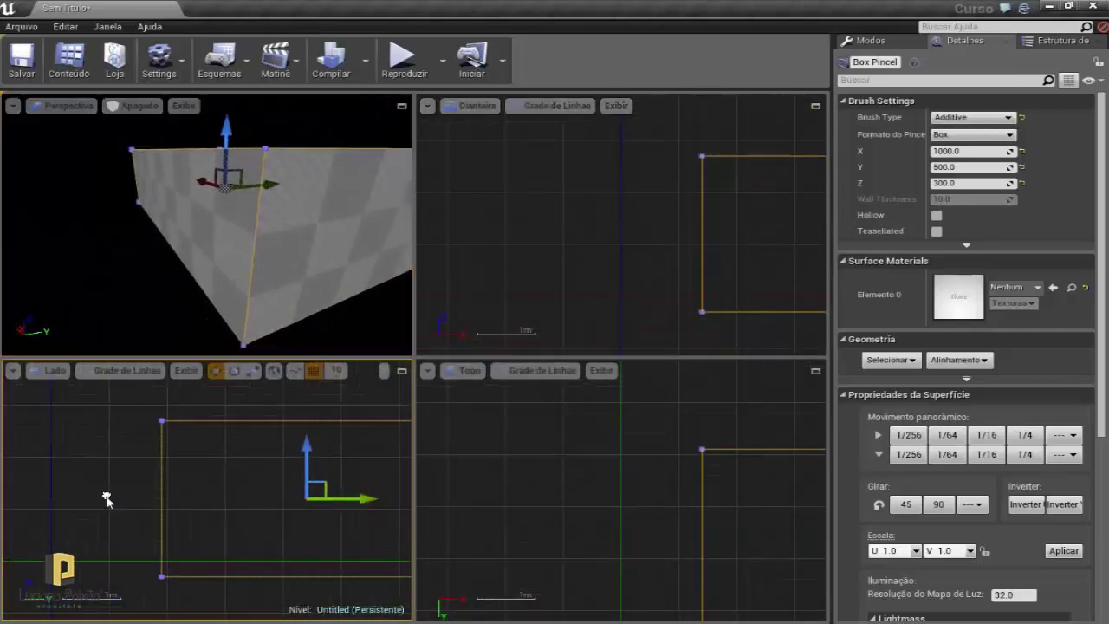
{"action": "right_click_drag", "start_coordinate": [590, 459], "coordinate": [443, 459]}
{"action": "scroll", "coordinate": [565, 227], "scroll_direction": "down", "scroll_amount": 2}
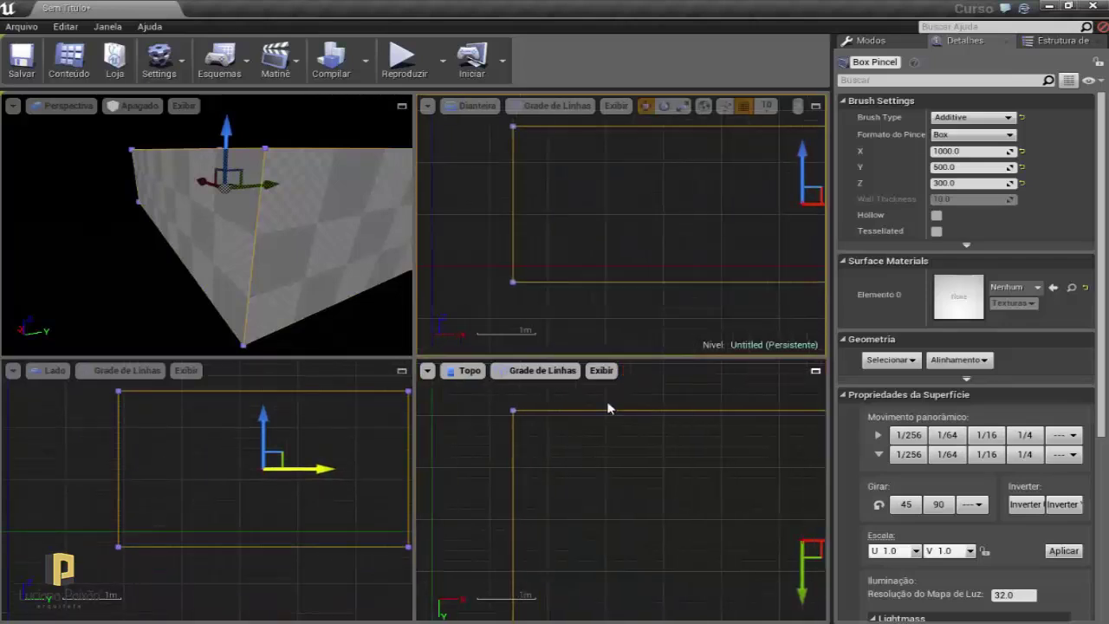
{"action": "scroll", "coordinate": [618, 485], "scroll_direction": "down", "scroll_amount": 2}
{"action": "scroll", "coordinate": [589, 462], "scroll_direction": "down", "scroll_amount": 1}
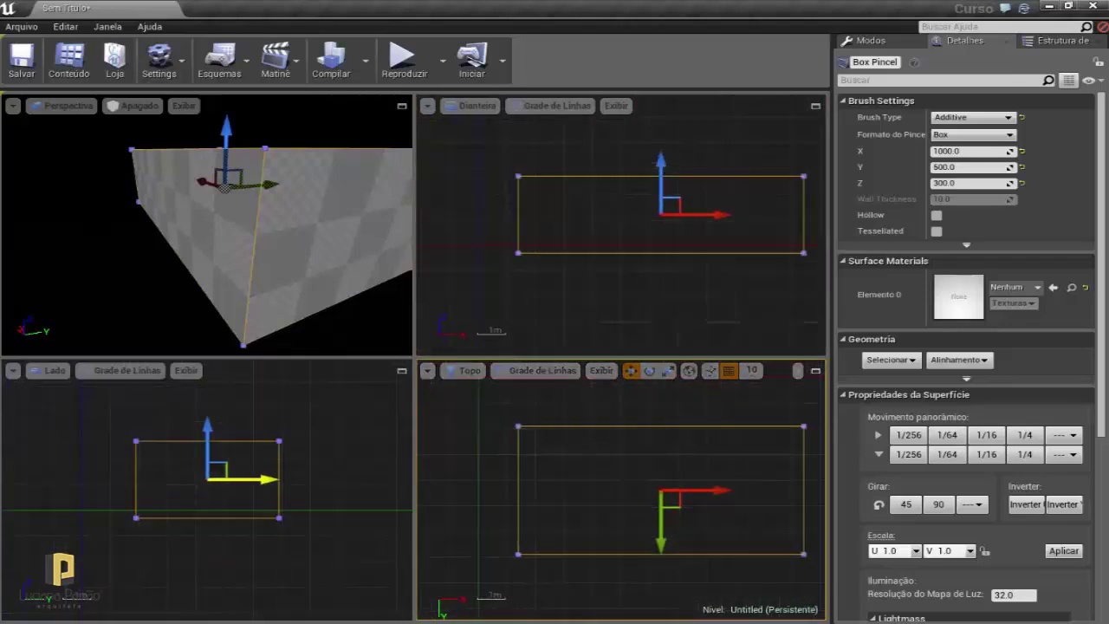
Reselect the box brush and switch to Geometry Editing mode.
{"action": "left_click", "coordinate": [580, 420]}
{"action": "left_click", "coordinate": [578, 425]}
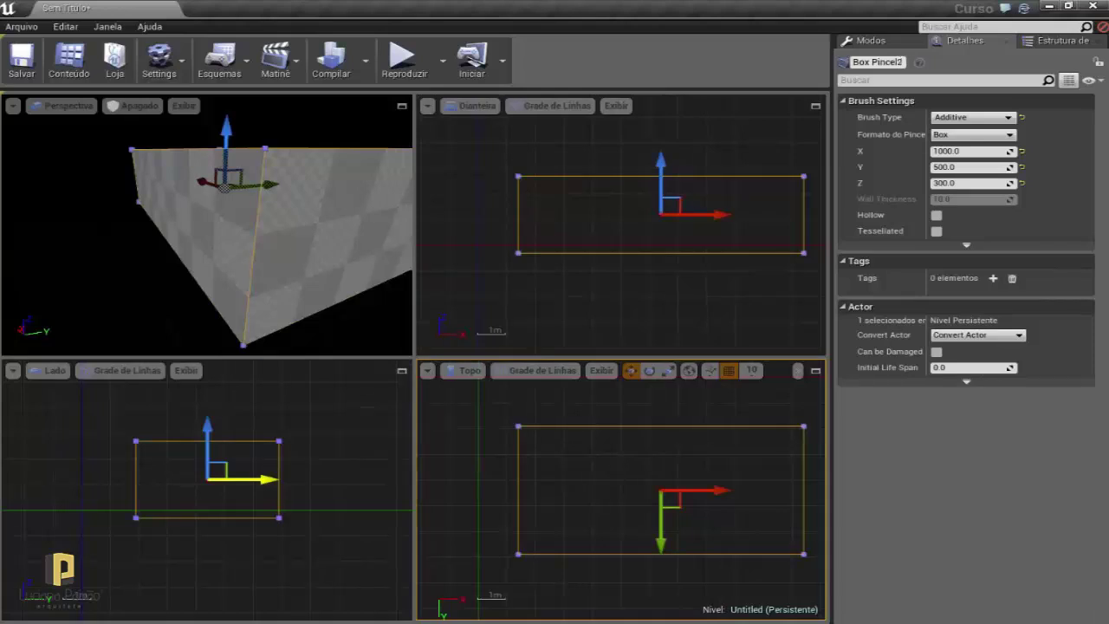
{"action": "left_click", "coordinate": [596, 431]}
{"action": "key", "text": "ctrl+z"}
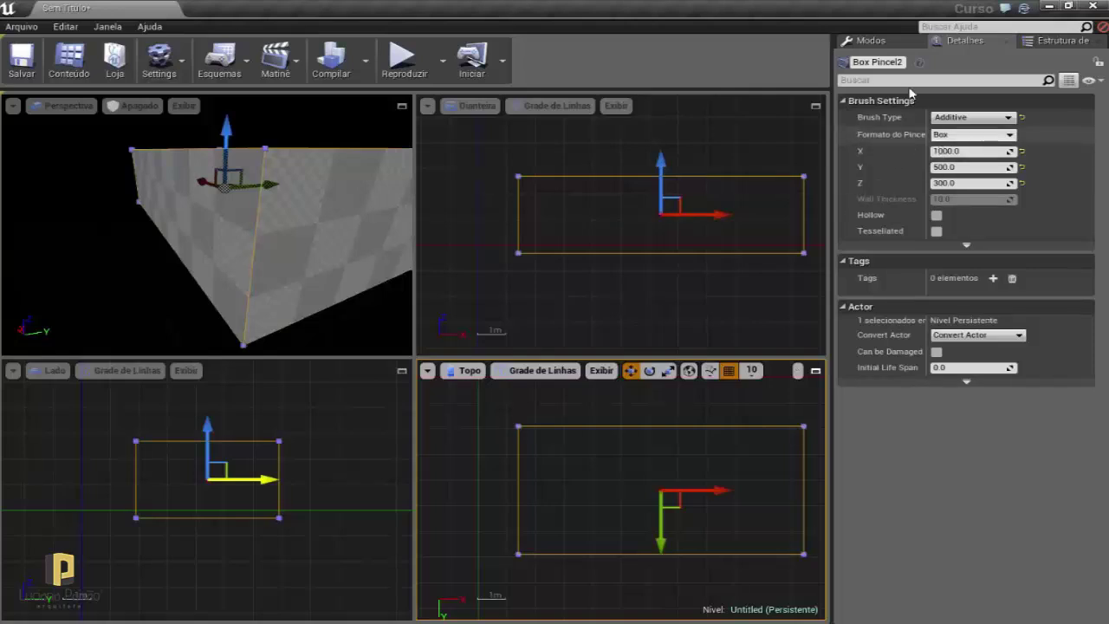
{"action": "key", "text": "shift+1"}
{"action": "left_click", "coordinate": [953, 77]}
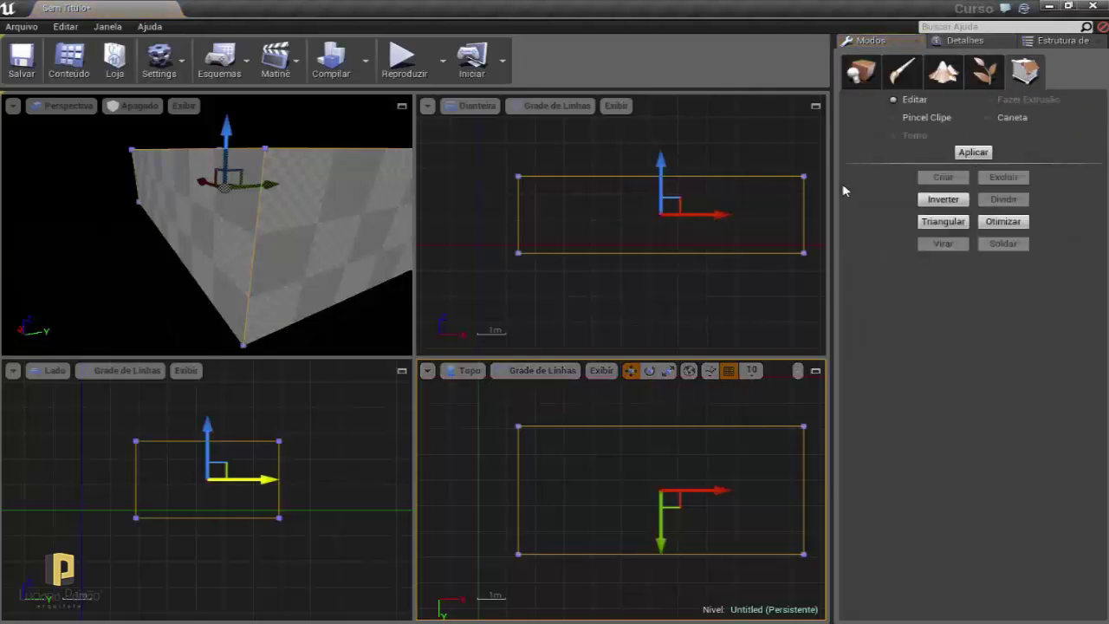
Select the box's top edge and toggle the gizmo to local, then back to world coordinates.
{"action": "left_click", "coordinate": [656, 426]}
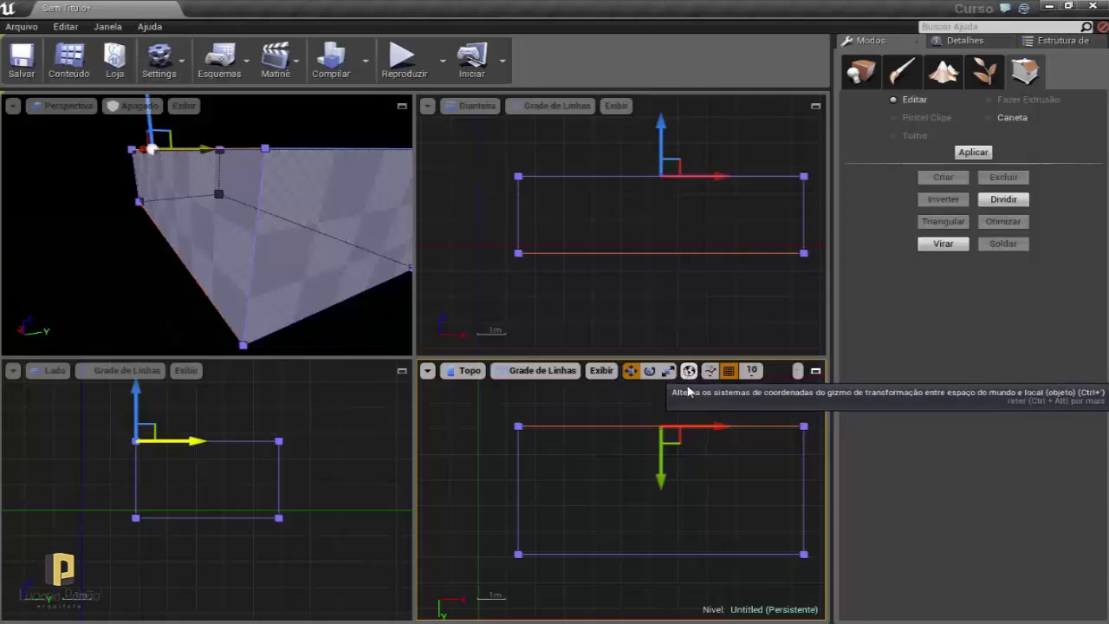
{"action": "left_click", "coordinate": [689, 373]}
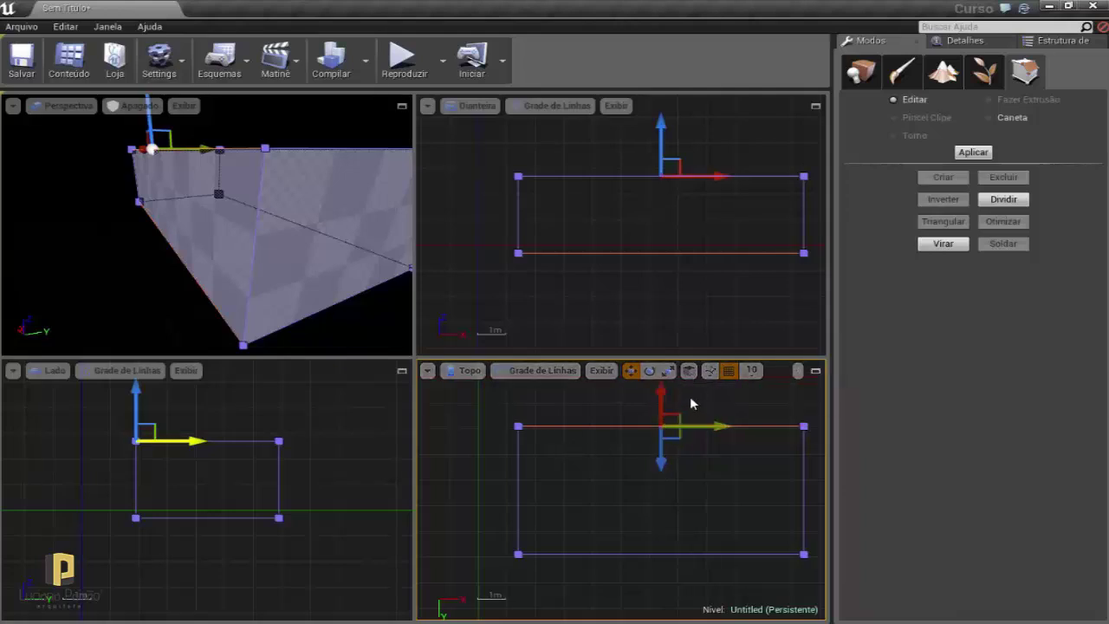
{"action": "left_click", "coordinate": [689, 371]}
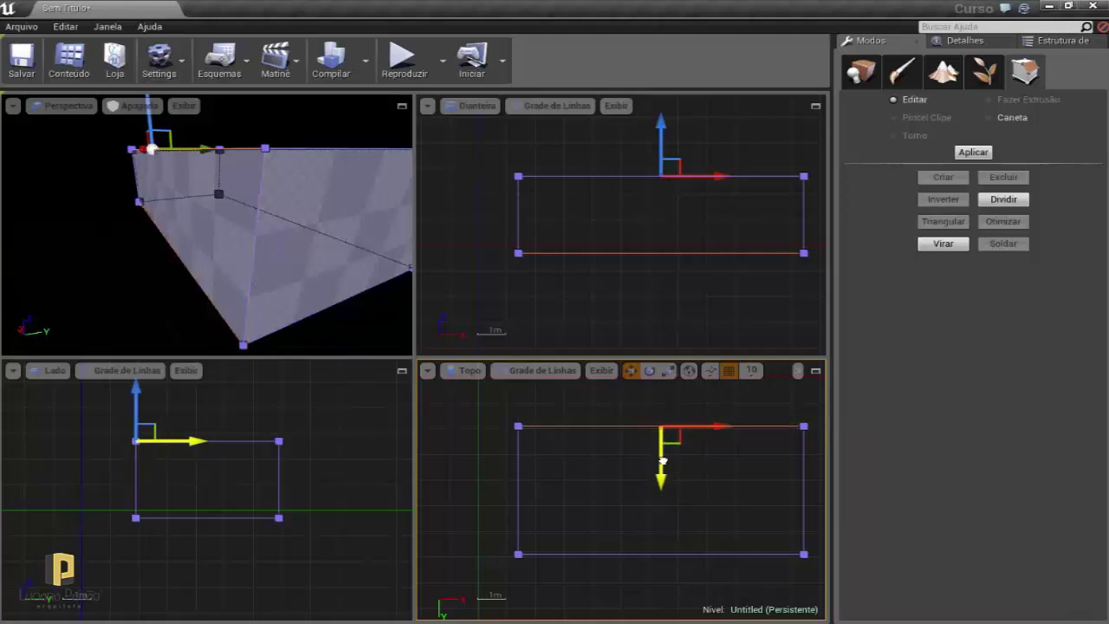
Zoom into the Topo view and drag the selected edge up along Y onto the 10 cm grid.
{"action": "left_click_drag", "start_coordinate": [610, 475], "coordinate": [622, 441]}
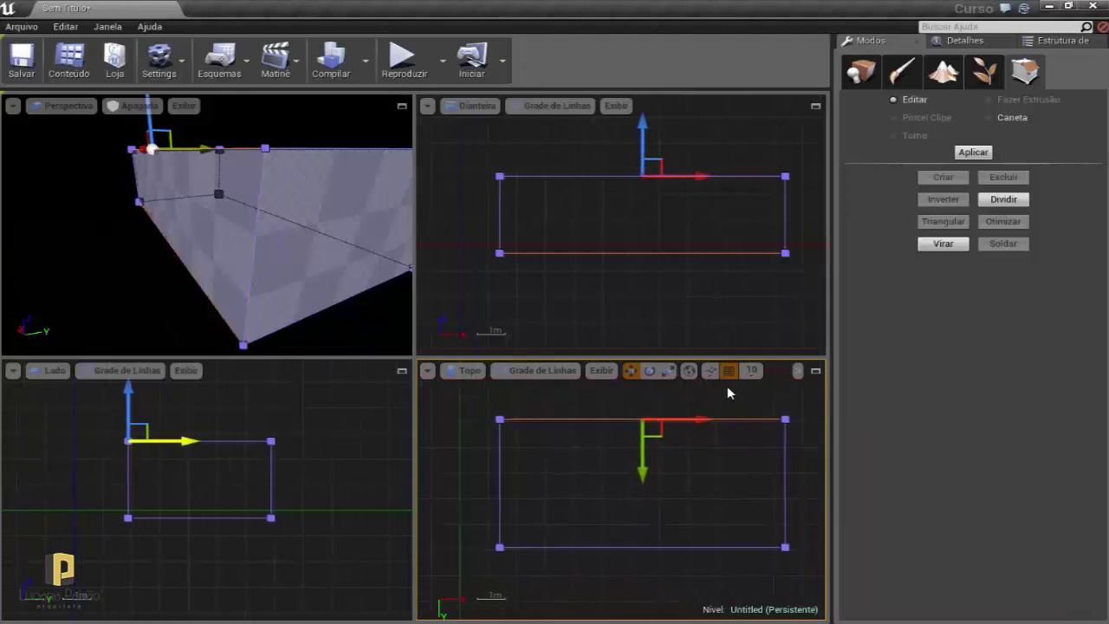
{"action": "scroll", "coordinate": [641, 414], "scroll_direction": "up", "scroll_amount": 1}
{"action": "scroll", "coordinate": [626, 421], "scroll_direction": "up", "scroll_amount": 1}
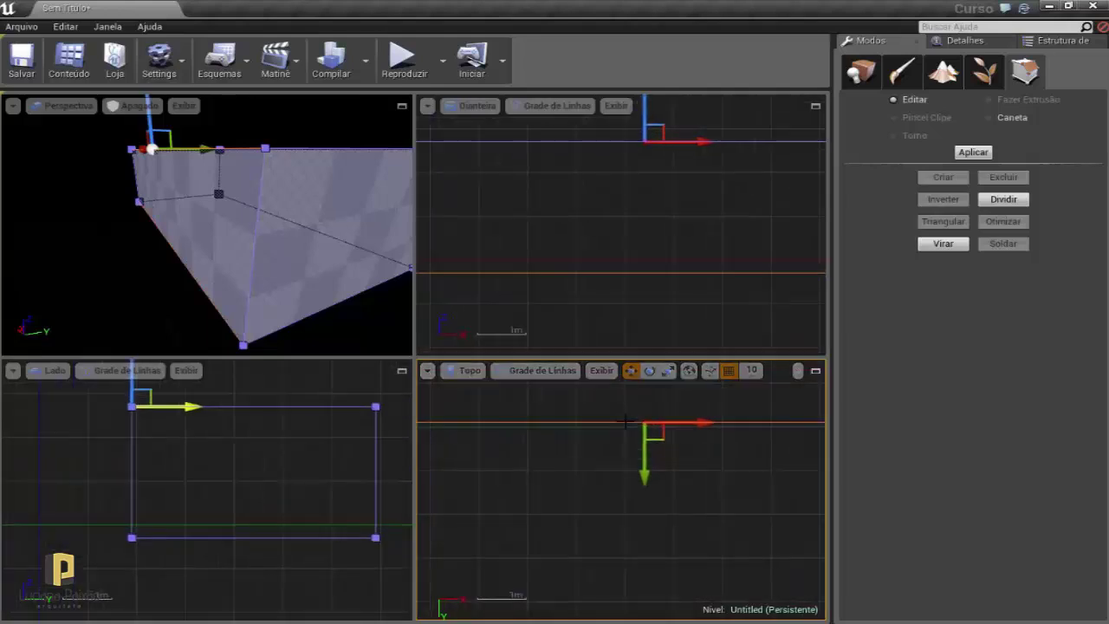
{"action": "left_click_drag", "start_coordinate": [647, 456], "coordinate": [642, 460]}
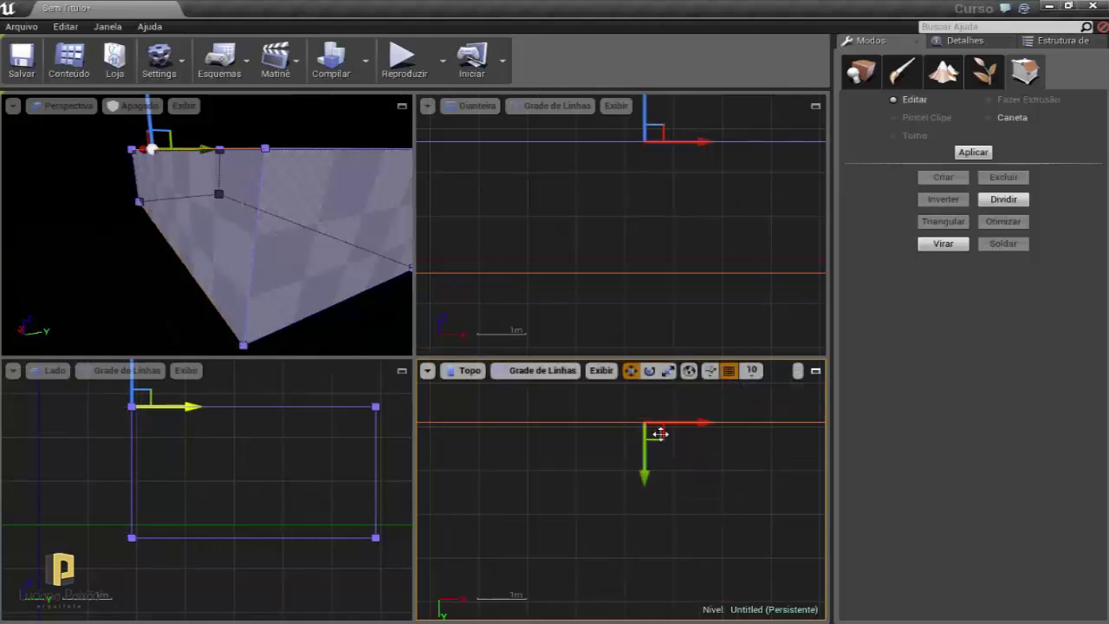
{"action": "scroll", "coordinate": [630, 423], "scroll_direction": "up", "scroll_amount": 5}
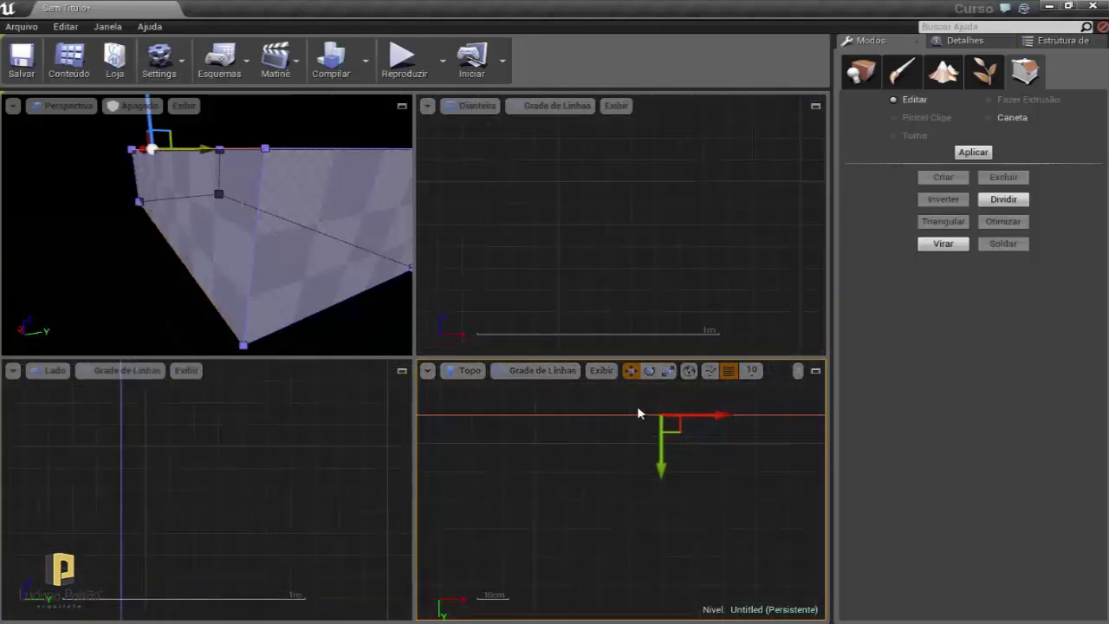
{"action": "mouse_move", "coordinate": [664, 445]}
{"action": "left_mouse_down"}
{"action": "mouse_move", "coordinate": [671, 539]}
{"action": "mouse_move", "coordinate": [650, 416]}
{"action": "left_mouse_up"}
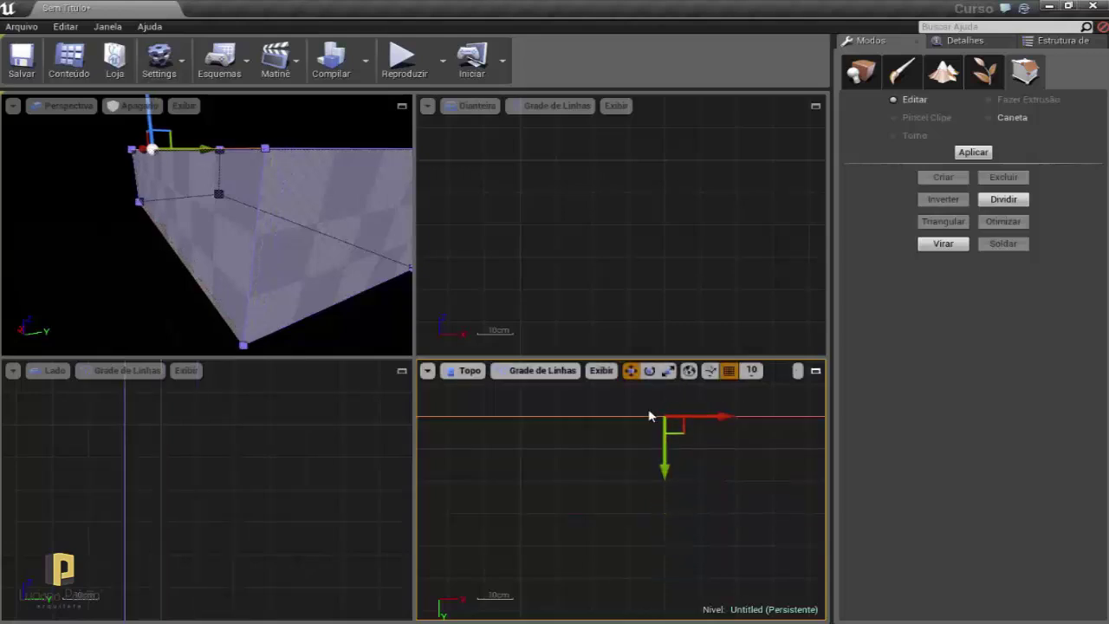
Nudge the brush geometry slightly down onto the grid and recenter the orthographic views.
{"action": "scroll", "coordinate": [638, 410], "scroll_direction": "down", "scroll_amount": 2}
{"action": "scroll", "coordinate": [637, 406], "scroll_direction": "down", "scroll_amount": 2}
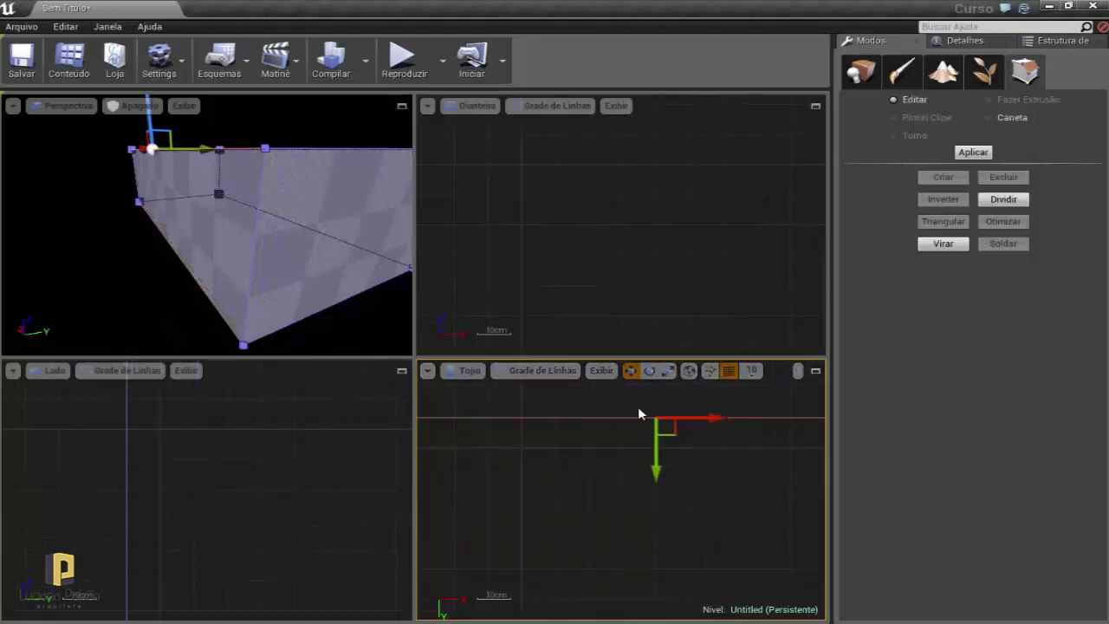
{"action": "scroll", "coordinate": [651, 409], "scroll_direction": "down", "scroll_amount": 2}
{"action": "scroll", "coordinate": [650, 408], "scroll_direction": "down", "scroll_amount": 1}
{"action": "scroll", "coordinate": [649, 408], "scroll_direction": "down", "scroll_amount": 2}
{"action": "scroll", "coordinate": [650, 421], "scroll_direction": "down", "scroll_amount": 1}
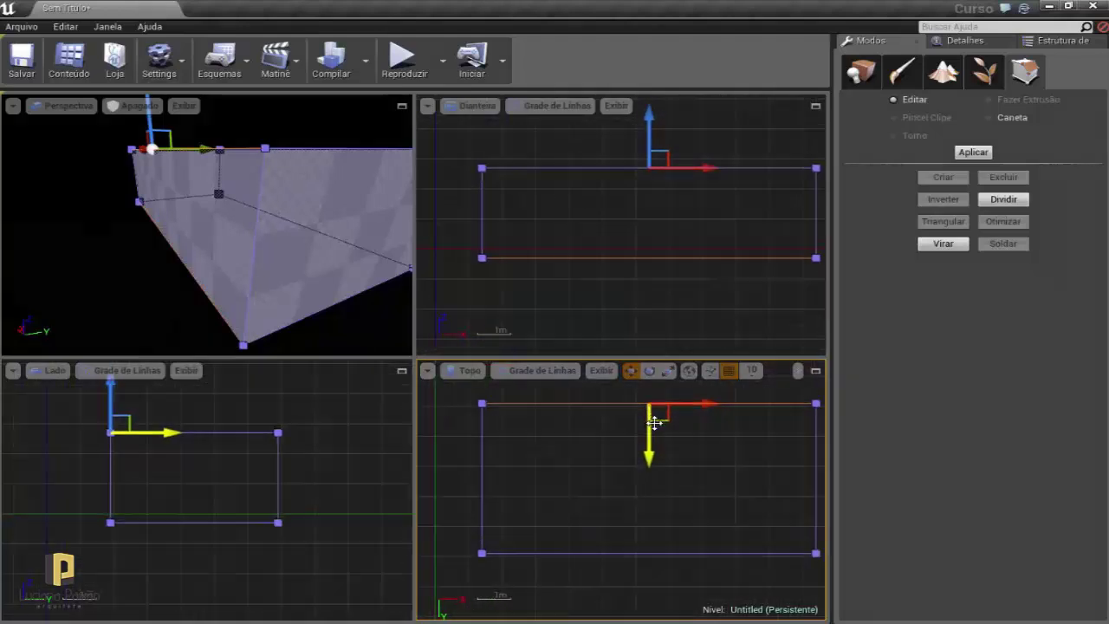
{"action": "scroll", "coordinate": [649, 435], "scroll_direction": "down", "scroll_amount": 1}
{"action": "scroll", "coordinate": [646, 406], "scroll_direction": "up", "scroll_amount": 2}
{"action": "scroll", "coordinate": [655, 427], "scroll_direction": "up", "scroll_amount": 2}
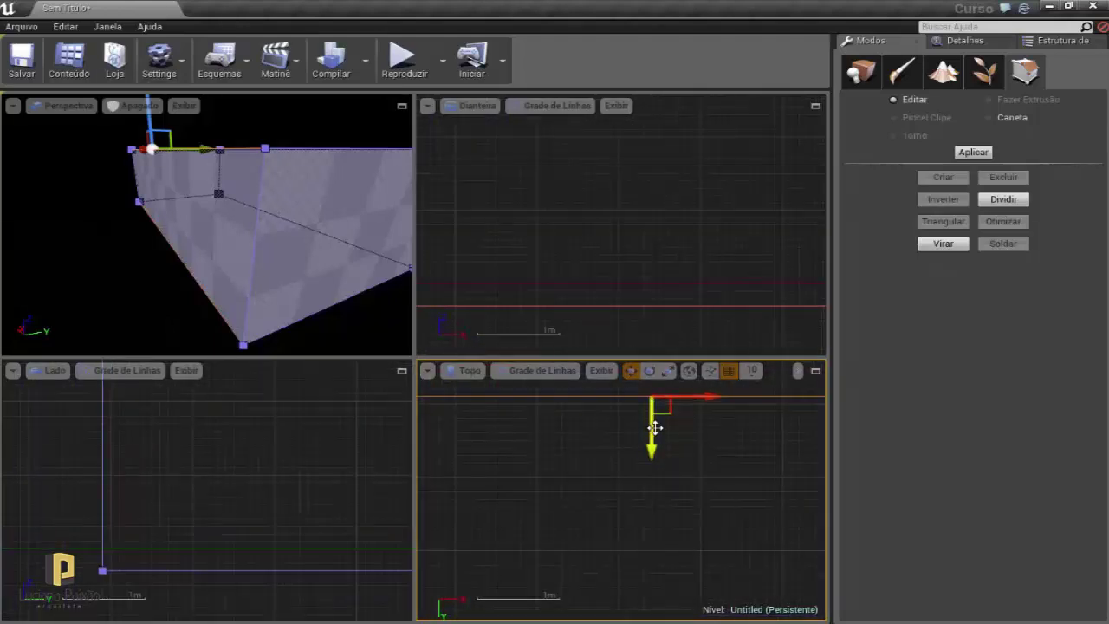
{"action": "left_click_drag", "start_coordinate": [653, 428], "coordinate": [657, 442]}
{"action": "scroll", "coordinate": [595, 454], "scroll_direction": "down", "scroll_amount": 1}
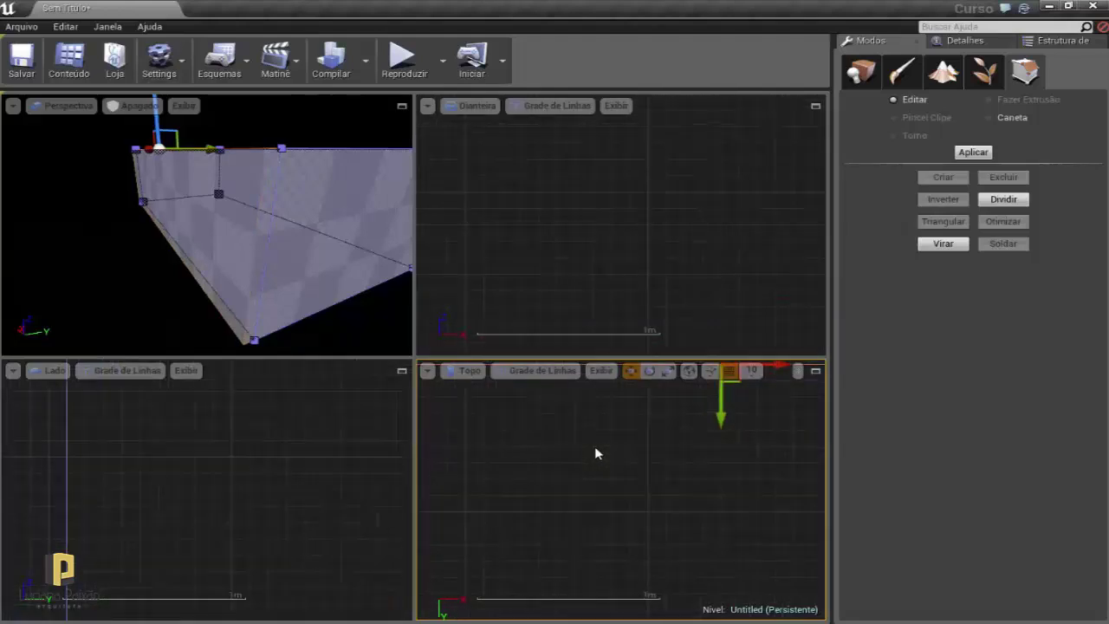
{"action": "scroll", "coordinate": [595, 453], "scroll_direction": "down", "scroll_amount": 1}
{"action": "scroll", "coordinate": [594, 453], "scroll_direction": "down", "scroll_amount": 1}
{"action": "scroll", "coordinate": [594, 468], "scroll_direction": "down", "scroll_amount": 1}
{"action": "left_click_drag", "start_coordinate": [594, 487], "coordinate": [594, 478]}
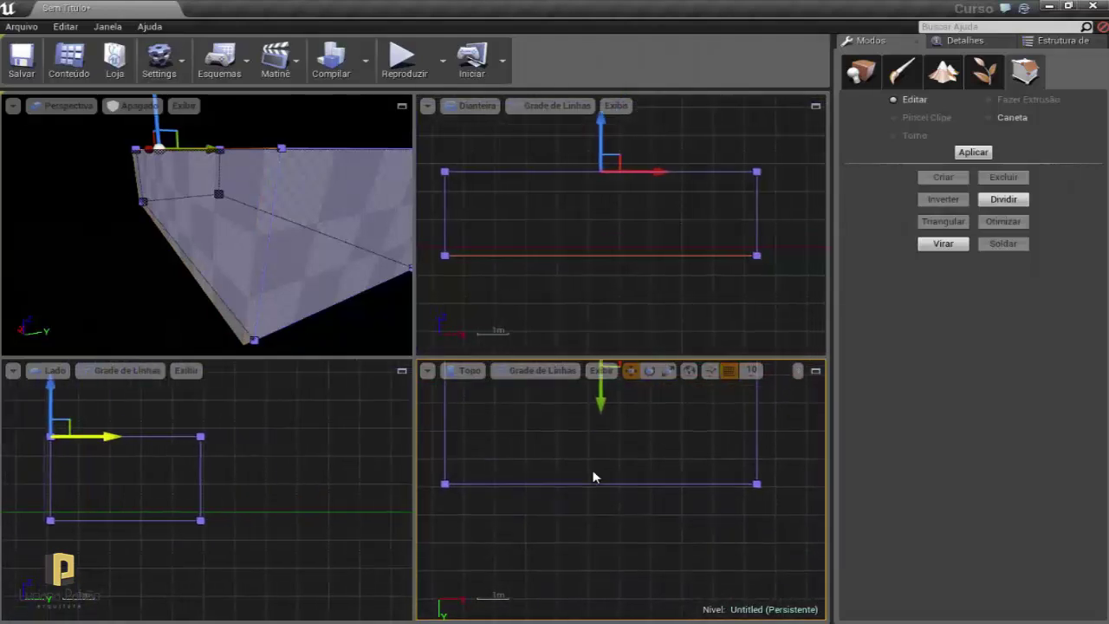
In the Topo view, nudge the box's left edge vertex onto the grid and pick the right edge.
{"action": "left_click", "coordinate": [596, 482]}
{"action": "scroll", "coordinate": [596, 486], "scroll_direction": "down", "scroll_amount": 2}
{"action": "scroll", "coordinate": [595, 495], "scroll_direction": "down", "scroll_amount": 1}
{"action": "scroll", "coordinate": [595, 502], "scroll_direction": "up", "scroll_amount": 3}
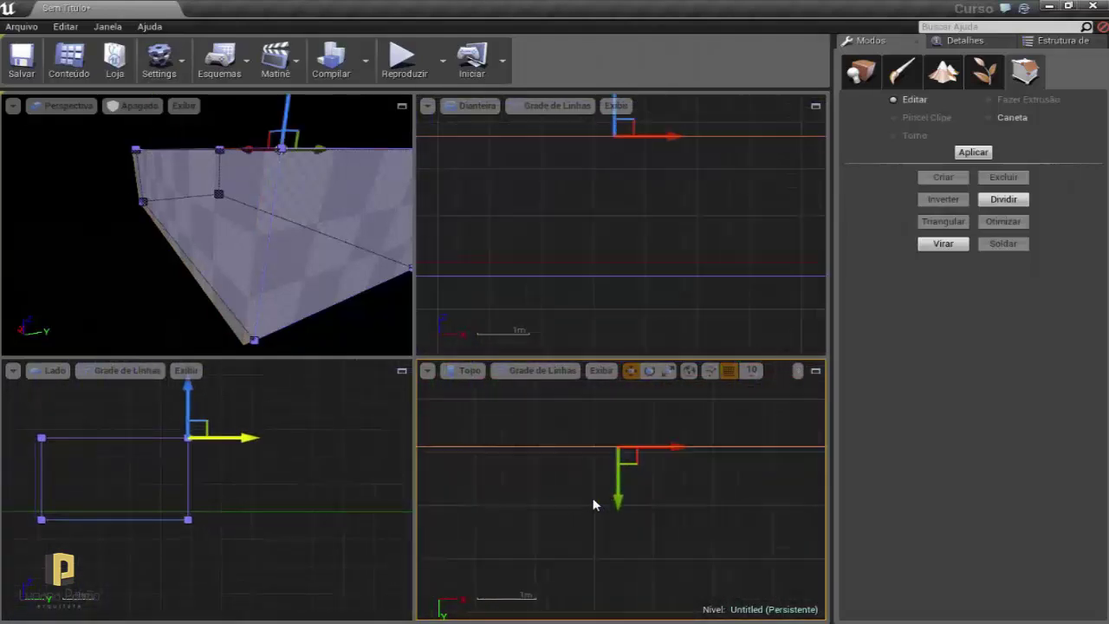
{"action": "scroll", "coordinate": [618, 486], "scroll_direction": "up", "scroll_amount": 1}
{"action": "scroll", "coordinate": [618, 486], "scroll_direction": "down", "scroll_amount": 3}
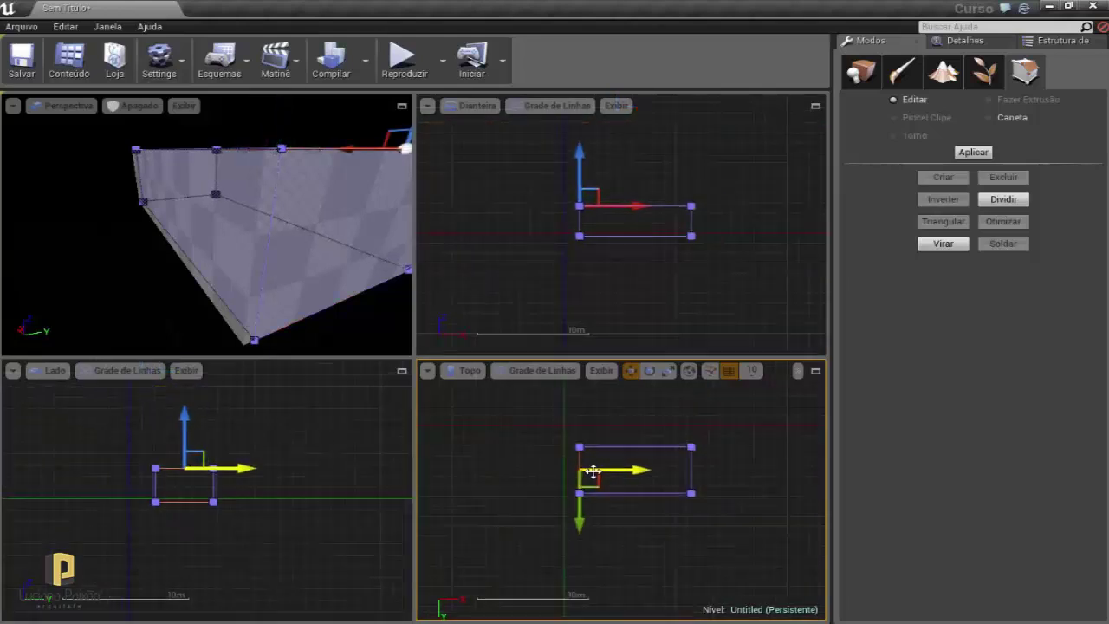
{"action": "scroll", "coordinate": [600, 471], "scroll_direction": "up", "scroll_amount": 1}
{"action": "scroll", "coordinate": [600, 470], "scroll_direction": "up", "scroll_amount": 2}
{"action": "left_click_drag", "start_coordinate": [577, 467], "coordinate": [582, 466]}
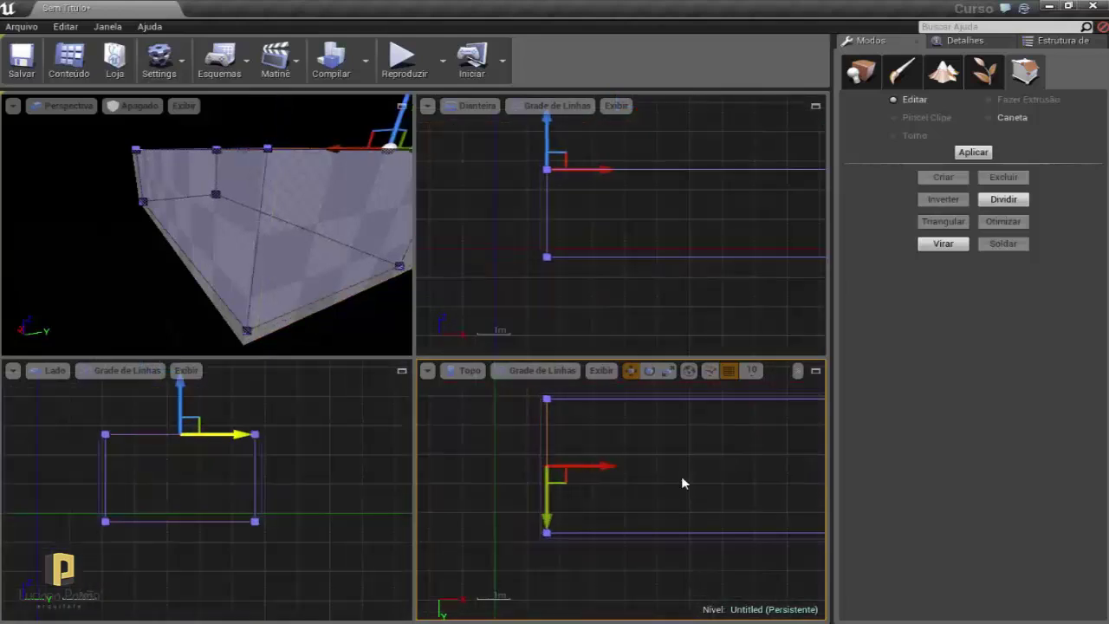
{"action": "left_click_drag", "start_coordinate": [681, 483], "coordinate": [534, 466]}
{"action": "left_click", "coordinate": [718, 468]}
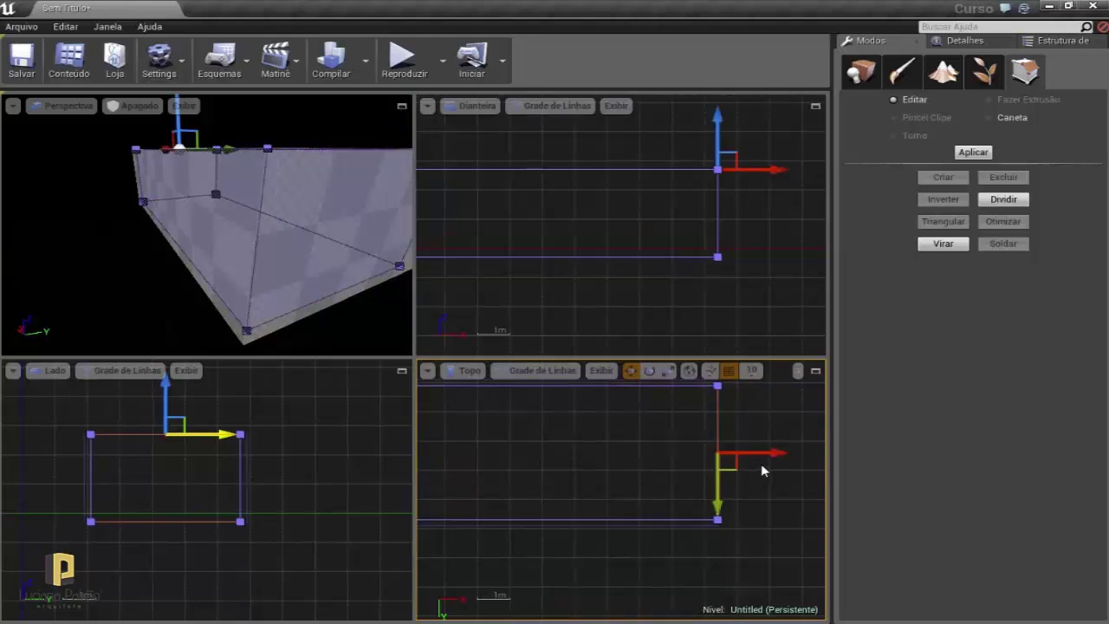
In the Dianteira view, select the box's bottom edge and raise it.
{"action": "left_click", "coordinate": [595, 211]}
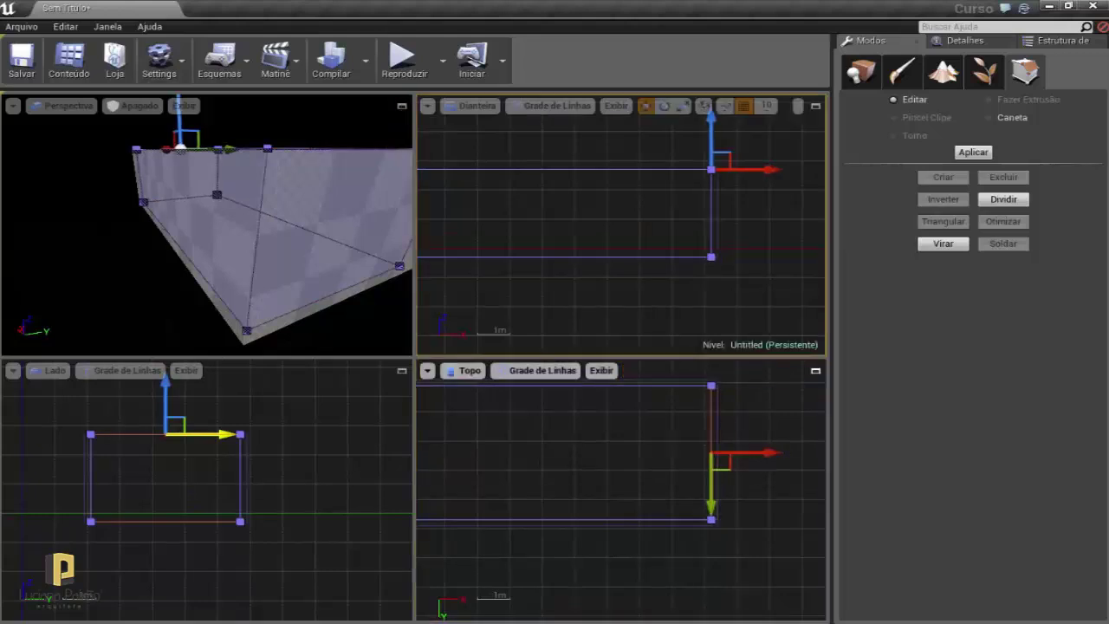
{"action": "left_click_drag", "start_coordinate": [594, 211], "coordinate": [663, 195]}
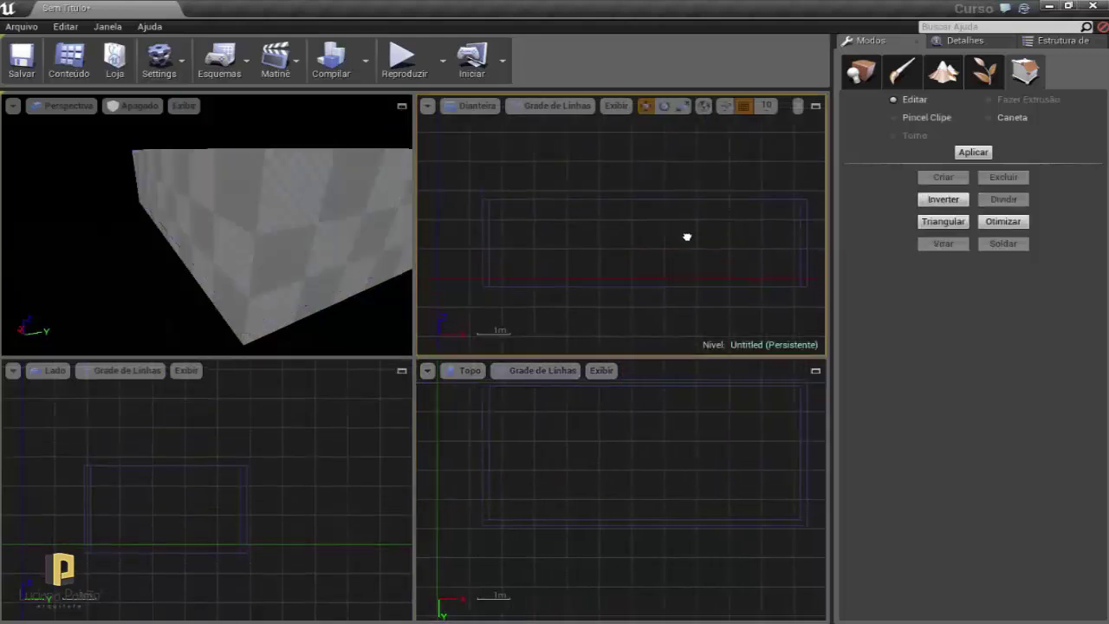
{"action": "left_click", "coordinate": [663, 196]}
{"action": "left_click", "coordinate": [653, 197]}
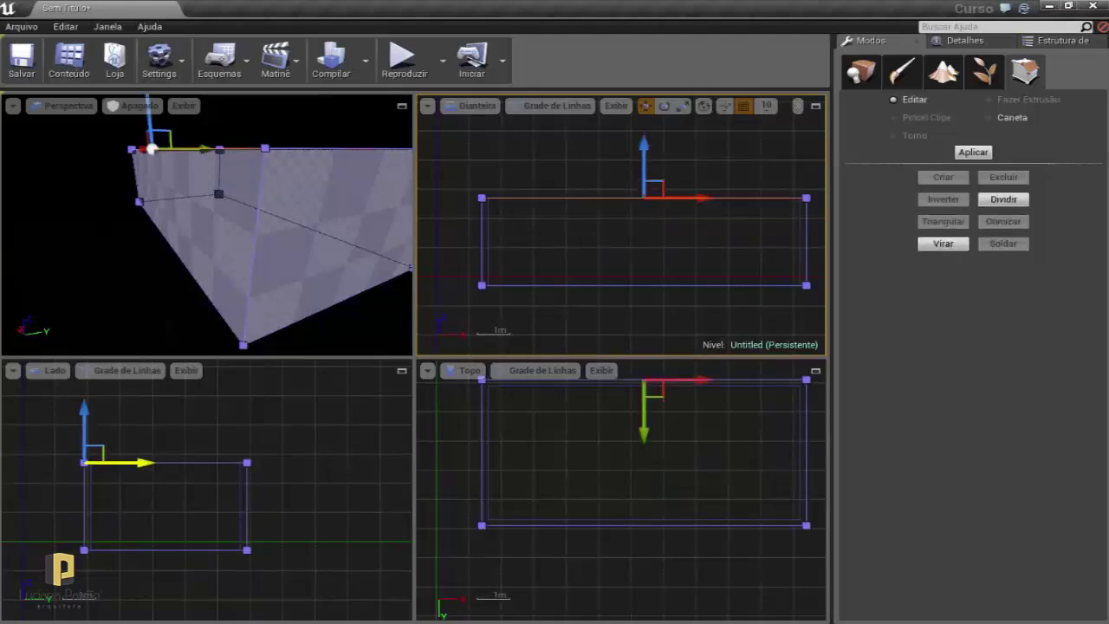
{"action": "left_click", "coordinate": [656, 283]}
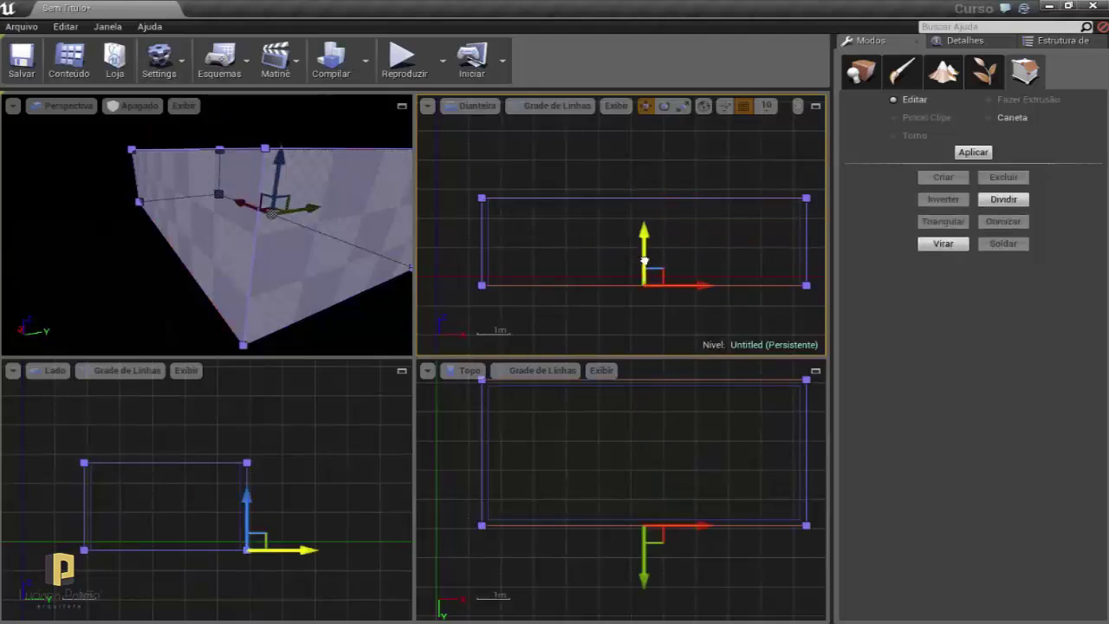
{"action": "left_click_drag", "start_coordinate": [644, 259], "coordinate": [644, 165]}
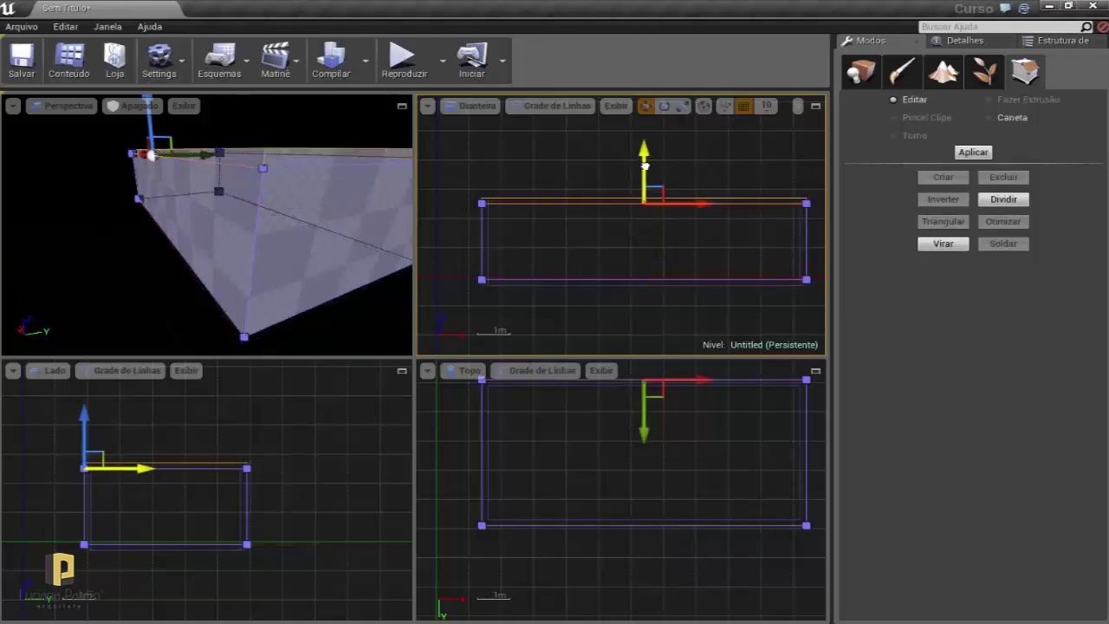
In the Lado view, pull the box's right and left edges inward onto grid lines.
{"action": "right_click", "coordinate": [376, 424]}
{"action": "left_click", "coordinate": [293, 478]}
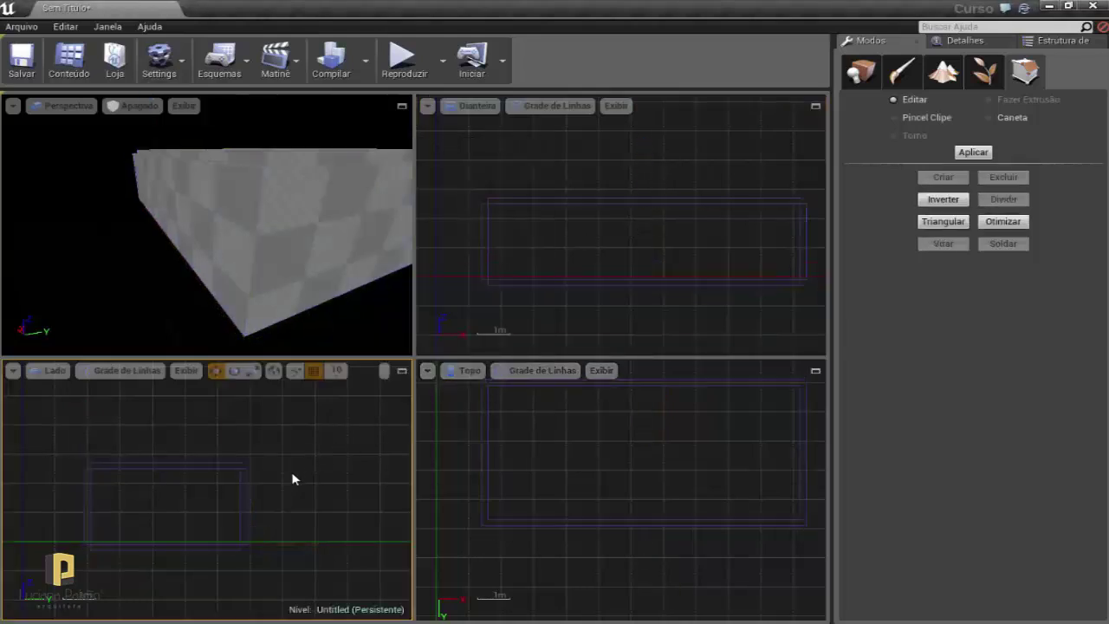
{"action": "scroll", "coordinate": [299, 468], "scroll_direction": "up", "scroll_amount": 4}
{"action": "left_click", "coordinate": [317, 443]}
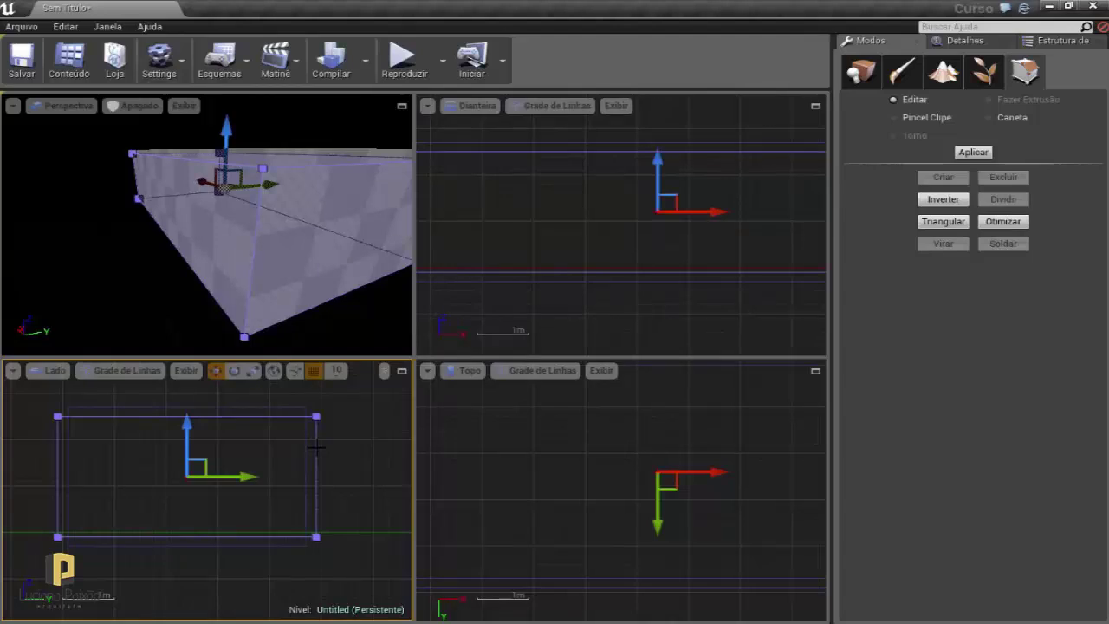
{"action": "left_click", "coordinate": [317, 447]}
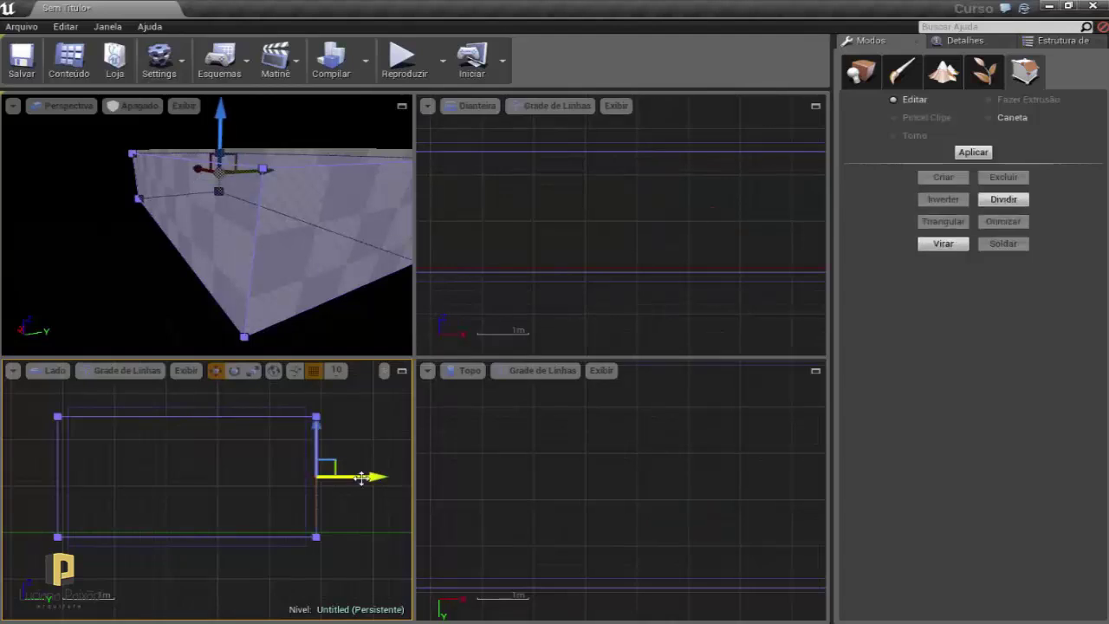
{"action": "left_click_drag", "start_coordinate": [362, 476], "coordinate": [345, 477]}
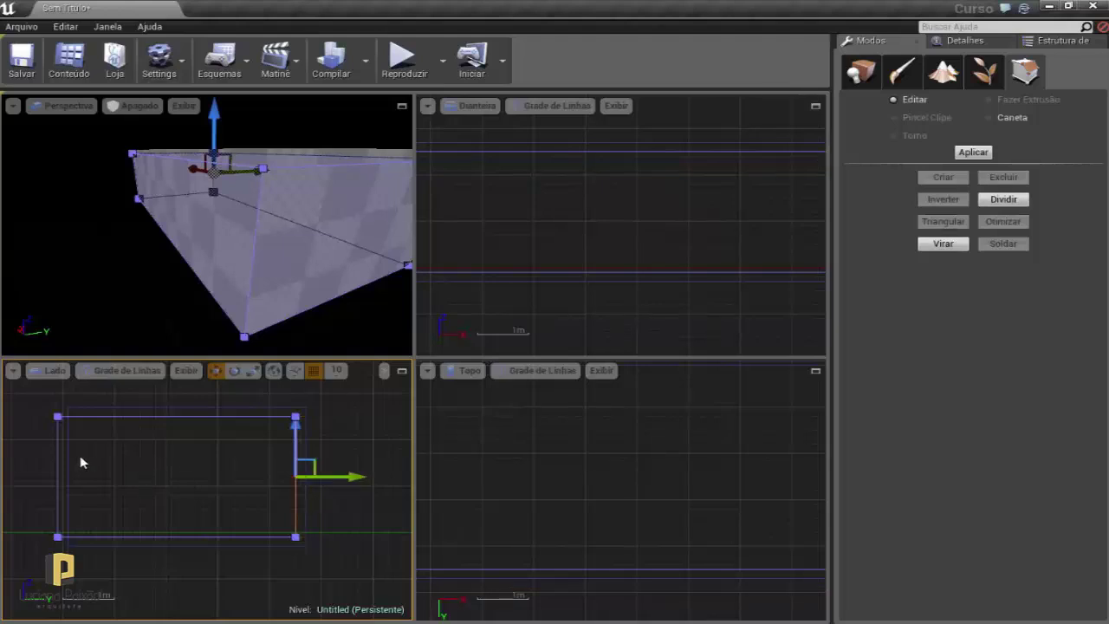
{"action": "left_click", "coordinate": [57, 459]}
{"action": "left_click_drag", "start_coordinate": [102, 479], "coordinate": [111, 488]}
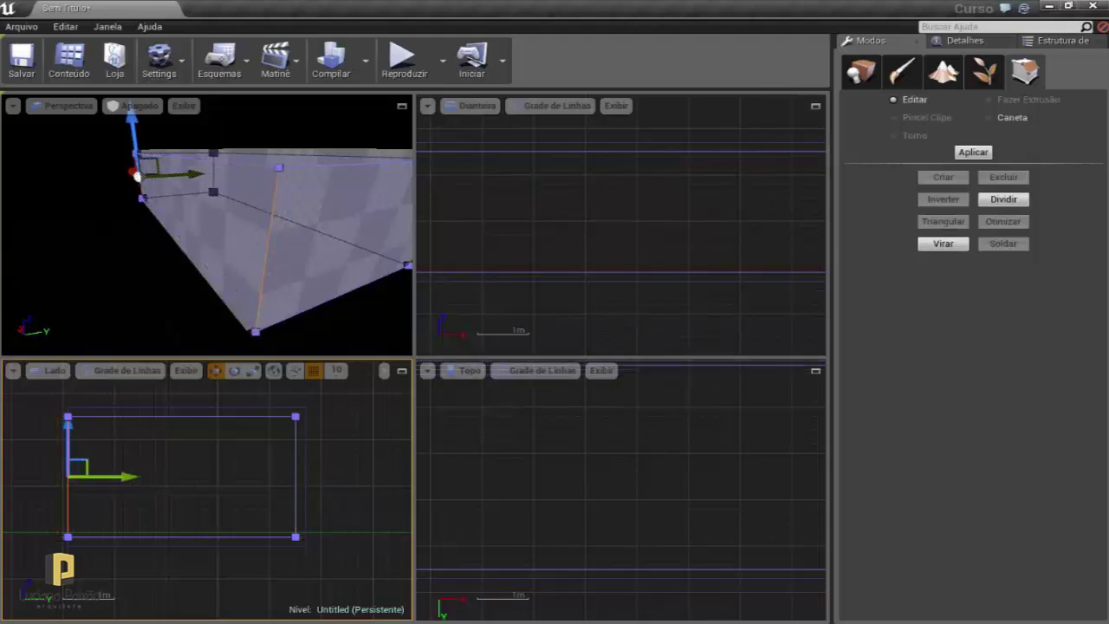
{"action": "left_click", "coordinate": [221, 471]}
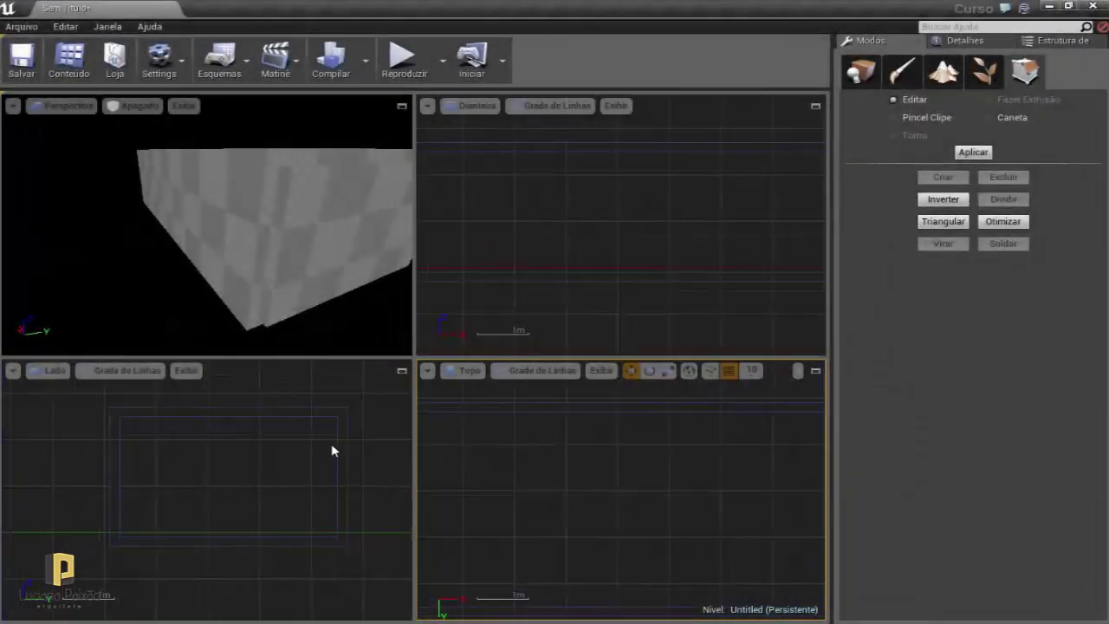
{"action": "left_click_drag", "start_coordinate": [252, 257], "coordinate": [252, 199]}
Orbit to a box corner, then show the Detalhes settings: Additive, Box, 1000×500×300.
{"action": "left_click", "coordinate": [240, 401]}
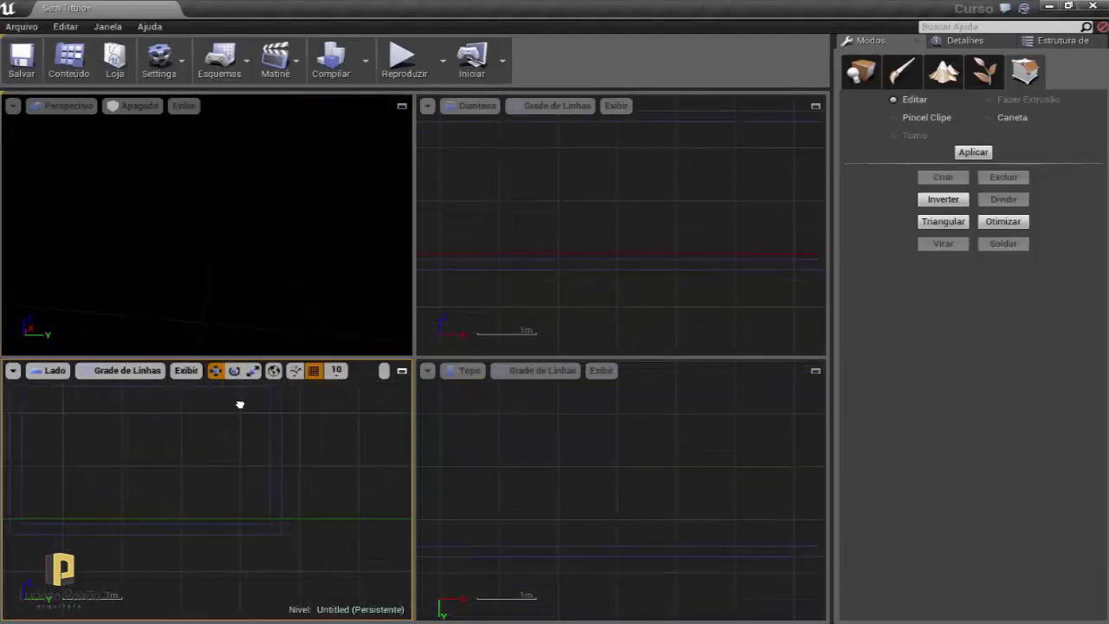
{"action": "left_click", "coordinate": [330, 455]}
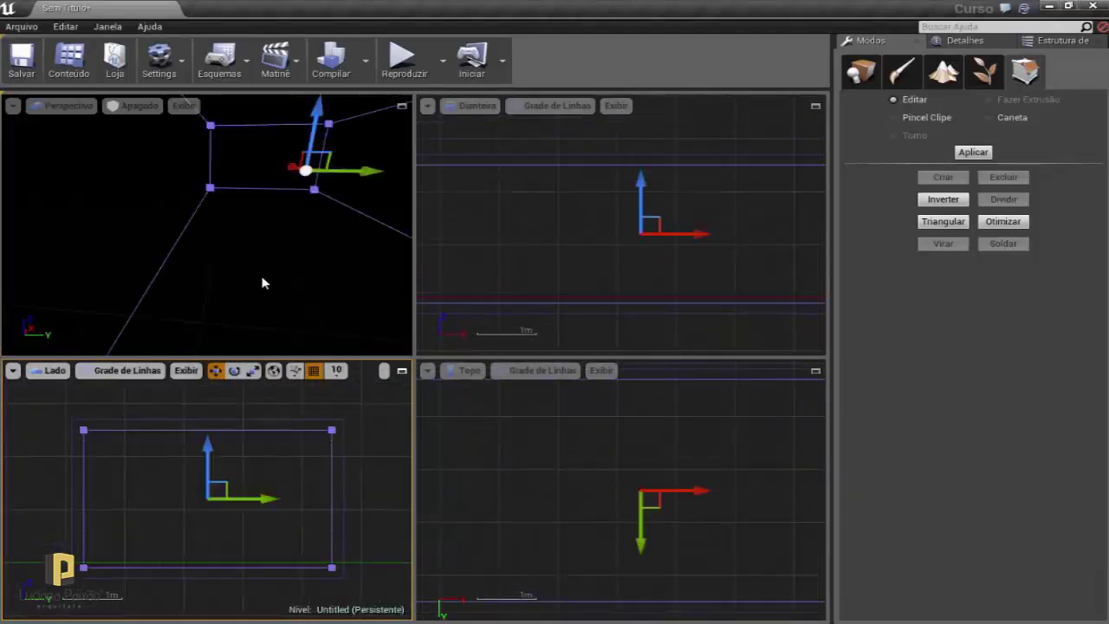
{"action": "mouse_move", "coordinate": [248, 266]}
{"action": "right_mouse_down"}
{"action": "mouse_move", "coordinate": [258, 265]}
{"action": "mouse_move", "coordinate": [210, 199]}
{"action": "right_mouse_up"}
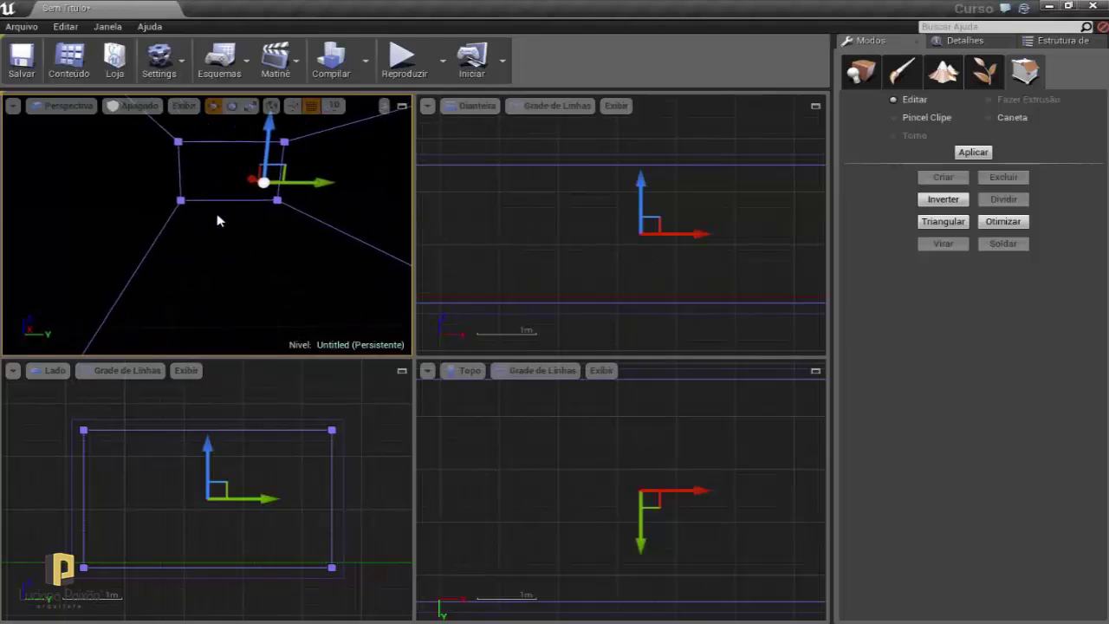
{"action": "mouse_move", "coordinate": [210, 198]}
{"action": "right_mouse_down"}
{"action": "mouse_move", "coordinate": [220, 238]}
{"action": "mouse_move", "coordinate": [260, 233]}
{"action": "right_mouse_up"}
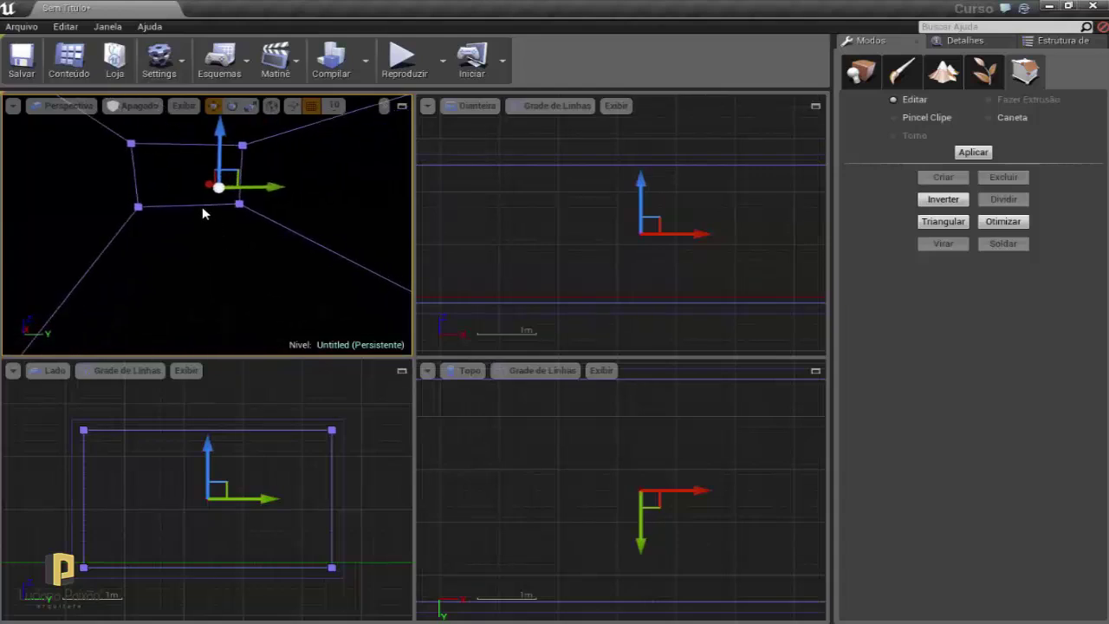
{"action": "left_click_drag", "start_coordinate": [208, 239], "coordinate": [208, 285]}
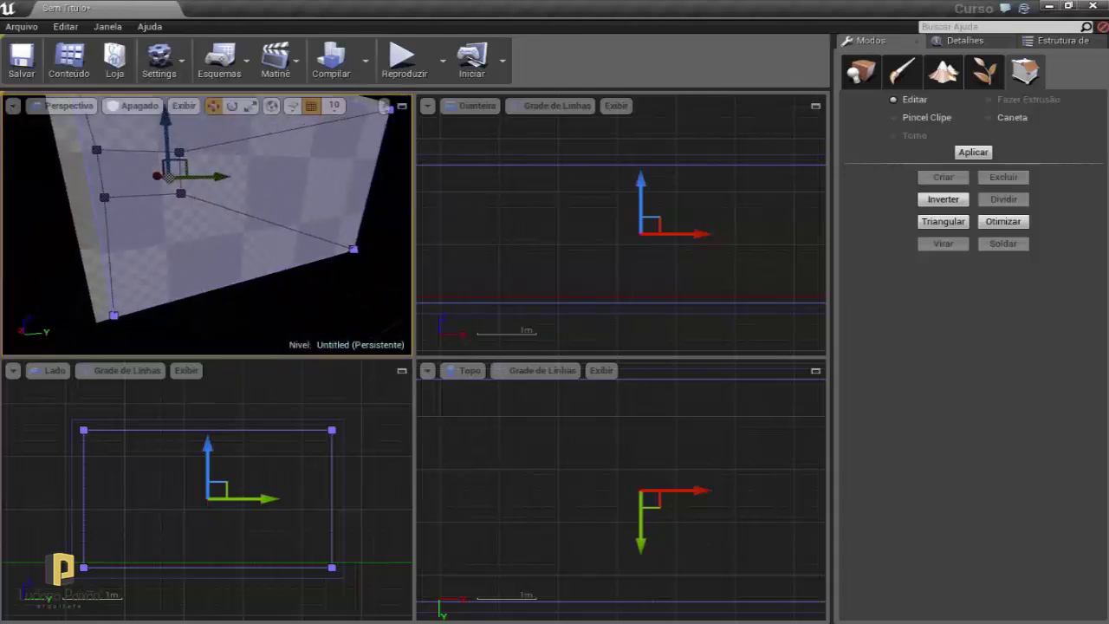
{"action": "left_click_drag", "start_coordinate": [93, 173], "coordinate": [94, 163]}
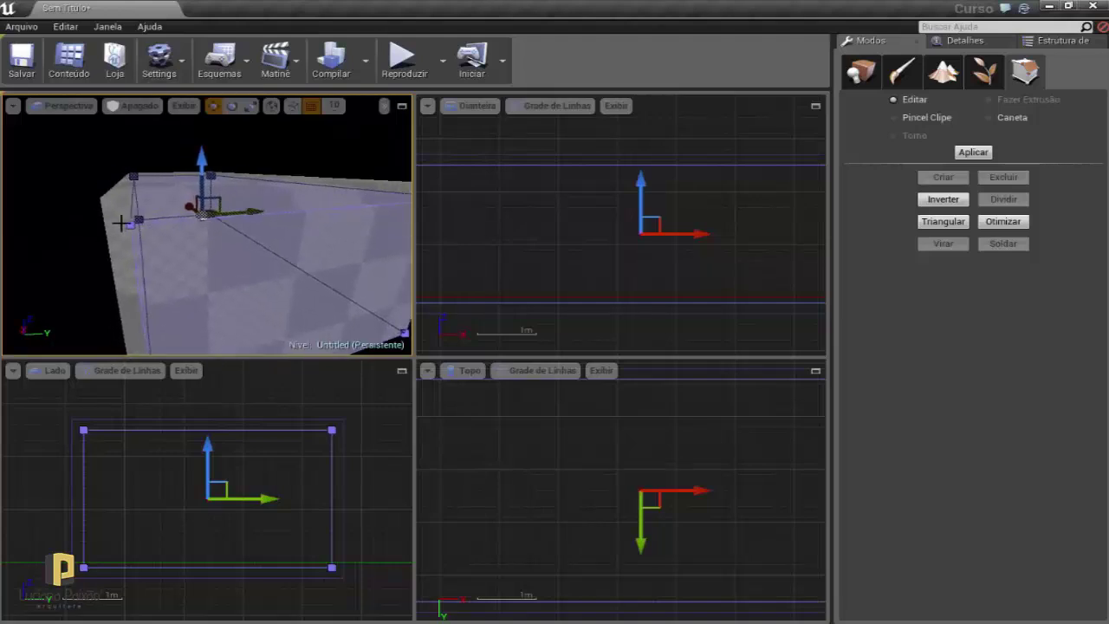
{"action": "left_click", "coordinate": [123, 223]}
{"action": "left_click_drag", "start_coordinate": [208, 256], "coordinate": [258, 294]}
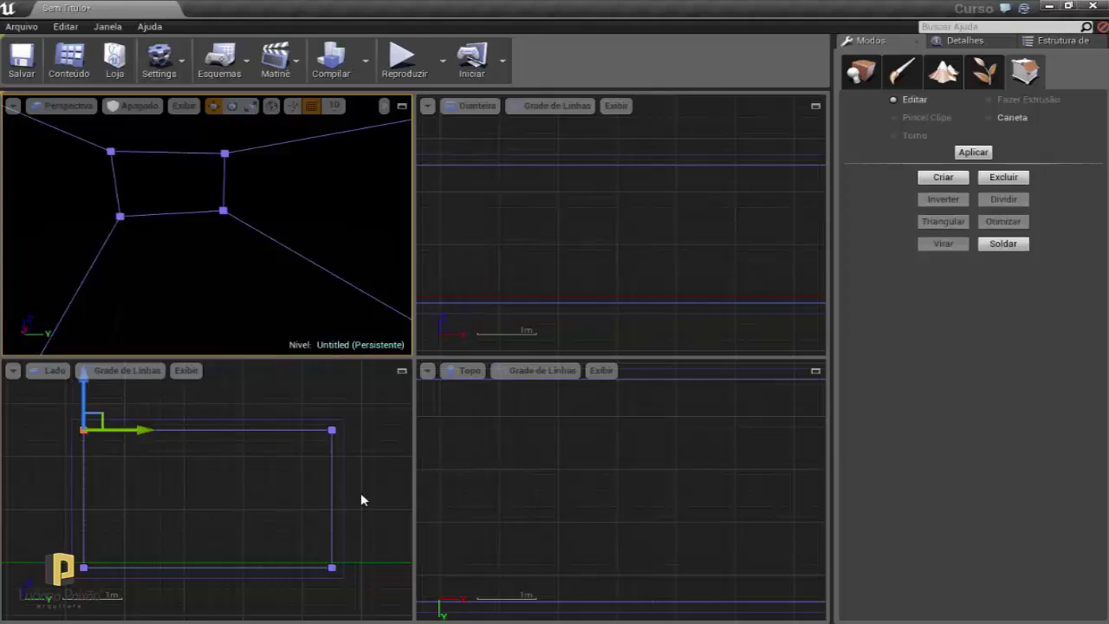
{"action": "left_click", "coordinate": [338, 468]}
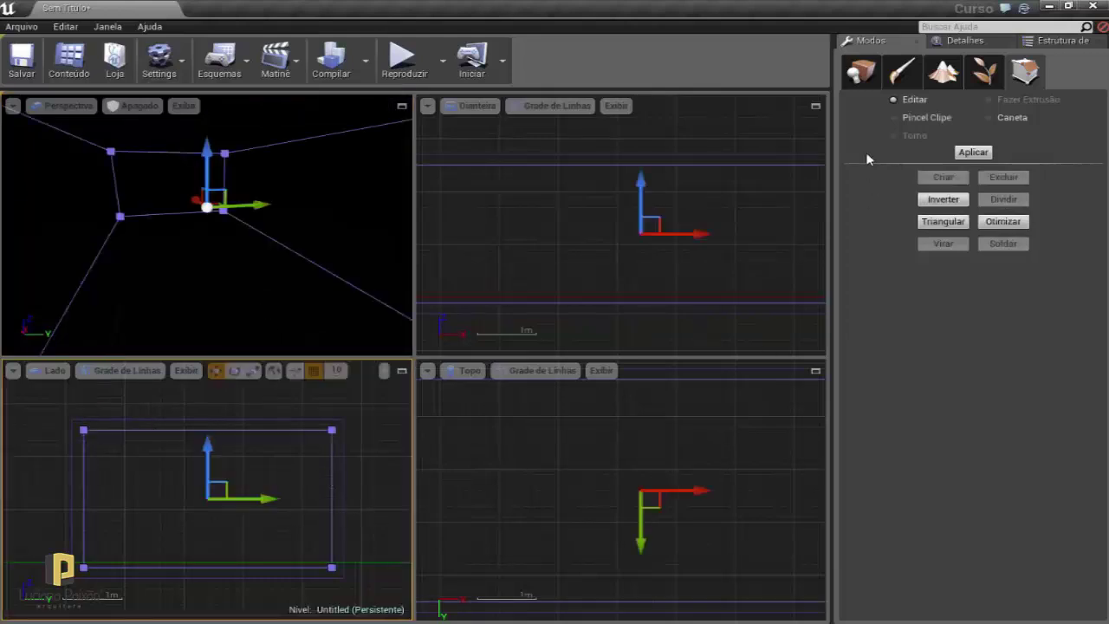
{"action": "left_click", "coordinate": [962, 40]}
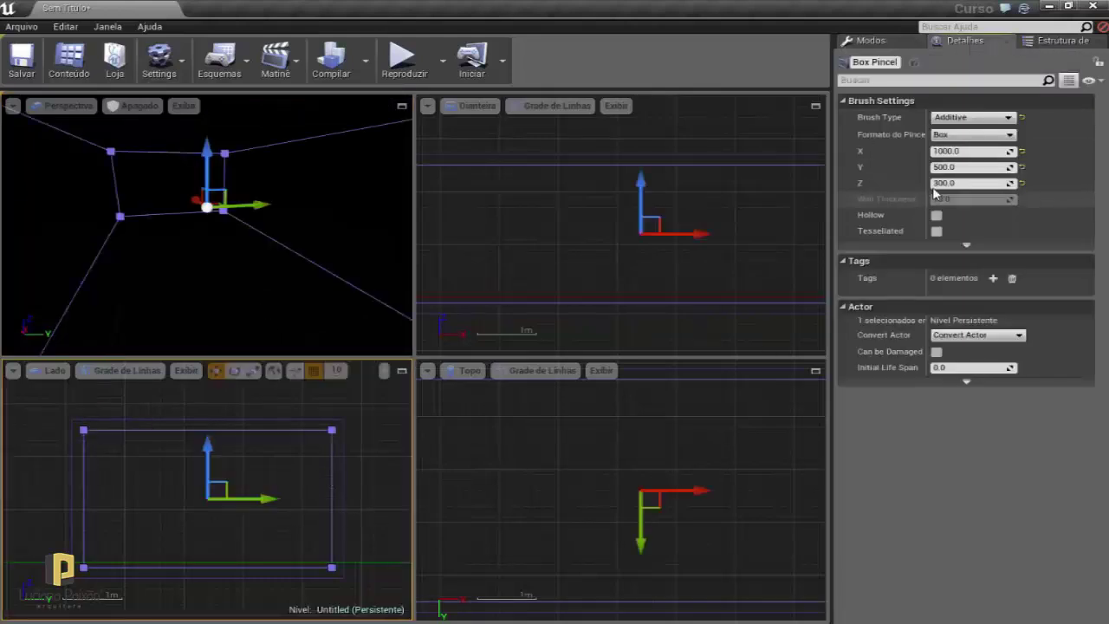
Change the box brush's Brush Type from Additive to Subtractive and check it in perspective.
{"action": "left_click", "coordinate": [958, 121]}
{"action": "left_click", "coordinate": [953, 137]}
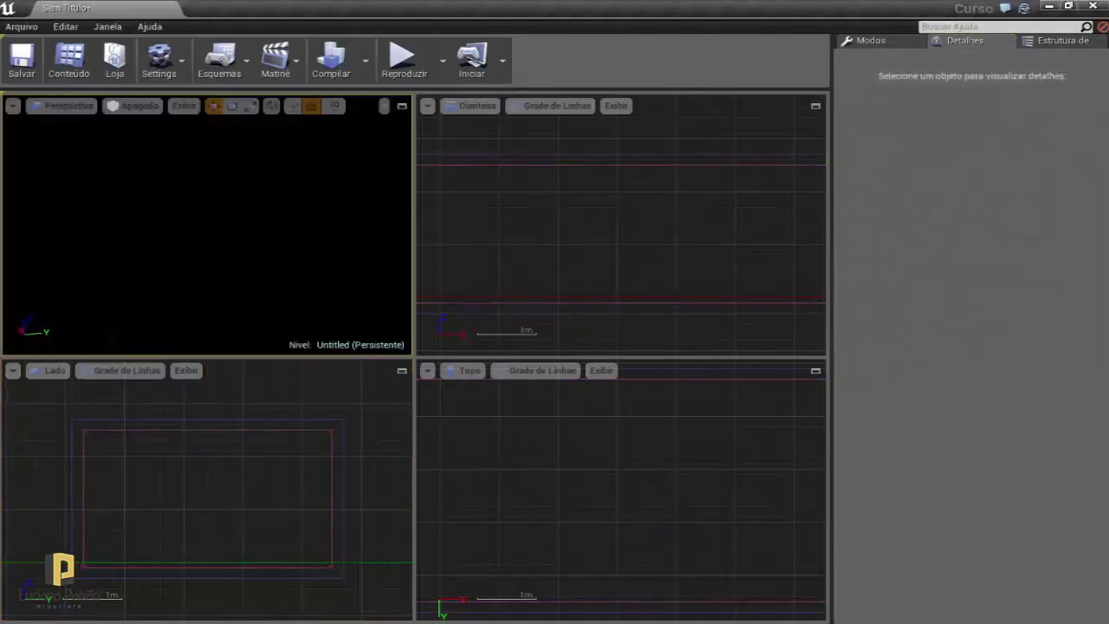
{"action": "left_click_drag", "start_coordinate": [208, 225], "coordinate": [207, 260]}
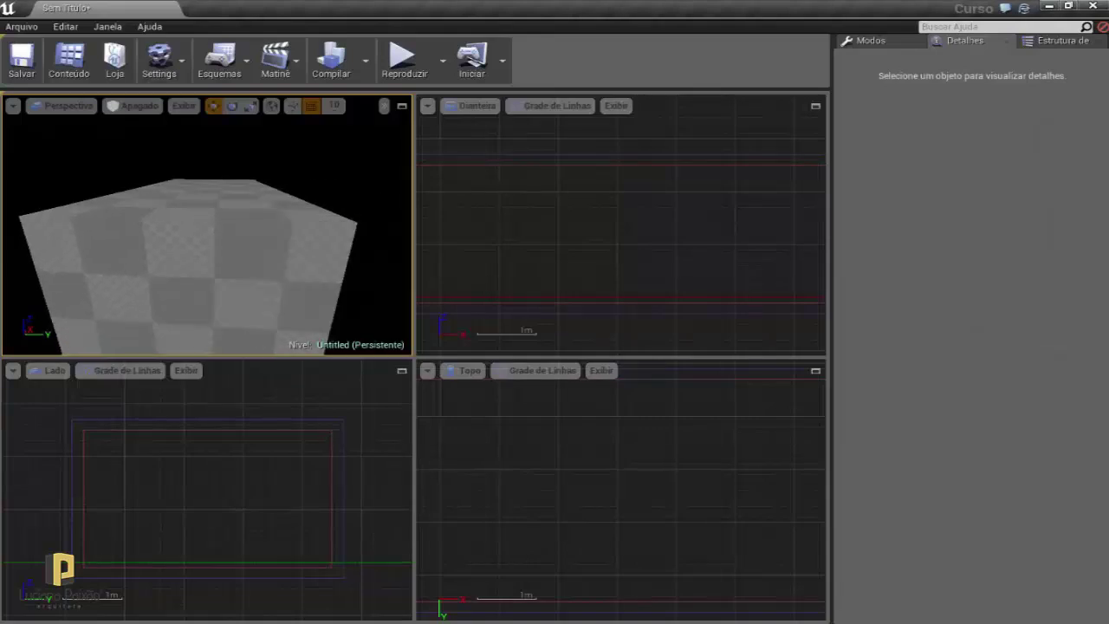
{"action": "left_click", "coordinate": [337, 457]}
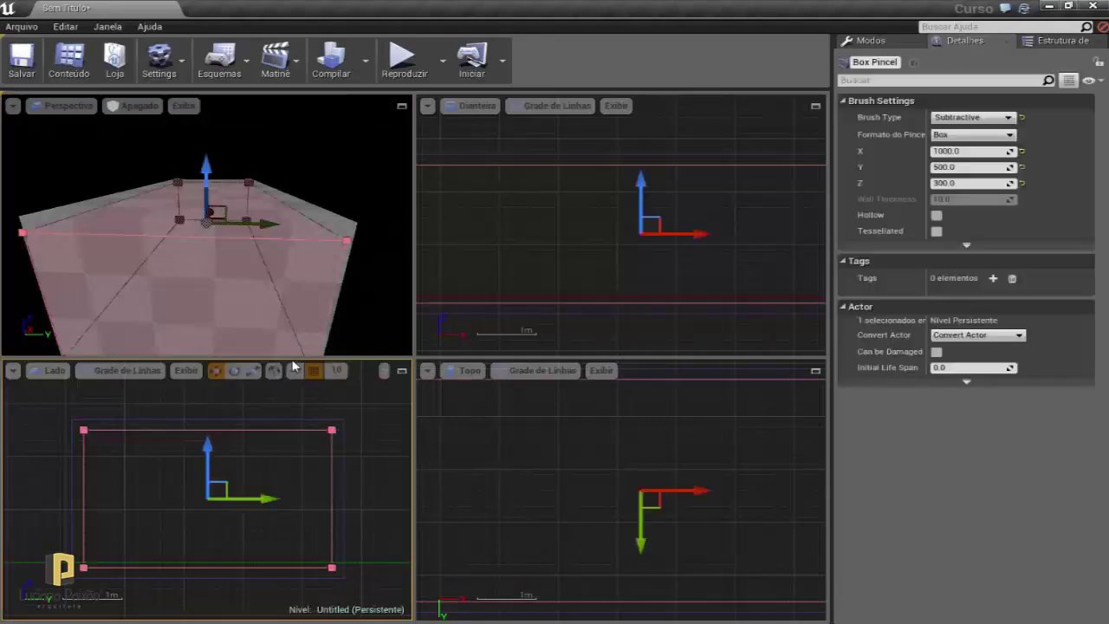
{"action": "left_click_drag", "start_coordinate": [208, 225], "coordinate": [225, 234]}
{"action": "left_click_drag", "start_coordinate": [262, 176], "coordinate": [295, 177]}
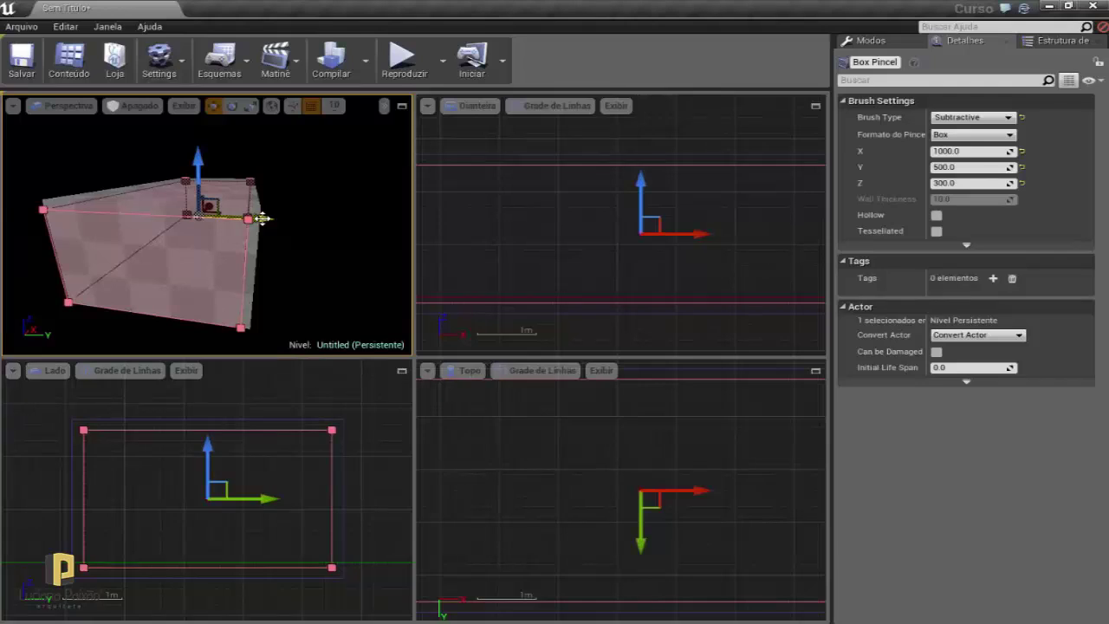
{"action": "key", "text": "Escape"}
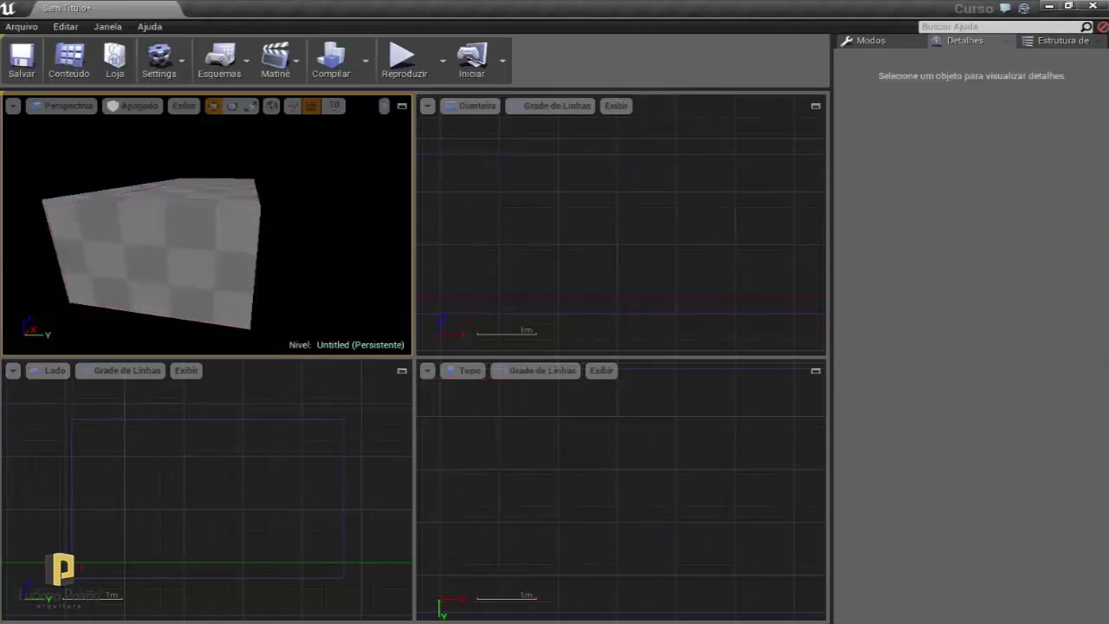
Nudge the subtractive box slightly and fly up to the carved room's checkered walls.
{"action": "left_click", "coordinate": [240, 253]}
{"action": "scroll", "coordinate": [240, 252], "scroll_direction": "up", "scroll_amount": 5}
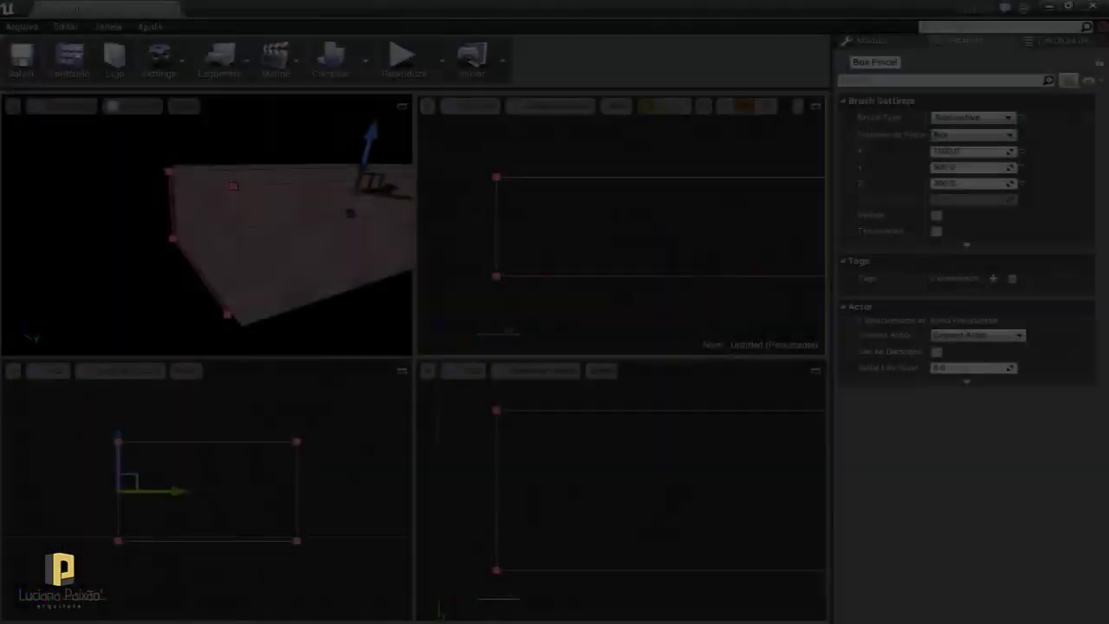
{"action": "left_click_drag", "start_coordinate": [531, 227], "coordinate": [545, 230]}
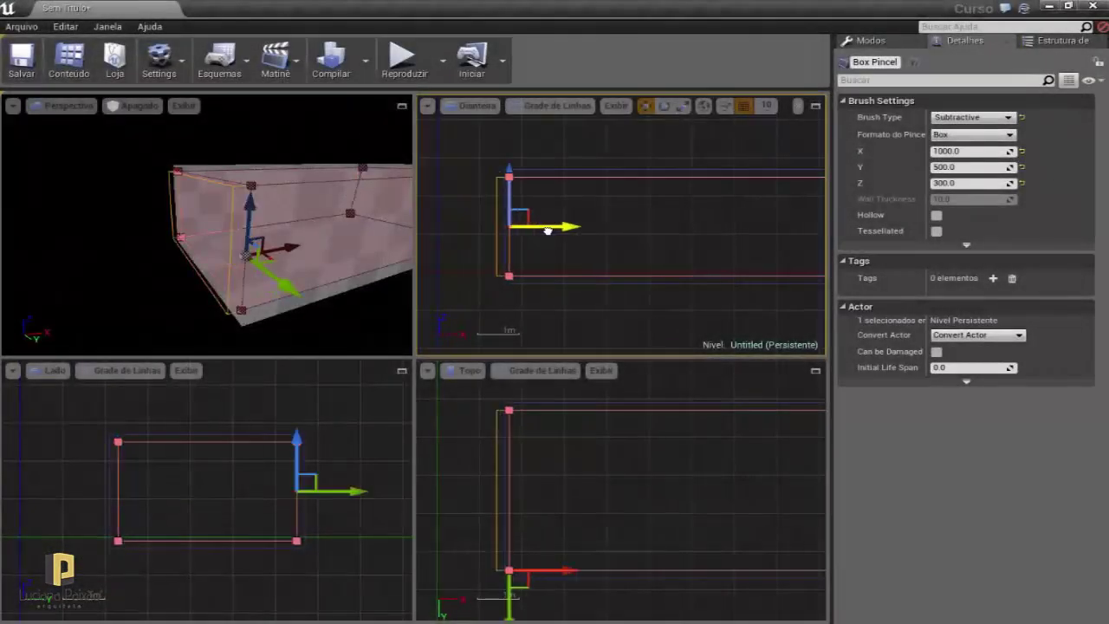
{"action": "mouse_move", "coordinate": [286, 260]}
{"action": "left_mouse_down"}
{"action": "mouse_move", "coordinate": [259, 251]}
{"action": "mouse_move", "coordinate": [251, 225]}
{"action": "left_mouse_up"}
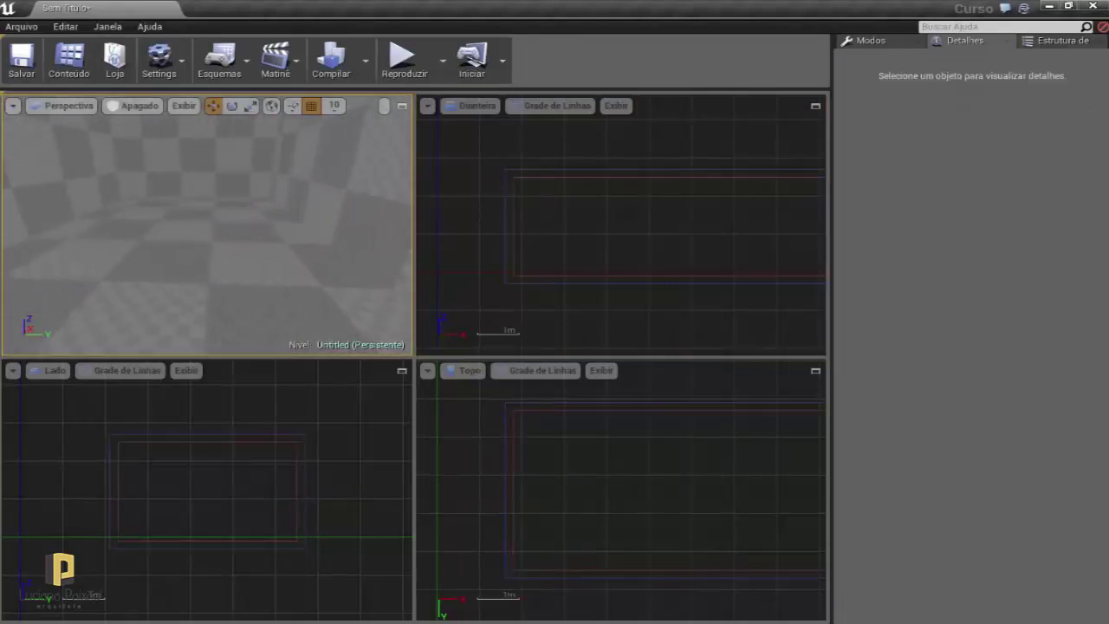
{"action": "left_click_drag", "start_coordinate": [168, 302], "coordinate": [168, 278]}
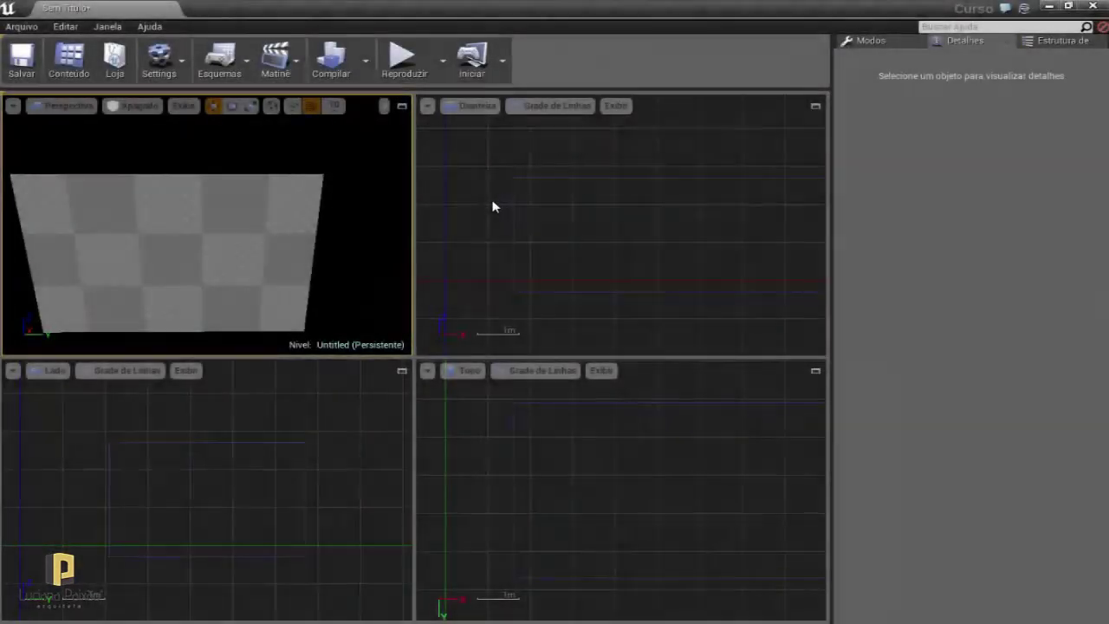
Select Box Pincel2, flatten it to 20 units high, then delete it.
{"action": "left_click", "coordinate": [511, 206]}
{"action": "left_click_drag", "start_coordinate": [344, 221], "coordinate": [342, 286]}
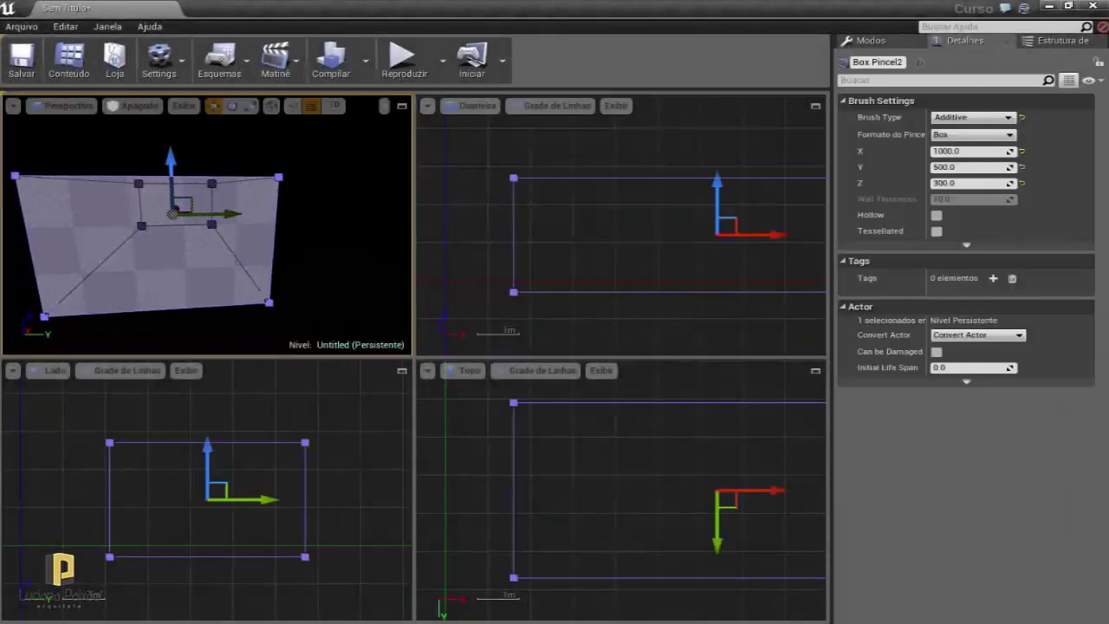
{"action": "right_click_drag", "start_coordinate": [346, 400], "coordinate": [343, 430]}
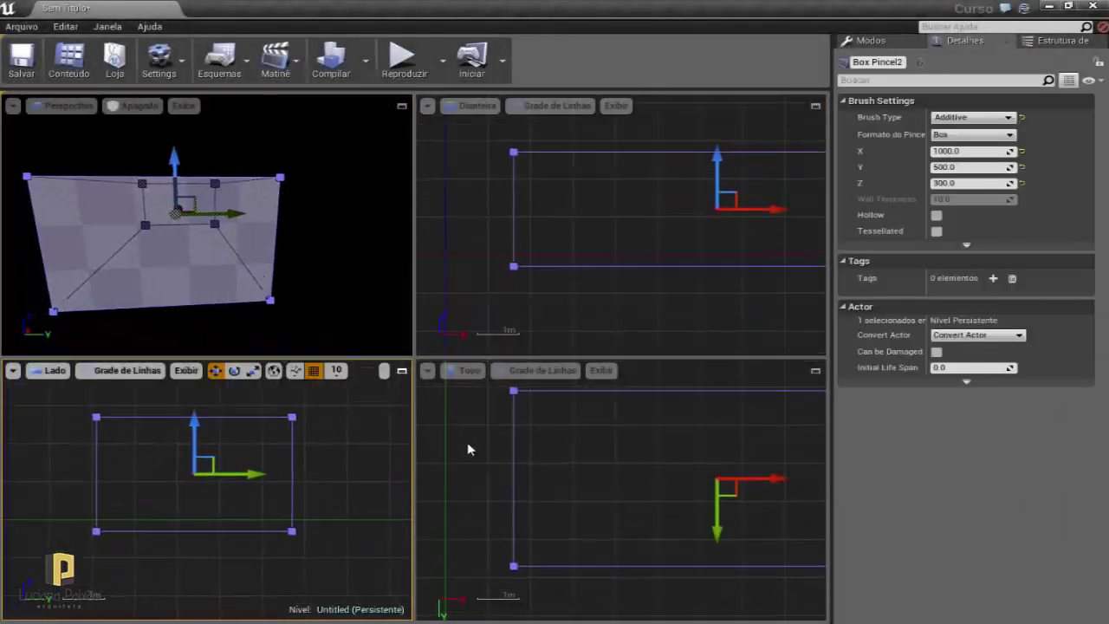
{"action": "scroll", "coordinate": [549, 467], "scroll_direction": "up", "scroll_amount": 2}
{"action": "scroll", "coordinate": [532, 492], "scroll_direction": "up", "scroll_amount": 2}
{"action": "scroll", "coordinate": [532, 492], "scroll_direction": "down", "scroll_amount": 3}
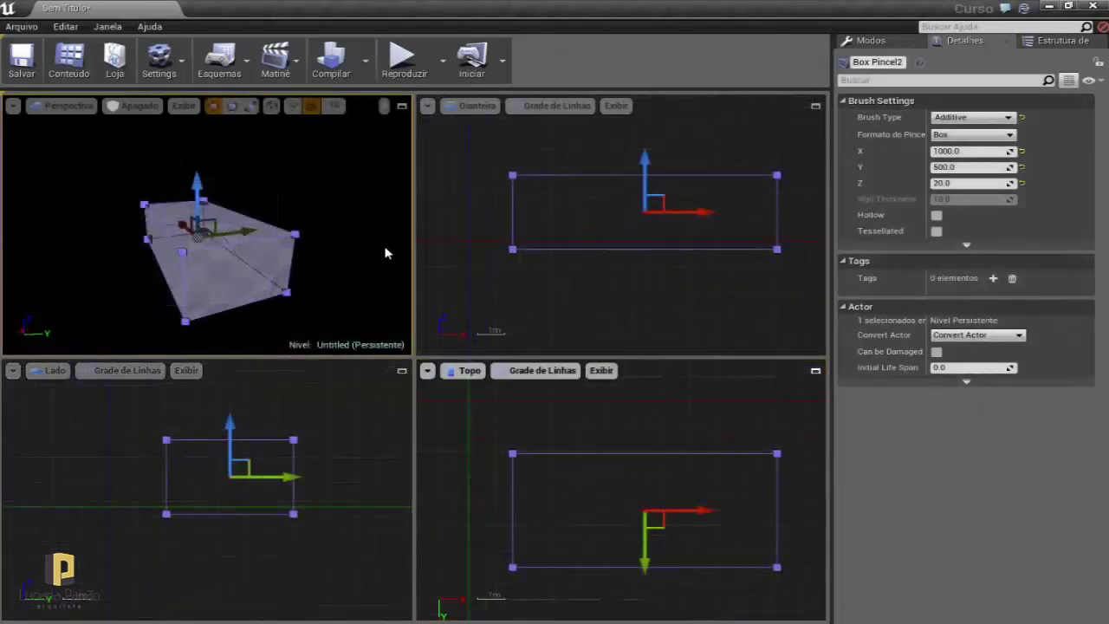
{"action": "mouse_move", "coordinate": [386, 252]}
{"action": "left_mouse_down"}
{"action": "mouse_move", "coordinate": [387, 230]}
{"action": "mouse_move", "coordinate": [386, 251]}
{"action": "mouse_move", "coordinate": [376, 243]}
{"action": "left_mouse_up"}
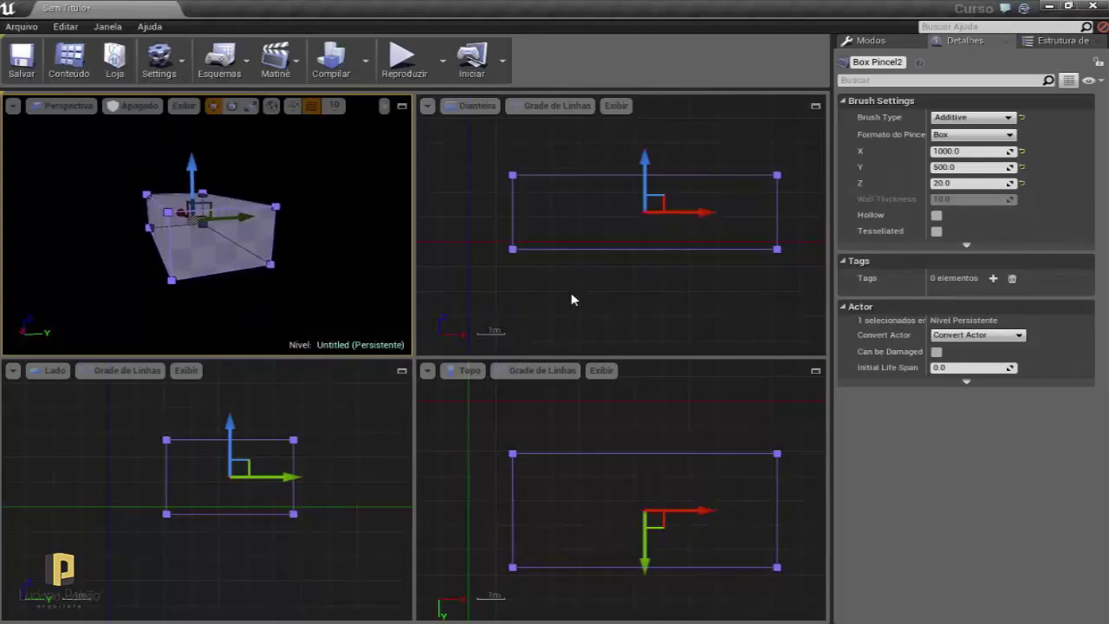
{"action": "left_click", "coordinate": [574, 302]}
{"action": "left_click", "coordinate": [514, 206]}
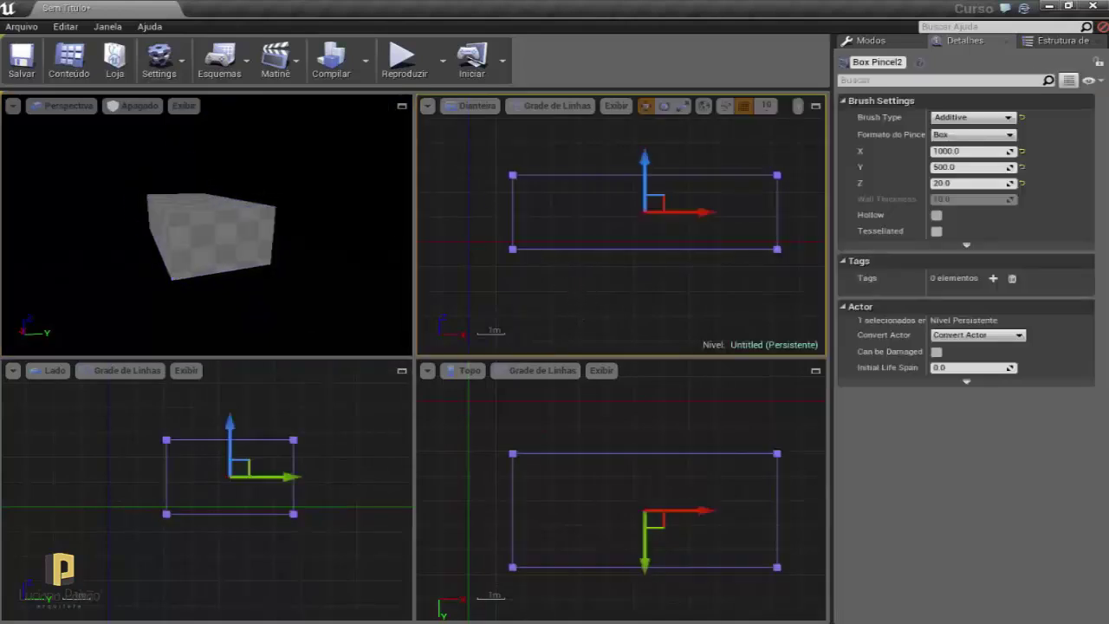
{"action": "key", "text": "Delete"}
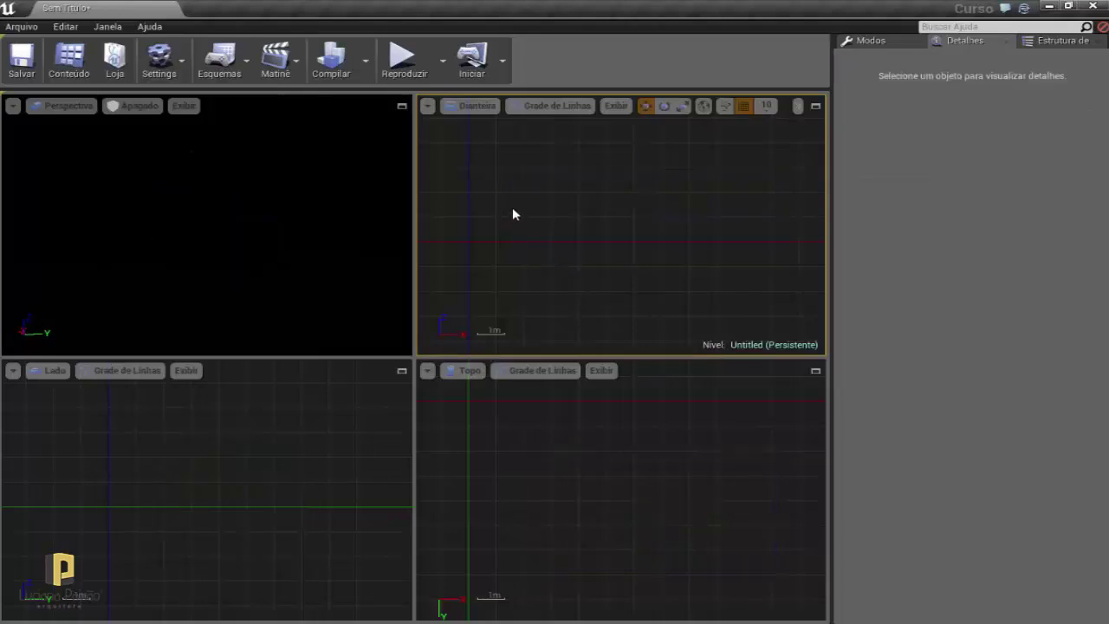
Place a new 200 × 200 × 200 additive Box brush from the BSP category into the level.
{"action": "right_click_drag", "start_coordinate": [512, 215], "coordinate": [632, 234]}
{"action": "left_click", "coordinate": [369, 229]}
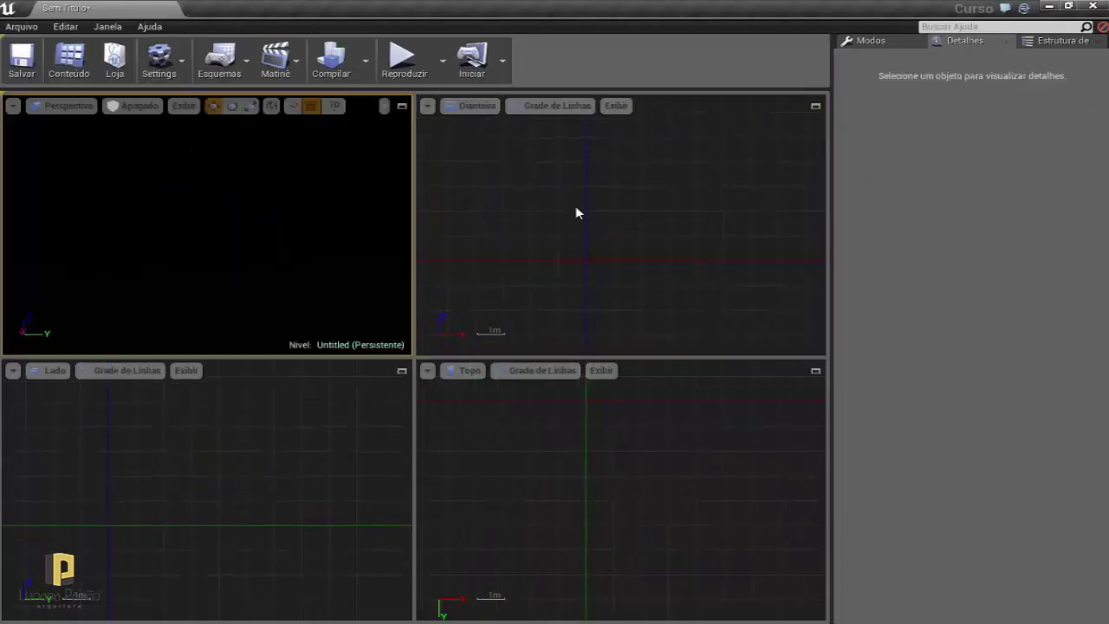
{"action": "left_click", "coordinate": [870, 42]}
{"action": "left_click", "coordinate": [862, 71]}
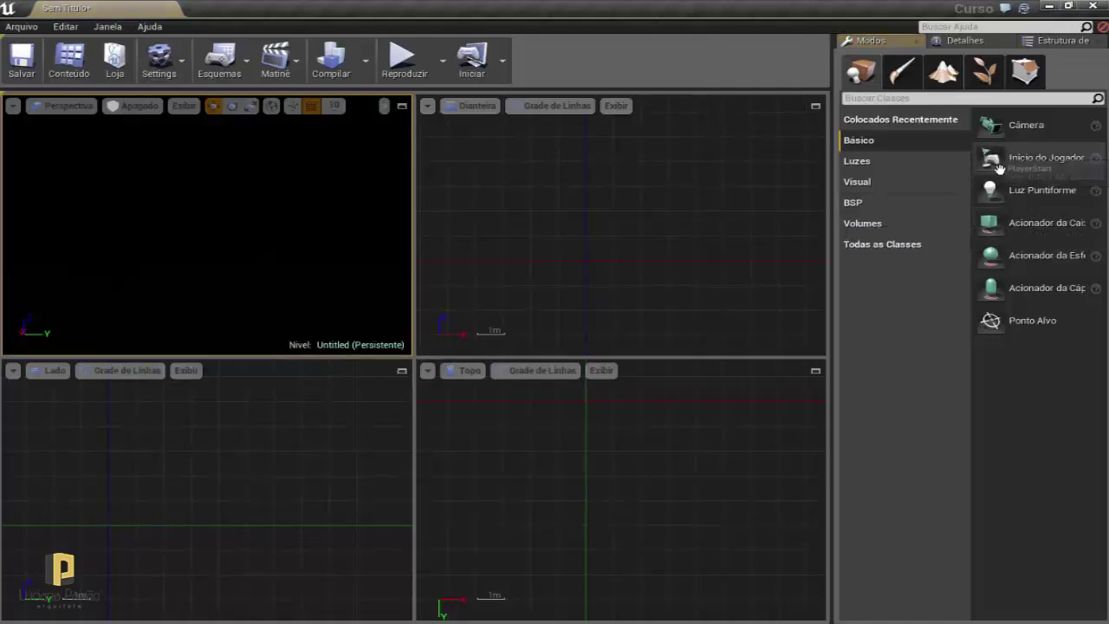
{"action": "left_click", "coordinate": [901, 203]}
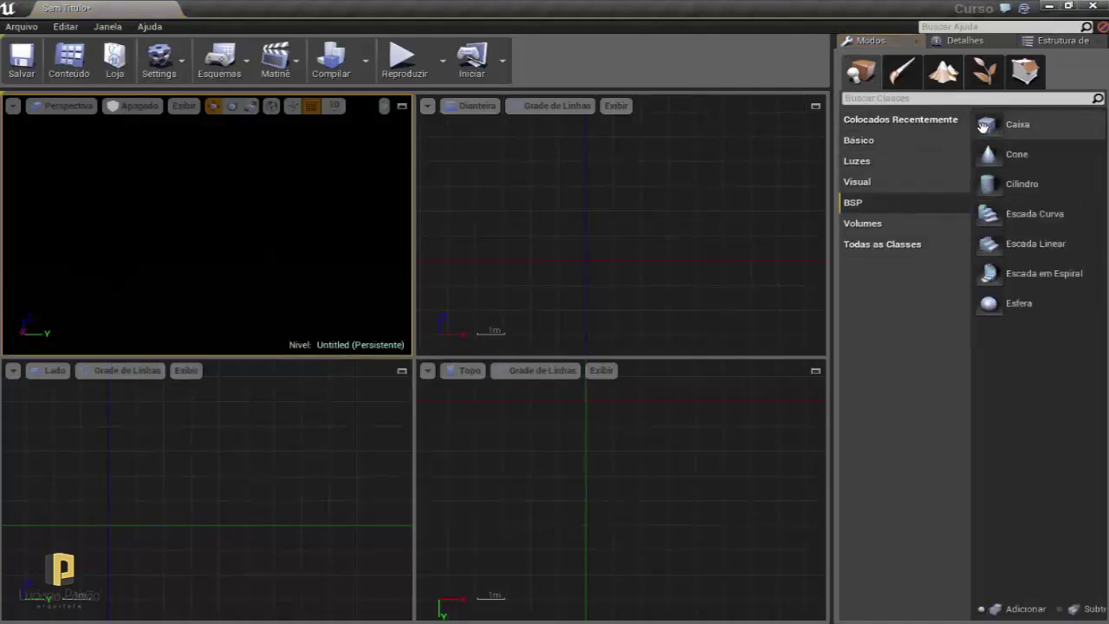
{"action": "left_click_drag", "start_coordinate": [984, 126], "coordinate": [209, 290]}
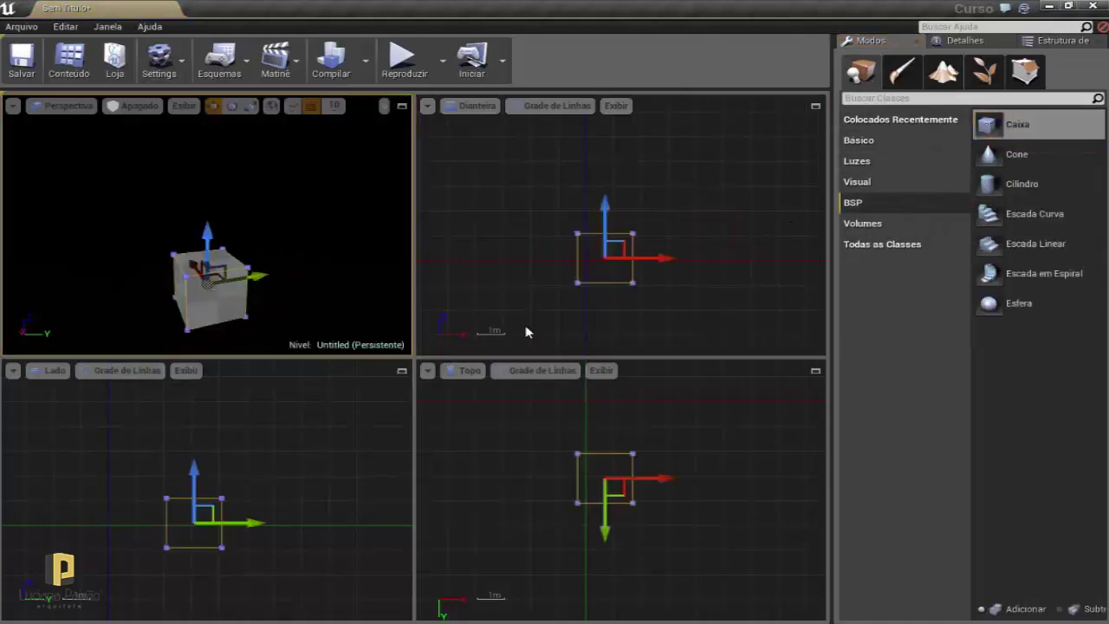
{"action": "left_click", "coordinate": [546, 304]}
{"action": "left_click", "coordinate": [577, 246]}
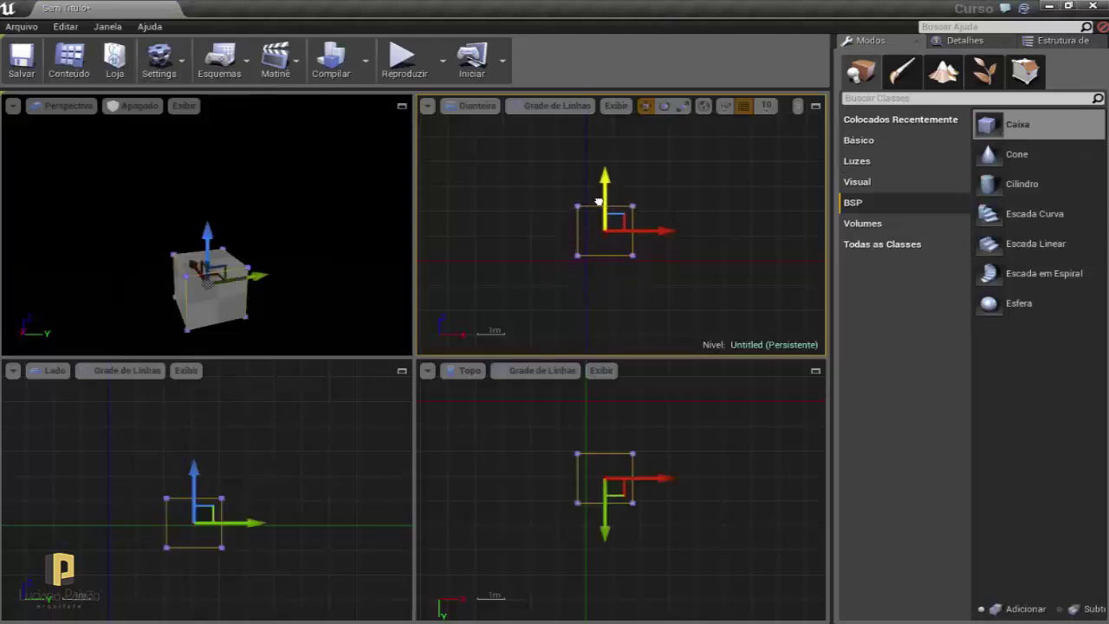
Move the box brush left along Y and show its settings in Details.
{"action": "scroll", "coordinate": [597, 237], "scroll_direction": "up", "scroll_amount": 3}
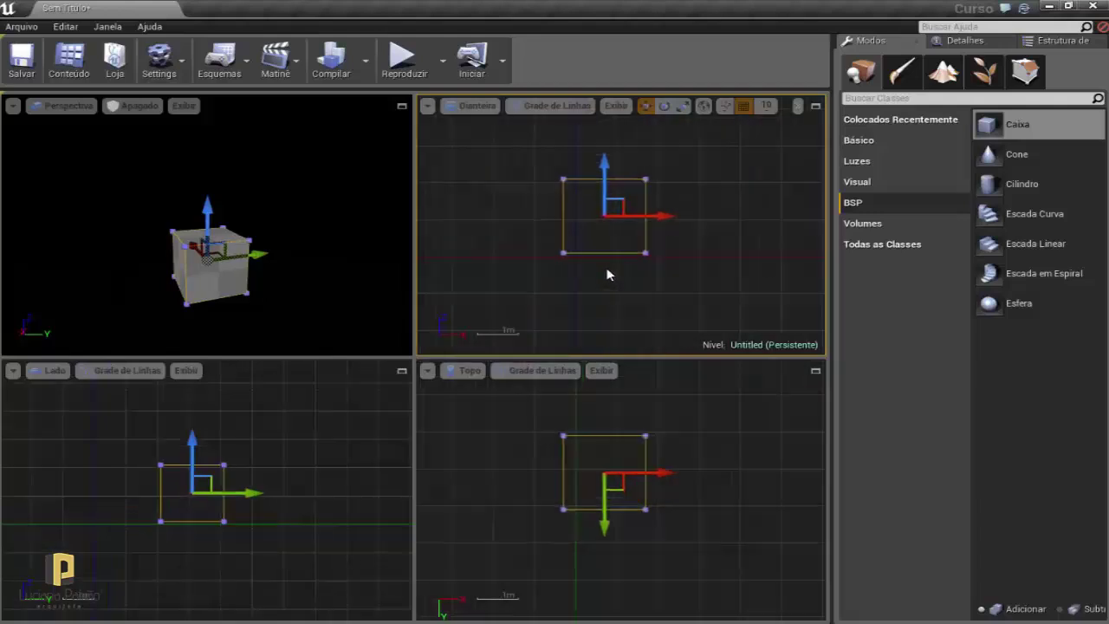
{"action": "scroll", "coordinate": [610, 272], "scroll_direction": "up", "scroll_amount": 3}
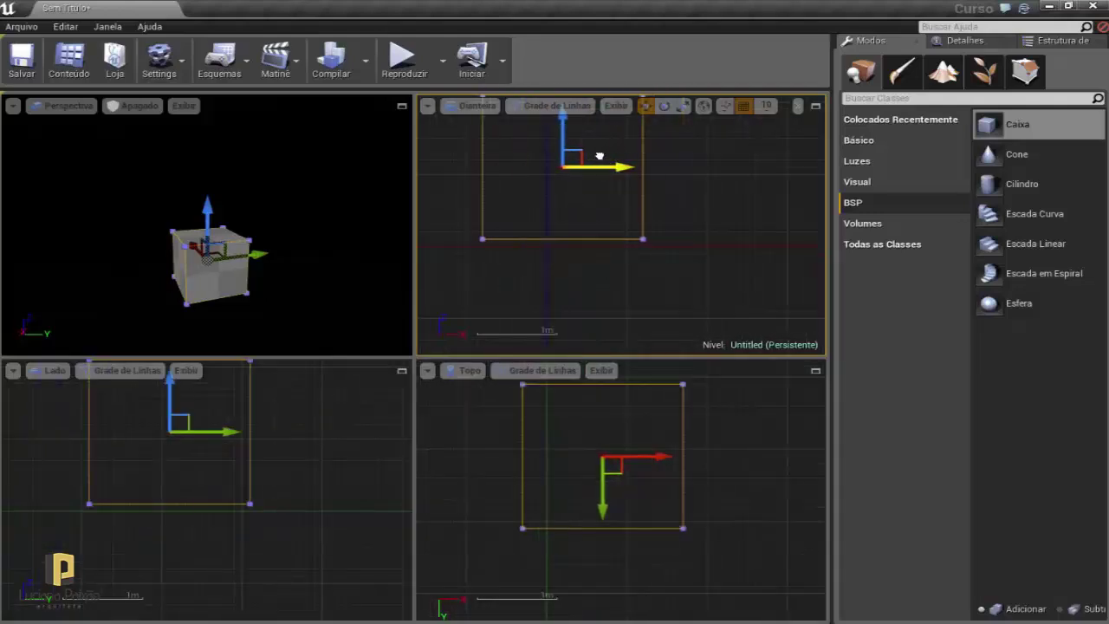
{"action": "left_click_drag", "start_coordinate": [639, 167], "coordinate": [577, 148]}
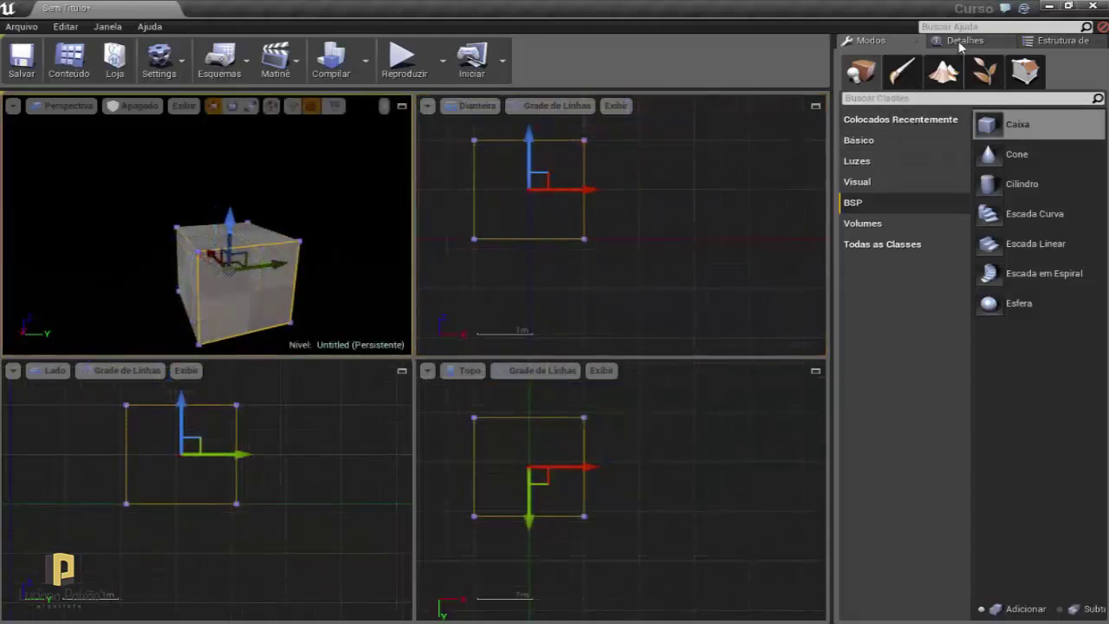
{"action": "left_click", "coordinate": [960, 44]}
{"action": "mouse_move", "coordinate": [346, 231]}
{"action": "left_mouse_down"}
{"action": "mouse_move", "coordinate": [347, 259]}
{"action": "mouse_move", "coordinate": [321, 222]}
{"action": "left_mouse_up"}
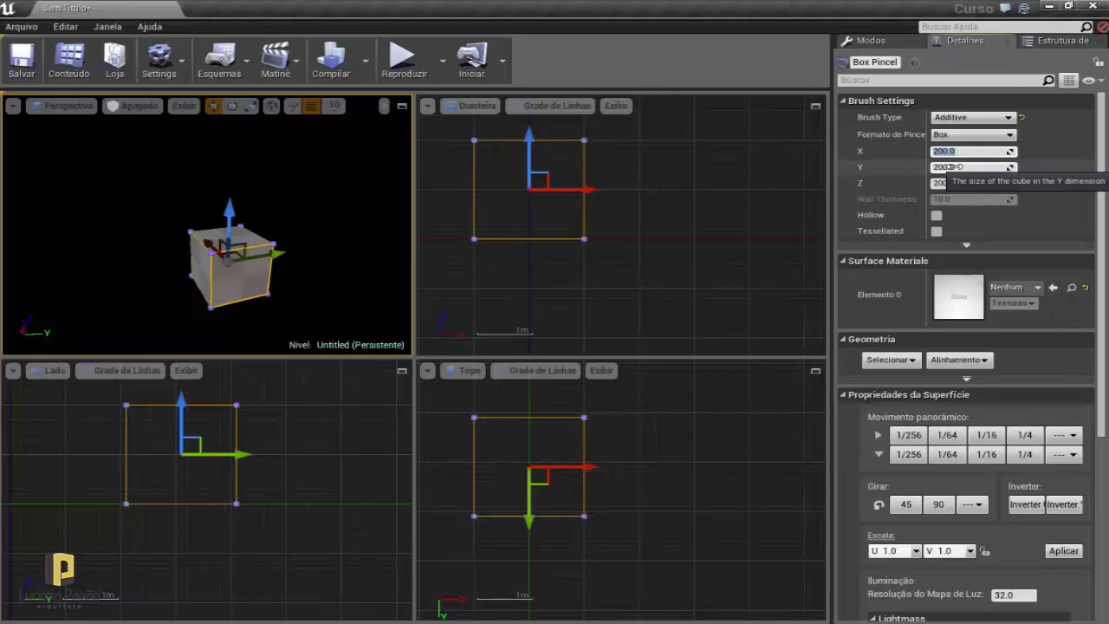
Set the box brush size to X 500, Y 500, Z 50 in Brush Settings.
{"action": "type", "text": "00"}
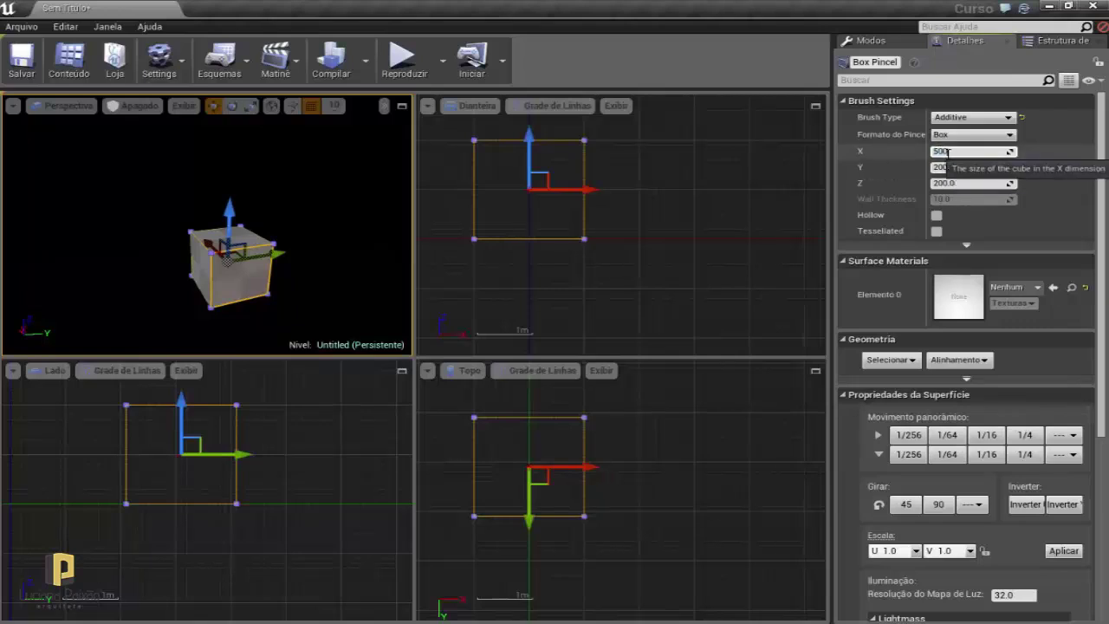
{"action": "left_click", "coordinate": [954, 166]}
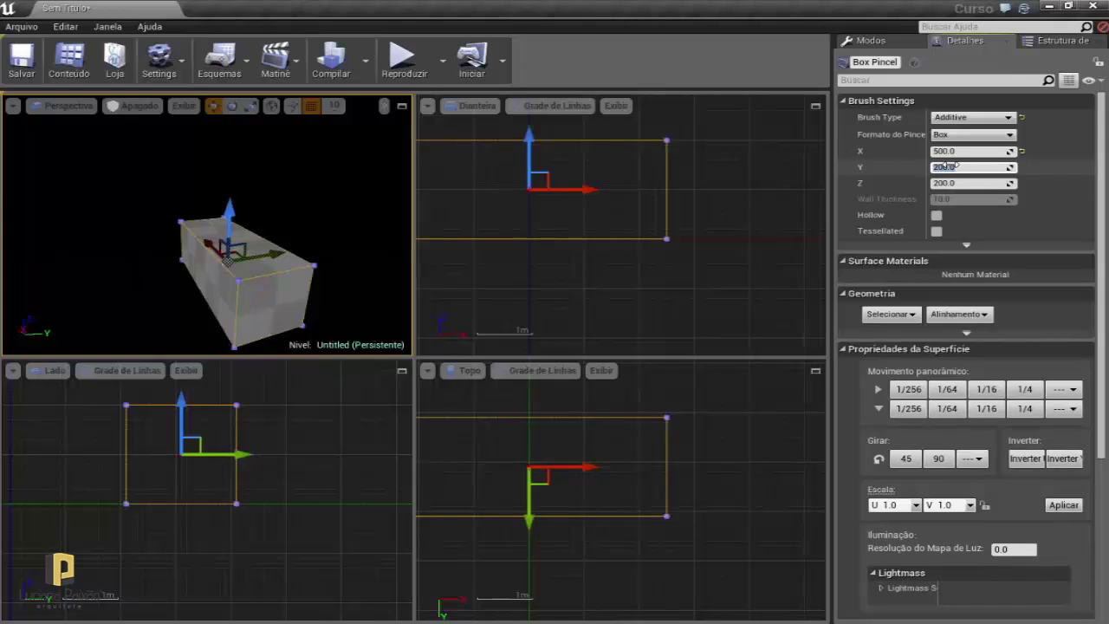
{"action": "type", "text": "50"}
{"action": "key", "text": "Return"}
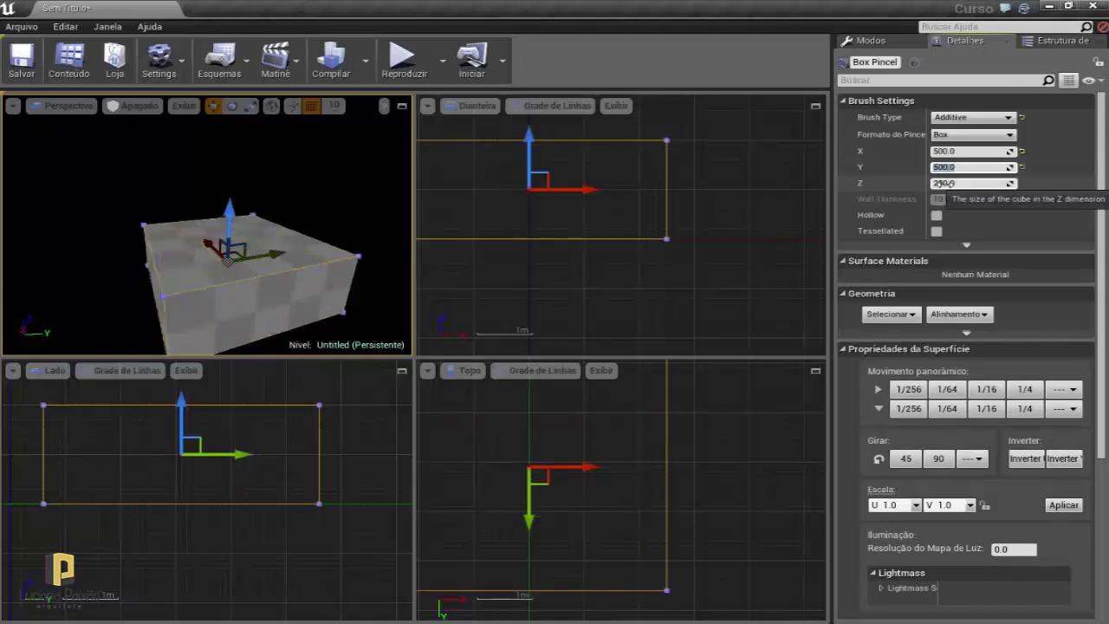
{"action": "left_click", "coordinate": [941, 183]}
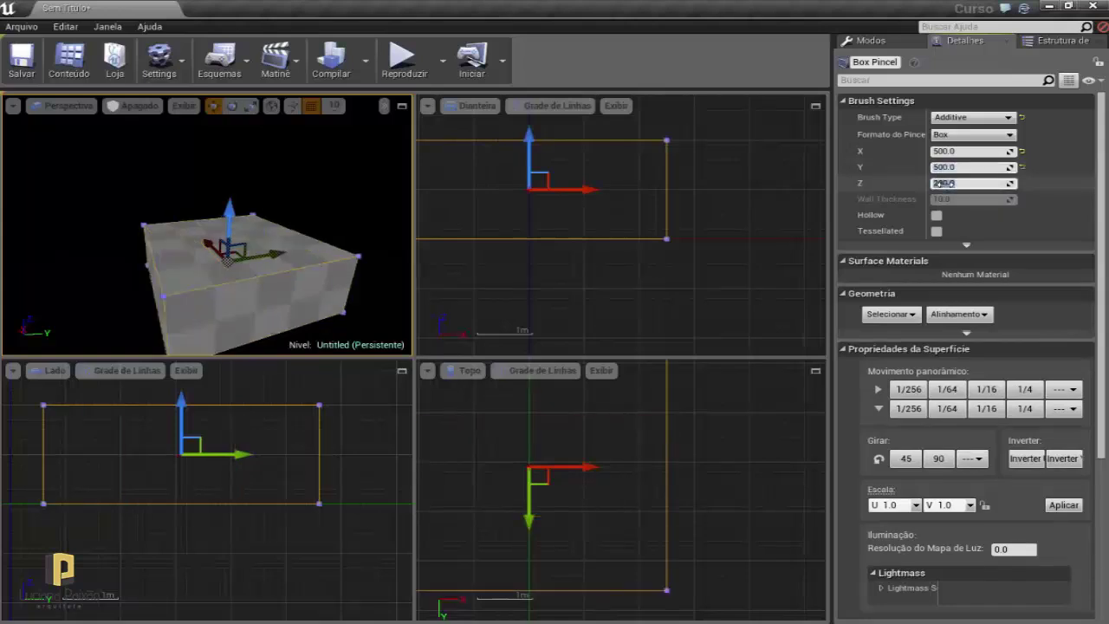
{"action": "type", "text": "5"}
{"action": "key", "text": "Return"}
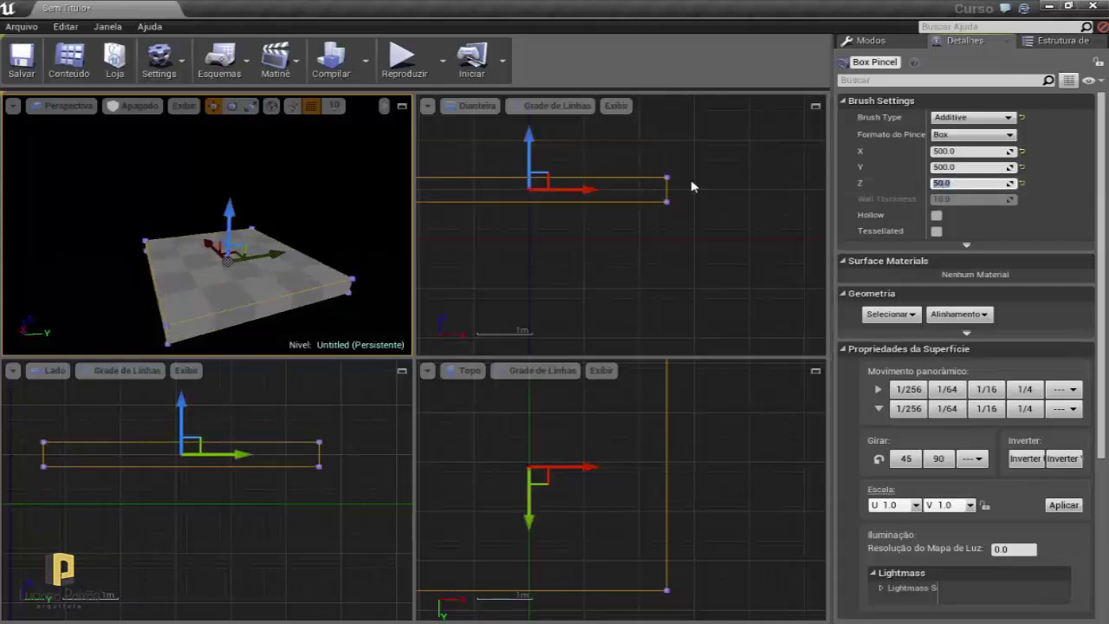
Lower the flat slab along Z and reposition it in the orthographic views.
{"action": "left_click_drag", "start_coordinate": [693, 181], "coordinate": [736, 178]}
{"action": "left_click_drag", "start_coordinate": [578, 131], "coordinate": [575, 217]}
{"action": "scroll", "coordinate": [568, 229], "scroll_direction": "up", "scroll_amount": 4}
{"action": "scroll", "coordinate": [567, 229], "scroll_direction": "up", "scroll_amount": 2}
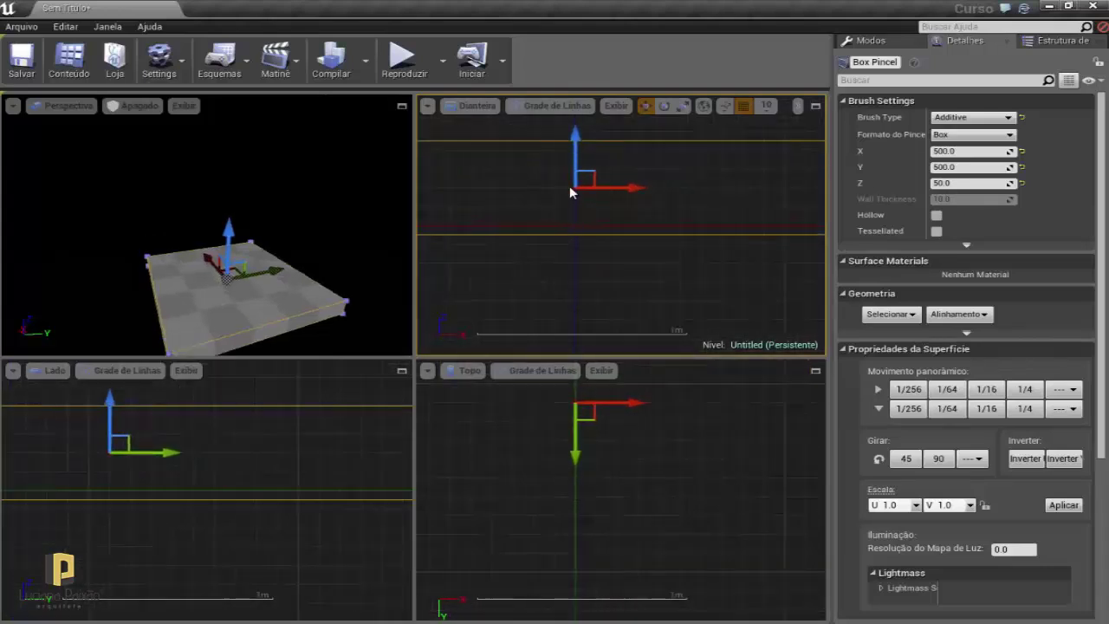
{"action": "left_click_drag", "start_coordinate": [576, 159], "coordinate": [573, 147]}
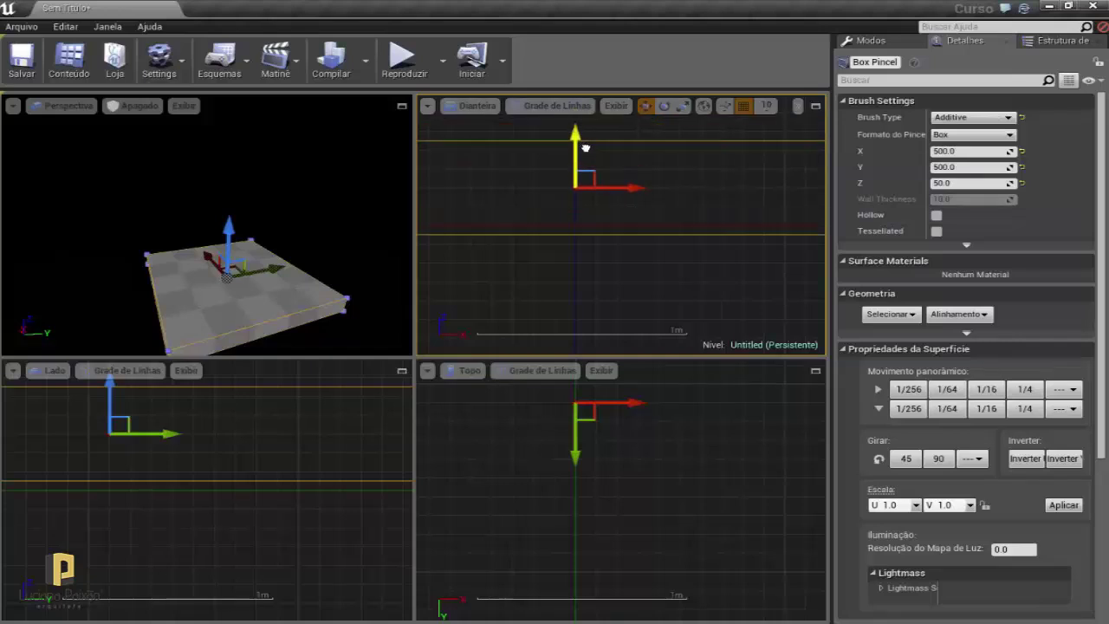
{"action": "mouse_move", "coordinate": [607, 214]}
{"action": "left_mouse_down"}
{"action": "mouse_move", "coordinate": [650, 260]}
{"action": "mouse_move", "coordinate": [715, 231]}
{"action": "left_mouse_up"}
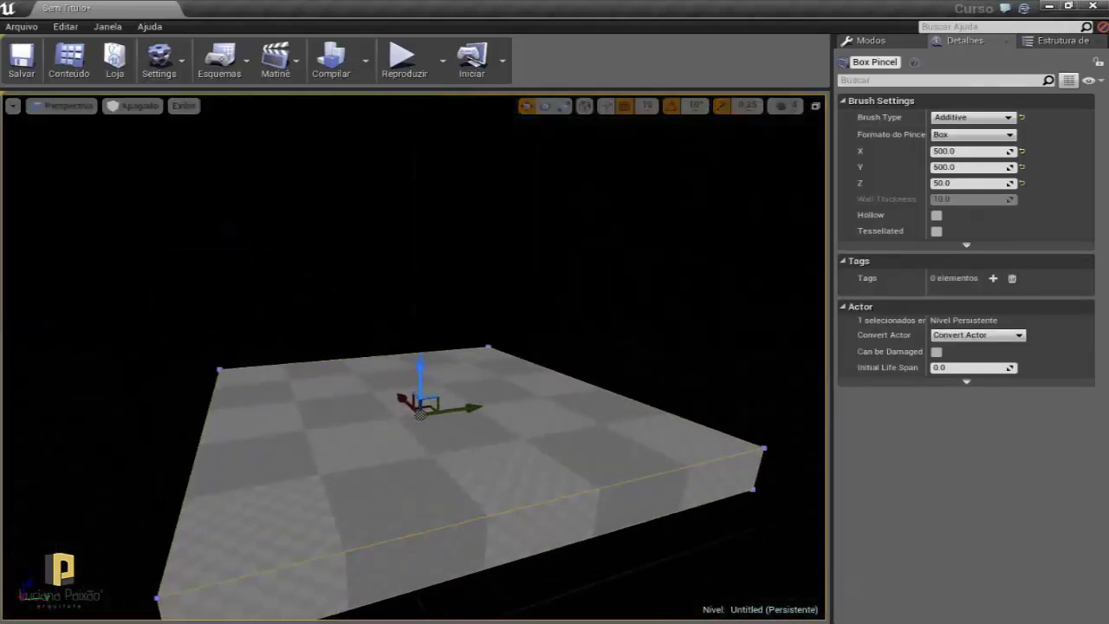
Resize the floor slab to 1000 × 1000, keeping its 50 height.
{"action": "left_click", "coordinate": [532, 314]}
{"action": "mouse_move", "coordinate": [532, 315]}
{"action": "right_mouse_down"}
{"action": "mouse_move", "coordinate": [378, 332]}
{"action": "mouse_move", "coordinate": [376, 351]}
{"action": "right_mouse_up"}
{"action": "left_click", "coordinate": [381, 356]}
{"action": "type", "text": "1000"}
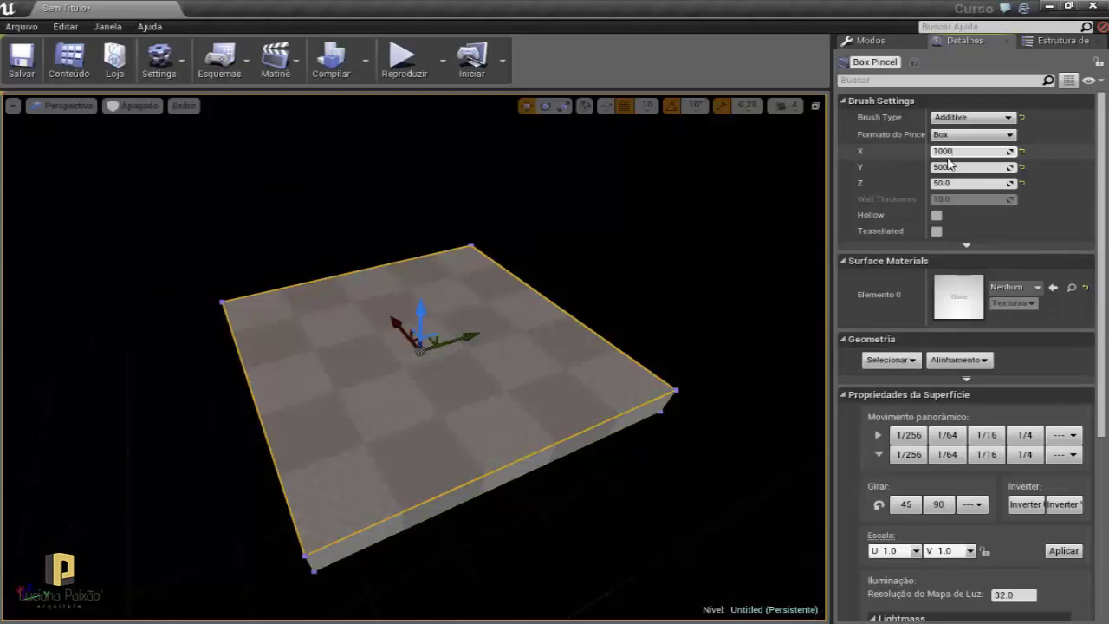
{"action": "left_click", "coordinate": [950, 166]}
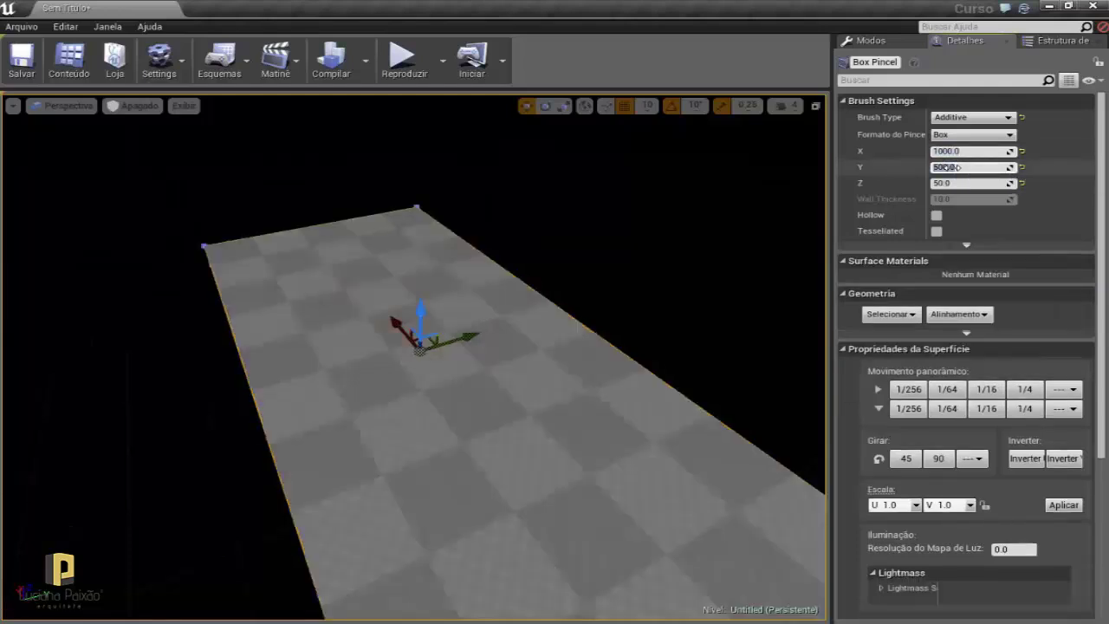
{"action": "type", "text": "1000"}
{"action": "key", "text": "Return"}
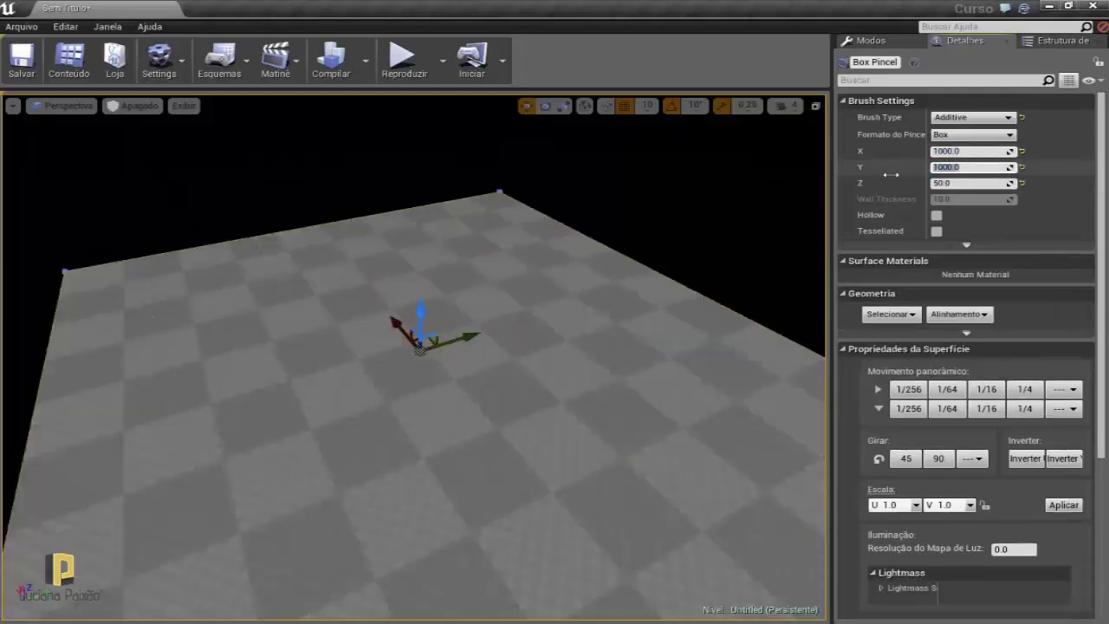
Alt-drag a copy of the floor slab upward, then delete the duplicate and reselect the floor.
{"action": "right_click_drag", "start_coordinate": [698, 221], "coordinate": [695, 212]}
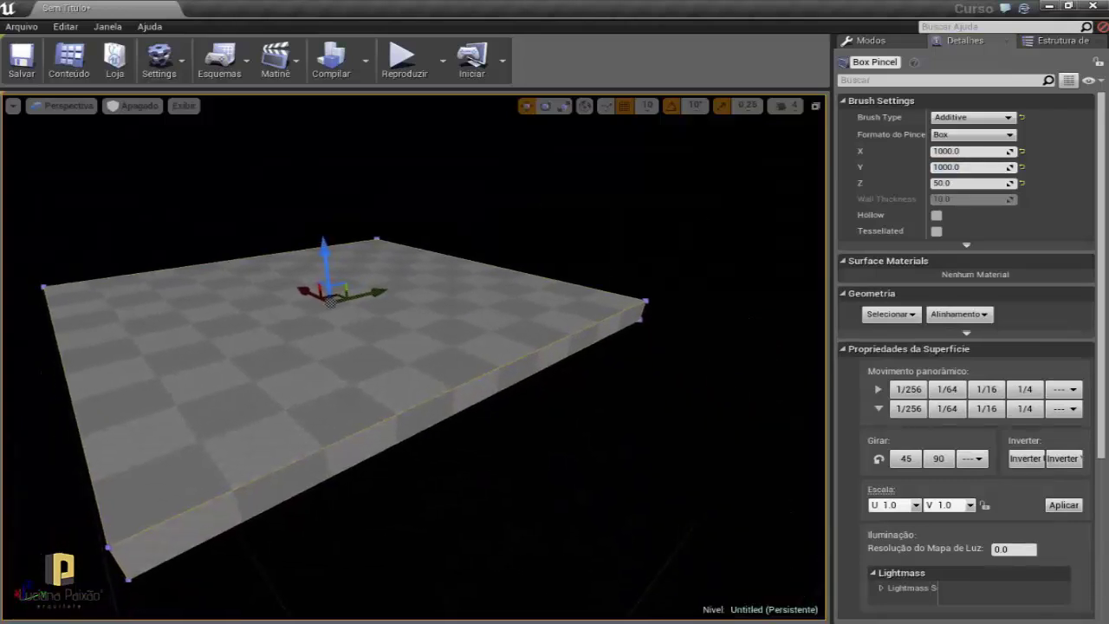
{"action": "left_click", "coordinate": [698, 208]}
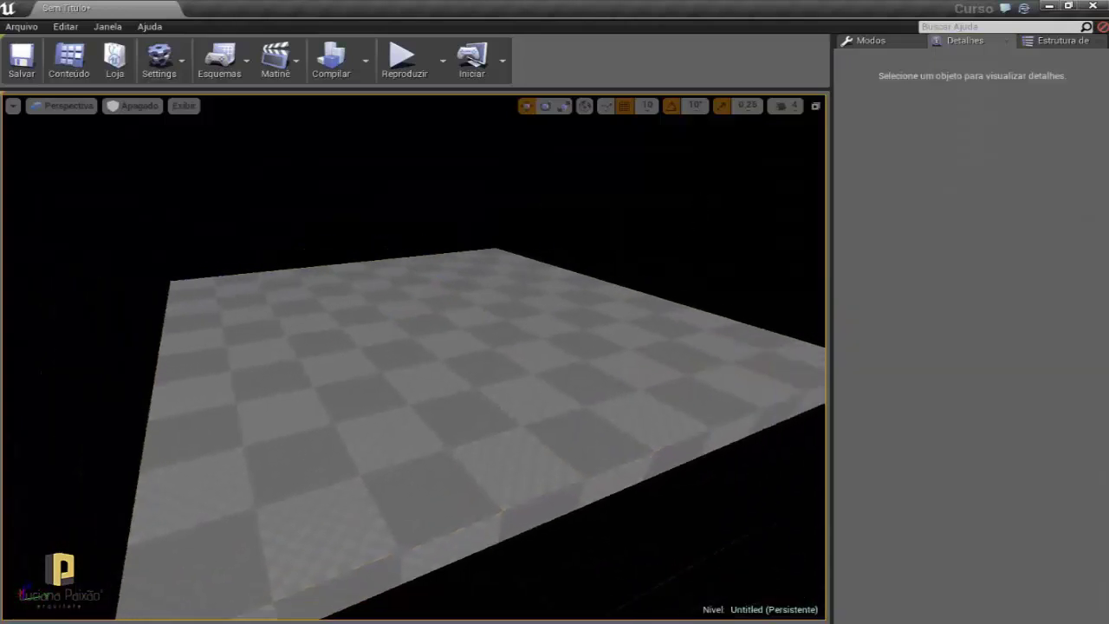
{"action": "right_click_drag", "start_coordinate": [678, 232], "coordinate": [590, 246]}
{"action": "left_click", "coordinate": [542, 298]}
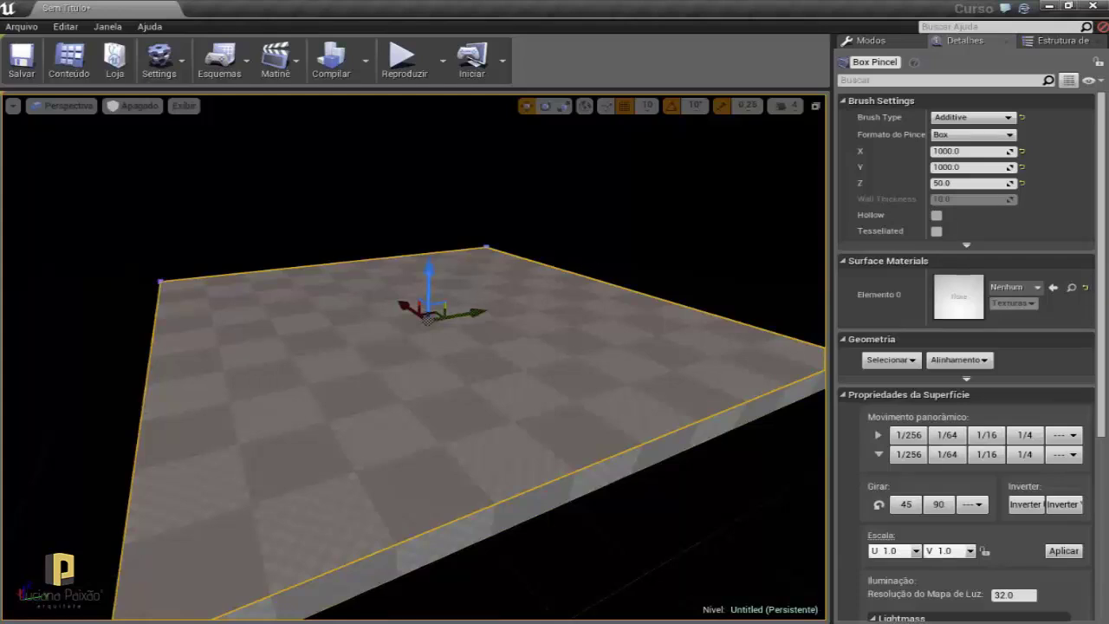
{"action": "right_click_drag", "start_coordinate": [376, 255], "coordinate": [376, 254]}
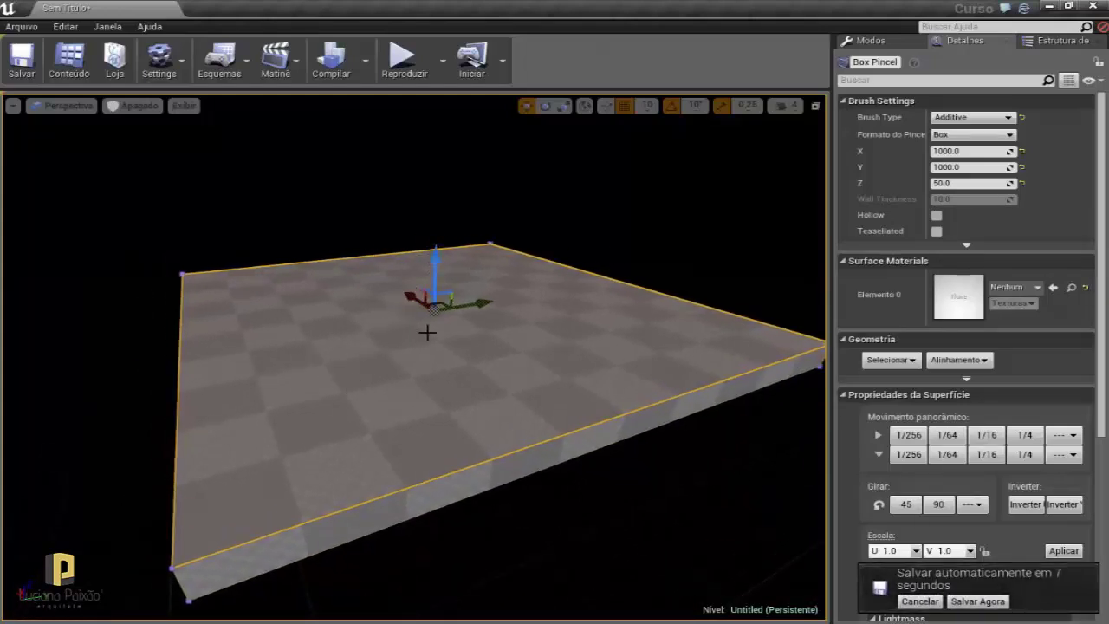
{"action": "left_click_drag", "start_coordinate": [434, 277], "coordinate": [422, 244], "text": "alt"}
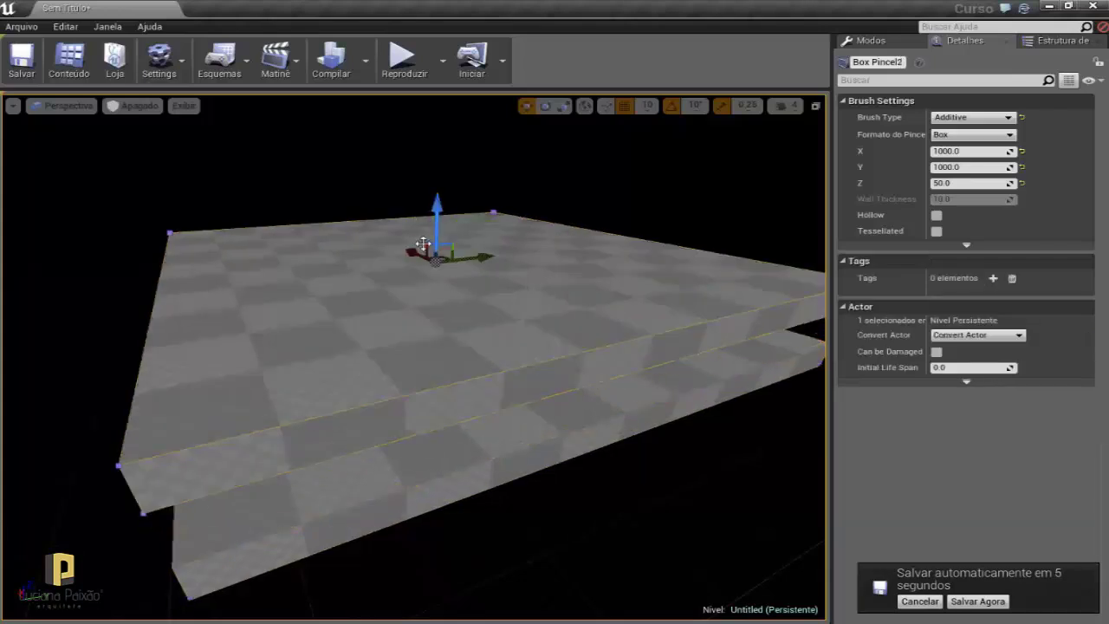
{"action": "scroll", "coordinate": [350, 196], "scroll_direction": "down", "scroll_amount": 5}
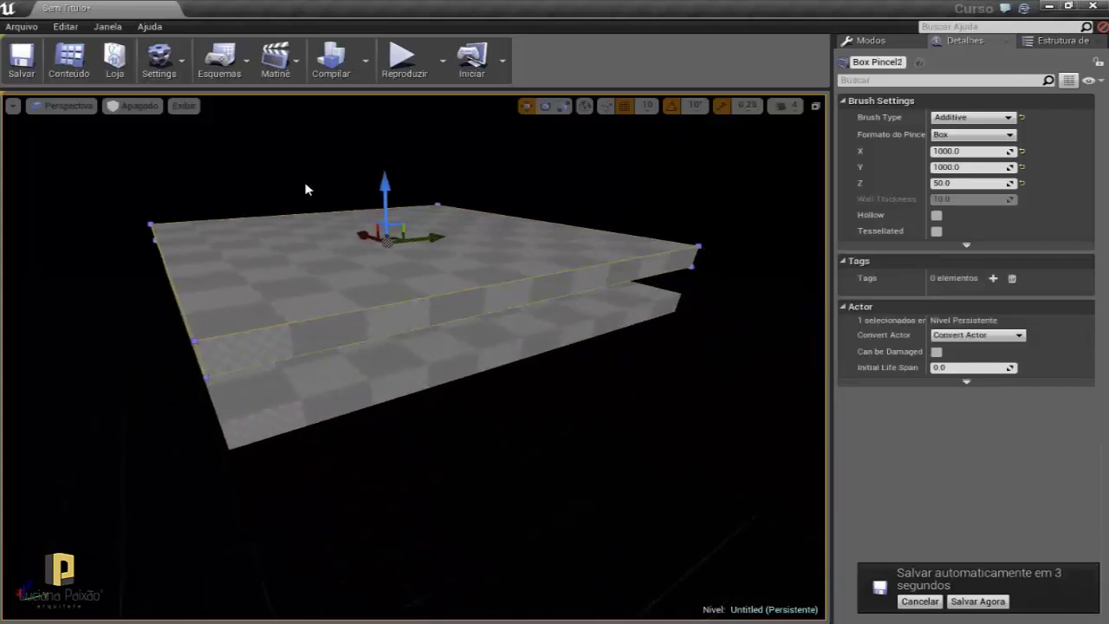
{"action": "middle_click_drag", "start_coordinate": [304, 189], "coordinate": [468, 324]}
{"action": "key", "text": "Delete"}
{"action": "left_click", "coordinate": [684, 298]}
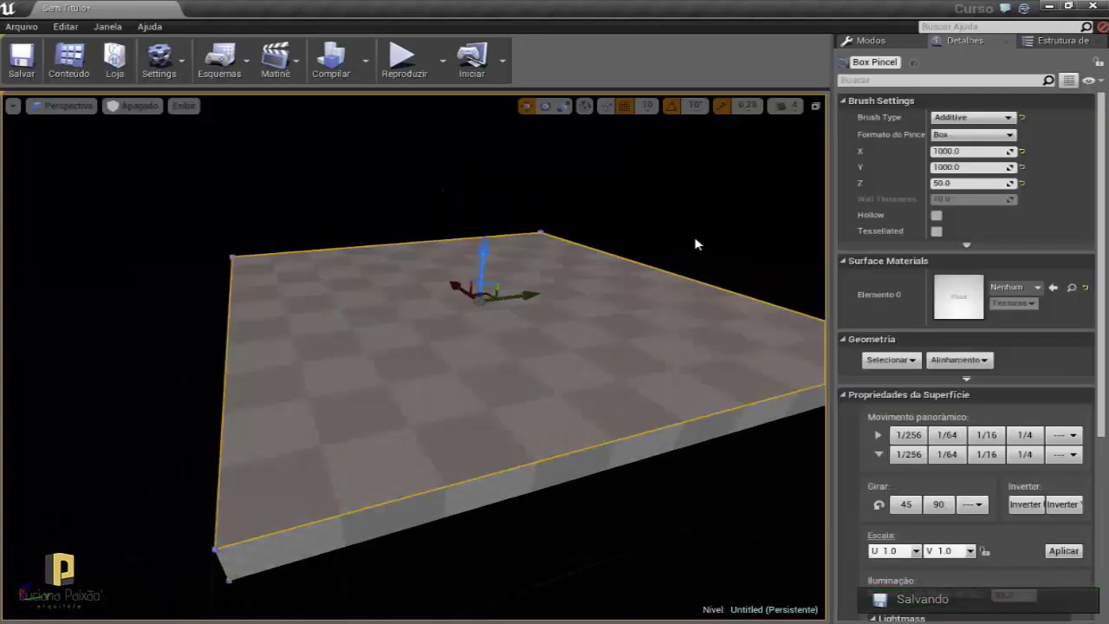
{"action": "middle_click_drag", "start_coordinate": [696, 245], "coordinate": [597, 234]}
Drop a new Box brush from the BSP shapes onto the floor slab and show its settings.
{"action": "left_click", "coordinate": [867, 40]}
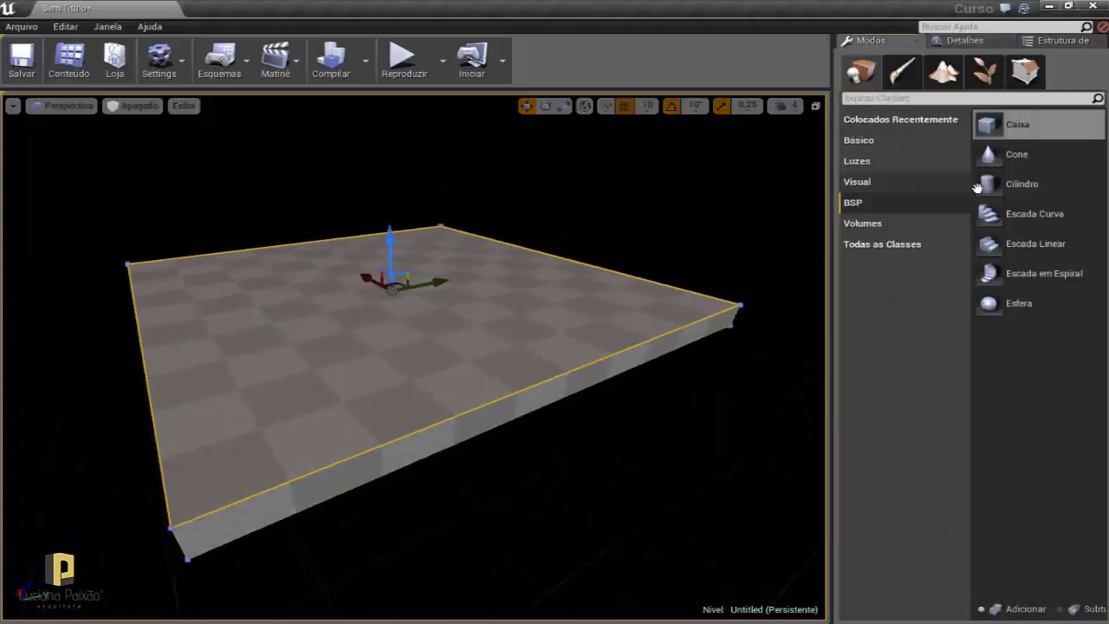
{"action": "mouse_move", "coordinate": [992, 124]}
{"action": "left_mouse_down"}
{"action": "mouse_move", "coordinate": [528, 272]}
{"action": "mouse_move", "coordinate": [518, 260]}
{"action": "left_mouse_up"}
{"action": "mouse_move", "coordinate": [545, 386]}
{"action": "left_mouse_down"}
{"action": "mouse_move", "coordinate": [545, 347]}
{"action": "mouse_move", "coordinate": [596, 362]}
{"action": "left_mouse_up"}
{"action": "left_click", "coordinate": [974, 41]}
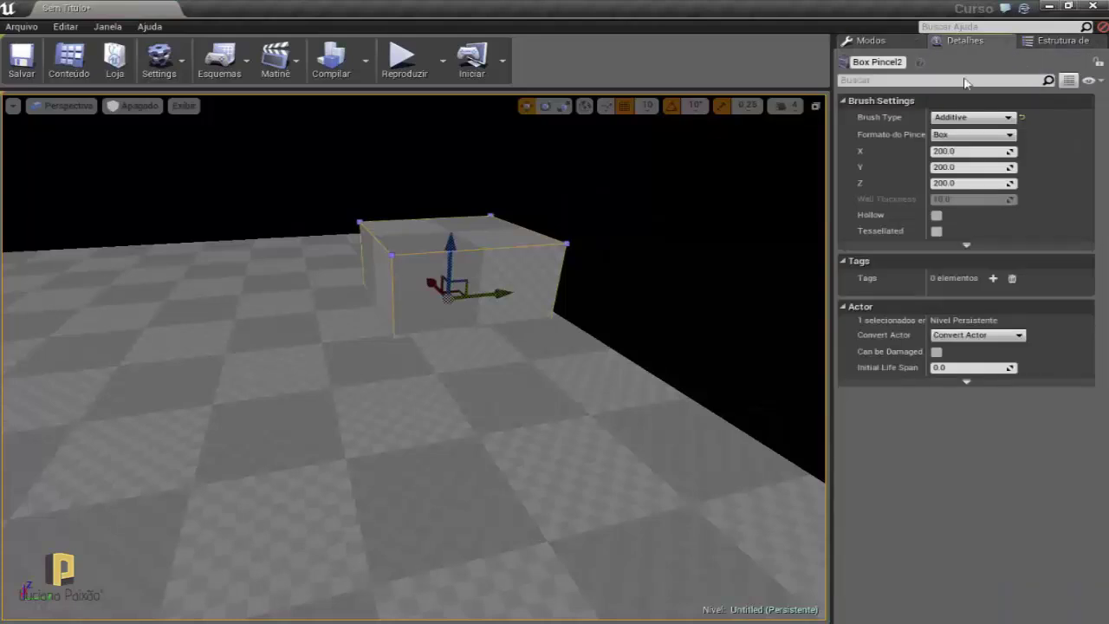
Size the new box to X 1000 and Y 10, making a thin wall.
{"action": "left_click", "coordinate": [950, 152]}
{"action": "left_click_drag", "start_coordinate": [661, 238], "coordinate": [662, 238]}
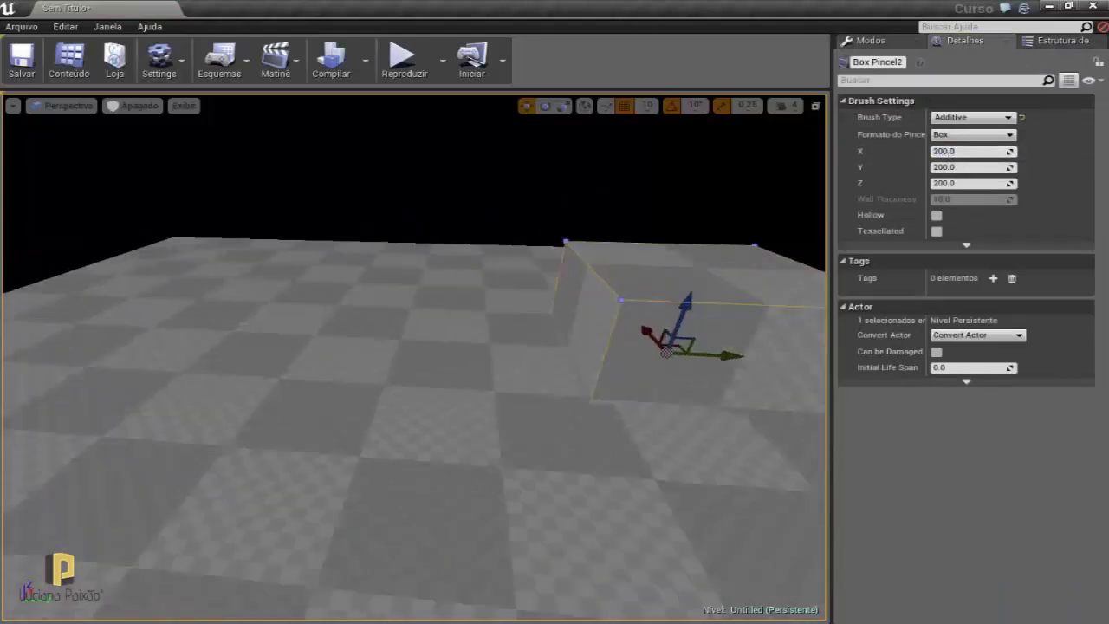
{"action": "left_click", "coordinate": [940, 152]}
{"action": "type", "text": "1000"}
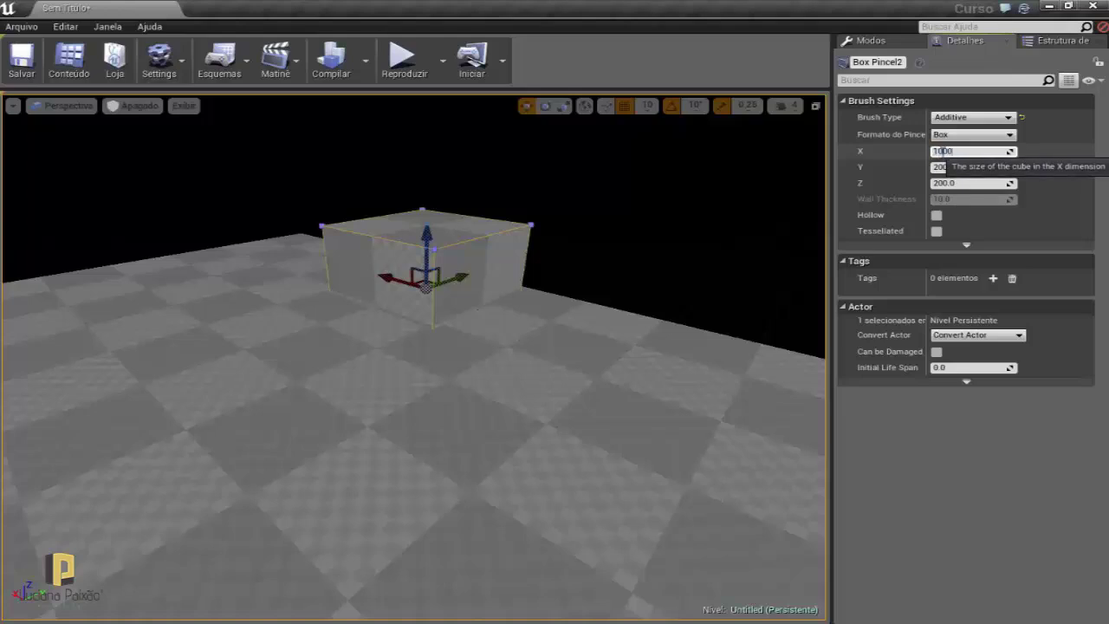
{"action": "key", "text": "Tab"}
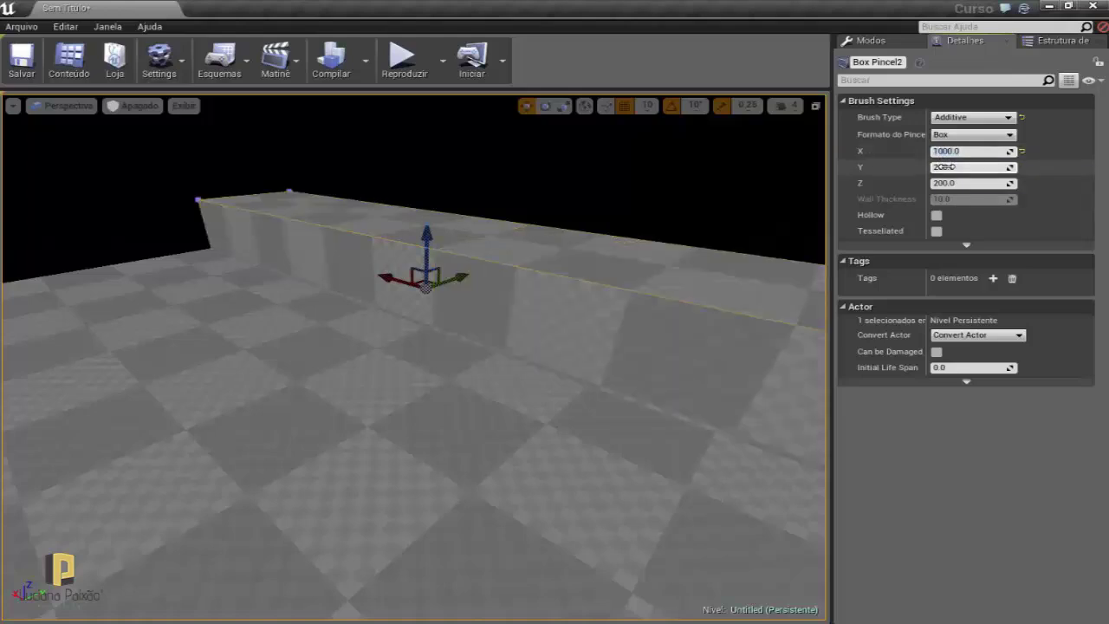
{"action": "mouse_move", "coordinate": [416, 390]}
{"action": "left_mouse_down"}
{"action": "mouse_move", "coordinate": [415, 329]}
{"action": "mouse_move", "coordinate": [381, 346]}
{"action": "left_mouse_up"}
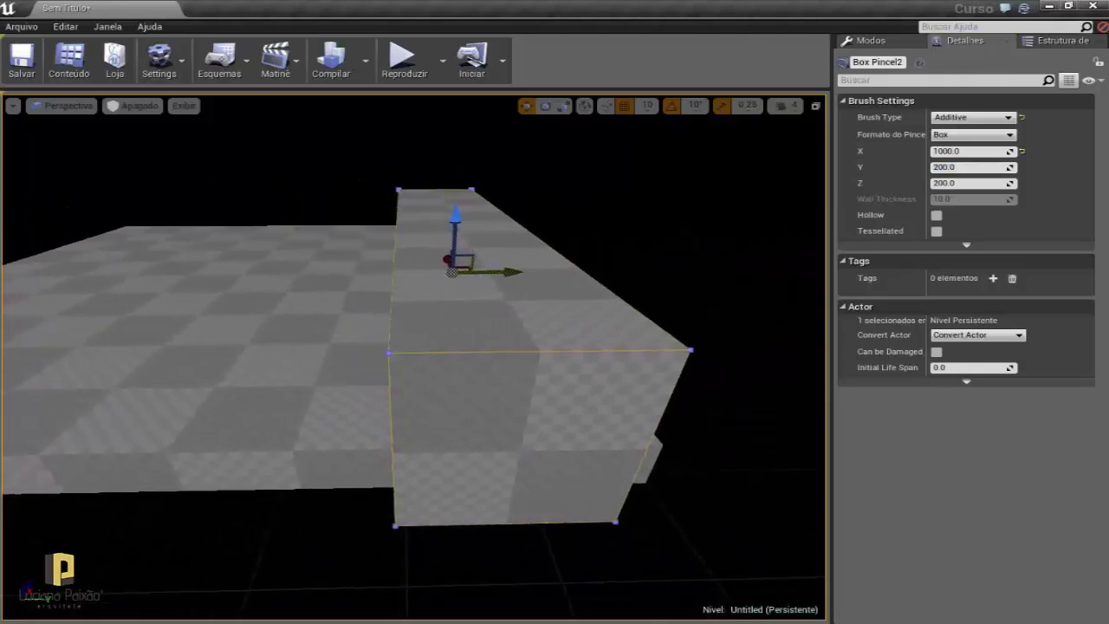
{"action": "left_click", "coordinate": [960, 167]}
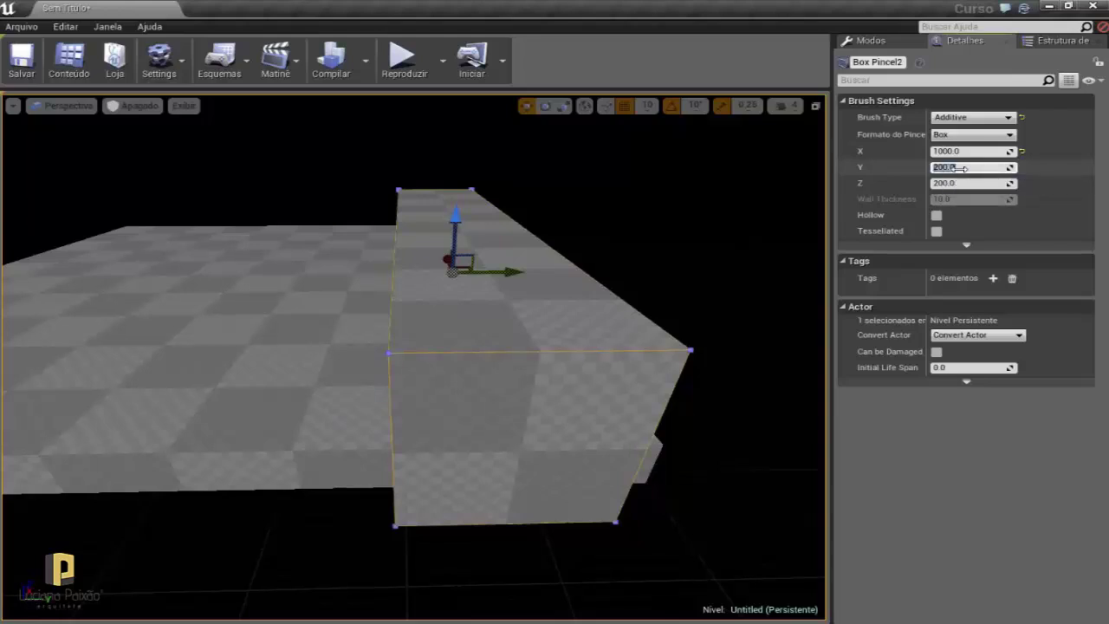
{"action": "type", "text": "10"}
{"action": "key", "text": "Return"}
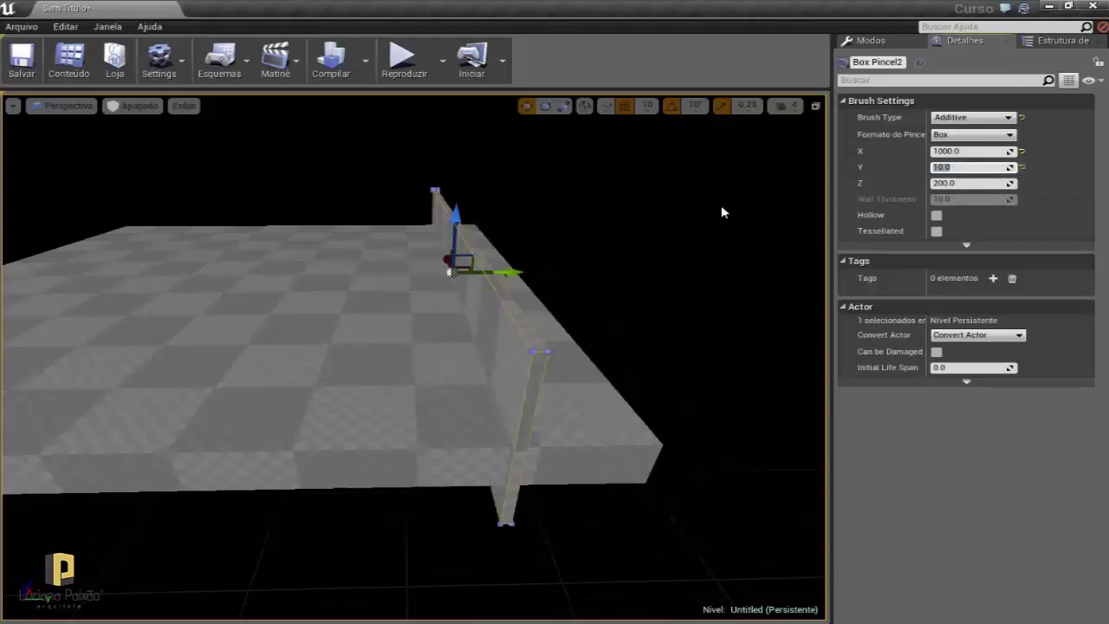
Slide the wall along Y to the edge of the floor slab.
{"action": "left_click_drag", "start_coordinate": [721, 210], "coordinate": [676, 217]}
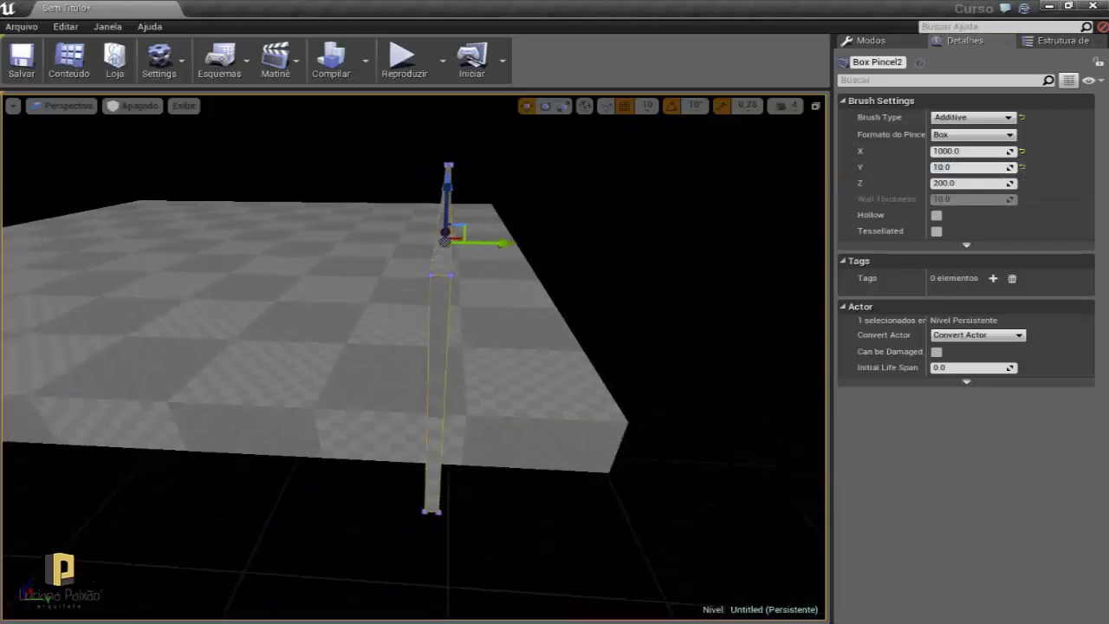
{"action": "left_click_drag", "start_coordinate": [469, 251], "coordinate": [542, 252]}
{"action": "mouse_move", "coordinate": [542, 252]}
{"action": "right_mouse_down"}
{"action": "mouse_move", "coordinate": [520, 356]}
{"action": "mouse_move", "coordinate": [585, 403]}
{"action": "right_mouse_up"}
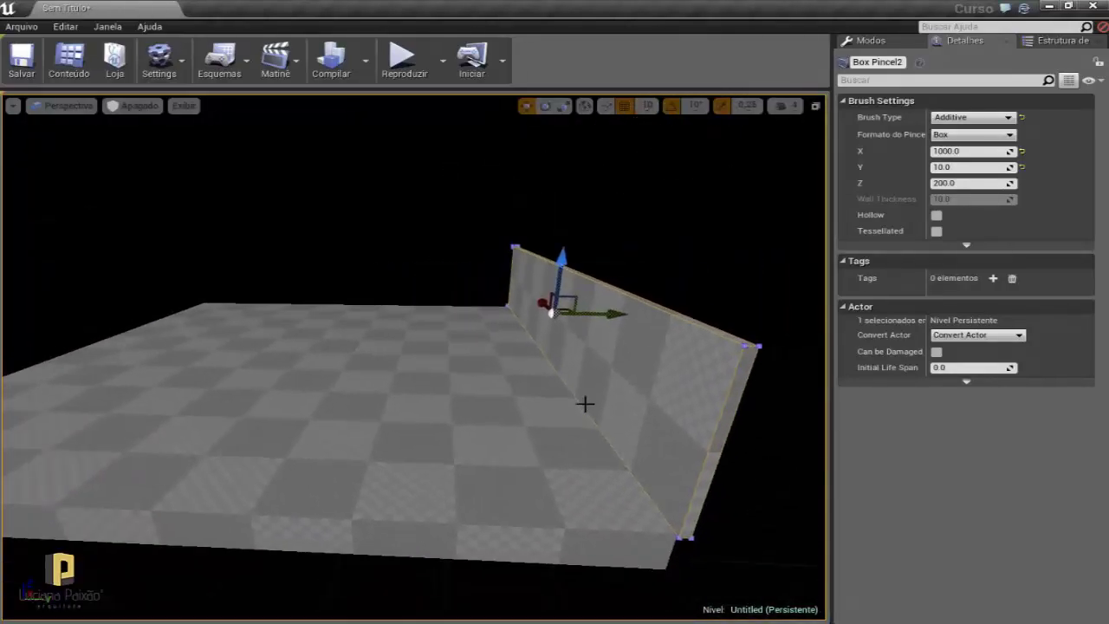
Alt-drag duplicates of the wall and move a copy toward the middle of the floor.
{"action": "left_click_drag", "start_coordinate": [606, 315], "coordinate": [269, 311], "text": "alt"}
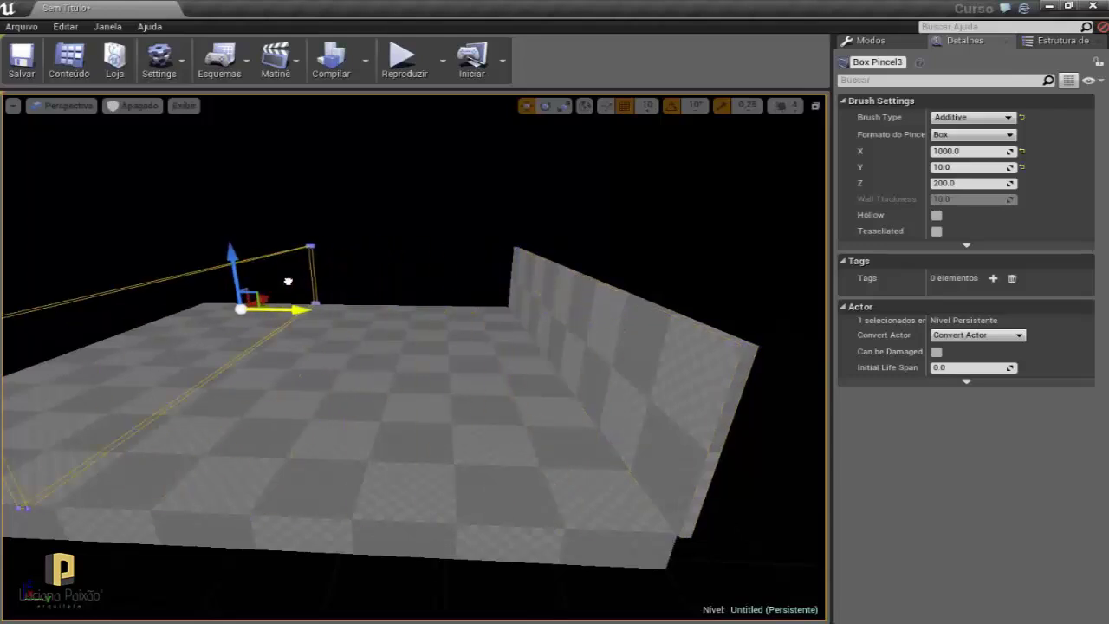
{"action": "right_click_drag", "start_coordinate": [457, 389], "coordinate": [468, 381]}
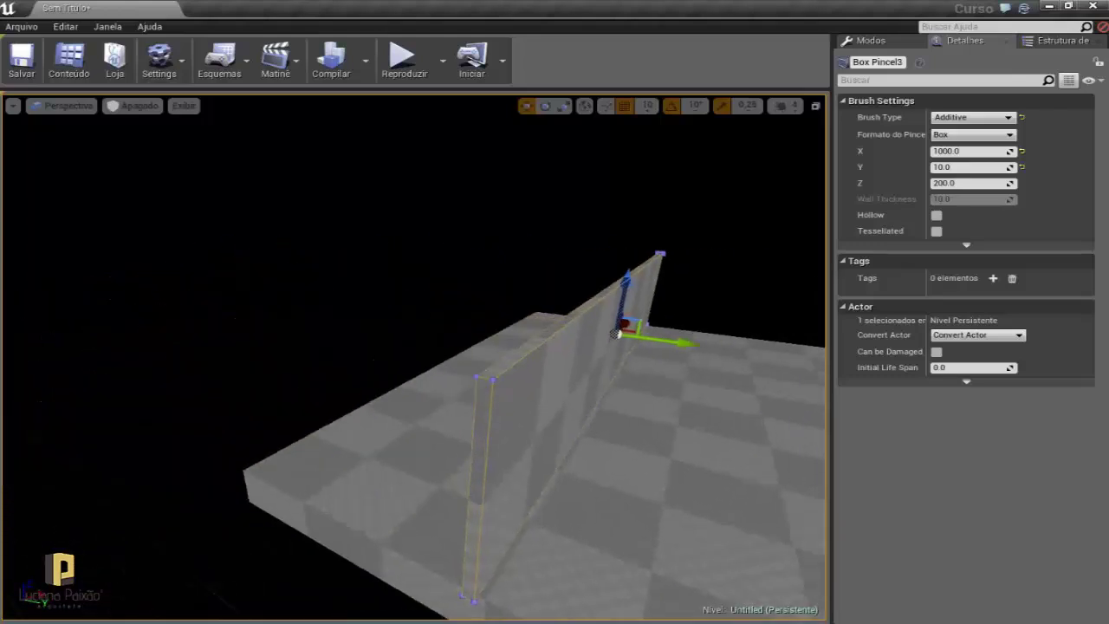
{"action": "right_click_drag", "start_coordinate": [388, 379], "coordinate": [347, 379]}
{"action": "right_click_drag", "start_coordinate": [355, 302], "coordinate": [289, 190]}
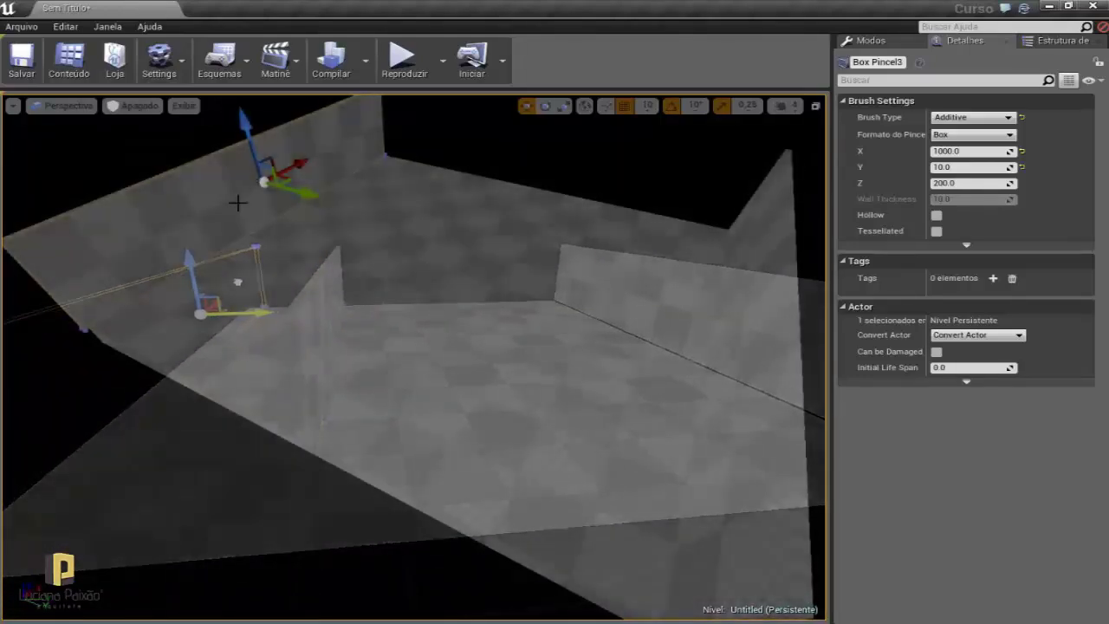
{"action": "left_click_drag", "start_coordinate": [290, 191], "coordinate": [491, 309], "text": "alt"}
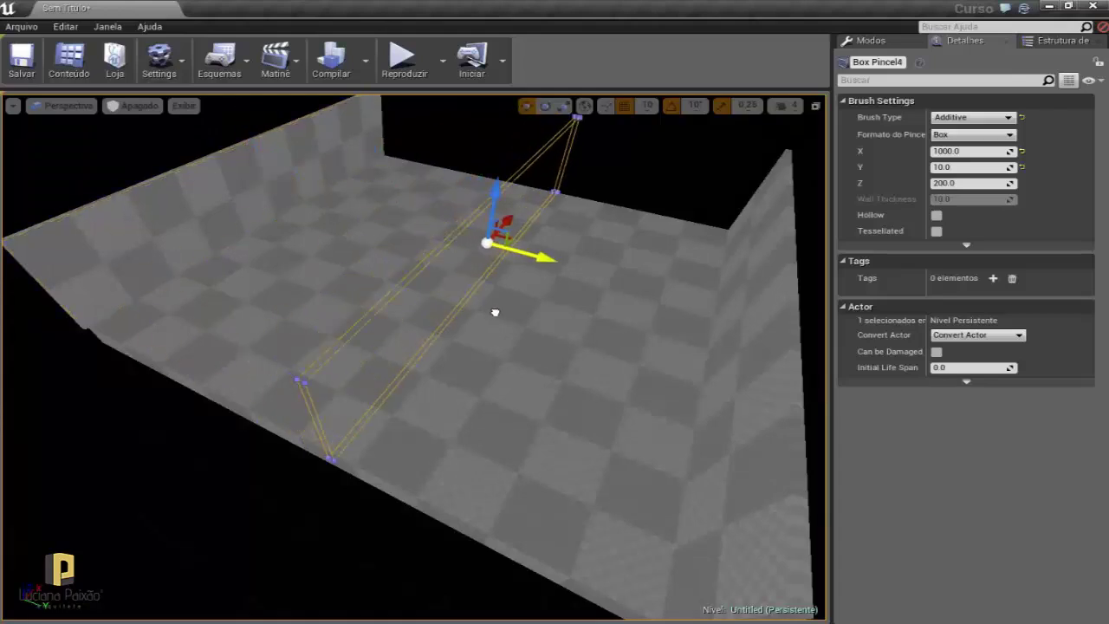
{"action": "right_click_drag", "start_coordinate": [508, 332], "coordinate": [561, 91]}
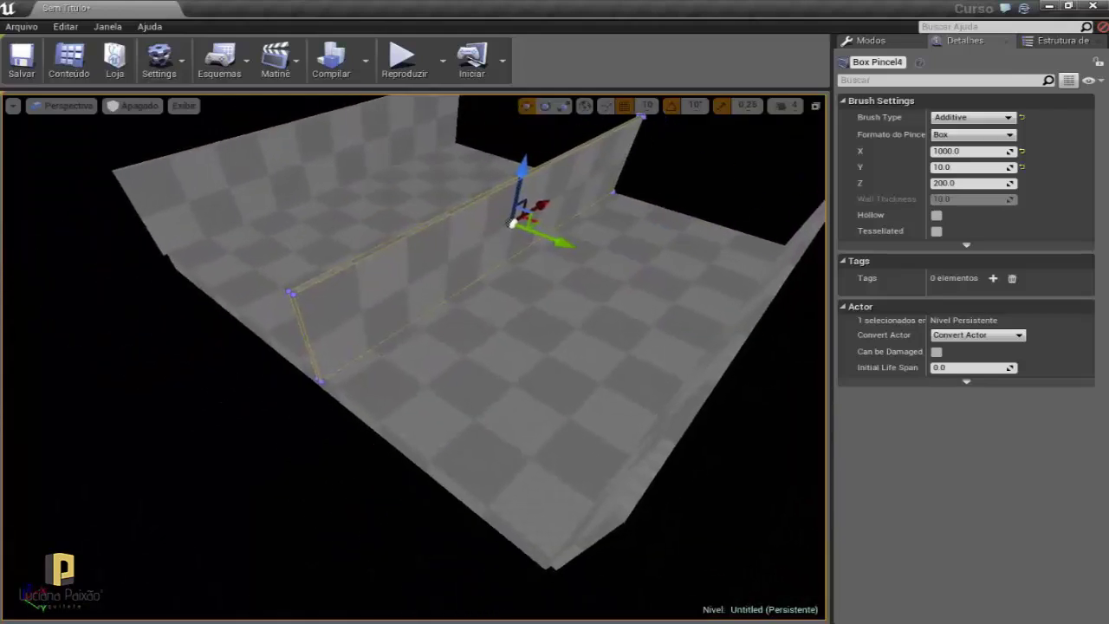
Rotate the copied wall 90 degrees about the vertical axis.
{"action": "left_click", "coordinate": [544, 105]}
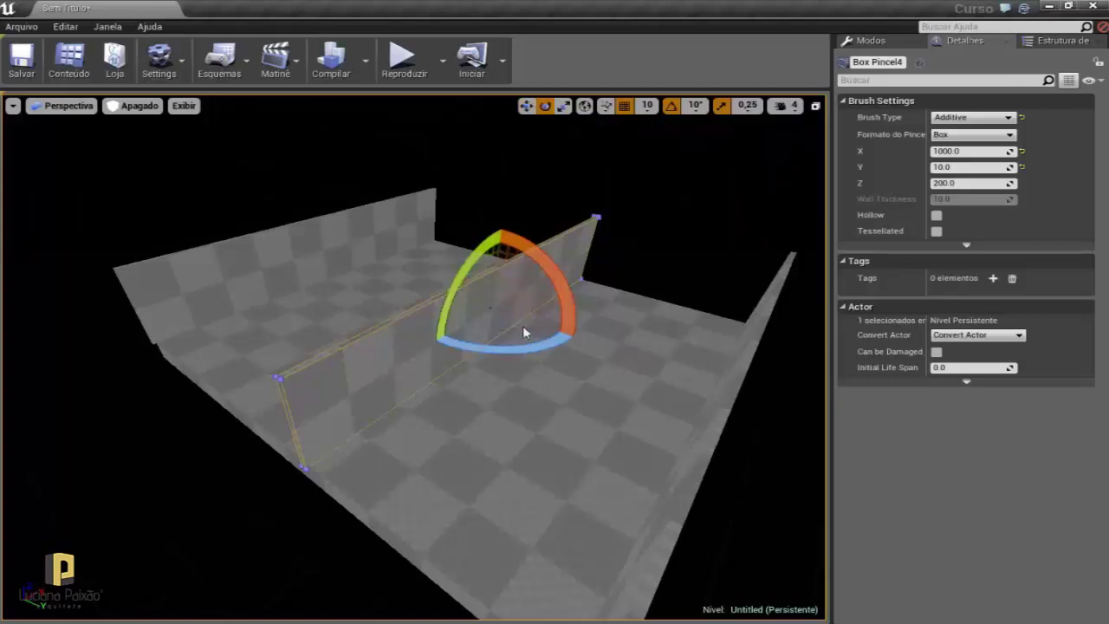
{"action": "left_click_drag", "start_coordinate": [517, 349], "coordinate": [576, 340]}
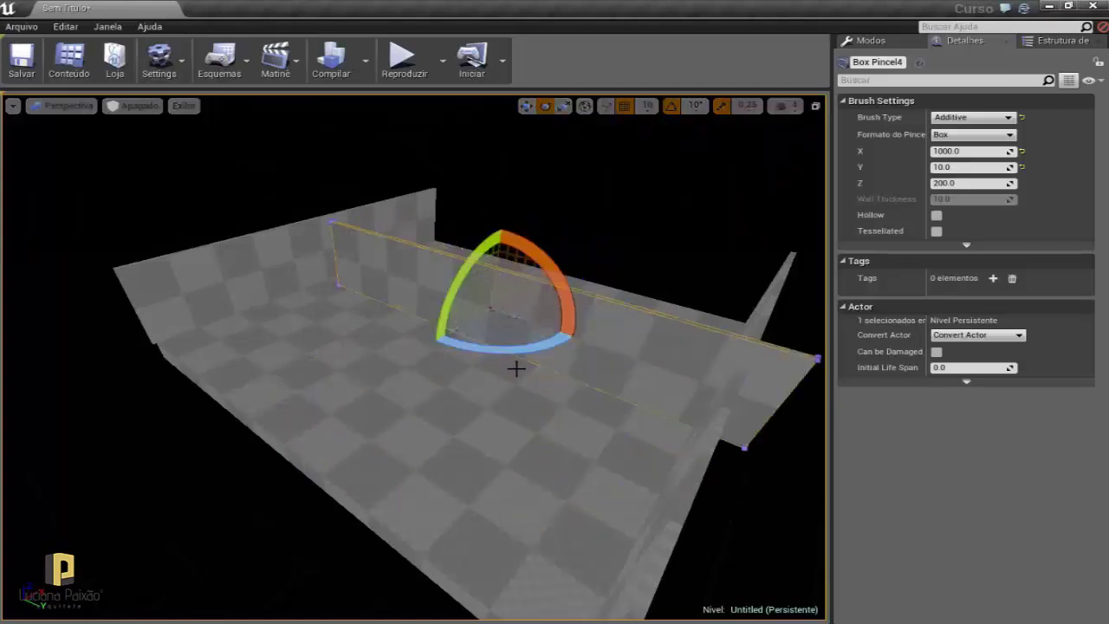
{"action": "key", "text": "w"}
{"action": "right_click_drag", "start_coordinate": [517, 369], "coordinate": [505, 384]}
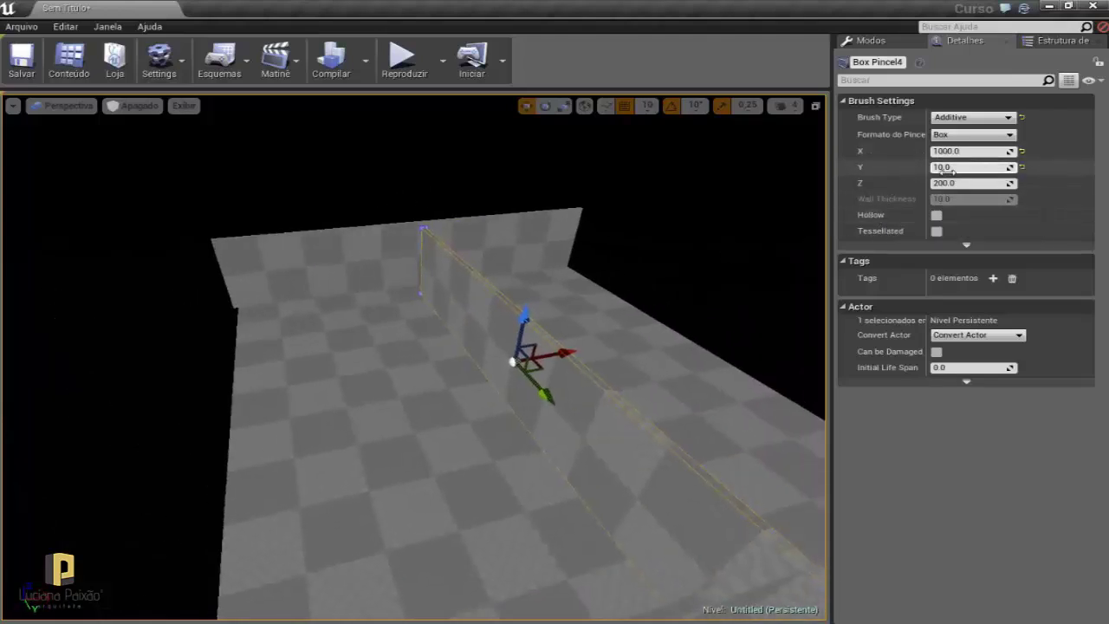
Set the partition wall's Brush Settings to X 10 and Y 1000.
{"action": "left_click_drag", "start_coordinate": [944, 167], "coordinate": [927, 166]}
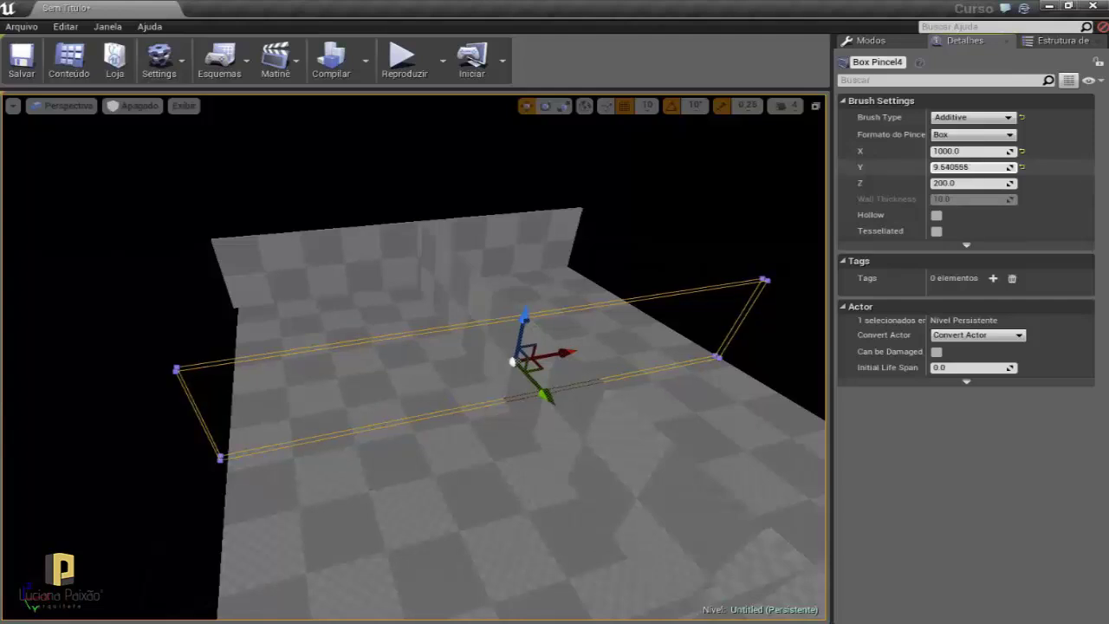
{"action": "right_click_drag", "start_coordinate": [810, 245], "coordinate": [809, 245]}
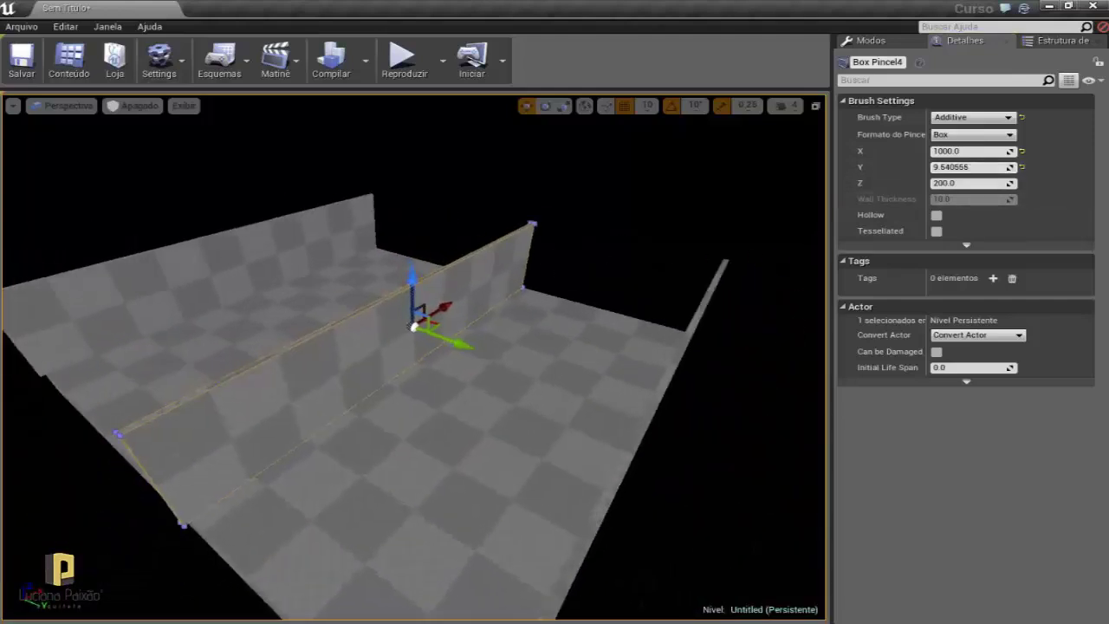
{"action": "right_click_drag", "start_coordinate": [619, 258], "coordinate": [619, 258]}
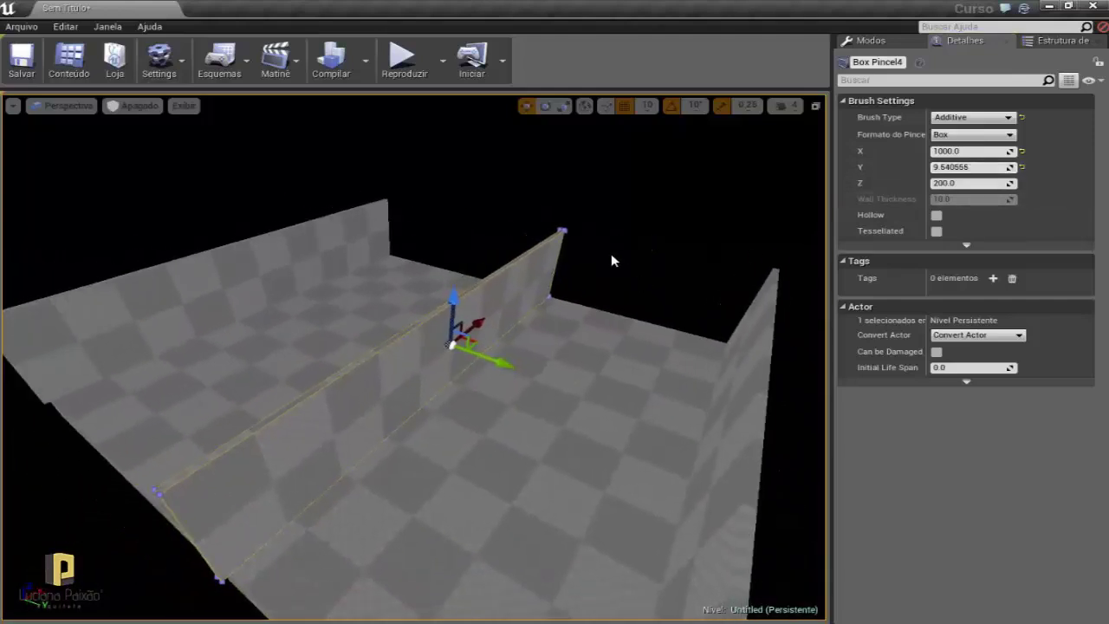
{"action": "right_click_drag", "start_coordinate": [599, 312], "coordinate": [599, 312]}
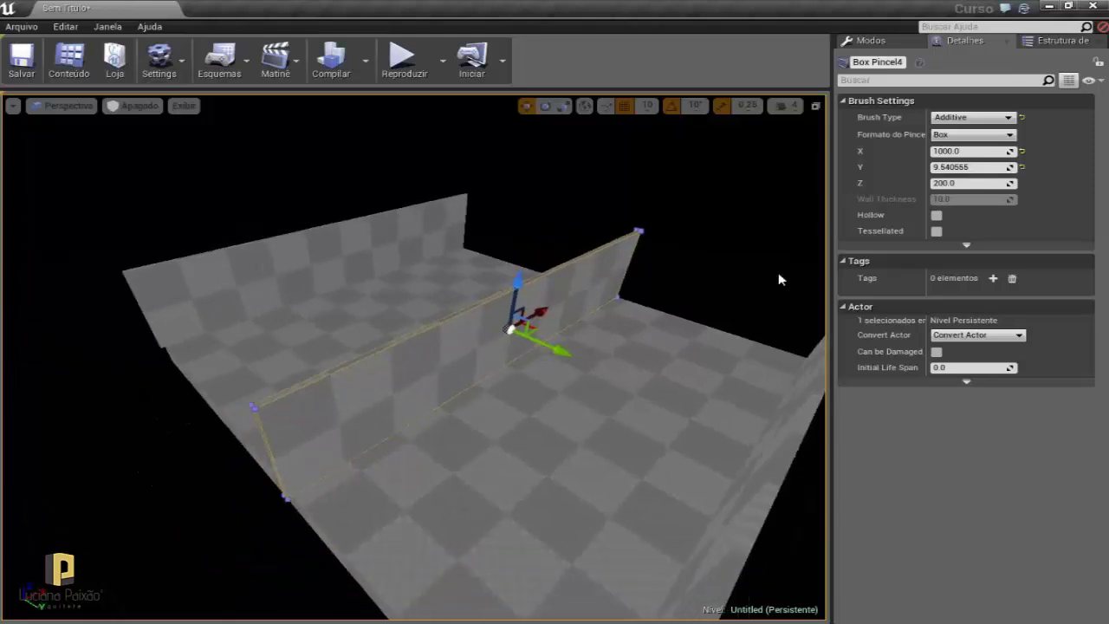
{"action": "left_click", "coordinate": [949, 167]}
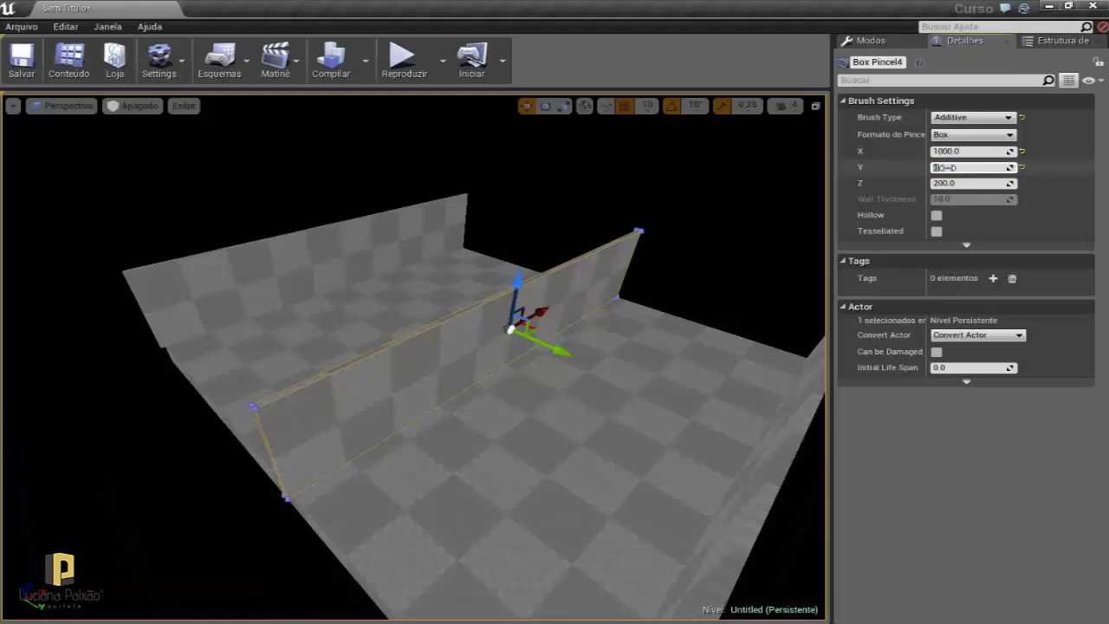
{"action": "type", "text": "1000"}
{"action": "key", "text": "Return"}
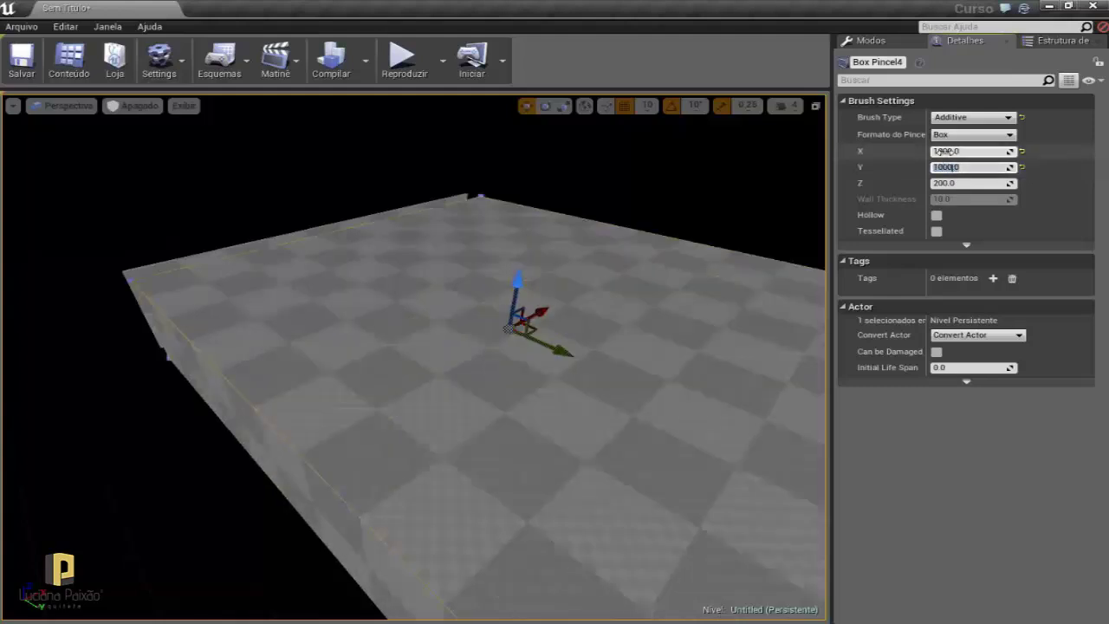
{"action": "left_click_drag", "start_coordinate": [944, 151], "coordinate": [943, 151]}
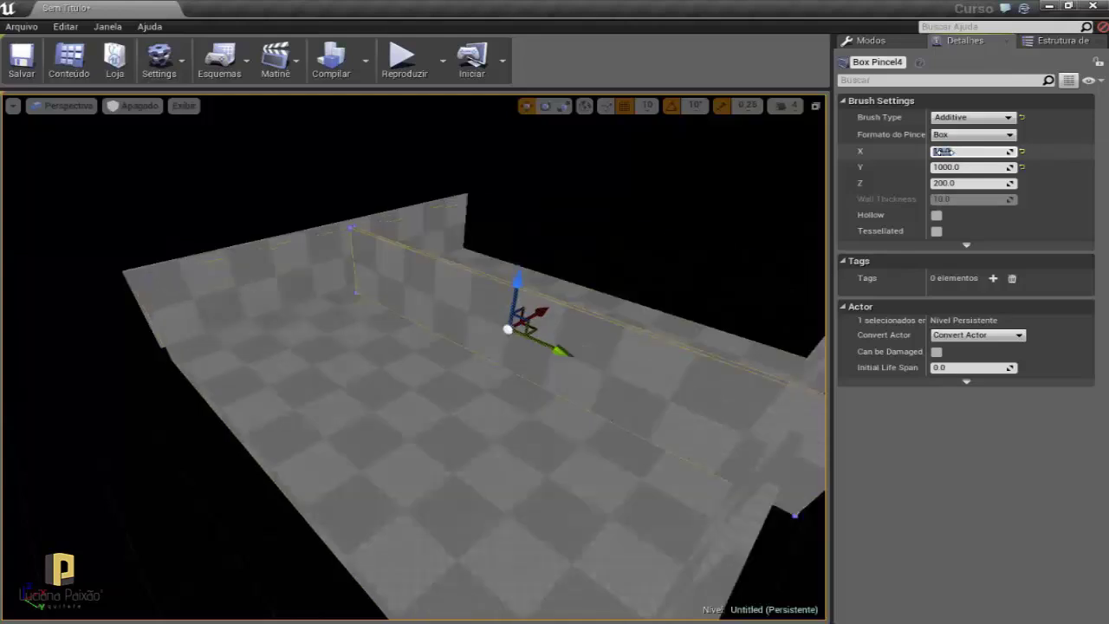
Slide the partition along X to the floor's edge and switch to the four-viewport layout.
{"action": "left_click_drag", "start_coordinate": [669, 301], "coordinate": [593, 367], "text": "alt"}
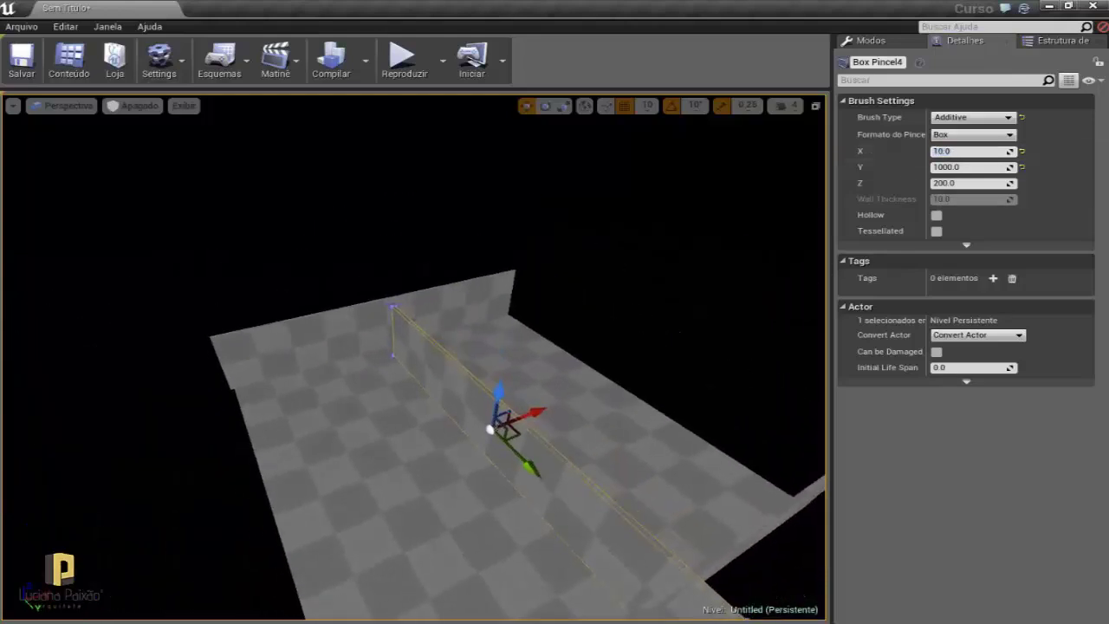
{"action": "left_click_drag", "start_coordinate": [516, 302], "coordinate": [328, 358]}
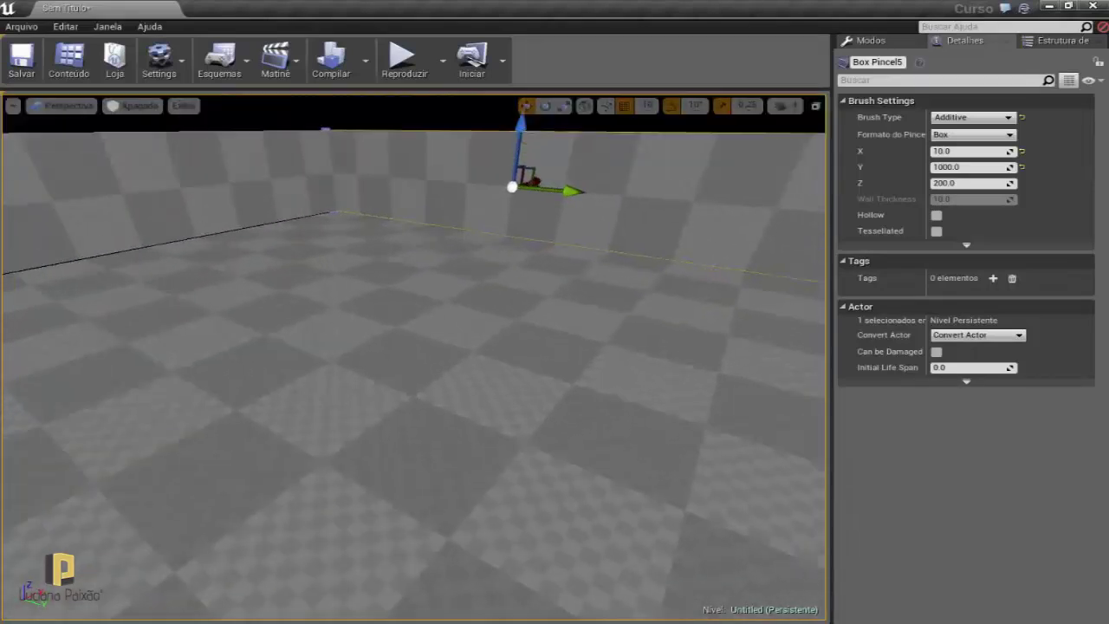
{"action": "right_click_drag", "start_coordinate": [482, 351], "coordinate": [483, 351]}
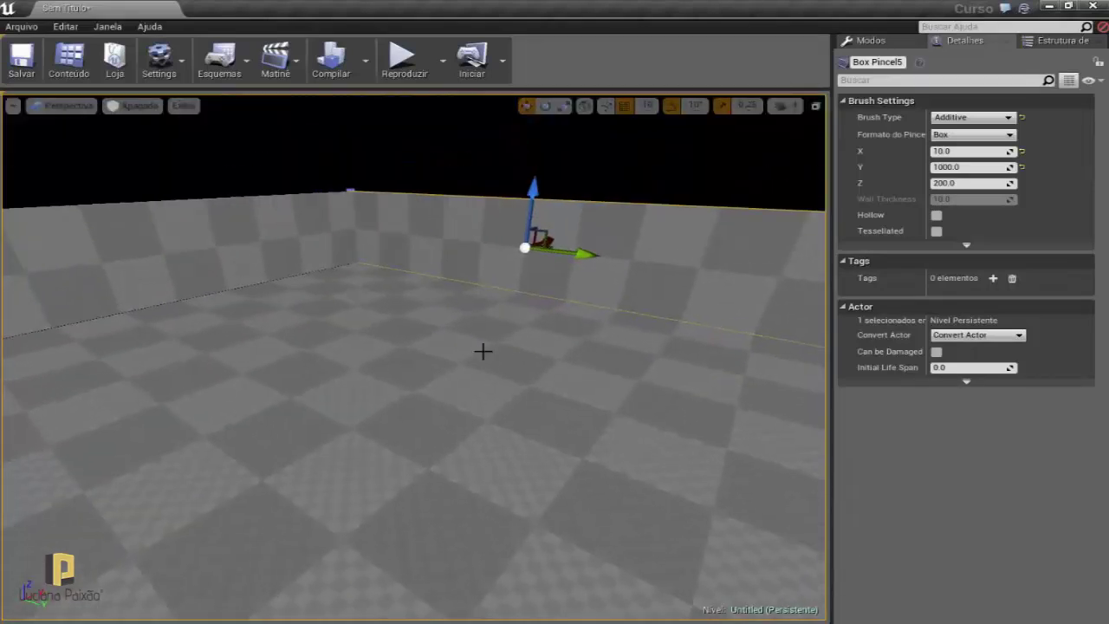
{"action": "left_click", "coordinate": [815, 105]}
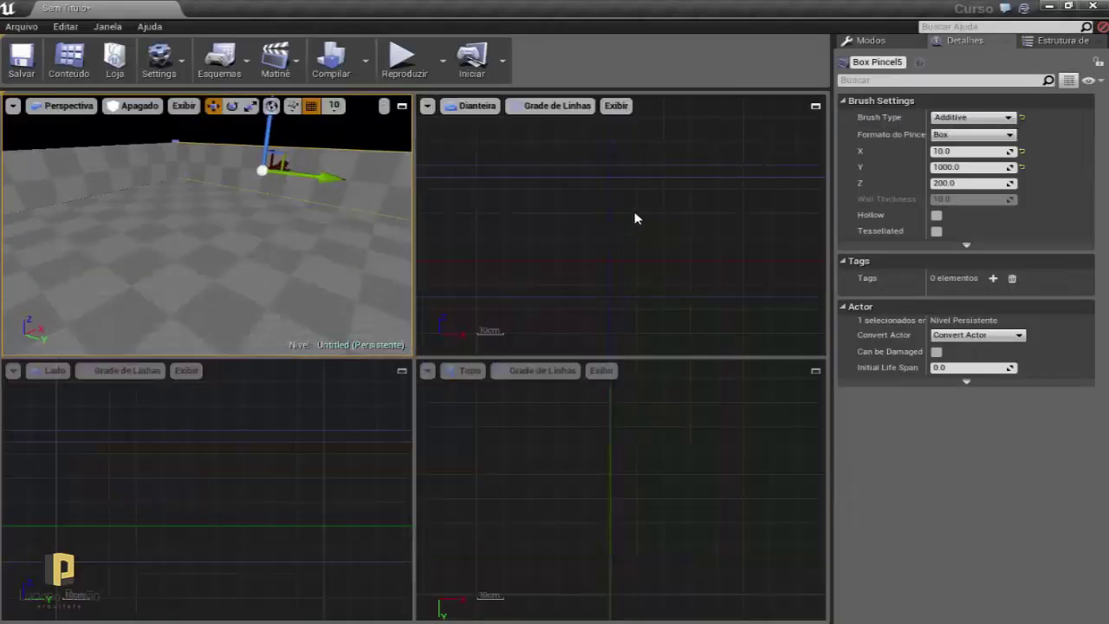
Frame the room in the Top view and select the partition wall Box Pincel4.
{"action": "left_click", "coordinate": [541, 232]}
{"action": "scroll", "coordinate": [570, 286], "scroll_direction": "down", "scroll_amount": 5}
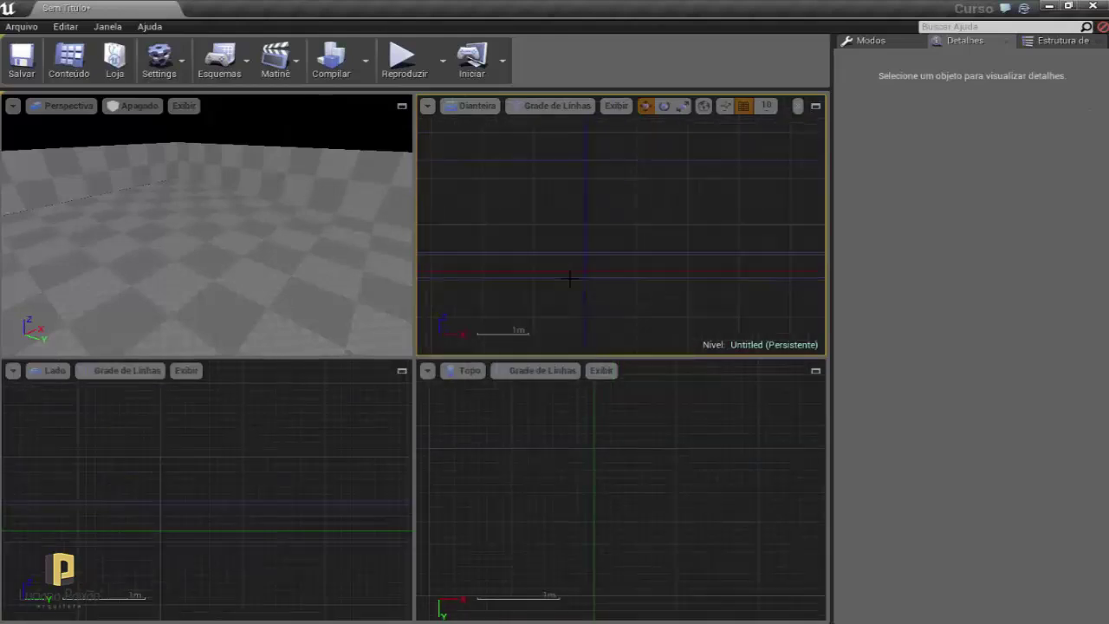
{"action": "right_click_drag", "start_coordinate": [546, 456], "coordinate": [575, 486]}
{"action": "scroll", "coordinate": [537, 416], "scroll_direction": "up", "scroll_amount": 3}
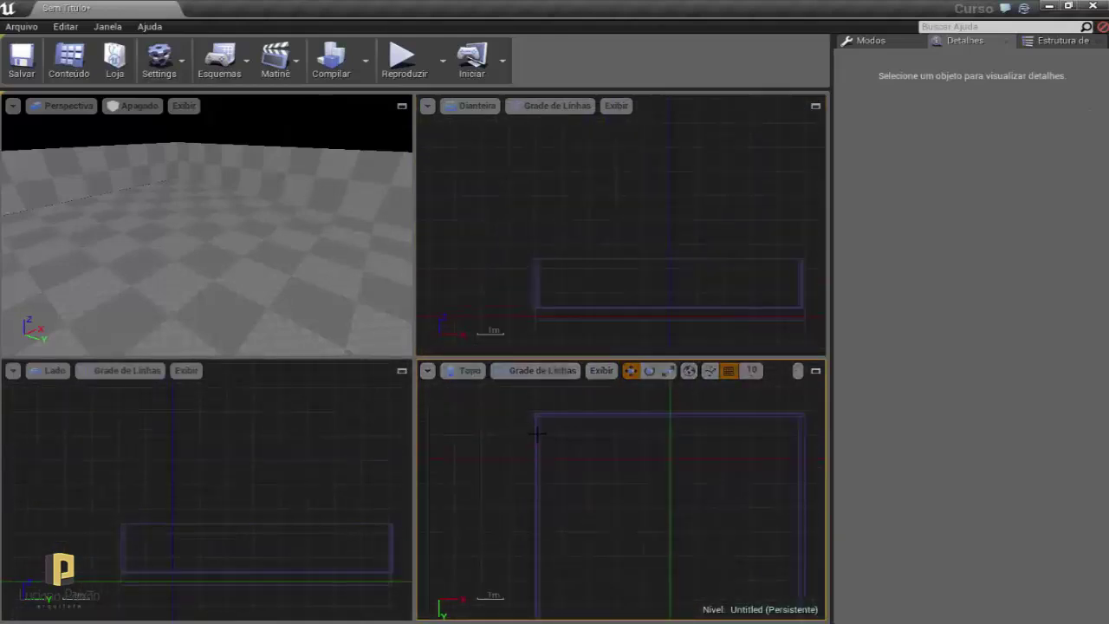
{"action": "scroll", "coordinate": [533, 403], "scroll_direction": "up", "scroll_amount": 3}
{"action": "left_click", "coordinate": [533, 400]}
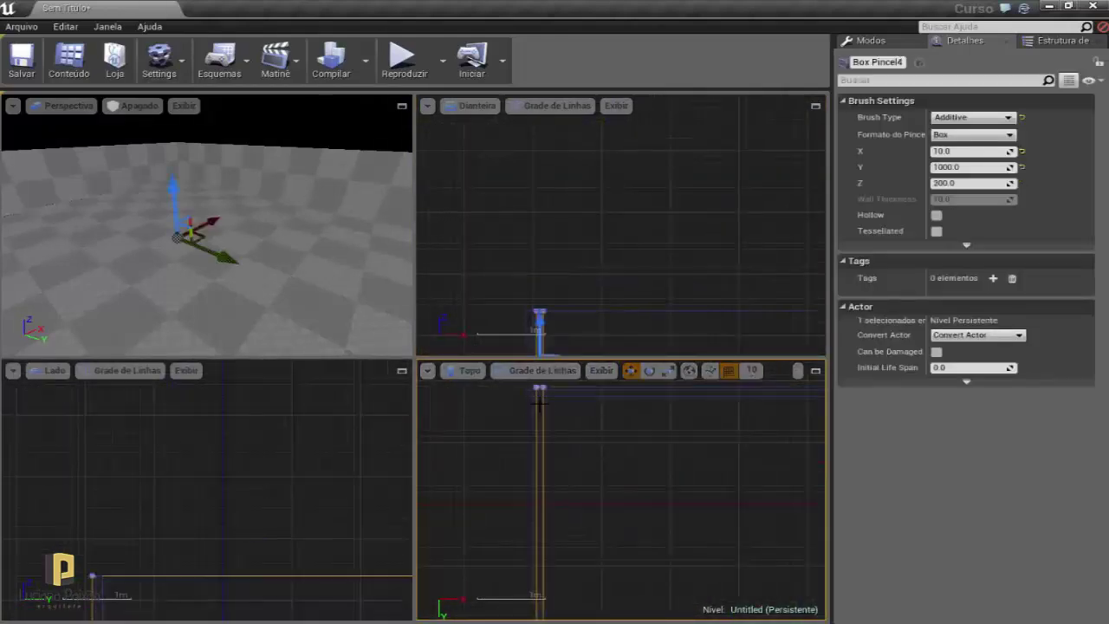
{"action": "left_click", "coordinate": [535, 411]}
Undo the stray vertex click, move Box Pincel4 left, and move Box Pincel3 down to meet it.
{"action": "scroll", "coordinate": [540, 440], "scroll_direction": "up", "scroll_amount": 2}
{"action": "scroll", "coordinate": [540, 439], "scroll_direction": "up", "scroll_amount": 2}
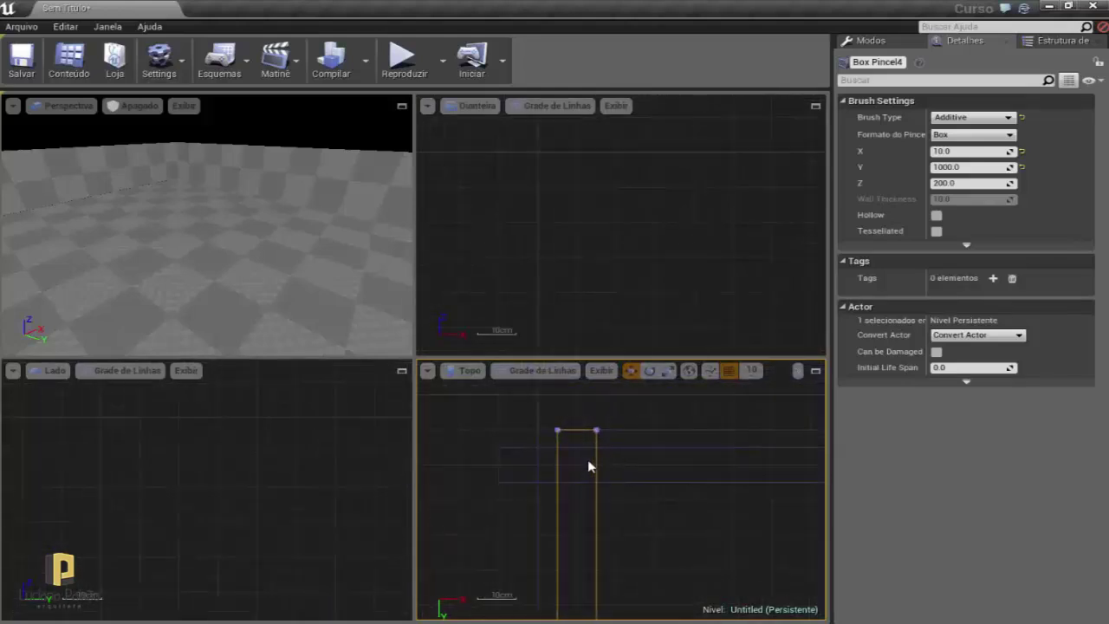
{"action": "scroll", "coordinate": [547, 429], "scroll_direction": "up", "scroll_amount": 1}
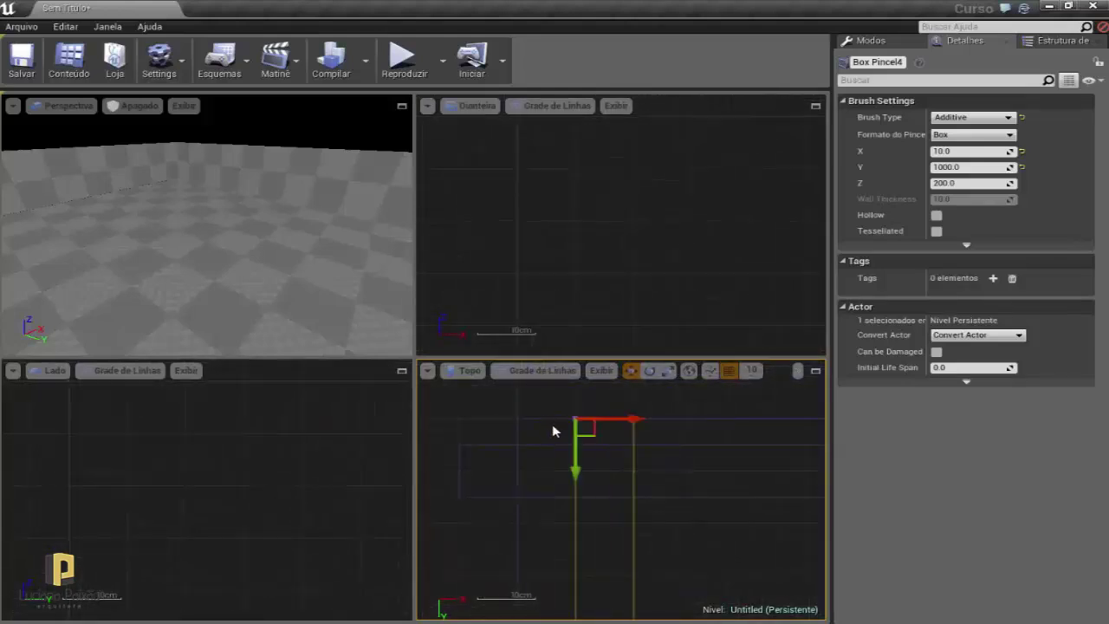
{"action": "key", "text": "ctrl+z"}
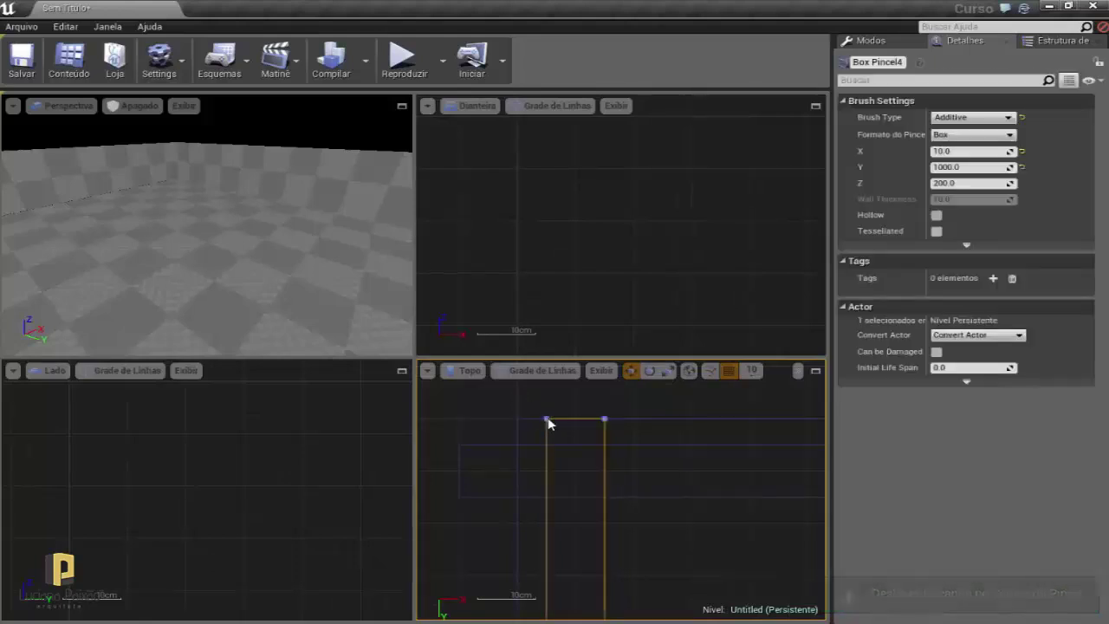
{"action": "left_click", "coordinate": [547, 421]}
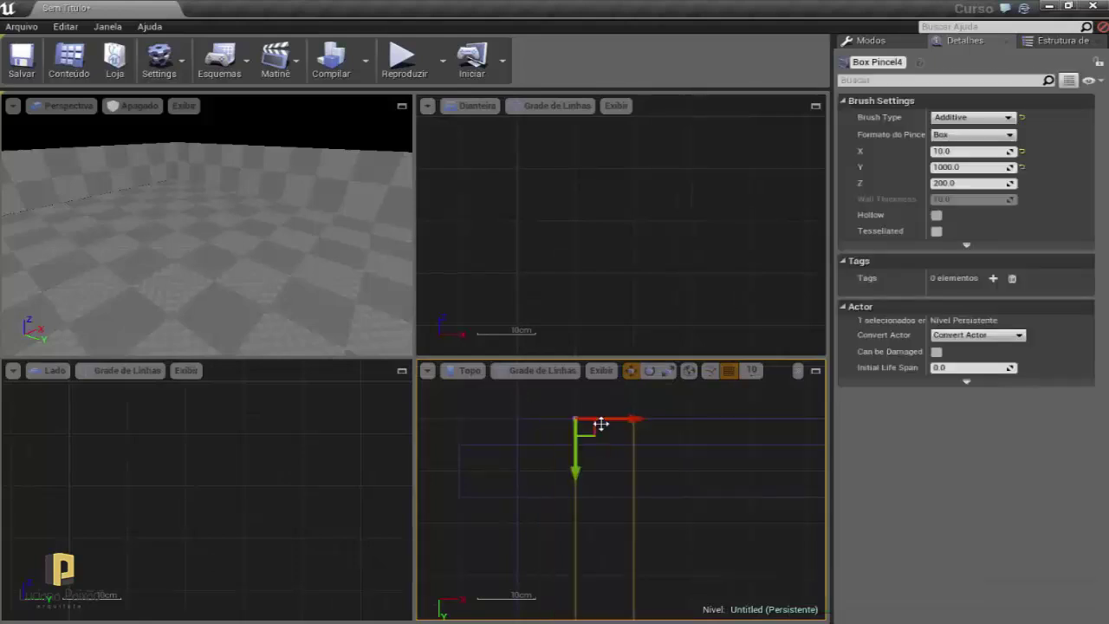
{"action": "right_click_drag", "start_coordinate": [565, 406], "coordinate": [562, 410]}
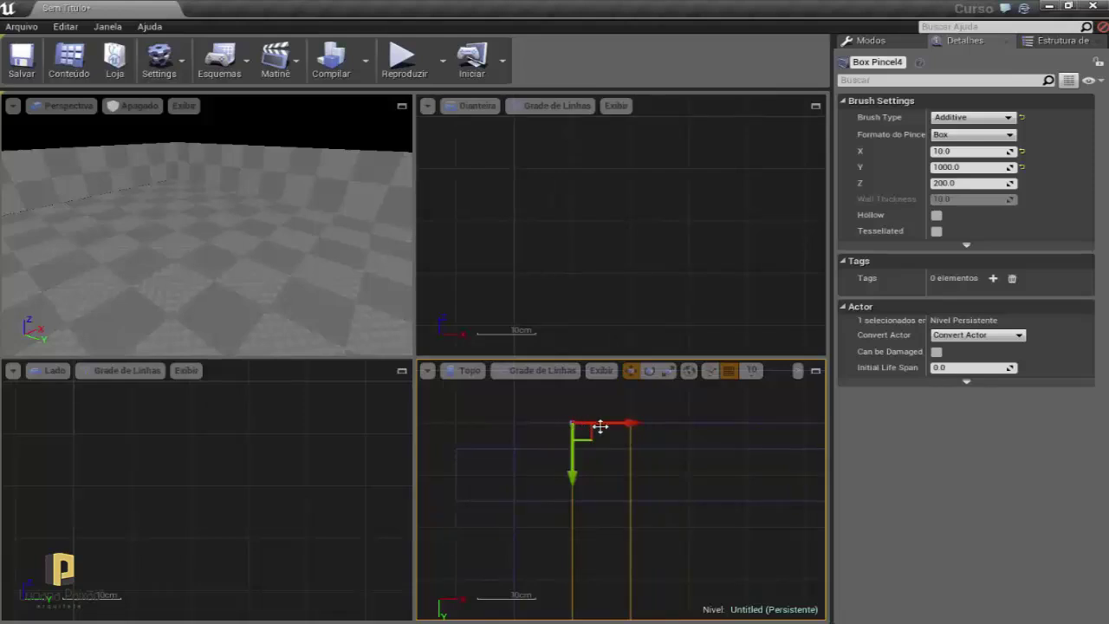
{"action": "left_click_drag", "start_coordinate": [610, 424], "coordinate": [558, 415]}
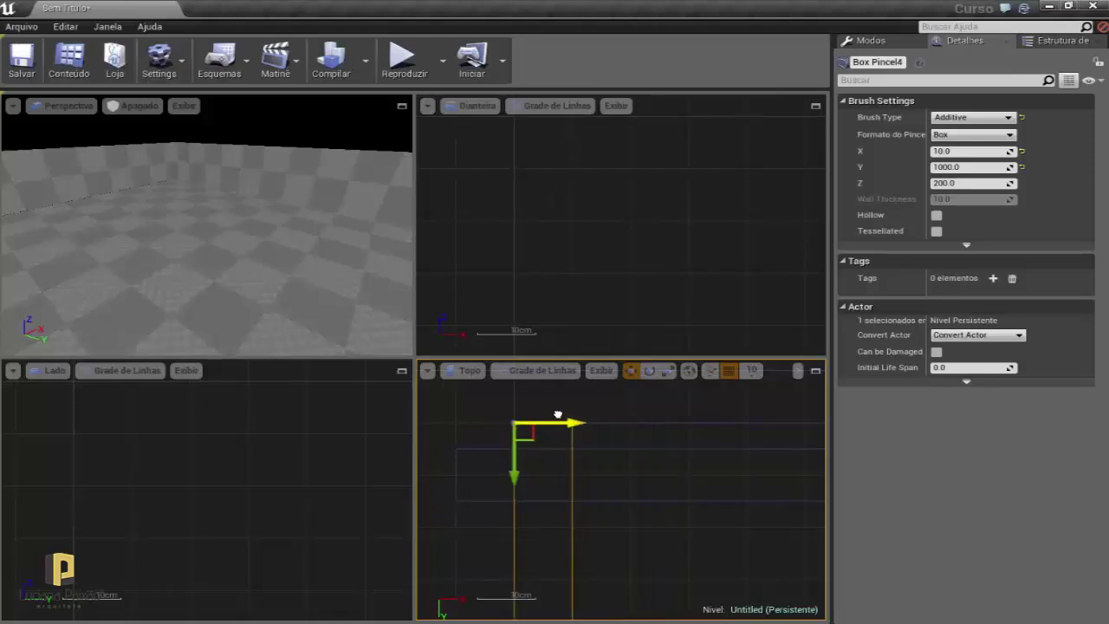
{"action": "left_click", "coordinate": [591, 448]}
{"action": "left_click_drag", "start_coordinate": [458, 454], "coordinate": [457, 478]}
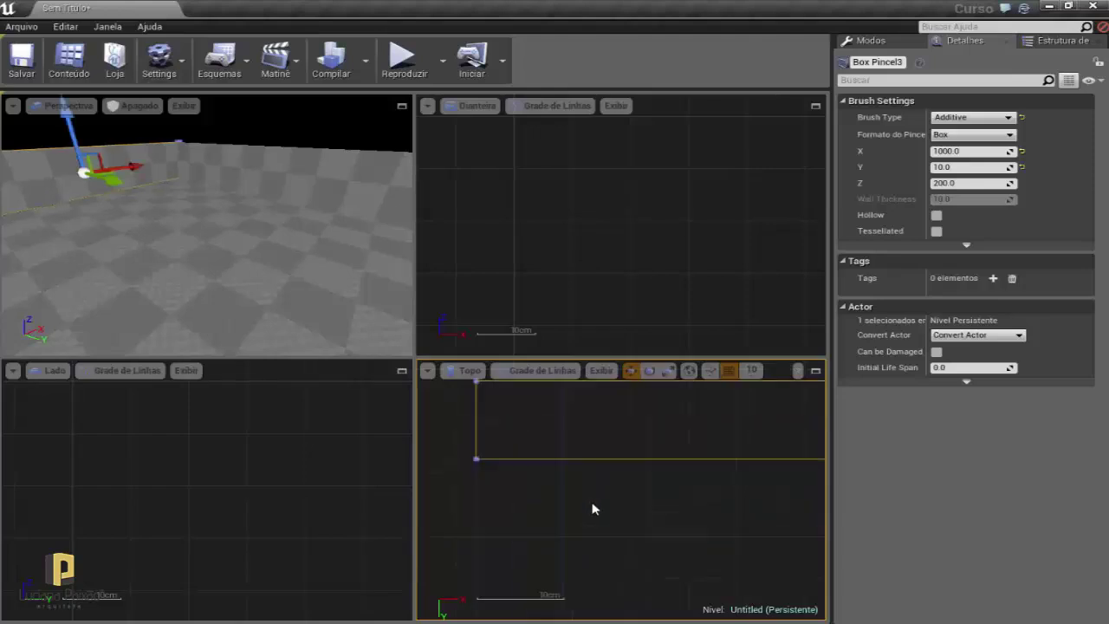
Slide Box Pincel2 in the Top view so its end meets the adjacent wall's corner.
{"action": "scroll", "coordinate": [595, 508], "scroll_direction": "up", "scroll_amount": 3}
{"action": "scroll", "coordinate": [595, 508], "scroll_direction": "down", "scroll_amount": 2}
{"action": "scroll", "coordinate": [594, 504], "scroll_direction": "down", "scroll_amount": 2}
{"action": "scroll", "coordinate": [606, 512], "scroll_direction": "down", "scroll_amount": 2}
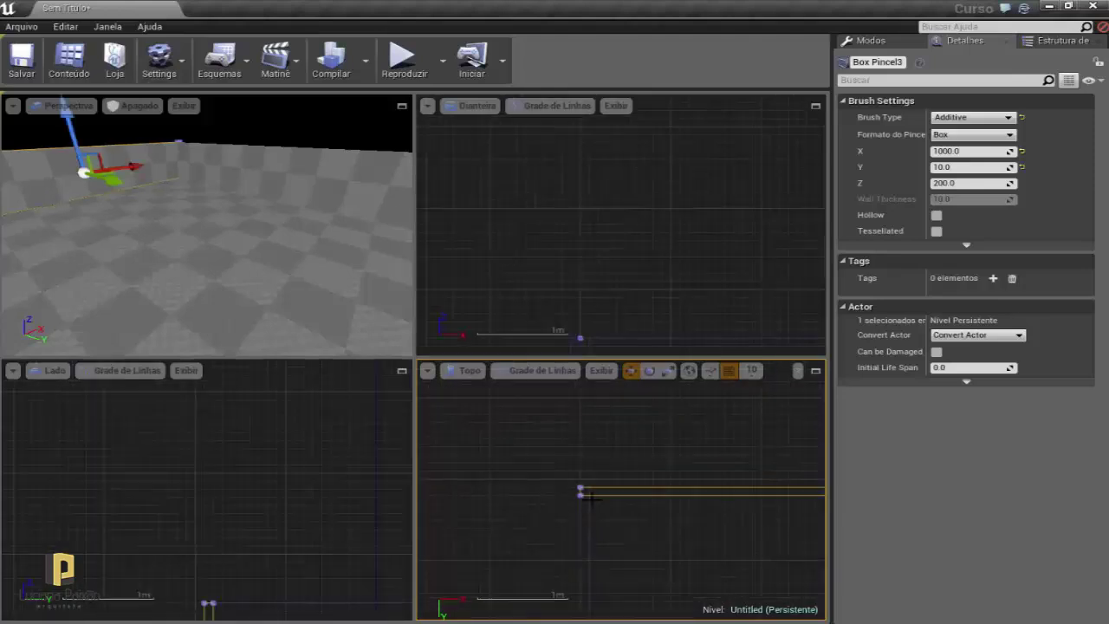
{"action": "scroll", "coordinate": [642, 526], "scroll_direction": "down", "scroll_amount": 2}
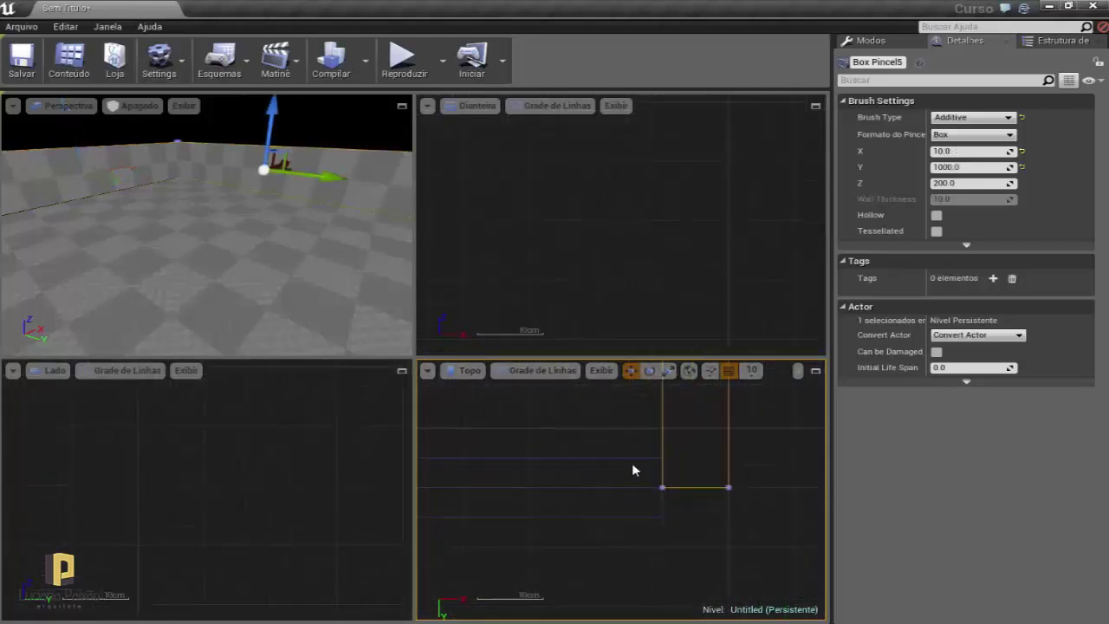
{"action": "mouse_move", "coordinate": [664, 516]}
{"action": "left_mouse_down"}
{"action": "mouse_move", "coordinate": [678, 548]}
{"action": "mouse_move", "coordinate": [710, 494]}
{"action": "left_mouse_up"}
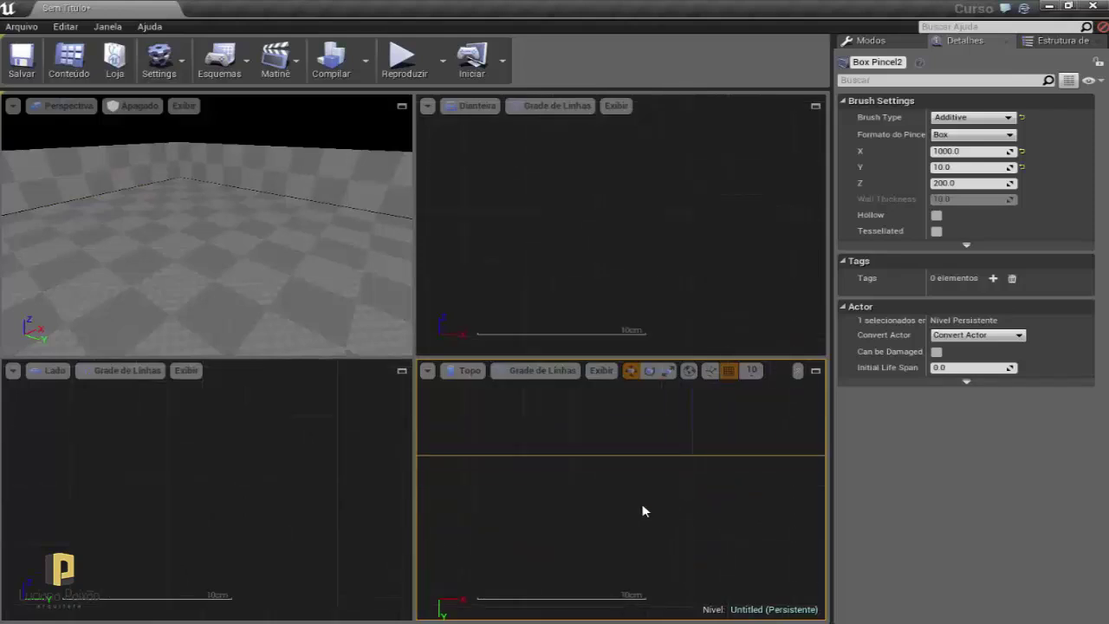
Zoom the Top view in and out over the closed square and clear the selection.
{"action": "scroll", "coordinate": [641, 501], "scroll_direction": "down", "scroll_amount": 3}
{"action": "scroll", "coordinate": [628, 484], "scroll_direction": "down", "scroll_amount": 2}
{"action": "scroll", "coordinate": [628, 485], "scroll_direction": "down", "scroll_amount": 3}
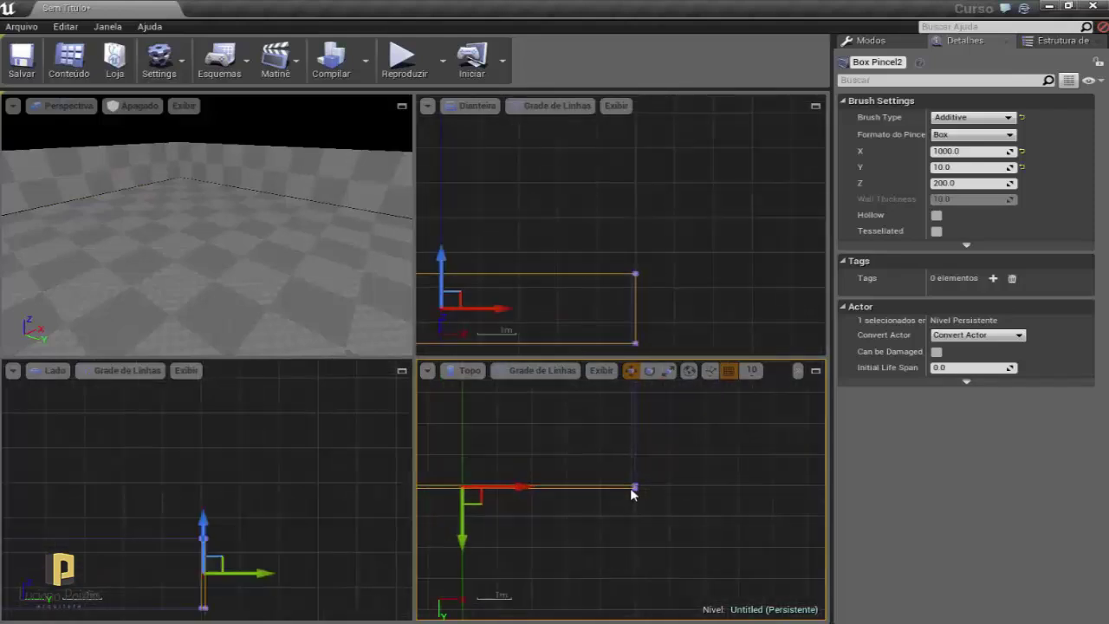
{"action": "scroll", "coordinate": [600, 513], "scroll_direction": "up", "scroll_amount": 3}
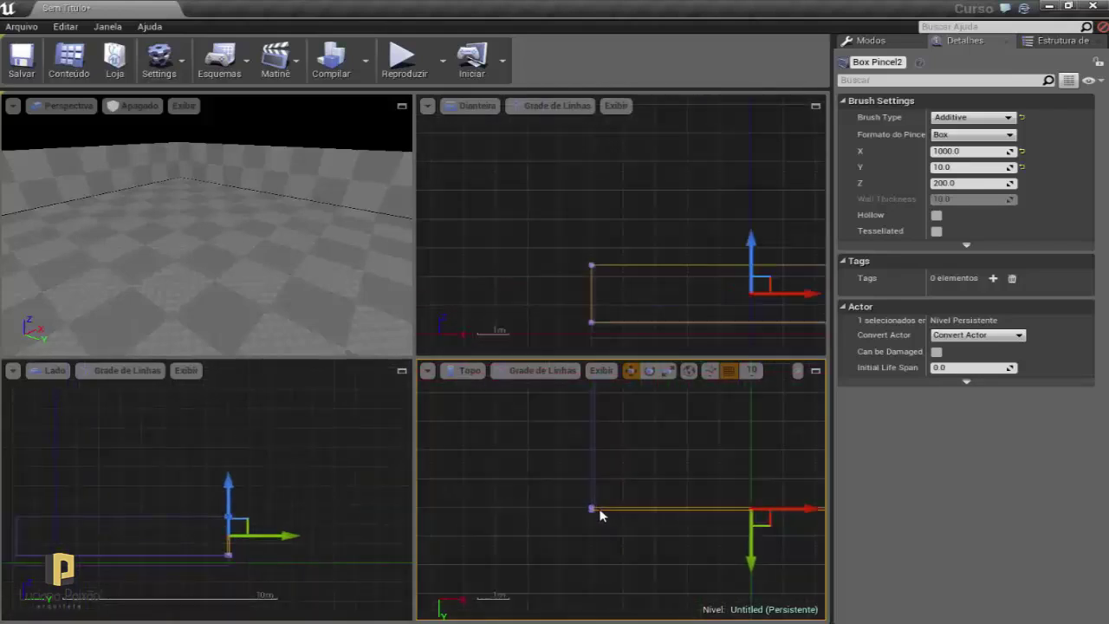
{"action": "scroll", "coordinate": [595, 512], "scroll_direction": "up", "scroll_amount": 3}
{"action": "scroll", "coordinate": [592, 512], "scroll_direction": "up", "scroll_amount": 2}
{"action": "scroll", "coordinate": [251, 270], "scroll_direction": "down", "scroll_amount": 2}
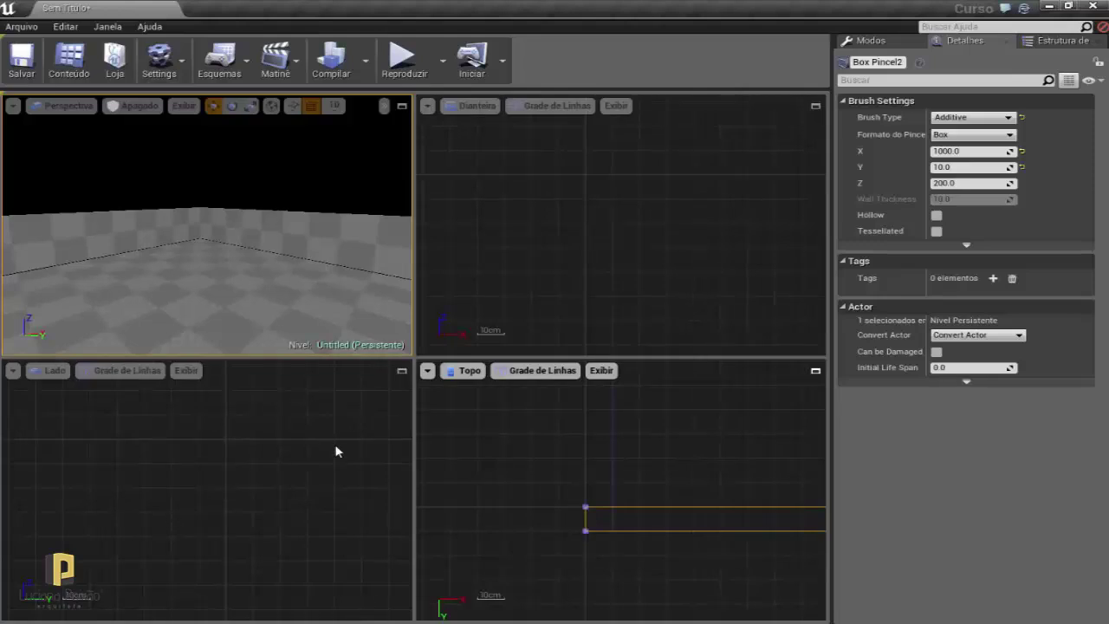
{"action": "scroll", "coordinate": [476, 277], "scroll_direction": "down", "scroll_amount": 3}
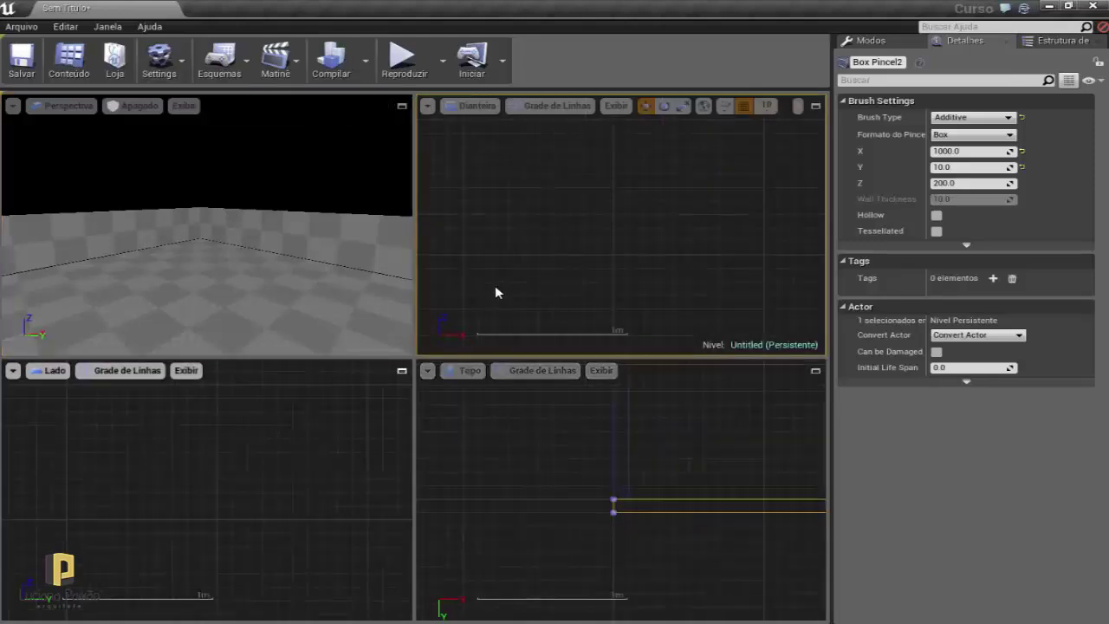
{"action": "scroll", "coordinate": [501, 271], "scroll_direction": "down", "scroll_amount": 4}
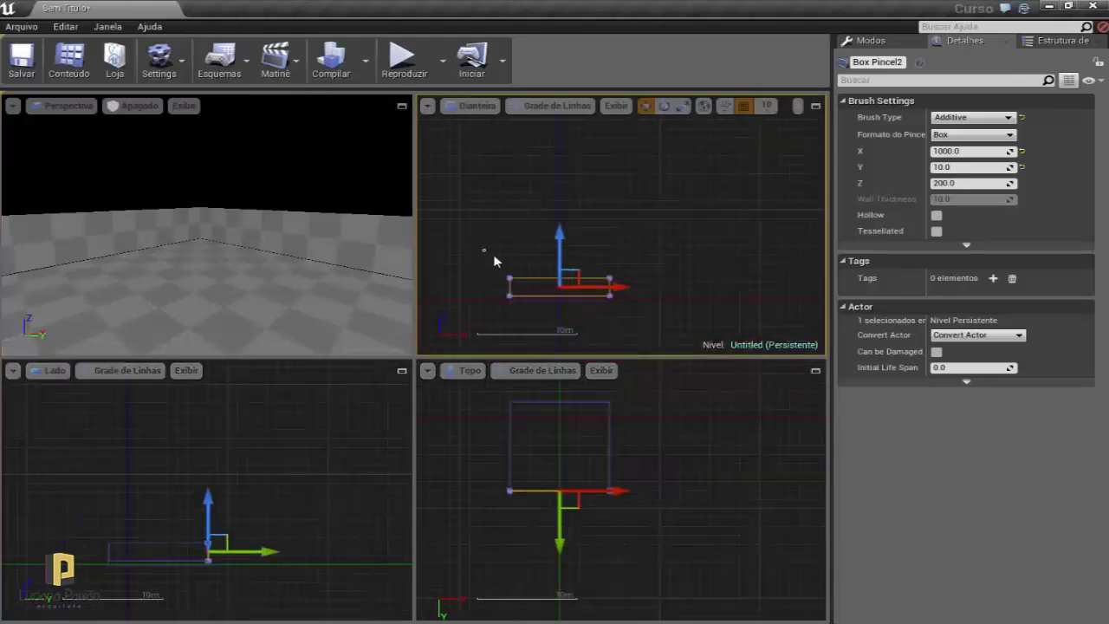
{"action": "left_click", "coordinate": [493, 260]}
Box-select the four walls, pick their corner vertex and drag it downward.
{"action": "left_click_drag", "start_coordinate": [643, 291], "coordinate": [643, 290]}
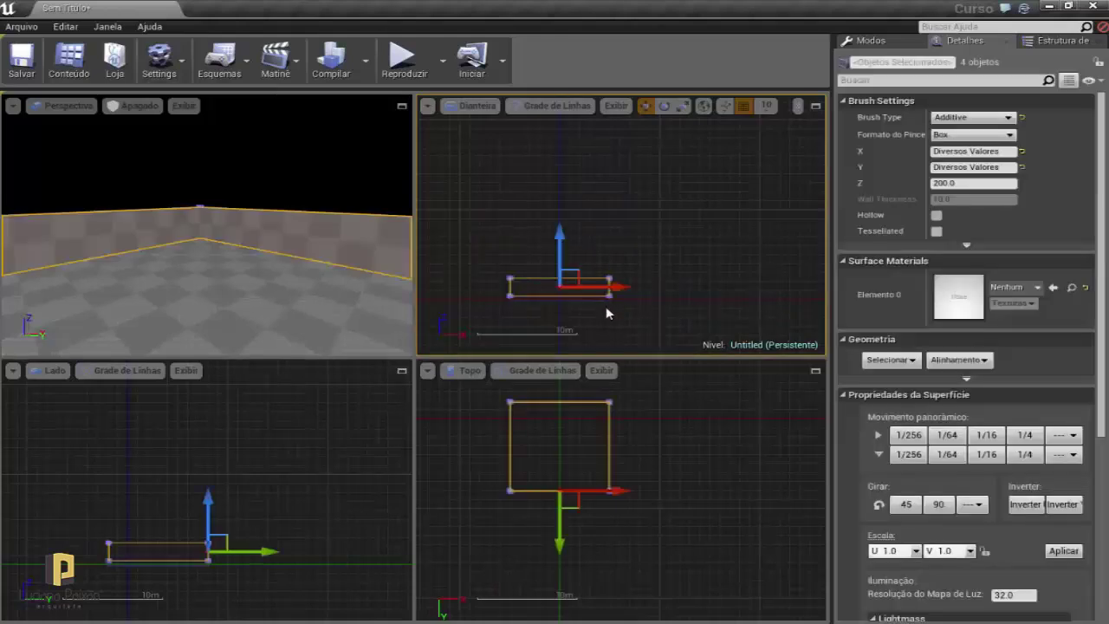
{"action": "scroll", "coordinate": [492, 295], "scroll_direction": "up", "scroll_amount": 6}
{"action": "scroll", "coordinate": [492, 286], "scroll_direction": "up", "scroll_amount": 5}
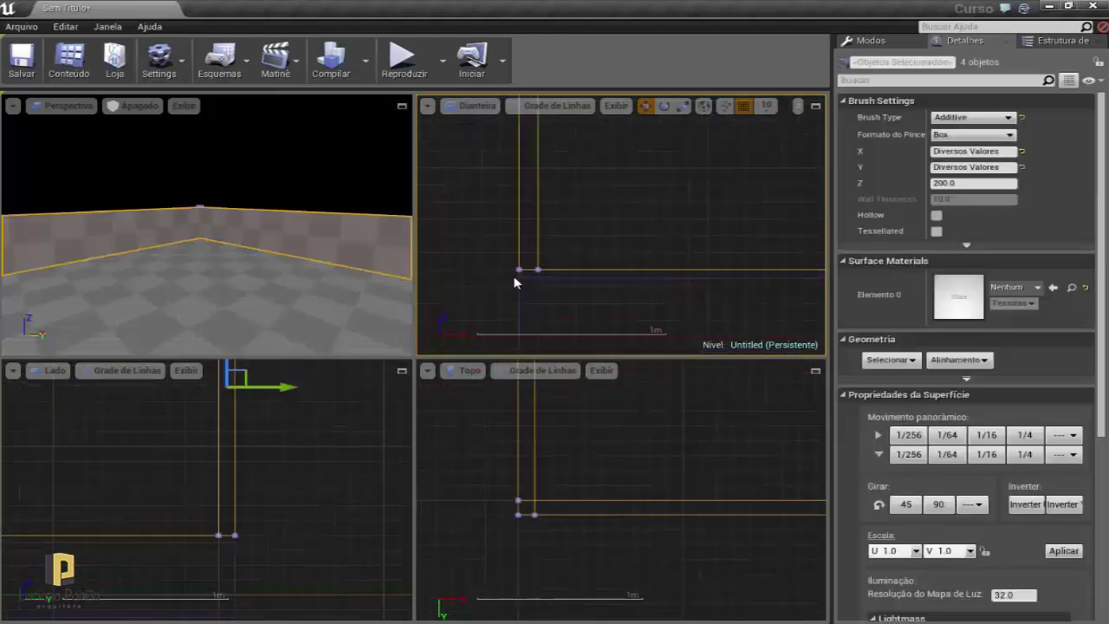
{"action": "left_click", "coordinate": [526, 254]}
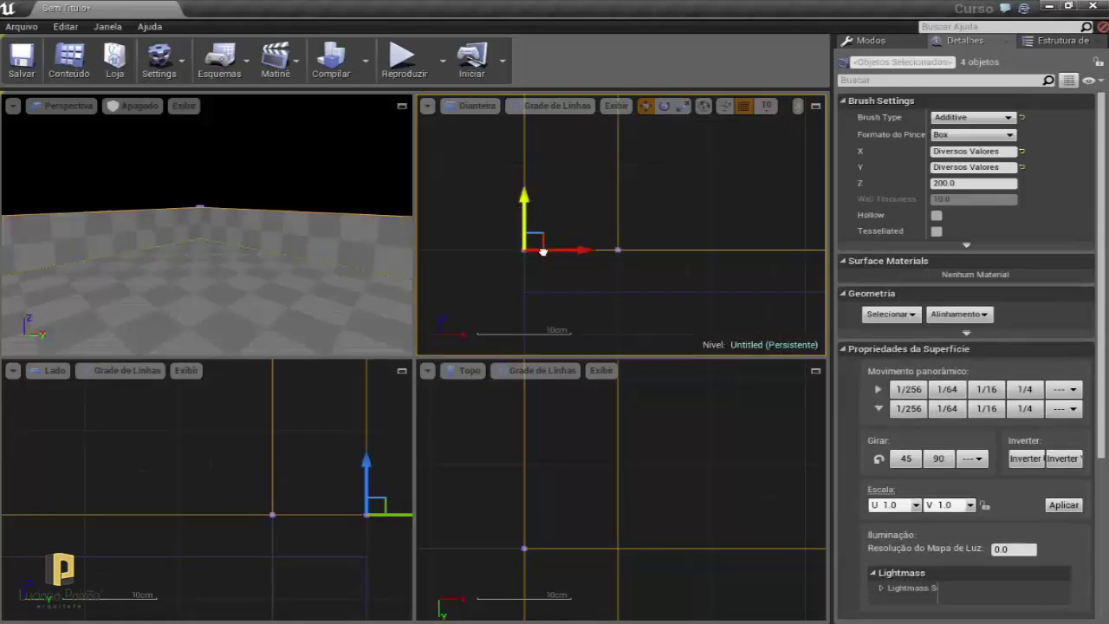
{"action": "left_click_drag", "start_coordinate": [542, 251], "coordinate": [537, 292]}
{"action": "right_click_drag", "start_coordinate": [555, 310], "coordinate": [520, 239]}
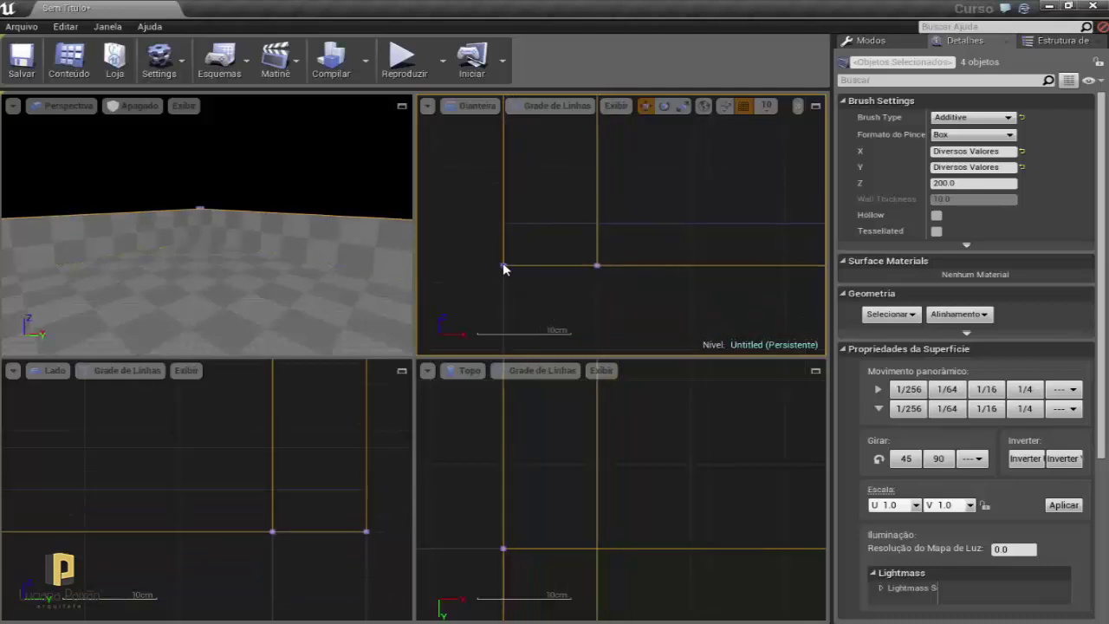
Set grid snap to 5 and drag the corner vertex up onto the finer grid.
{"action": "left_click", "coordinate": [504, 265]}
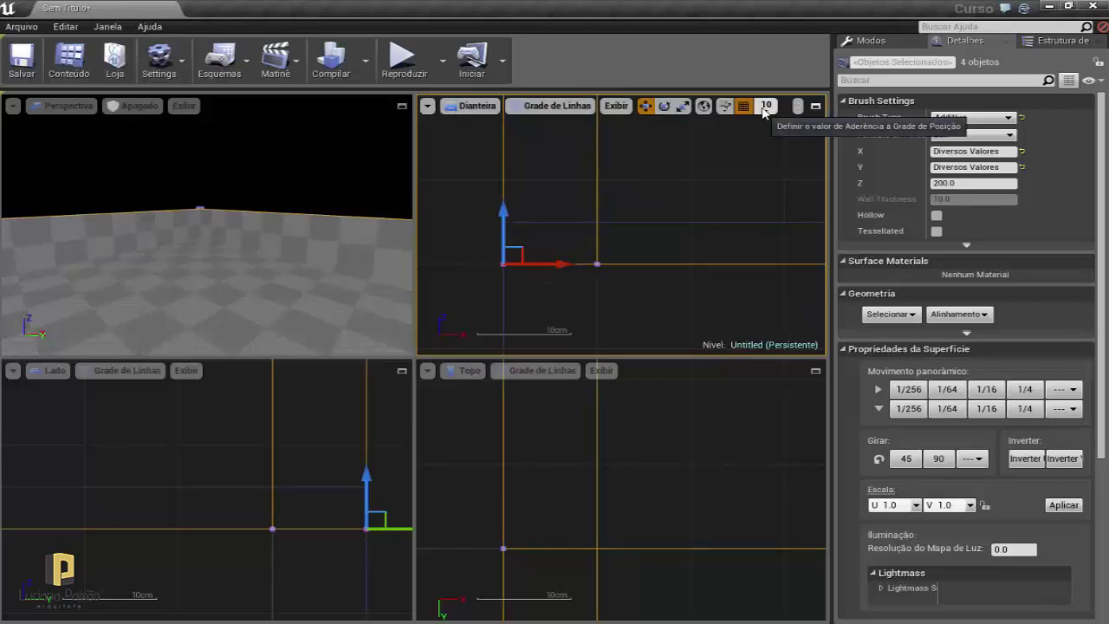
{"action": "left_click", "coordinate": [766, 106]}
{"action": "left_click", "coordinate": [771, 148]}
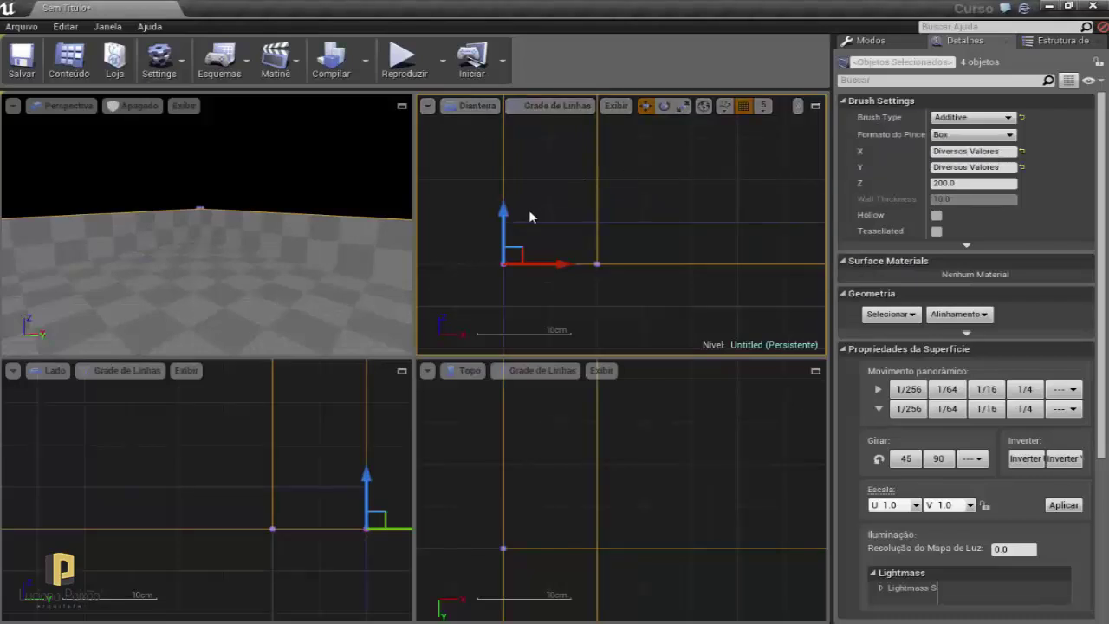
{"action": "left_click_drag", "start_coordinate": [503, 209], "coordinate": [506, 169]}
{"action": "left_click", "coordinate": [477, 257]}
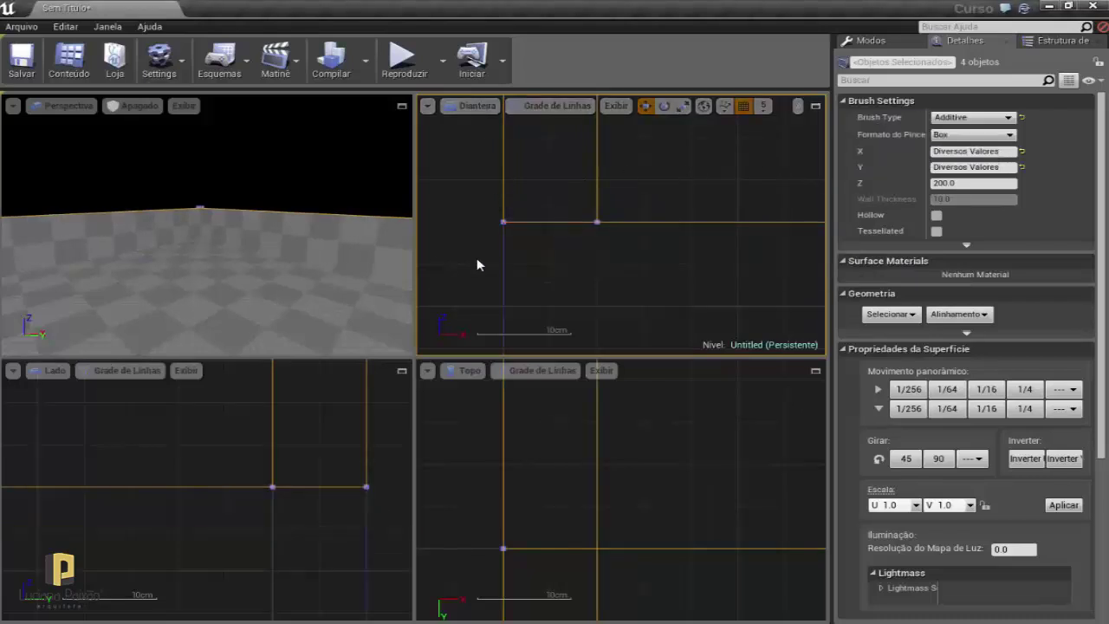
Select the floor brush and bring the perspective camera closer.
{"action": "scroll", "coordinate": [507, 225], "scroll_direction": "up", "scroll_amount": 2}
{"action": "scroll", "coordinate": [520, 206], "scroll_direction": "up", "scroll_amount": 2}
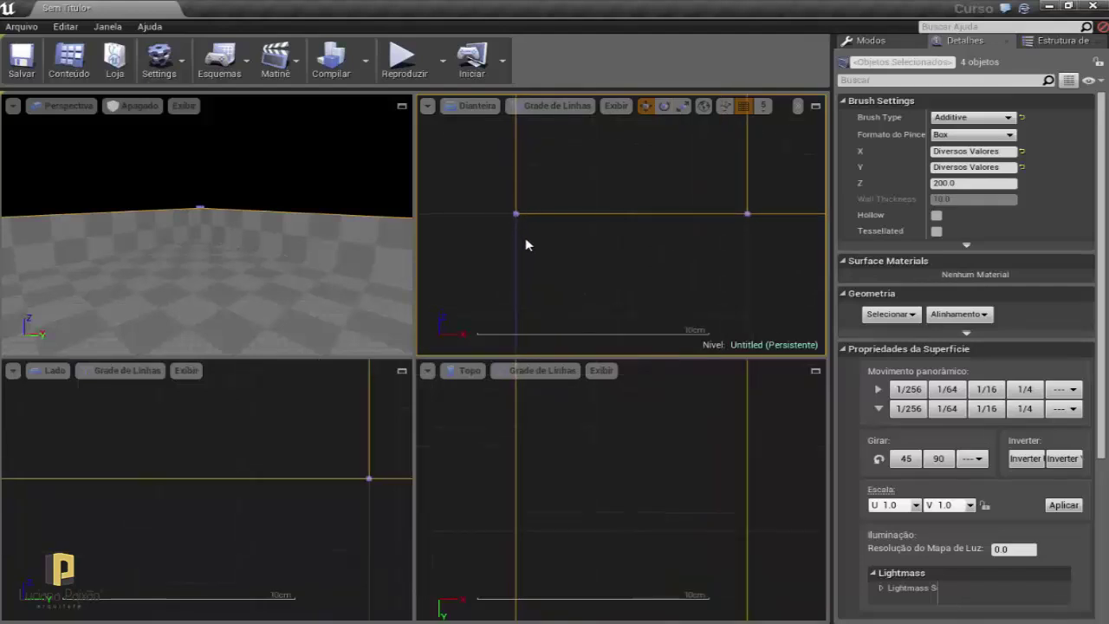
{"action": "left_click", "coordinate": [471, 258]}
{"action": "mouse_move", "coordinate": [355, 261]}
{"action": "left_mouse_down"}
{"action": "mouse_move", "coordinate": [307, 225]}
{"action": "mouse_move", "coordinate": [303, 252]}
{"action": "mouse_move", "coordinate": [283, 253]}
{"action": "left_mouse_up"}
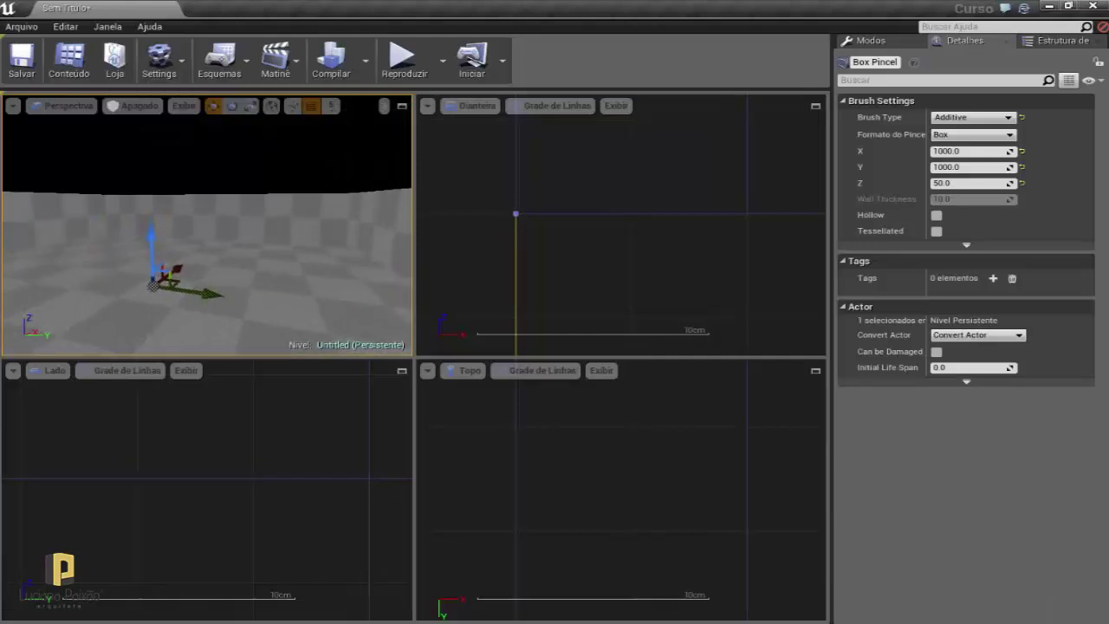
Alt-drag a copy of the floor brush upward above the room as Box Pincel6.
{"action": "left_click", "coordinate": [283, 254]}
{"action": "mouse_move", "coordinate": [286, 255]}
{"action": "right_mouse_down"}
{"action": "mouse_move", "coordinate": [297, 255]}
{"action": "mouse_move", "coordinate": [237, 252]}
{"action": "right_mouse_up"}
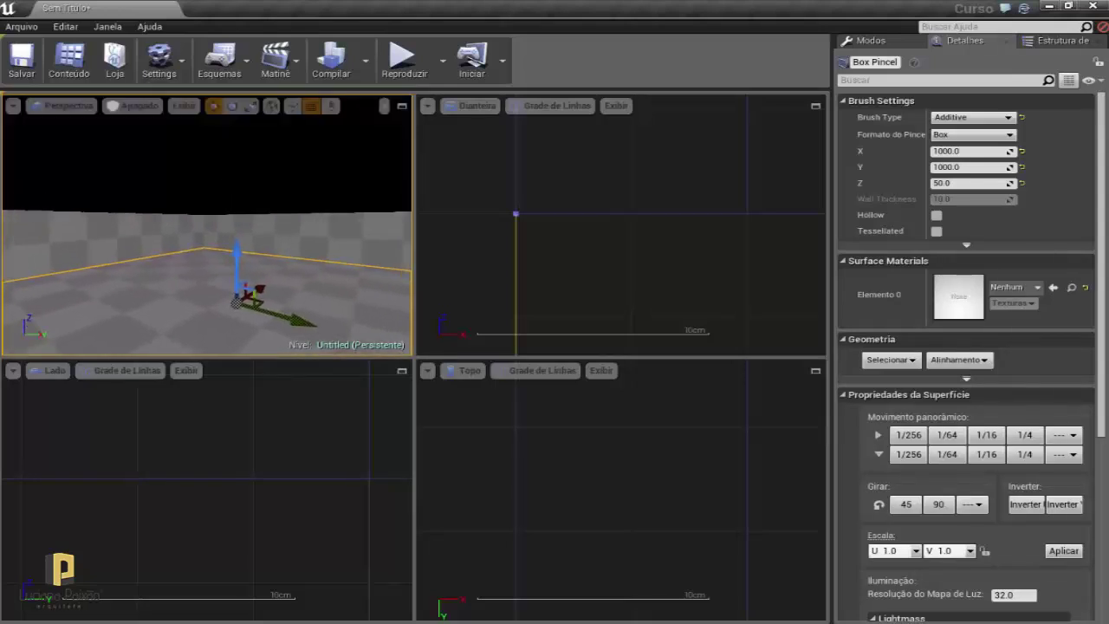
{"action": "left_click_drag", "start_coordinate": [222, 239], "coordinate": [213, 158]}
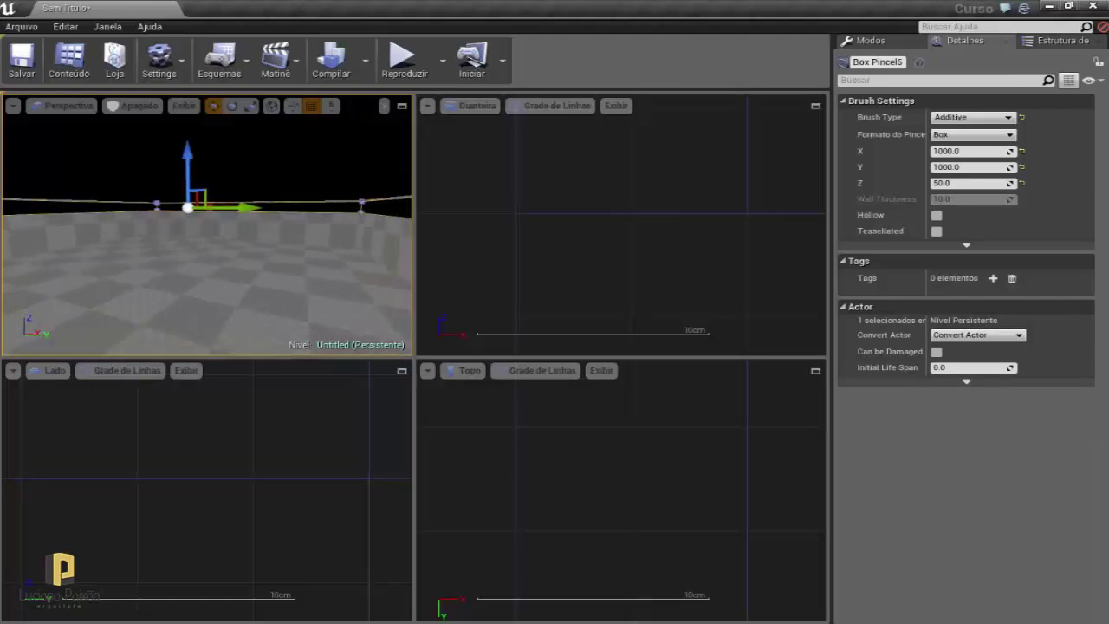
{"action": "mouse_move", "coordinate": [223, 275]}
{"action": "right_mouse_down"}
{"action": "mouse_move", "coordinate": [223, 312]}
{"action": "mouse_move", "coordinate": [341, 285]}
{"action": "right_mouse_up"}
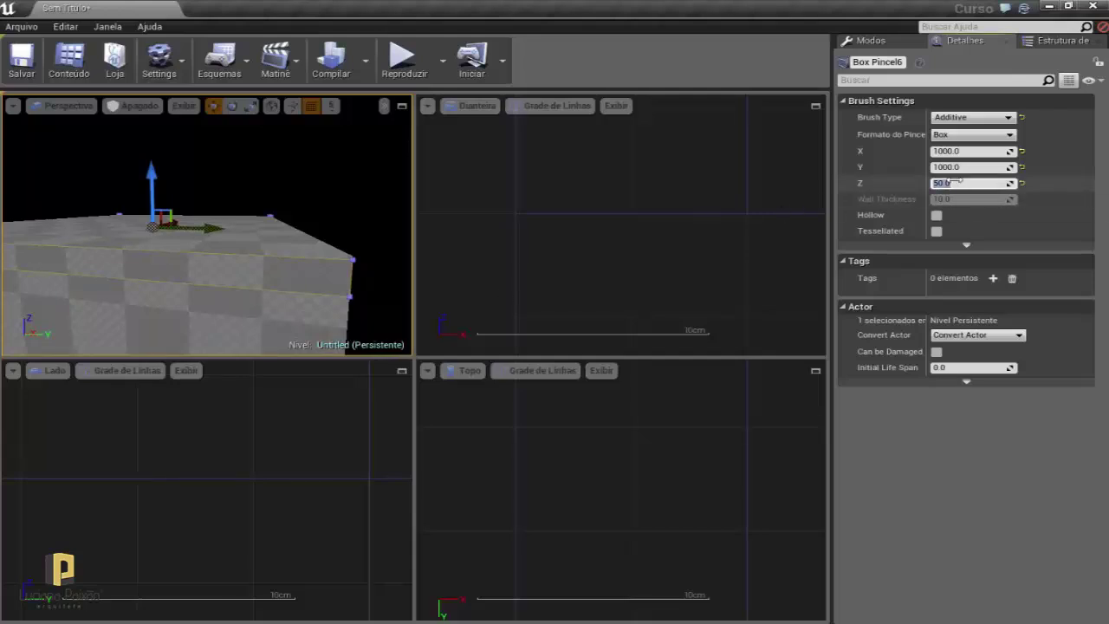
{"action": "type", "text": "10"}
Set the ceiling brush's Z thickness to 30 in Brush Settings.
{"action": "key", "text": "Return"}
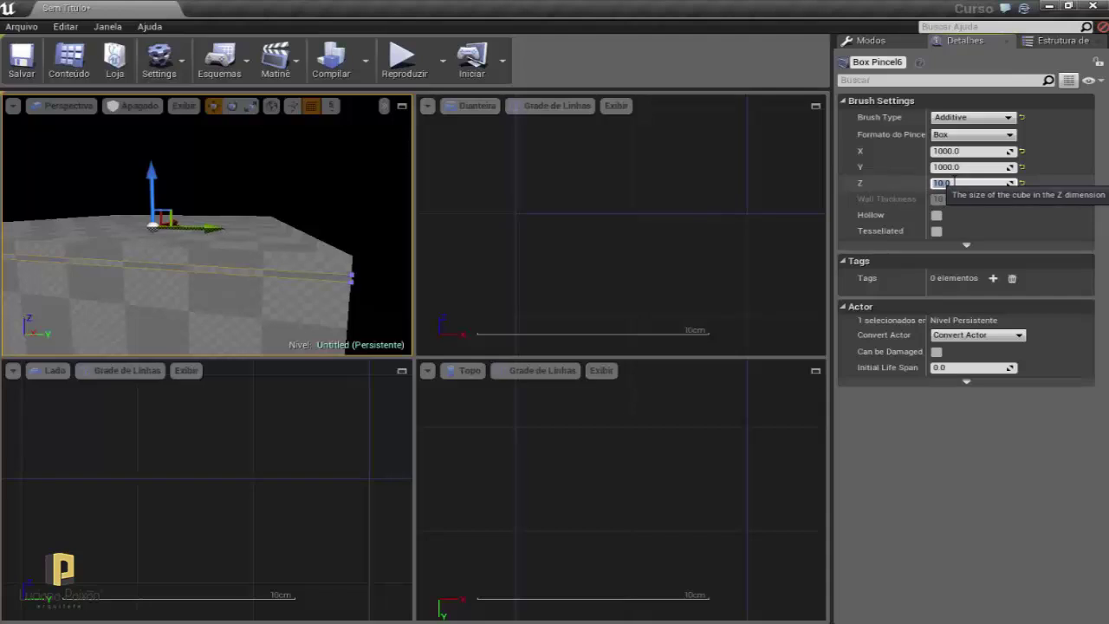
{"action": "type", "text": "20"}
{"action": "key", "text": "Return"}
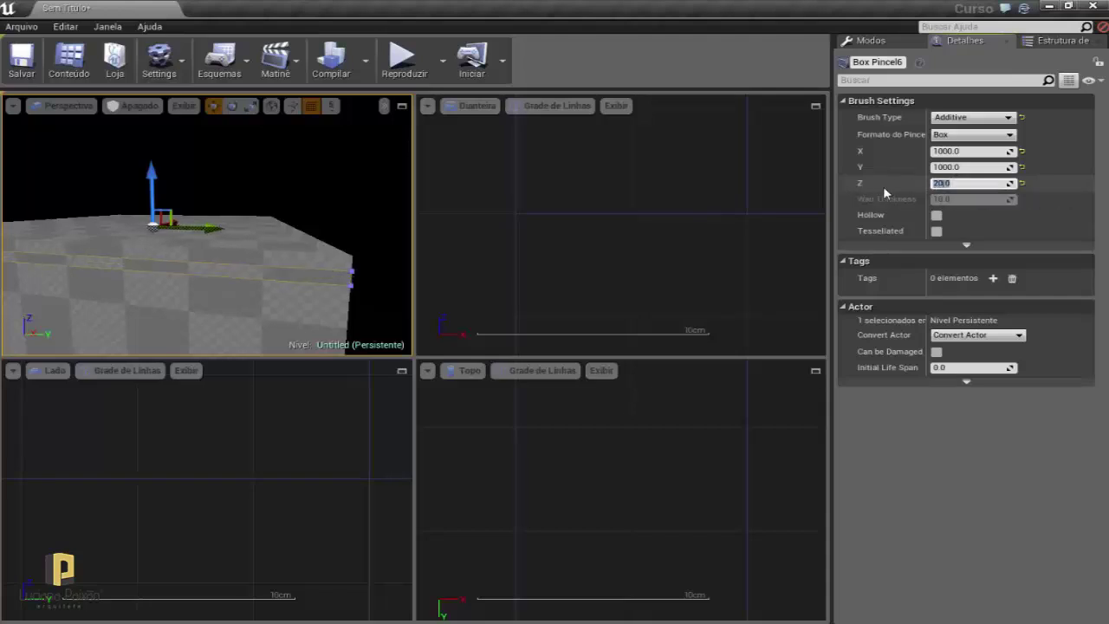
{"action": "type", "text": "30"}
{"action": "key", "text": "Return"}
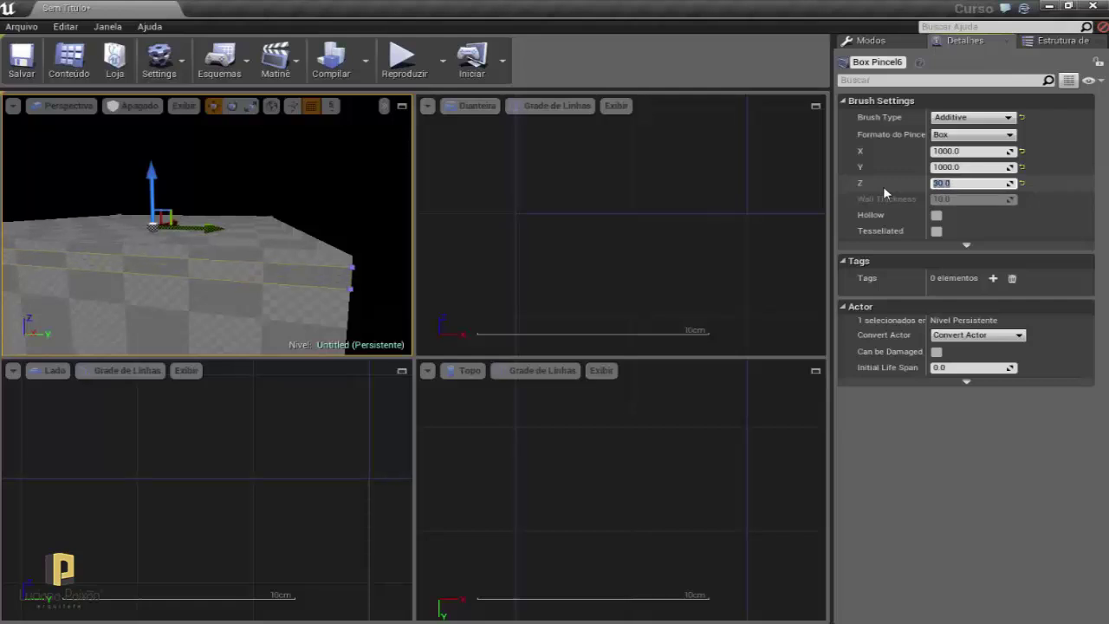
{"action": "right_click", "coordinate": [550, 257]}
{"action": "left_click", "coordinate": [499, 246]}
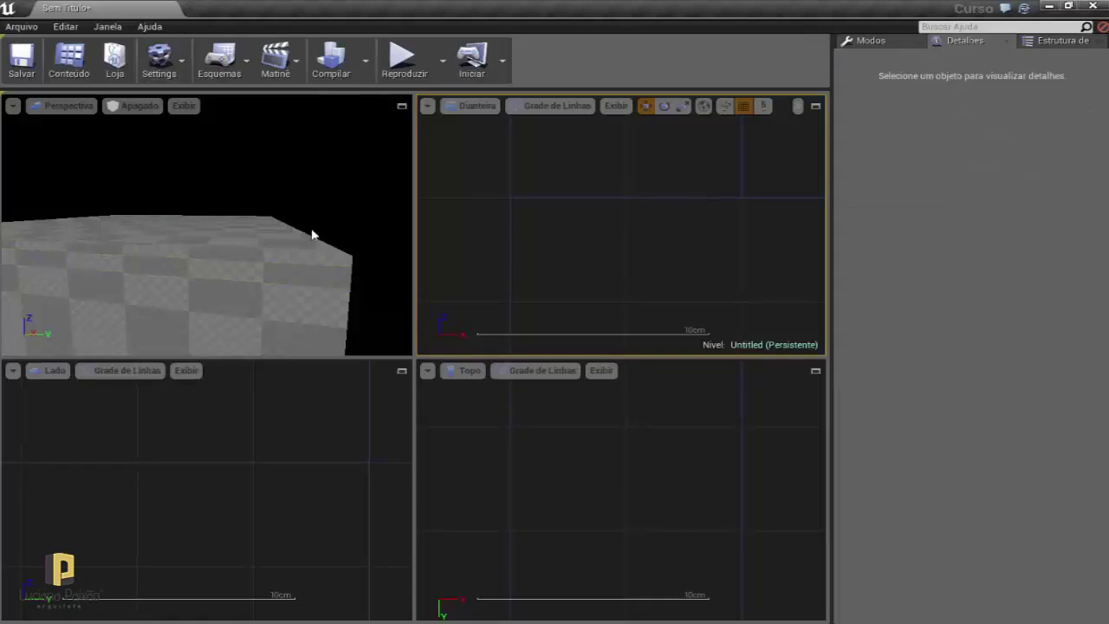
{"action": "left_click", "coordinate": [260, 263]}
{"action": "right_click", "coordinate": [520, 260]}
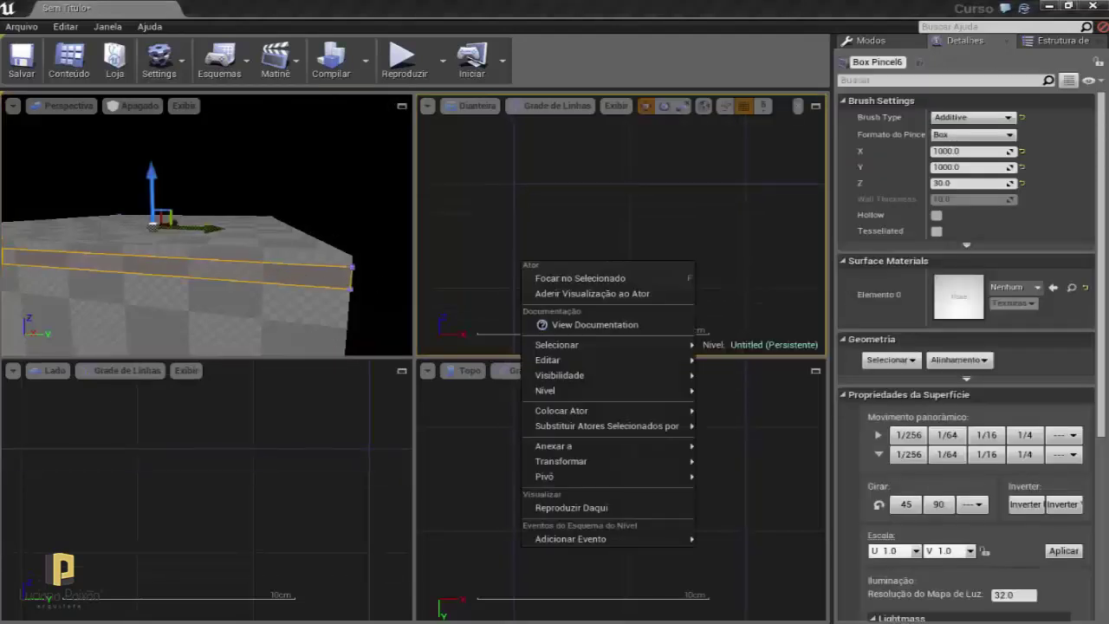
{"action": "key", "text": "Escape"}
{"action": "left_click", "coordinate": [312, 251]}
{"action": "left_click", "coordinate": [300, 270]}
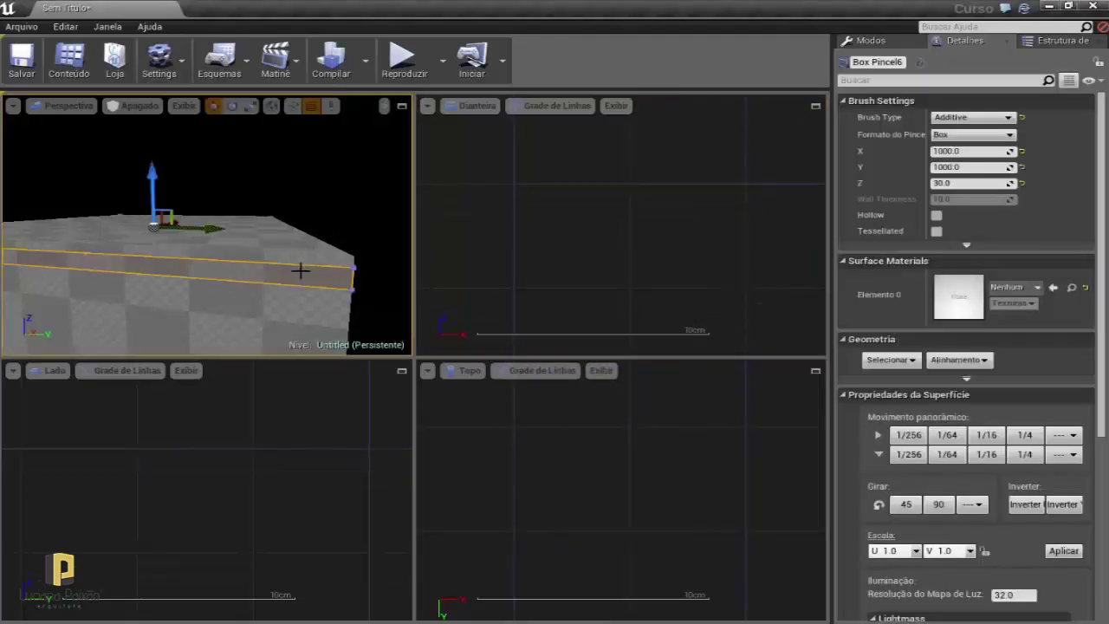
{"action": "scroll", "coordinate": [300, 270], "scroll_direction": "down", "scroll_amount": 3}
{"action": "mouse_move", "coordinate": [300, 269]}
{"action": "left_mouse_down"}
{"action": "mouse_move", "coordinate": [260, 225]}
{"action": "mouse_move", "coordinate": [174, 227]}
{"action": "left_mouse_up"}
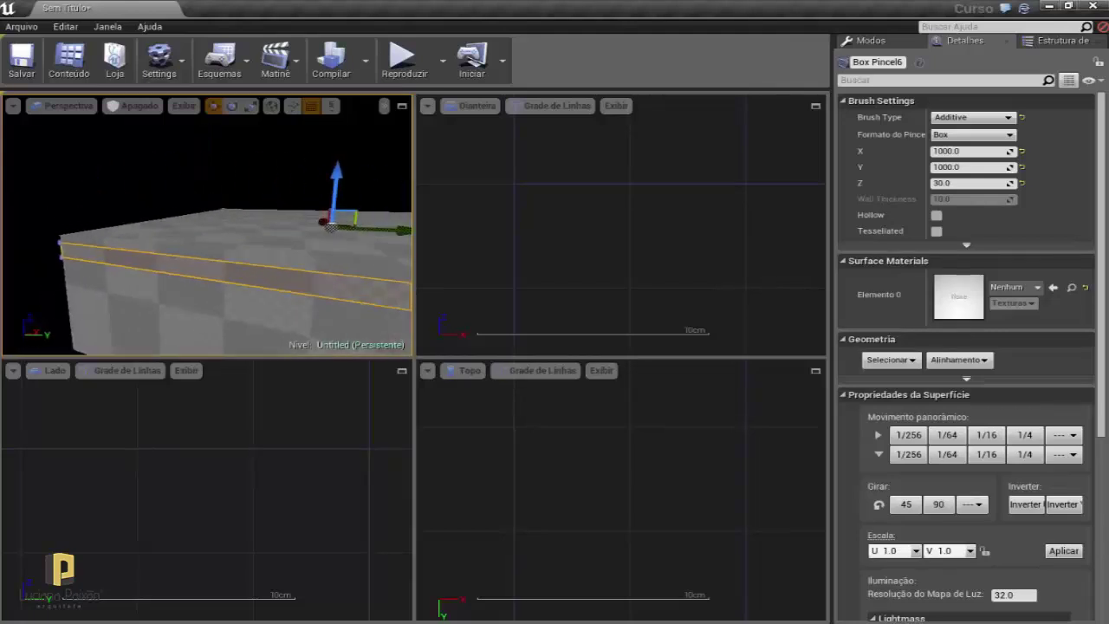
{"action": "right_click", "coordinate": [633, 283]}
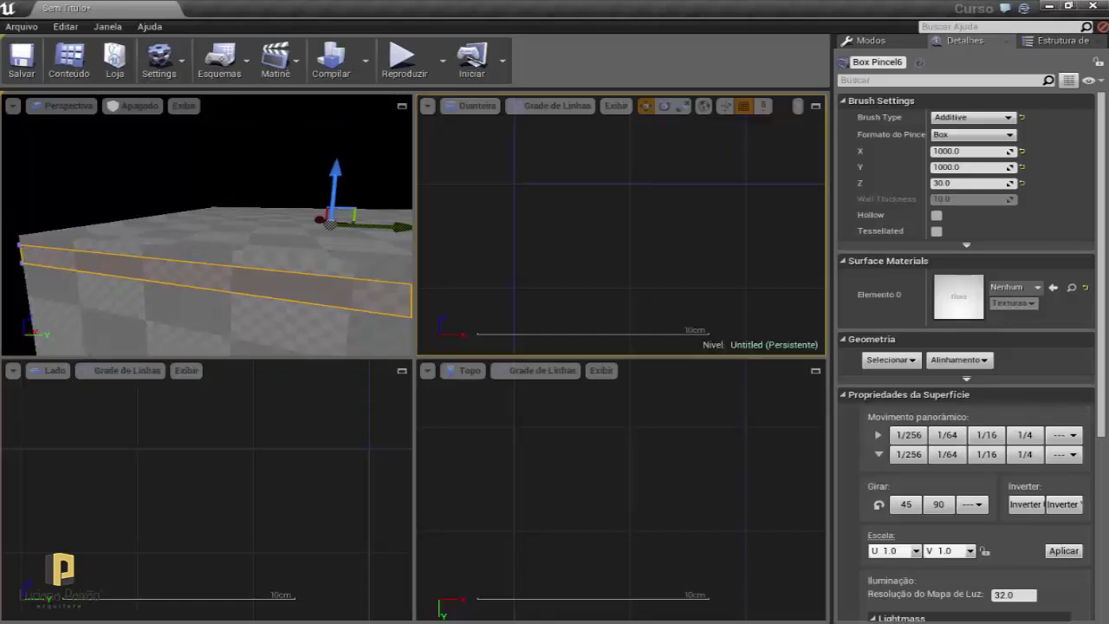
{"action": "right_click_drag", "start_coordinate": [609, 264], "coordinate": [590, 252]}
Frame the ceiling brush, then maximize the Perspective viewport to fill the editor.
{"action": "key", "text": "f"}
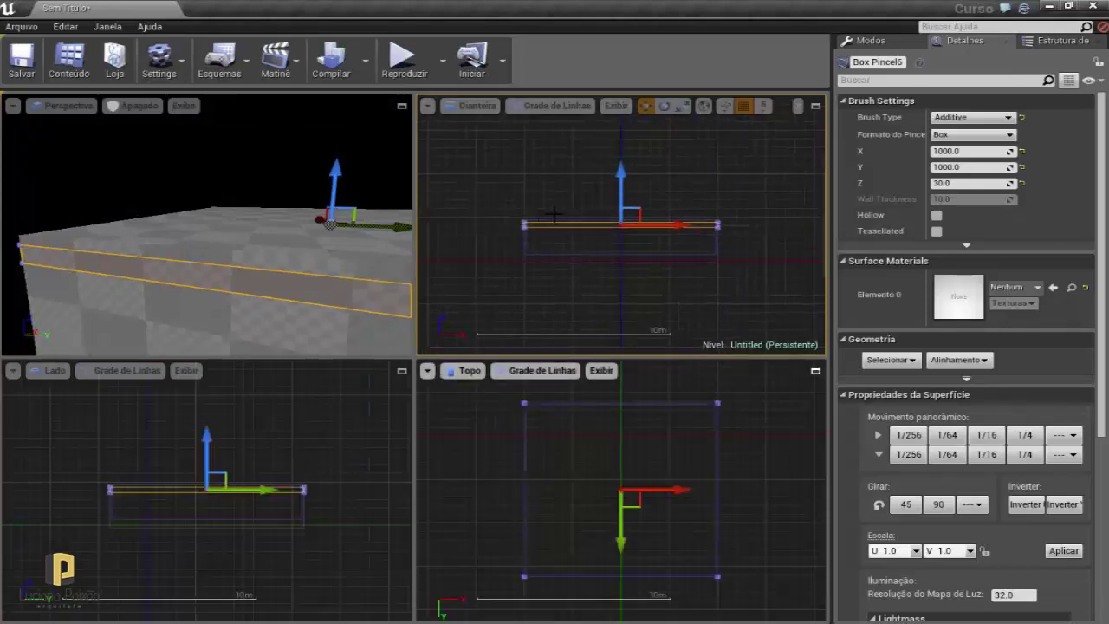
{"action": "right_click_drag", "start_coordinate": [537, 180], "coordinate": [532, 176]}
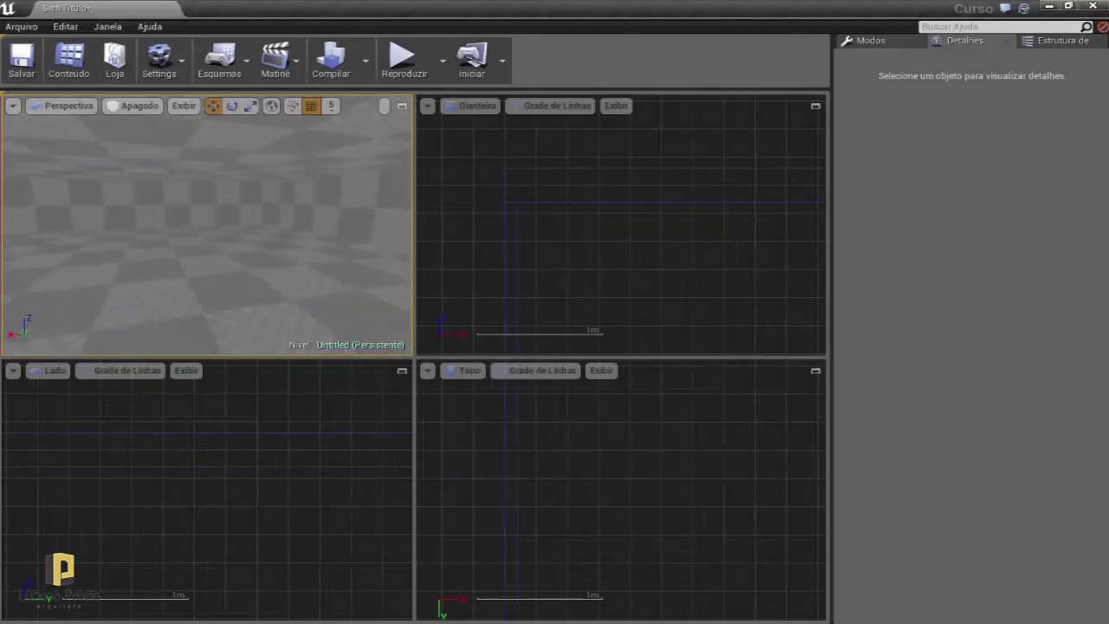
{"action": "left_click_drag", "start_coordinate": [120, 263], "coordinate": [119, 263]}
{"action": "mouse_move", "coordinate": [119, 263]}
{"action": "right_mouse_down"}
{"action": "mouse_move", "coordinate": [270, 197]}
{"action": "mouse_move", "coordinate": [220, 211]}
{"action": "right_mouse_up"}
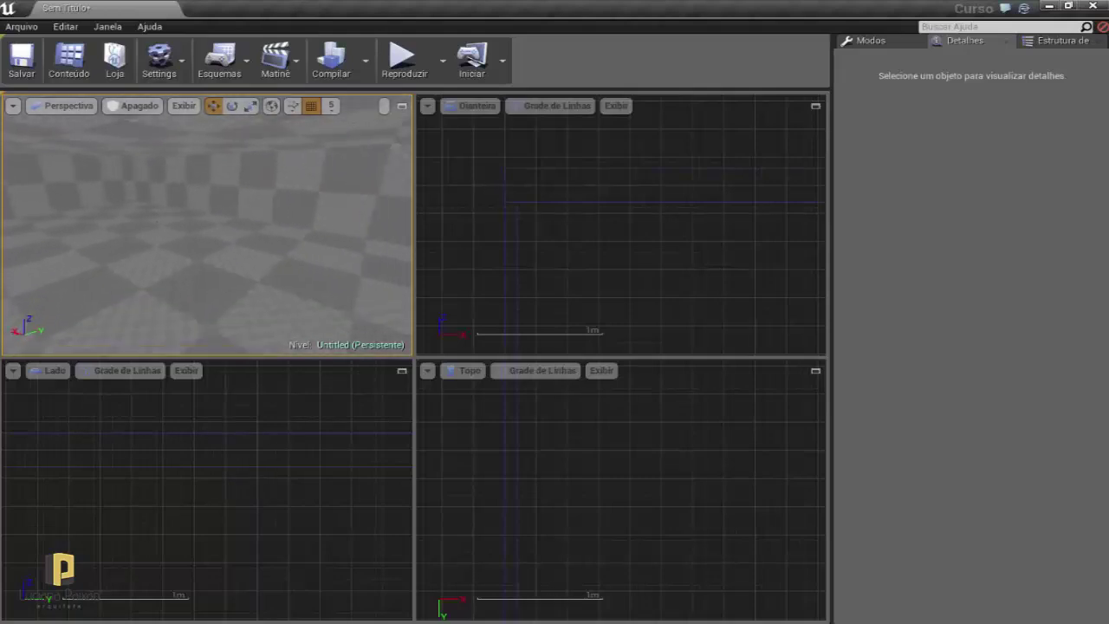
{"action": "left_click", "coordinate": [403, 108]}
Duplicate the 1000×10×200 wall brush as Box Pincel2 and slide it left along Y.
{"action": "right_click_drag", "start_coordinate": [347, 217], "coordinate": [347, 217]}
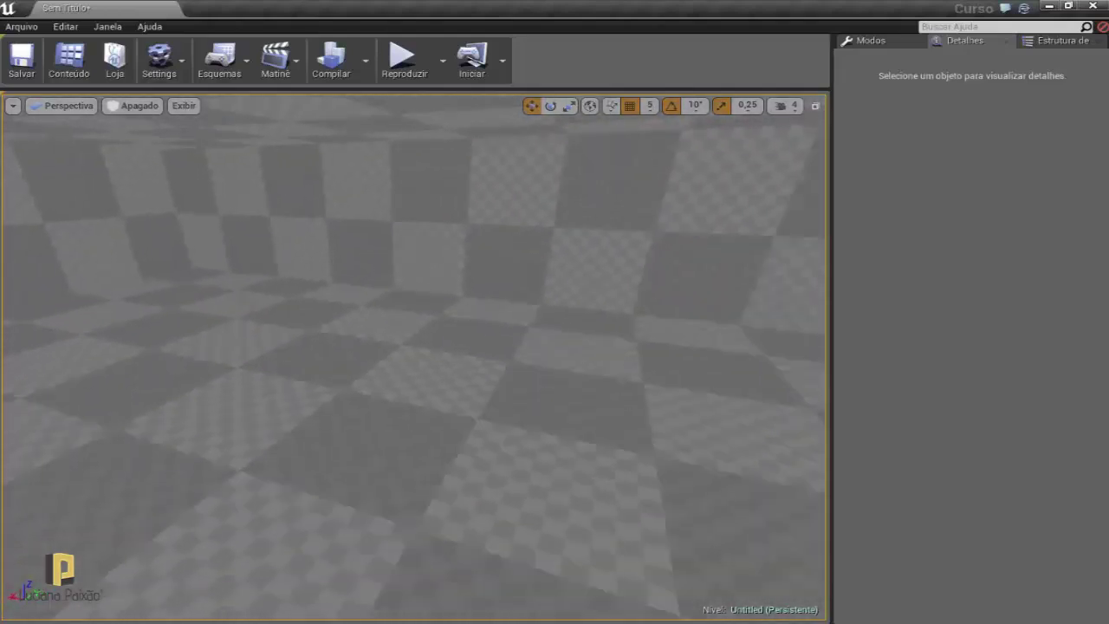
{"action": "right_click_drag", "start_coordinate": [384, 181], "coordinate": [384, 181]}
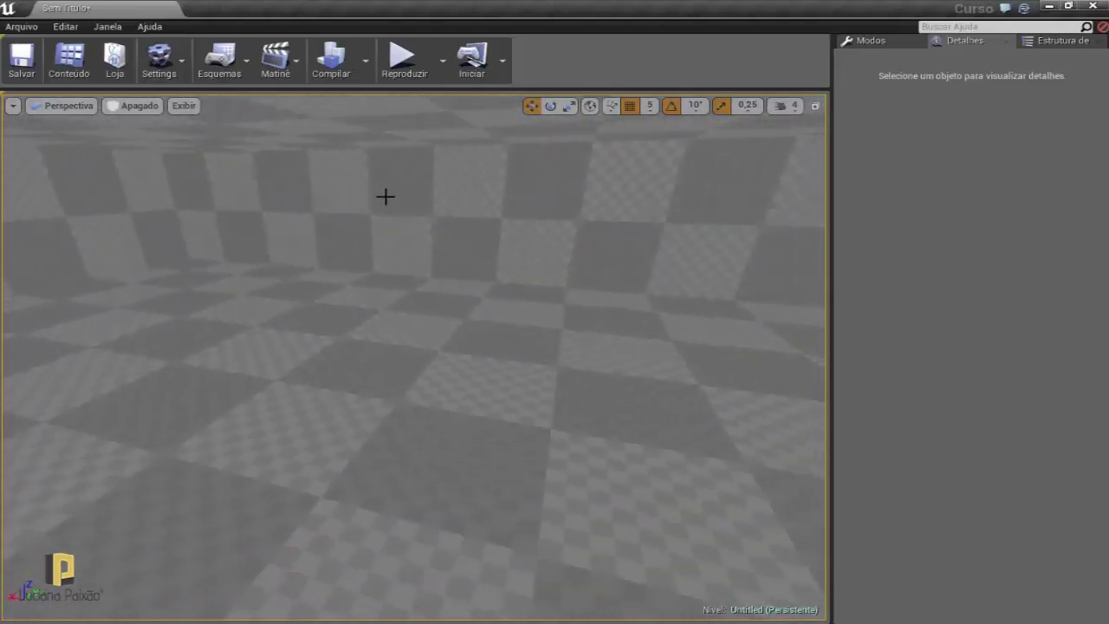
{"action": "key", "text": "ctrl+v"}
{"action": "right_click_drag", "start_coordinate": [401, 317], "coordinate": [405, 342]}
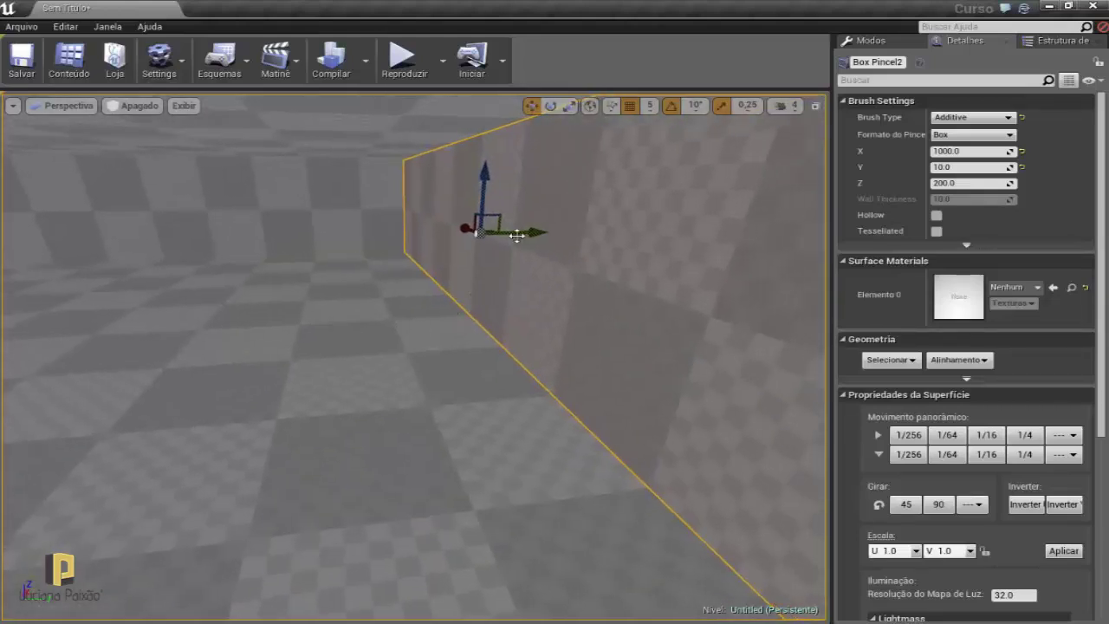
{"action": "left_click_drag", "start_coordinate": [521, 233], "coordinate": [479, 233]}
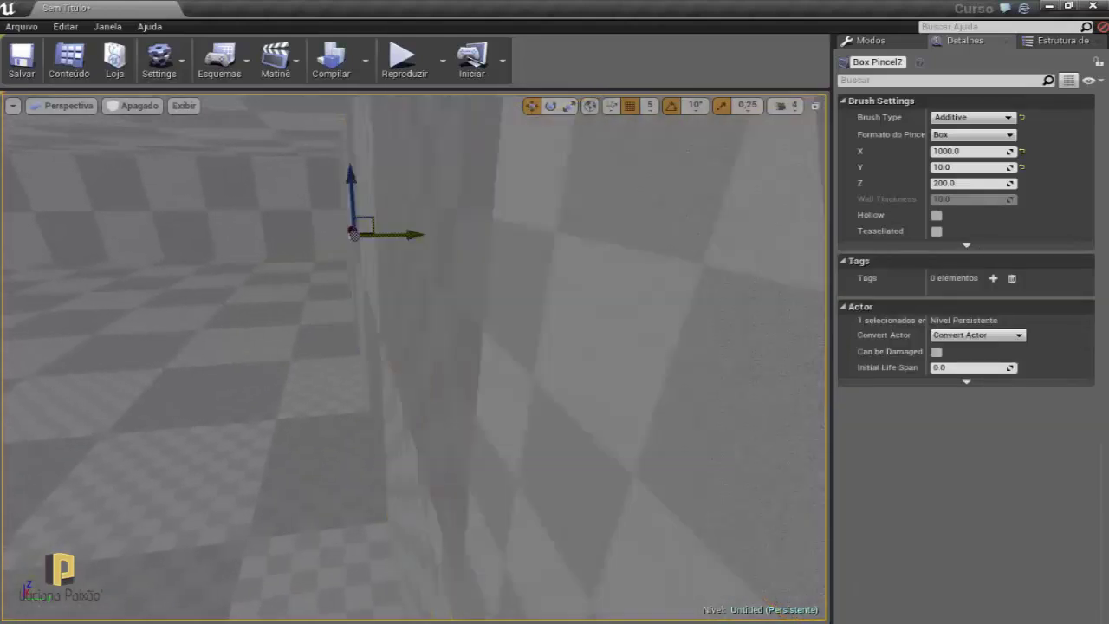
Set position grid snapping to 100 and look around the room's wall copies.
{"action": "left_click", "coordinate": [650, 105]}
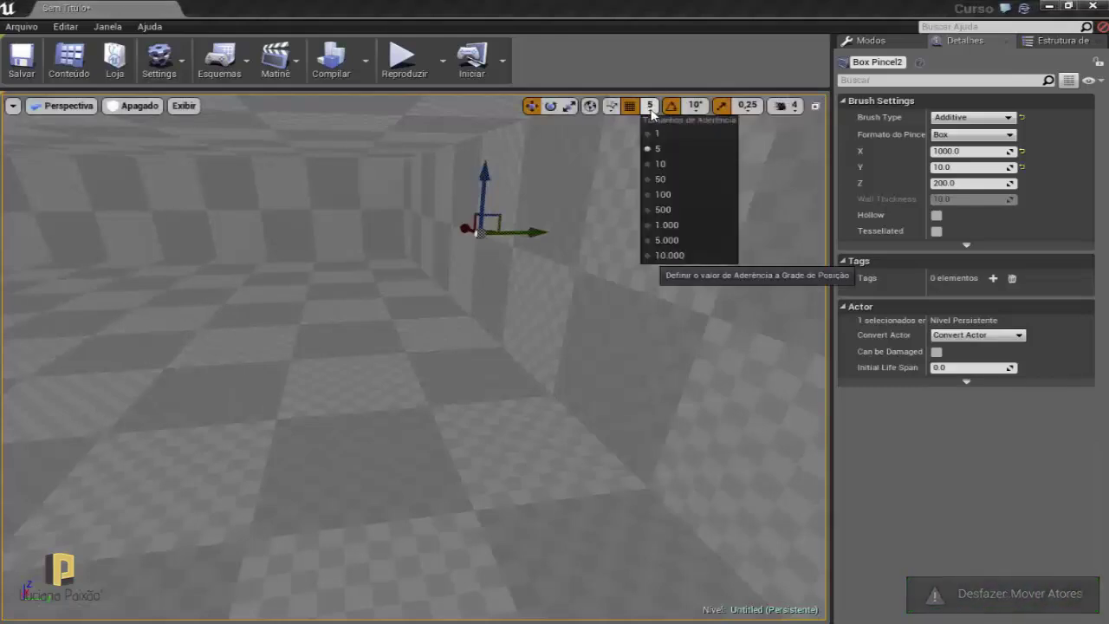
{"action": "left_click", "coordinate": [663, 194]}
{"action": "mouse_move", "coordinate": [619, 210]}
{"action": "left_mouse_down"}
{"action": "mouse_move", "coordinate": [618, 234]}
{"action": "mouse_move", "coordinate": [384, 245]}
{"action": "left_mouse_up"}
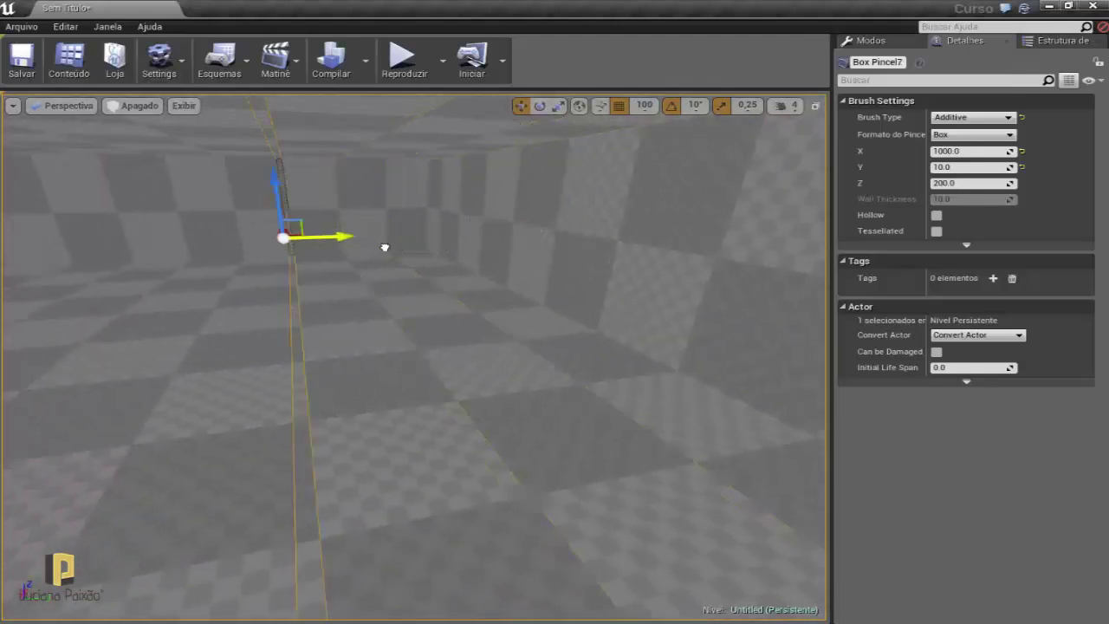
{"action": "right_click_drag", "start_coordinate": [384, 245], "coordinate": [403, 242]}
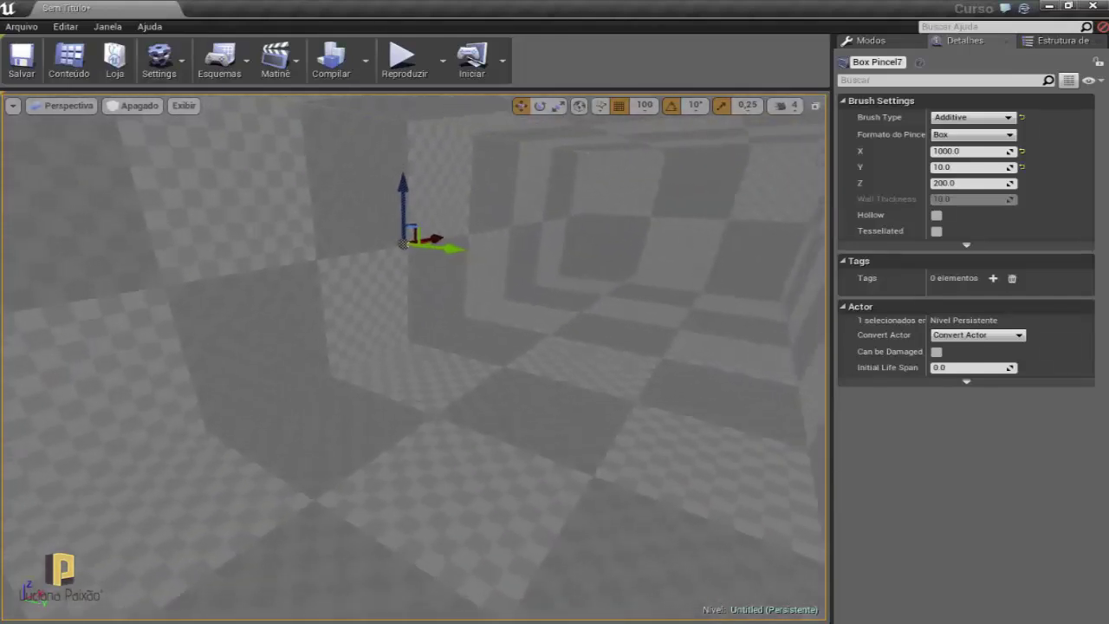
{"action": "right_click_drag", "start_coordinate": [289, 301], "coordinate": [289, 301]}
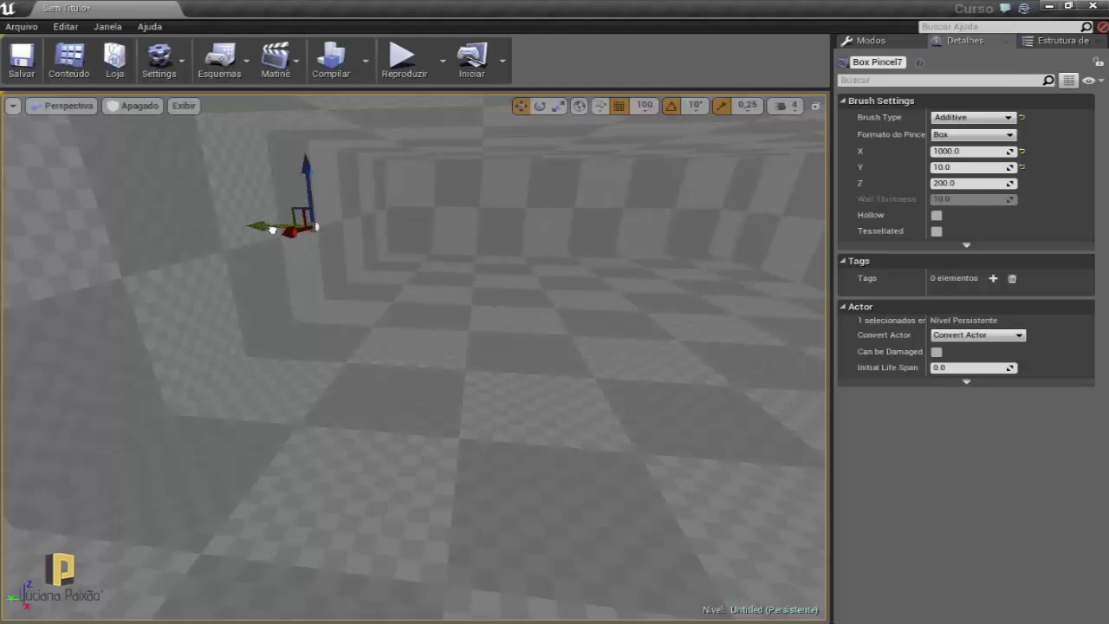
{"action": "right_click_drag", "start_coordinate": [478, 292], "coordinate": [476, 295]}
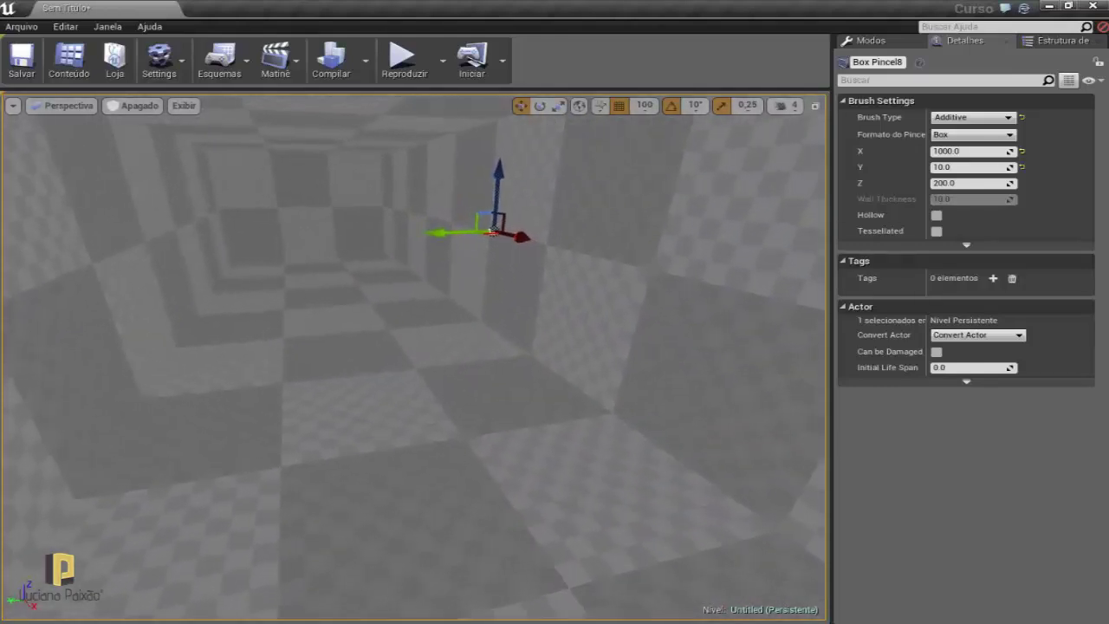
{"action": "right_click_drag", "start_coordinate": [445, 355], "coordinate": [444, 373]}
Duplicate the Box Pincel4 wall into a new brush, Box Pincel9, and select it.
{"action": "left_click", "coordinate": [437, 208]}
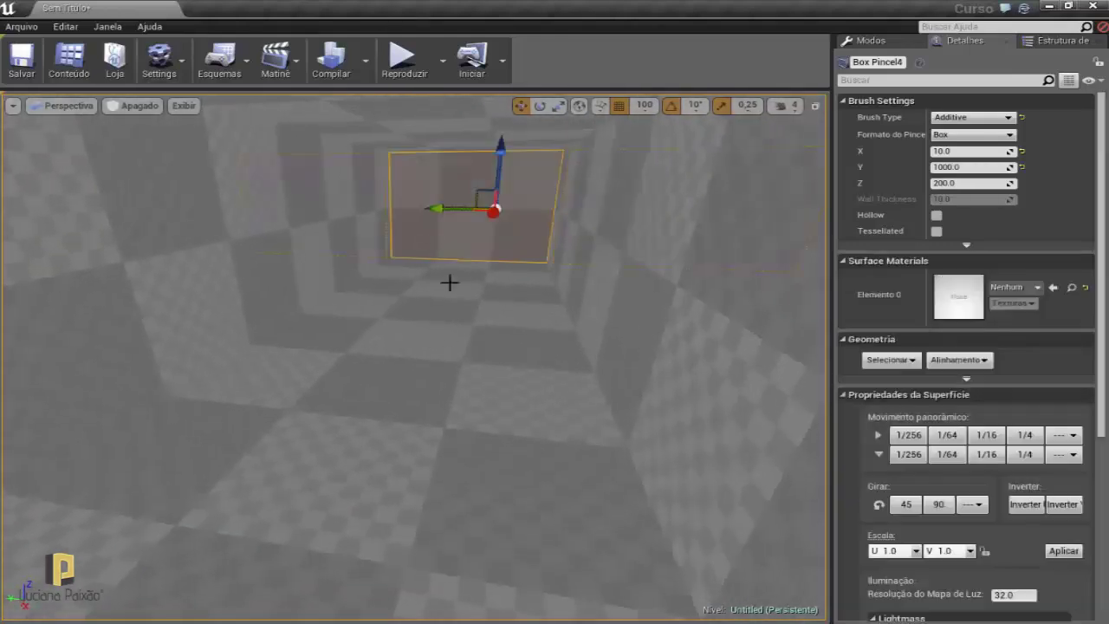
{"action": "right_click_drag", "start_coordinate": [448, 279], "coordinate": [448, 280]}
{"action": "right_click_drag", "start_coordinate": [473, 343], "coordinate": [473, 343]}
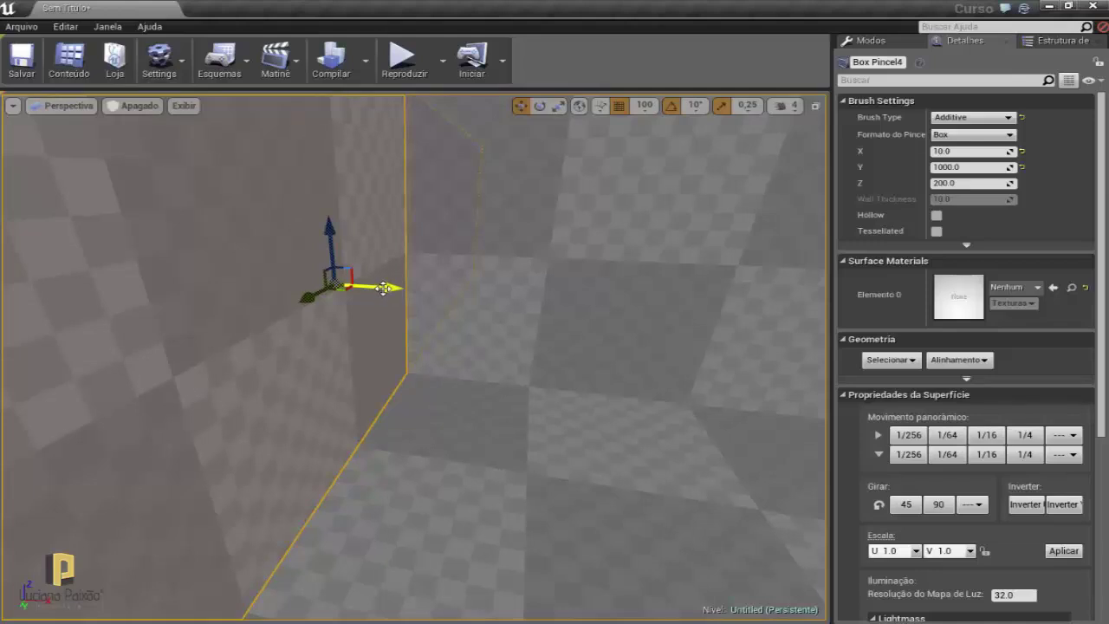
{"action": "left_click", "coordinate": [490, 308]}
{"action": "right_click_drag", "start_coordinate": [490, 309], "coordinate": [489, 309]}
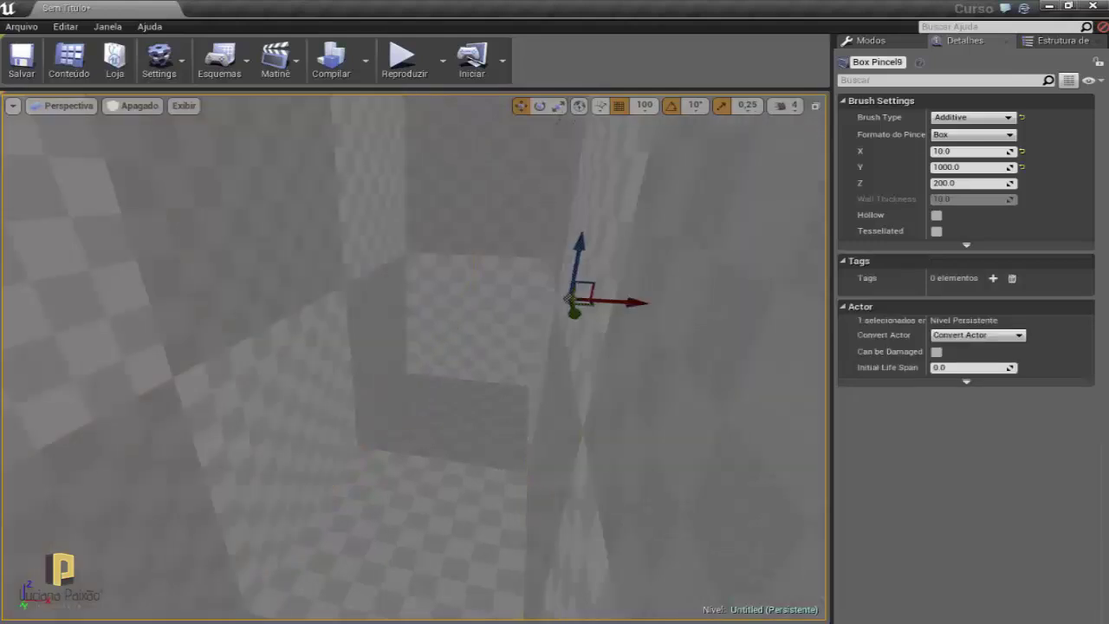
{"action": "right_click_drag", "start_coordinate": [577, 235], "coordinate": [577, 235]}
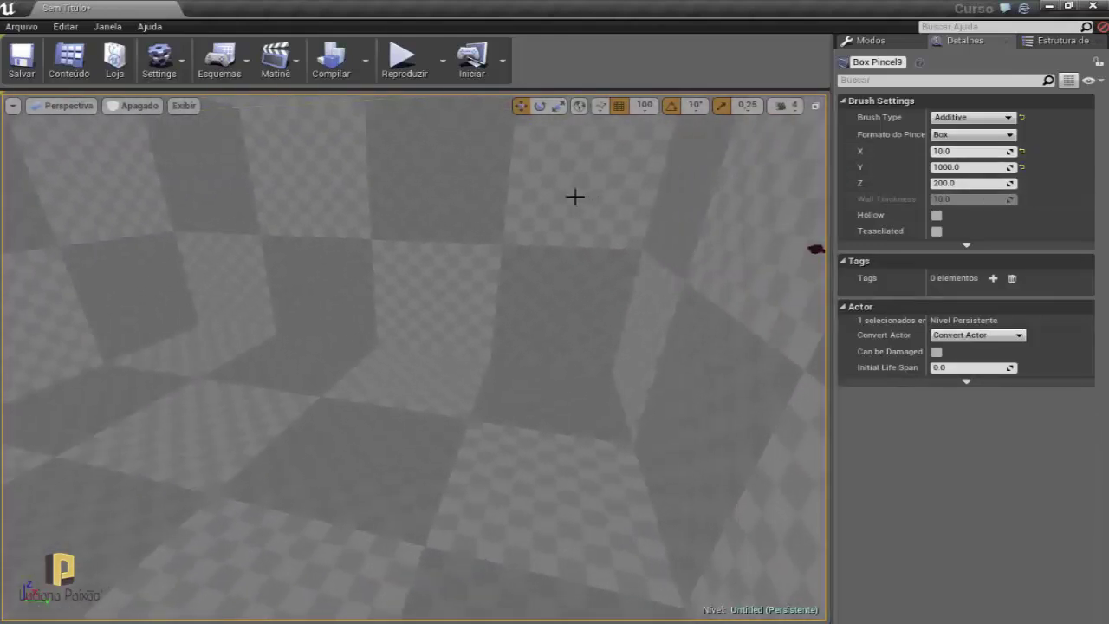
{"action": "left_click", "coordinate": [574, 213]}
{"action": "right_click_drag", "start_coordinate": [577, 235], "coordinate": [577, 234]}
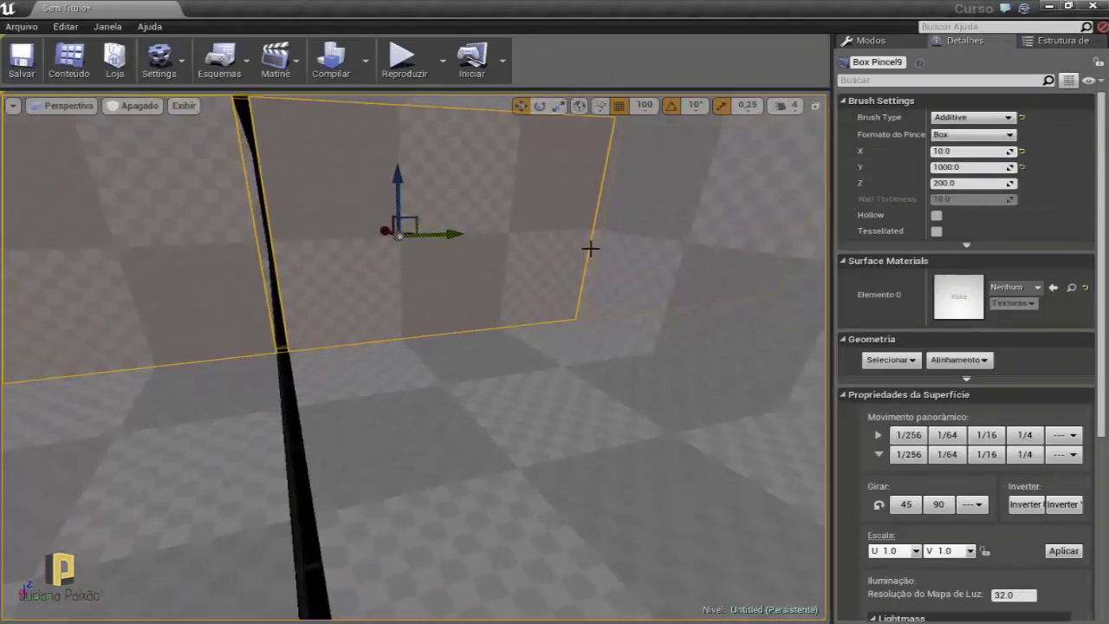
{"action": "right_click_drag", "start_coordinate": [589, 247], "coordinate": [589, 247]}
Set the new brush's Brush Settings Y size to 400.
{"action": "left_click", "coordinate": [967, 167]}
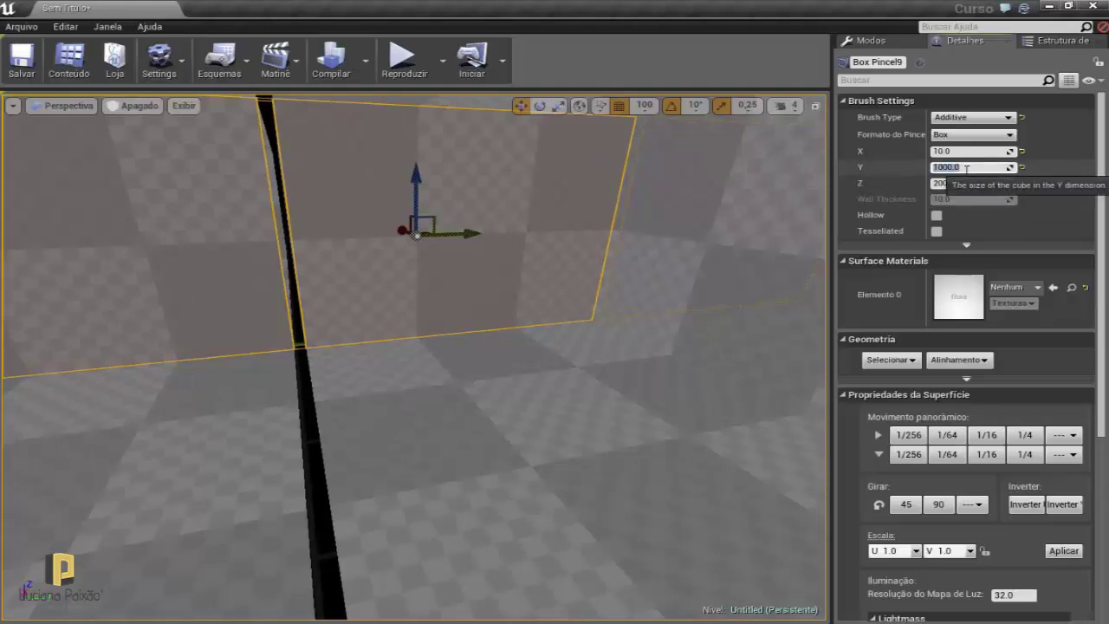
{"action": "type", "text": "20"}
{"action": "key", "text": "Return"}
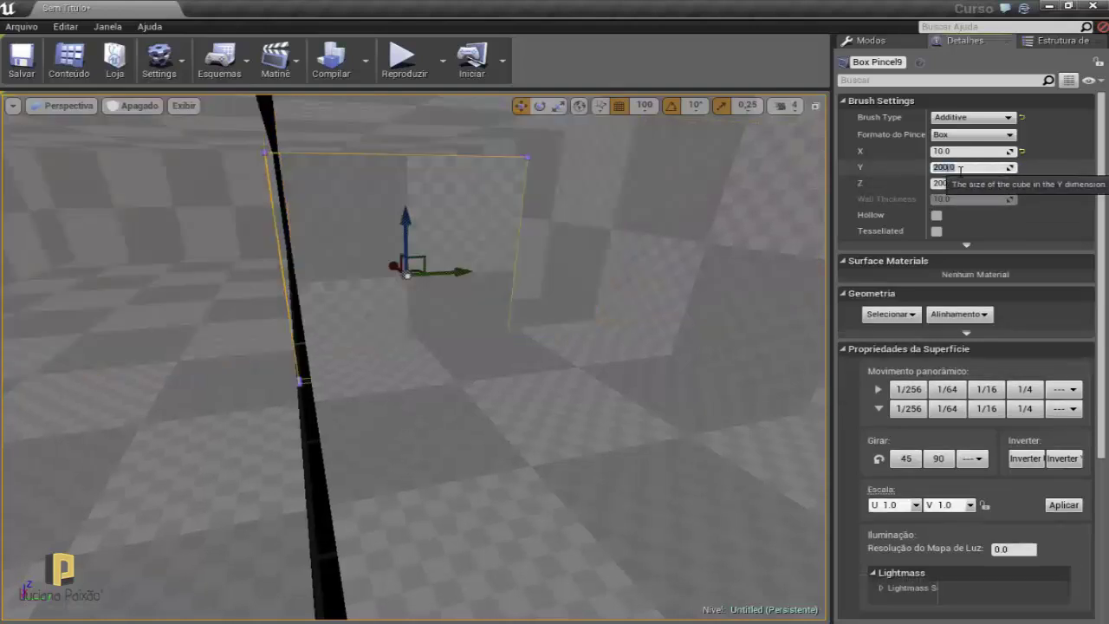
{"action": "mouse_move", "coordinate": [552, 286]}
{"action": "right_mouse_down"}
{"action": "mouse_move", "coordinate": [543, 257]}
{"action": "mouse_move", "coordinate": [504, 258]}
{"action": "right_mouse_up"}
{"action": "left_click", "coordinate": [962, 169]}
{"action": "type", "text": "300"}
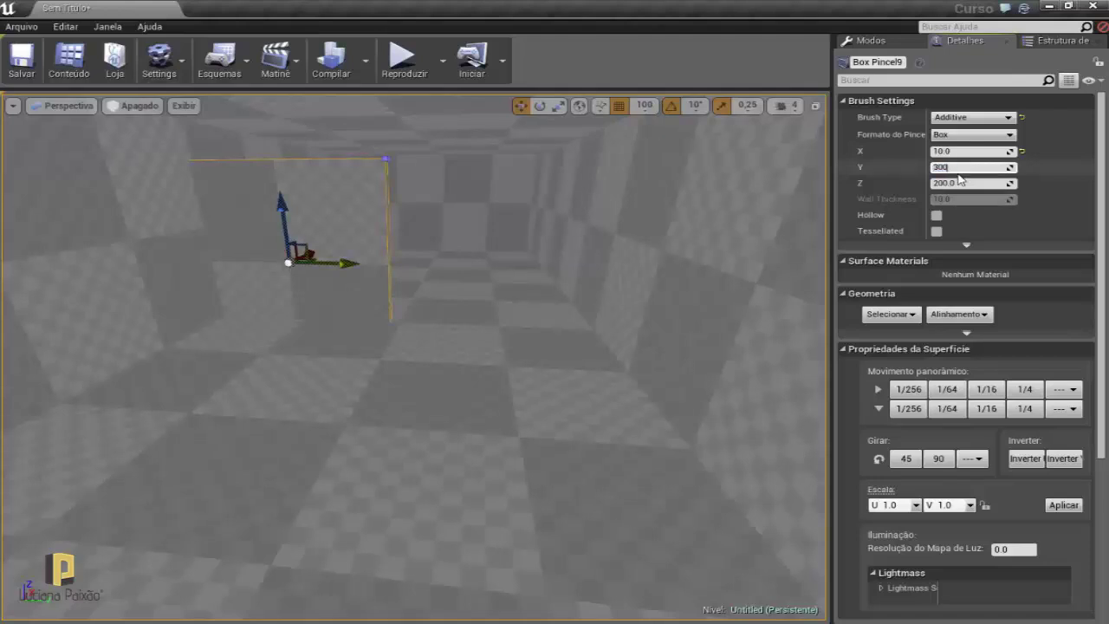
{"action": "key", "text": "Return"}
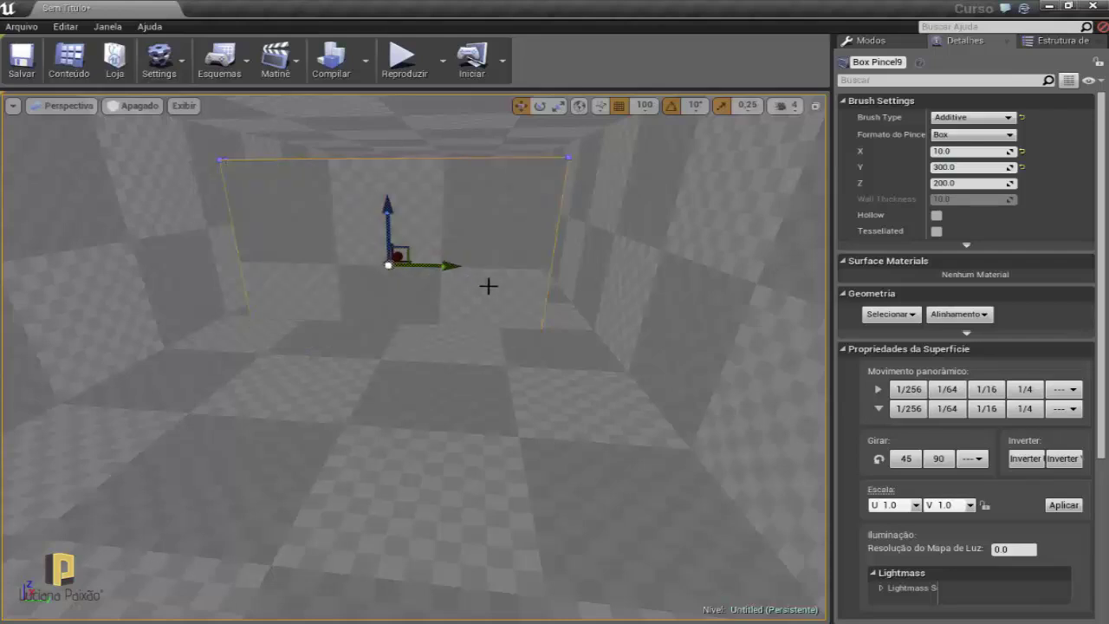
{"action": "left_click", "coordinate": [944, 167]}
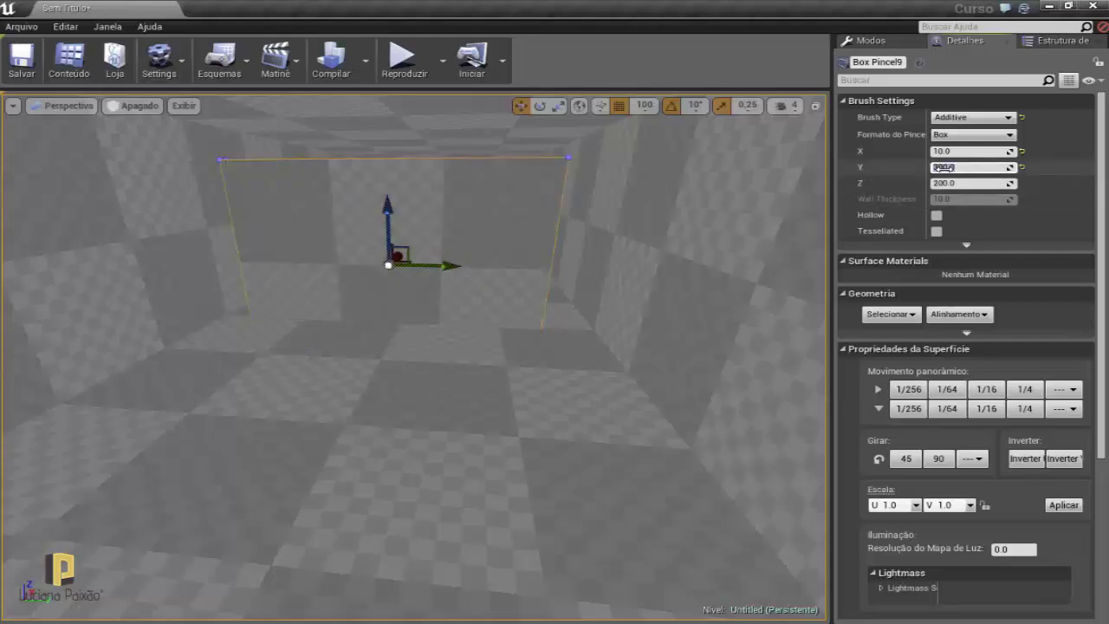
{"action": "type", "text": "350"}
{"action": "key", "text": "Return"}
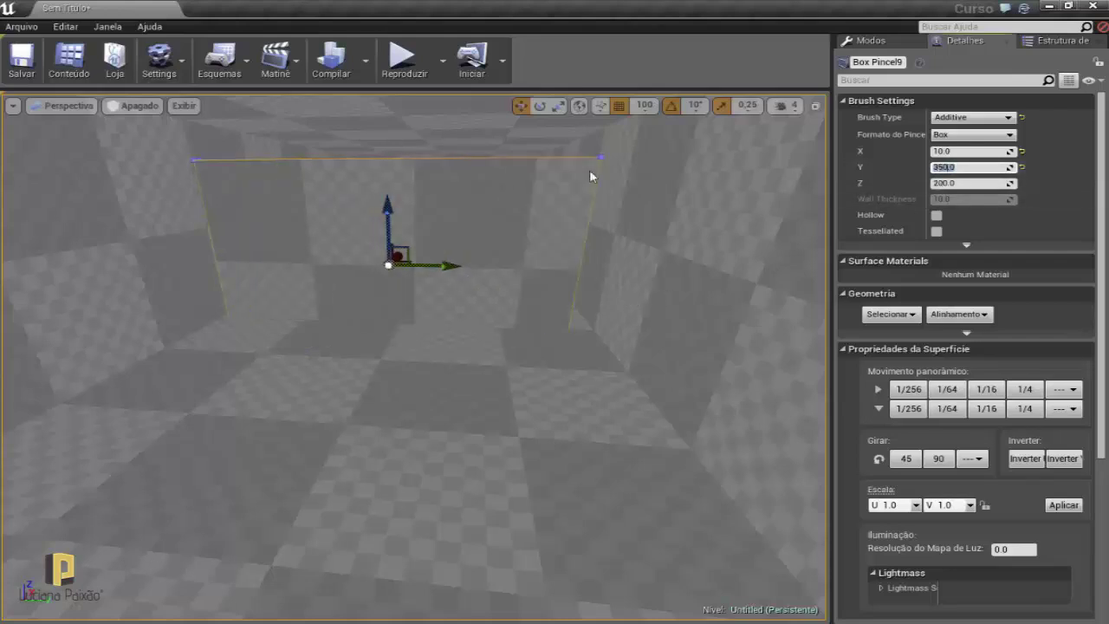
{"action": "type", "text": "400"}
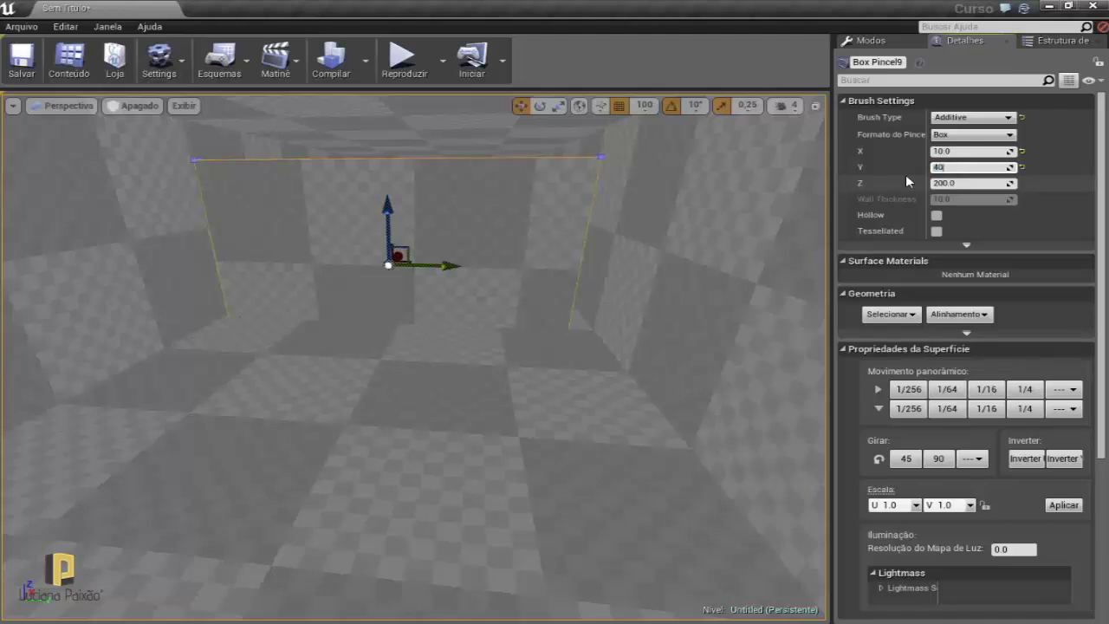
{"action": "key", "text": "Return"}
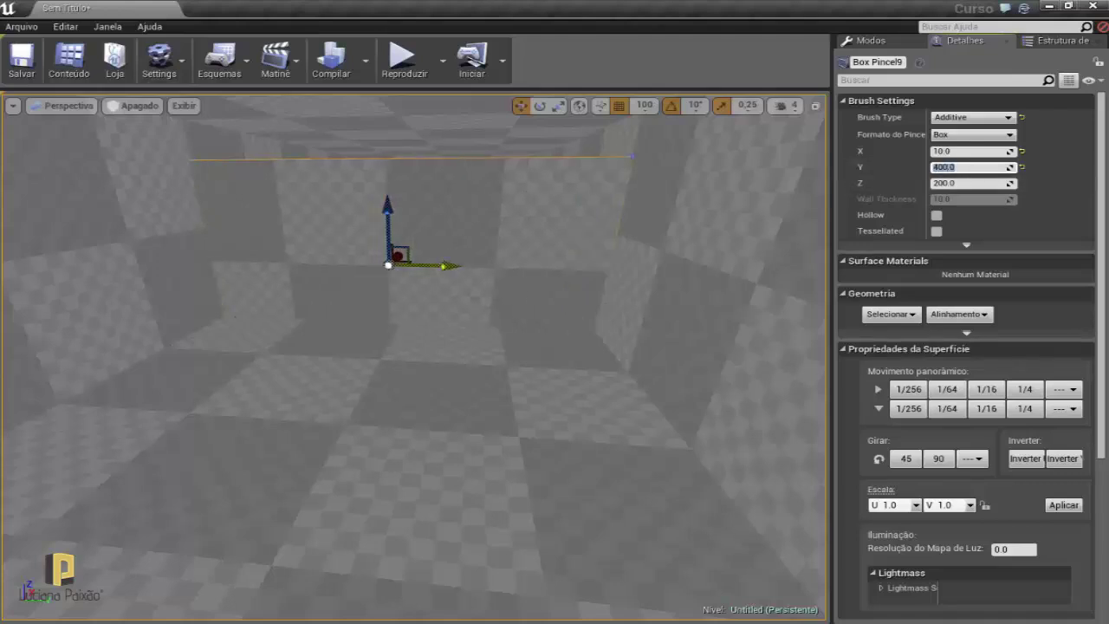
Inspect the 10×400×200 partition and restore the four-viewport layout.
{"action": "left_click_drag", "start_coordinate": [443, 266], "coordinate": [399, 265]}
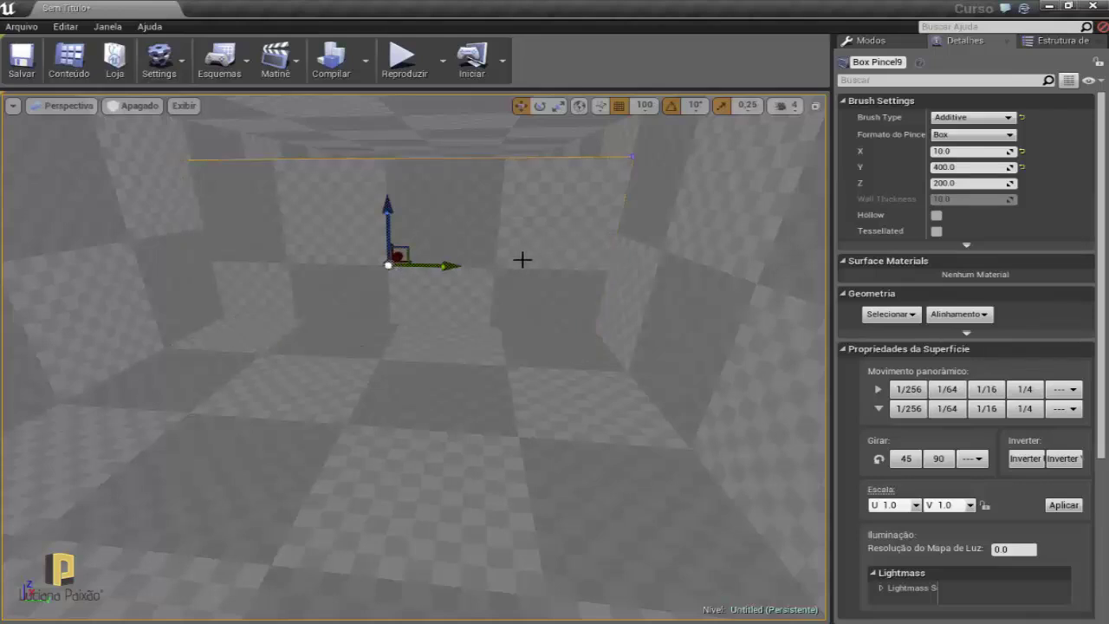
{"action": "right_click_drag", "start_coordinate": [564, 260], "coordinate": [592, 230]}
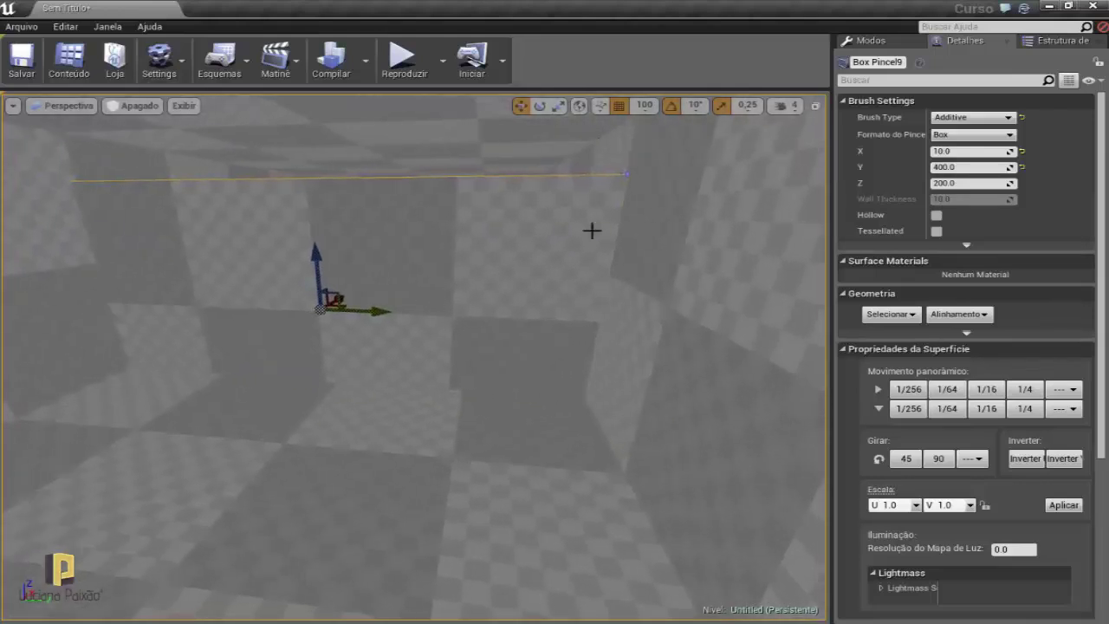
{"action": "left_click", "coordinate": [815, 105]}
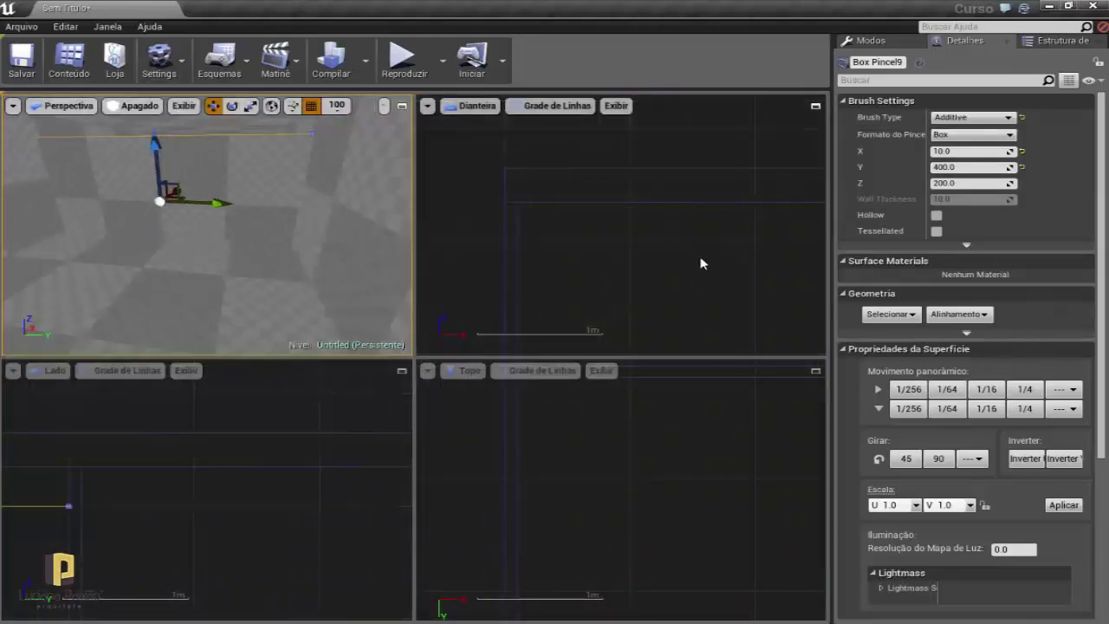
Frame Box Pincel9 in the views, delete it, then undo the deletion.
{"action": "right_click_drag", "start_coordinate": [702, 264], "coordinate": [684, 246]}
{"action": "key", "text": "f"}
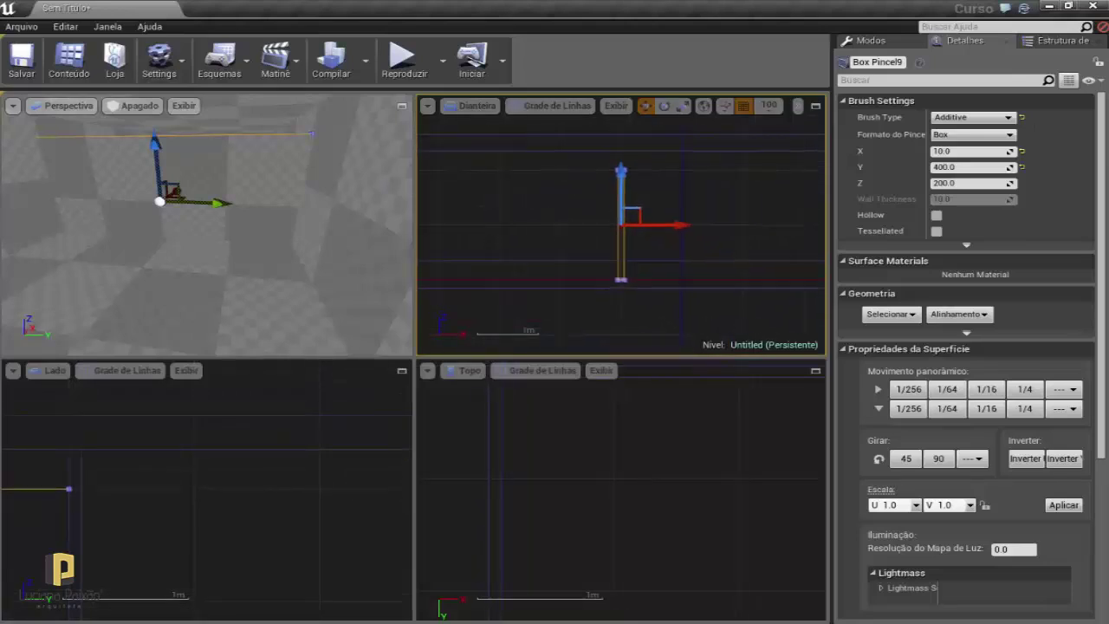
{"action": "key", "text": "Delete"}
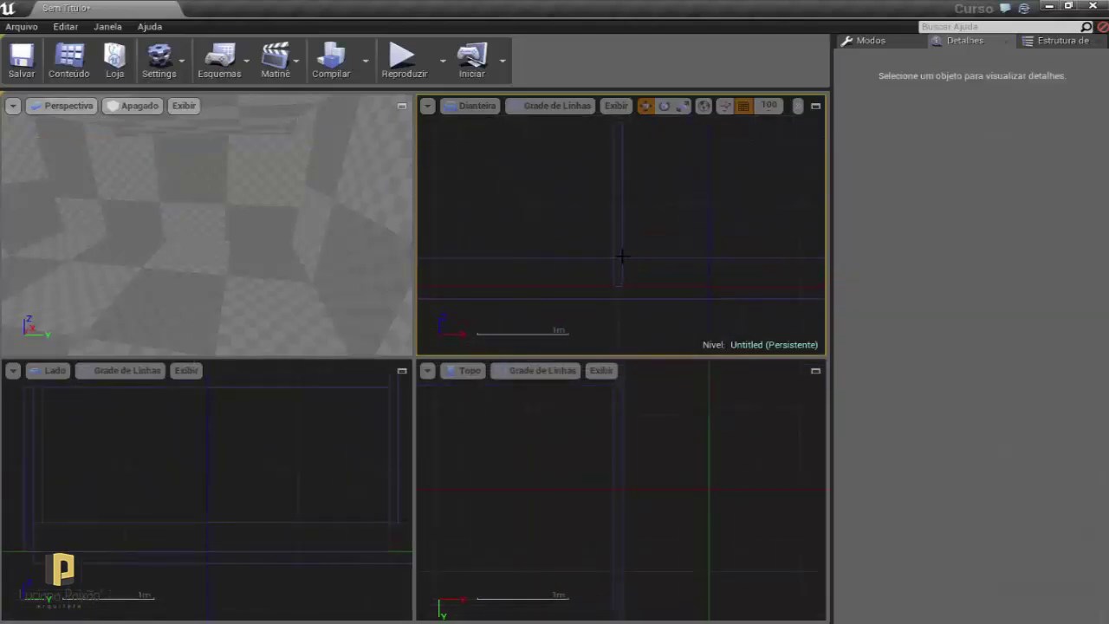
{"action": "key", "text": "ctrl+z"}
{"action": "right_click_drag", "start_coordinate": [217, 235], "coordinate": [203, 235]}
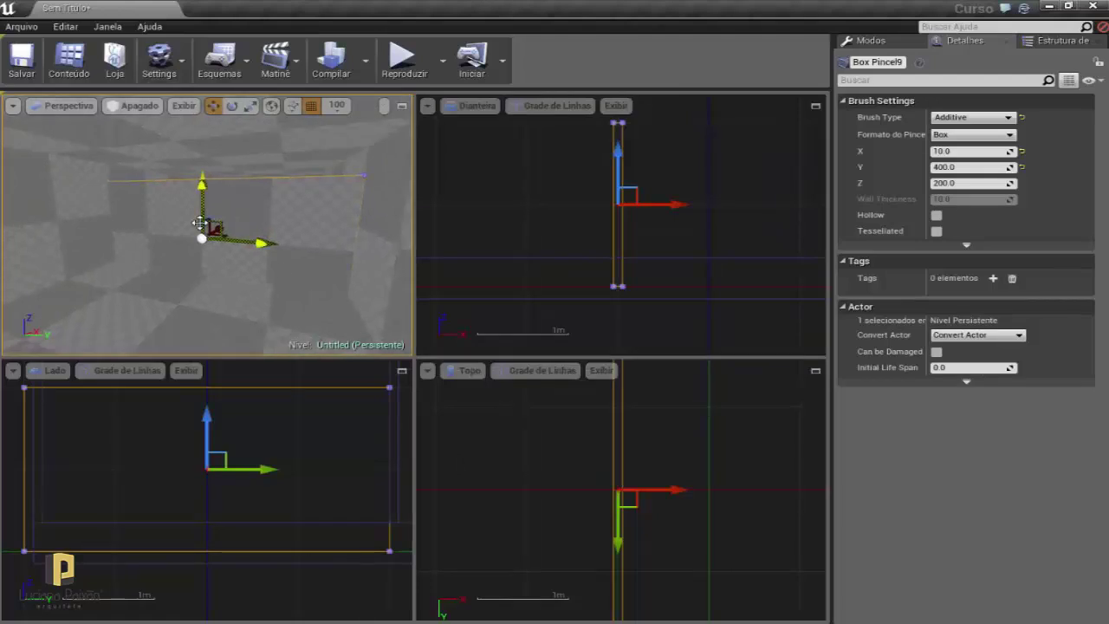
Set grid snapping to 5 and frame the brush in the front view.
{"action": "left_click", "coordinate": [337, 106]}
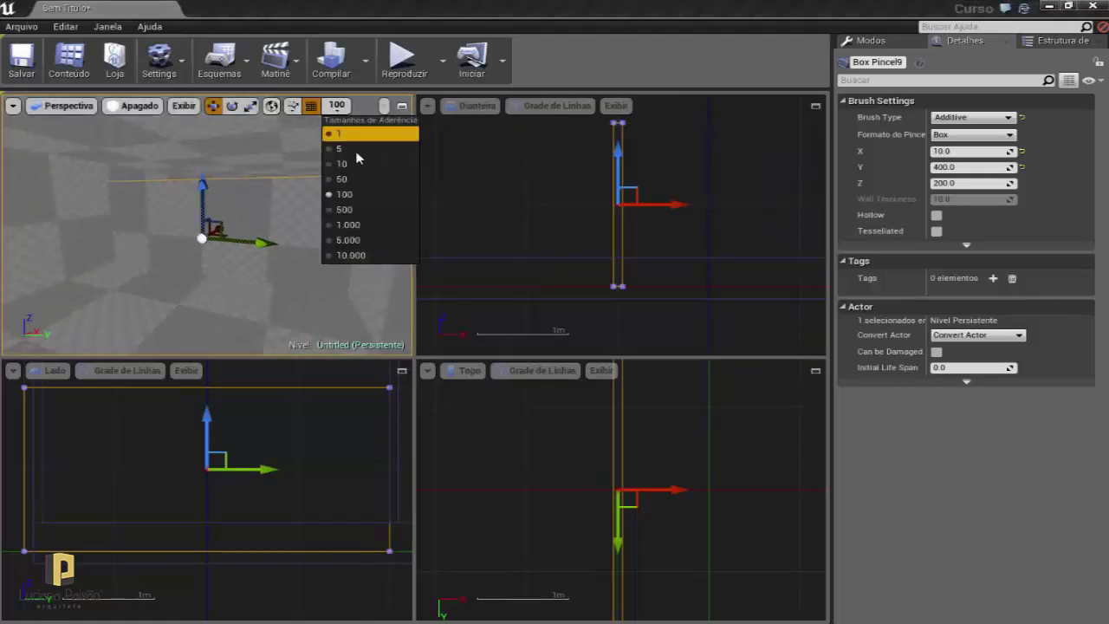
{"action": "left_click", "coordinate": [349, 153]}
{"action": "mouse_move", "coordinate": [208, 225]}
{"action": "right_mouse_down"}
{"action": "mouse_move", "coordinate": [193, 223]}
{"action": "mouse_move", "coordinate": [208, 245]}
{"action": "right_mouse_up"}
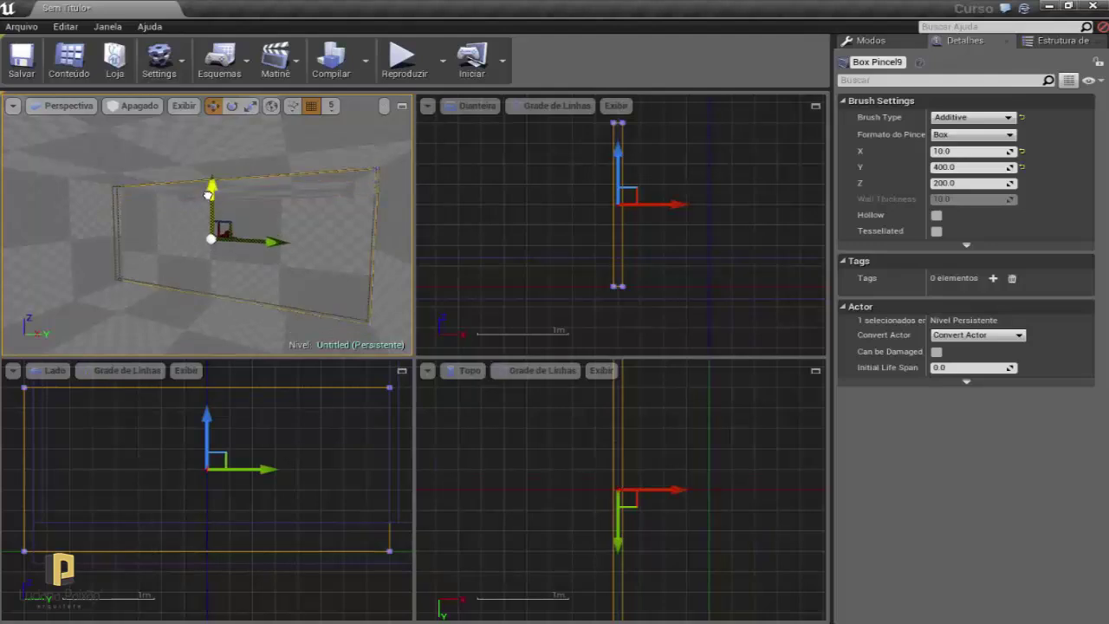
{"action": "scroll", "coordinate": [525, 247], "scroll_direction": "up", "scroll_amount": 3}
{"action": "right_click_drag", "start_coordinate": [545, 248], "coordinate": [554, 346]}
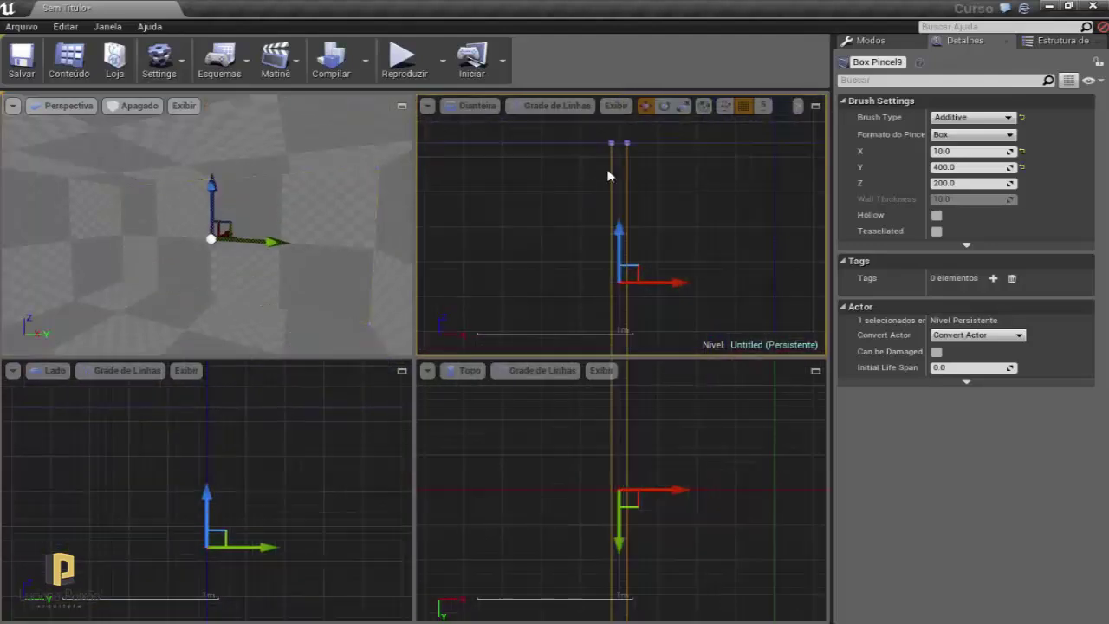
{"action": "scroll", "coordinate": [606, 143], "scroll_direction": "up", "scroll_amount": 3}
{"action": "scroll", "coordinate": [597, 165], "scroll_direction": "up", "scroll_amount": 3}
{"action": "scroll", "coordinate": [589, 182], "scroll_direction": "up", "scroll_amount": 2}
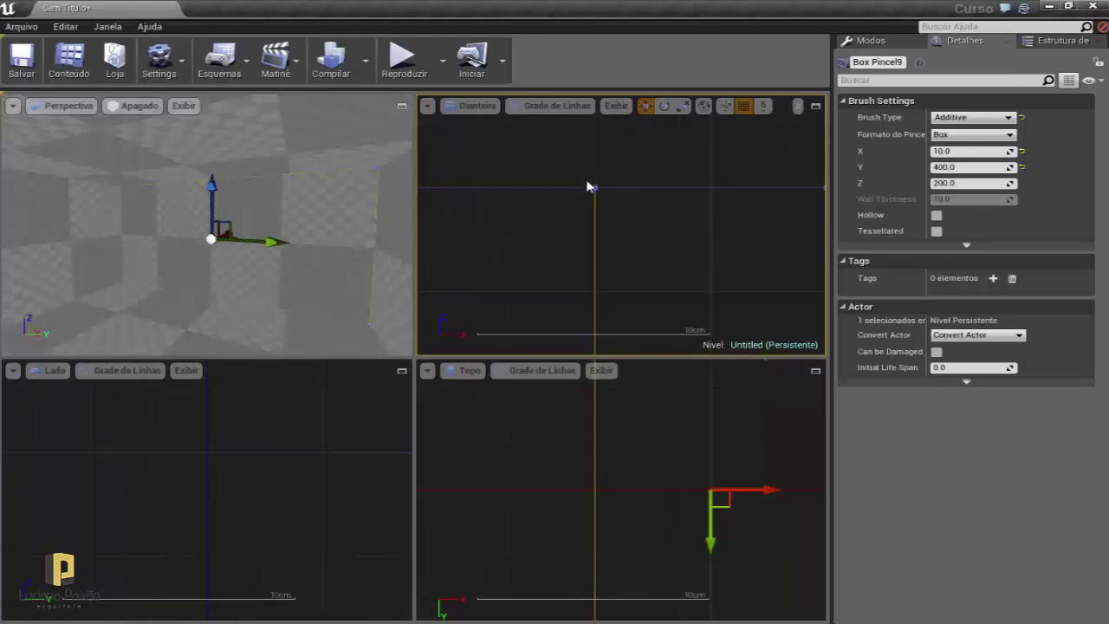
Reselect Box Pincel9, then deselect it and fly the perspective camera around the room.
{"action": "left_click", "coordinate": [591, 213]}
{"action": "left_click", "coordinate": [590, 203]}
{"action": "scroll", "coordinate": [577, 235], "scroll_direction": "down", "scroll_amount": 3}
{"action": "scroll", "coordinate": [290, 283], "scroll_direction": "up", "scroll_amount": 2}
{"action": "right_click_drag", "start_coordinate": [290, 283], "coordinate": [290, 284]}
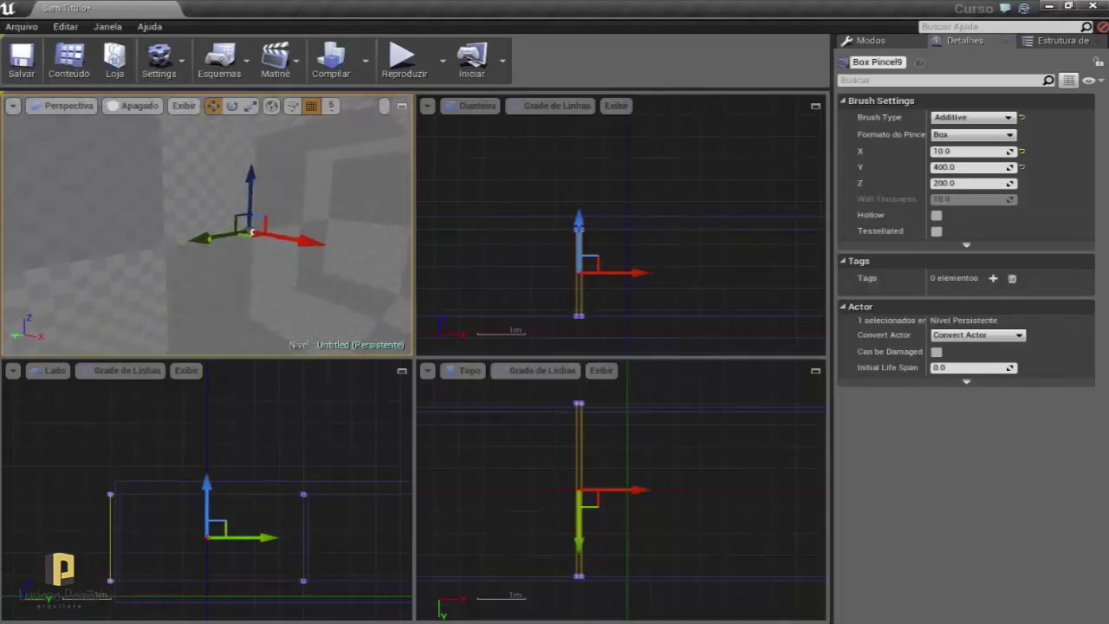
{"action": "right_click_drag", "start_coordinate": [290, 283], "coordinate": [265, 297]}
{"action": "key", "text": "Escape"}
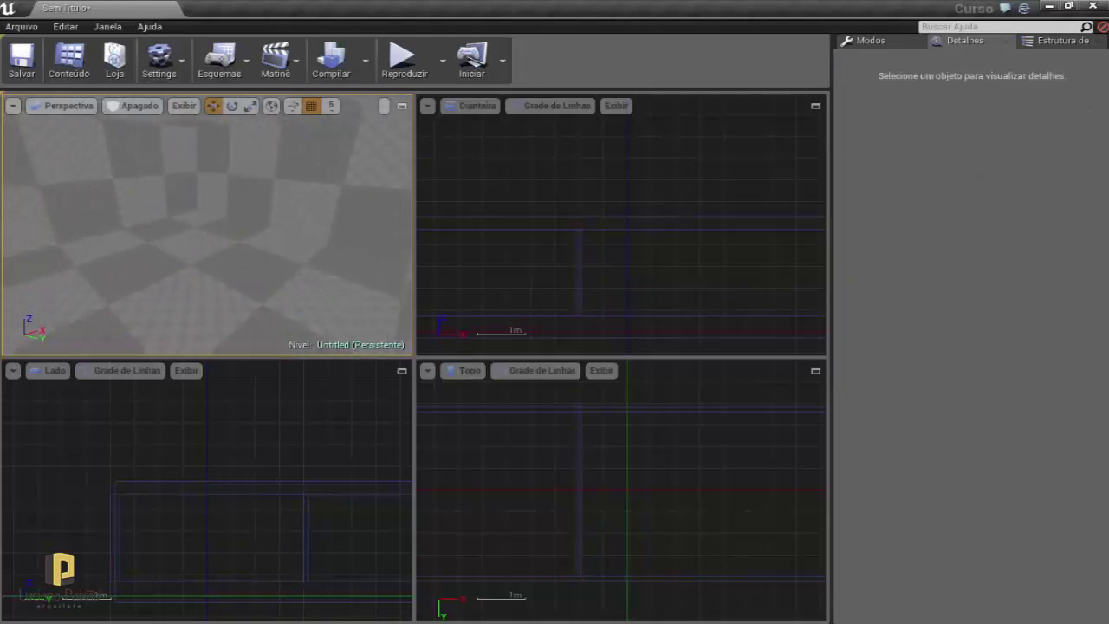
{"action": "right_click_drag", "start_coordinate": [265, 297], "coordinate": [265, 297]}
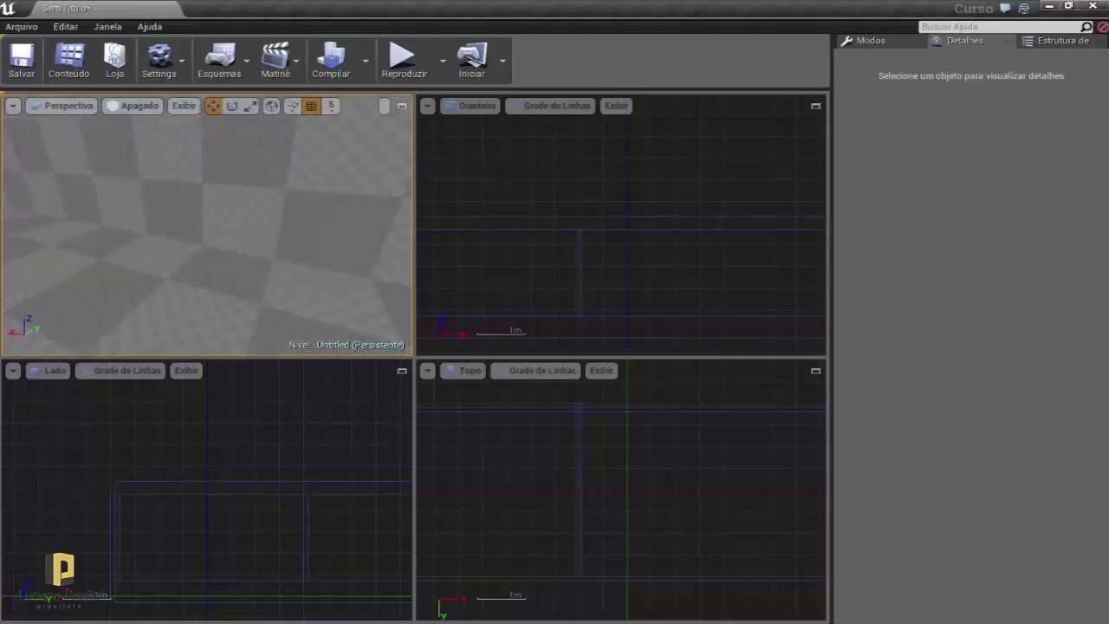
{"action": "right_click_drag", "start_coordinate": [206, 225], "coordinate": [206, 225]}
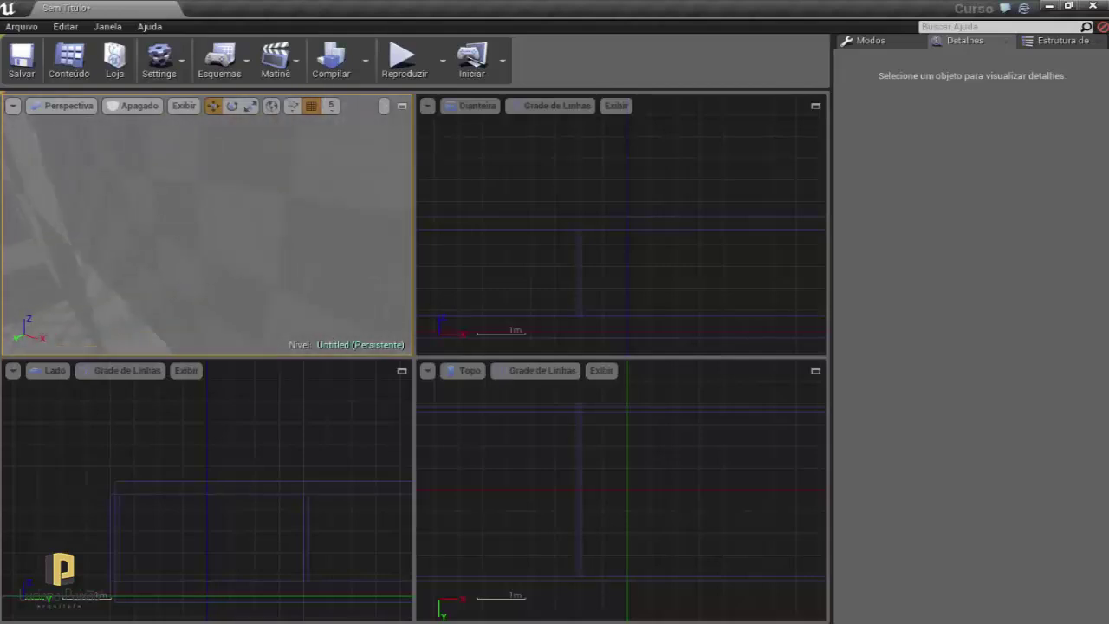
{"action": "right_click_drag", "start_coordinate": [177, 164], "coordinate": [176, 164]}
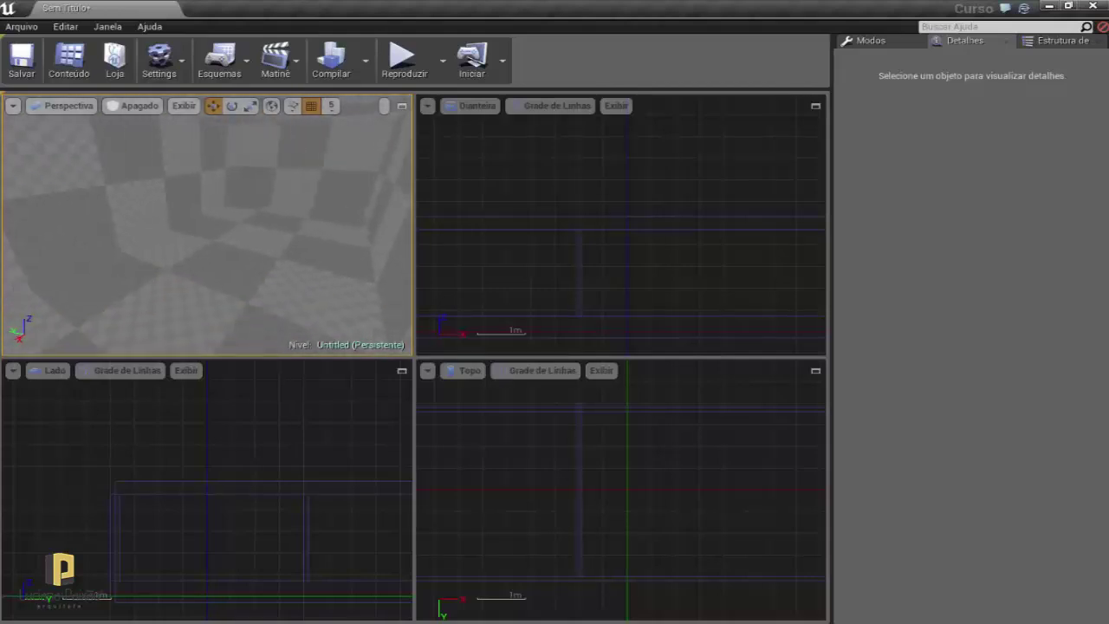
Duplicate Box Pincel9 into Box Pincel10 and orbit the view around the copy.
{"action": "left_click", "coordinate": [252, 231]}
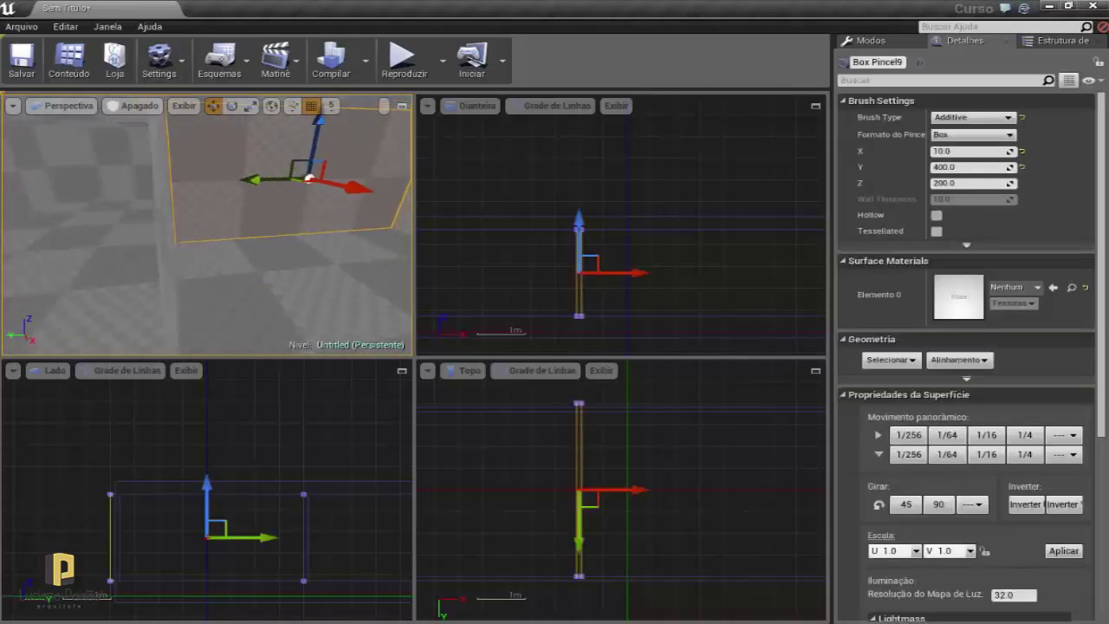
{"action": "left_click_drag", "start_coordinate": [259, 178], "coordinate": [210, 284], "text": "alt"}
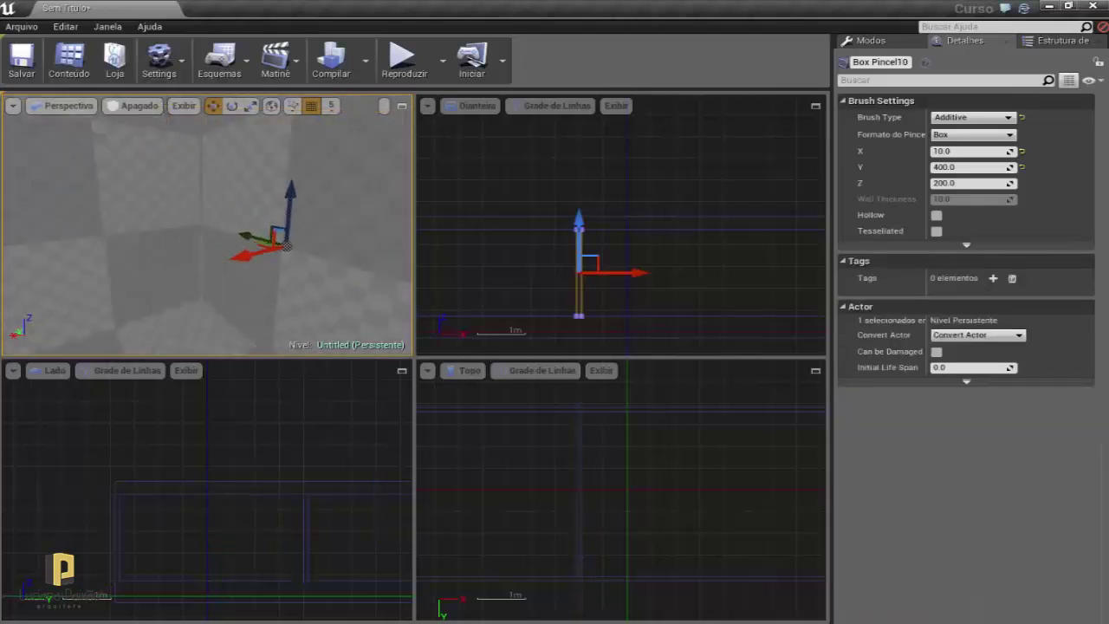
{"action": "key", "text": "f"}
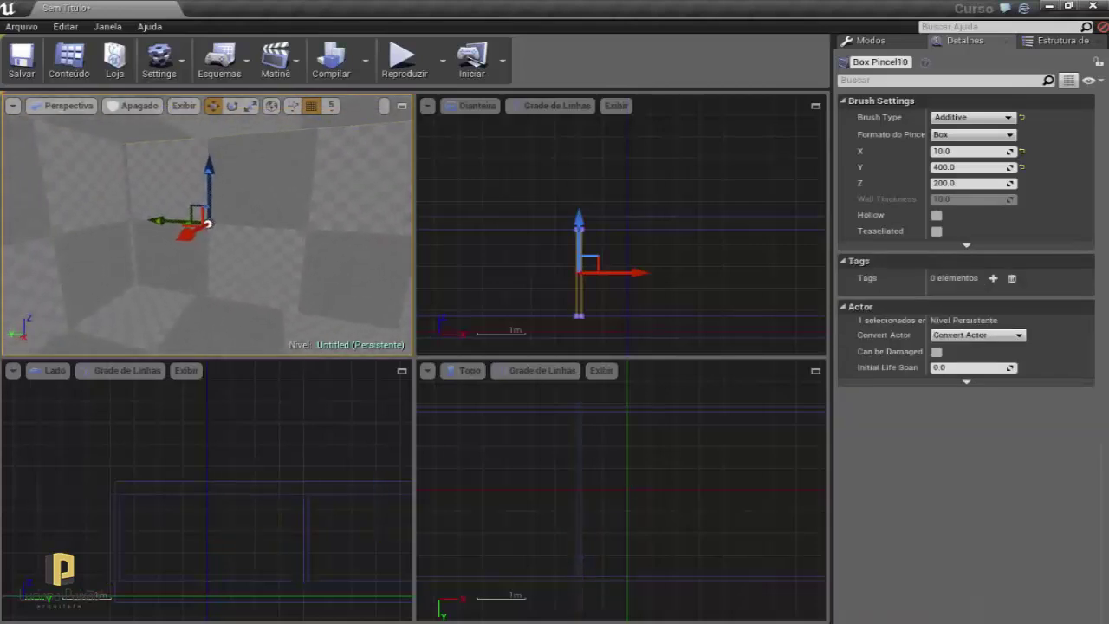
{"action": "left_click_drag", "start_coordinate": [188, 254], "coordinate": [204, 254], "text": "alt"}
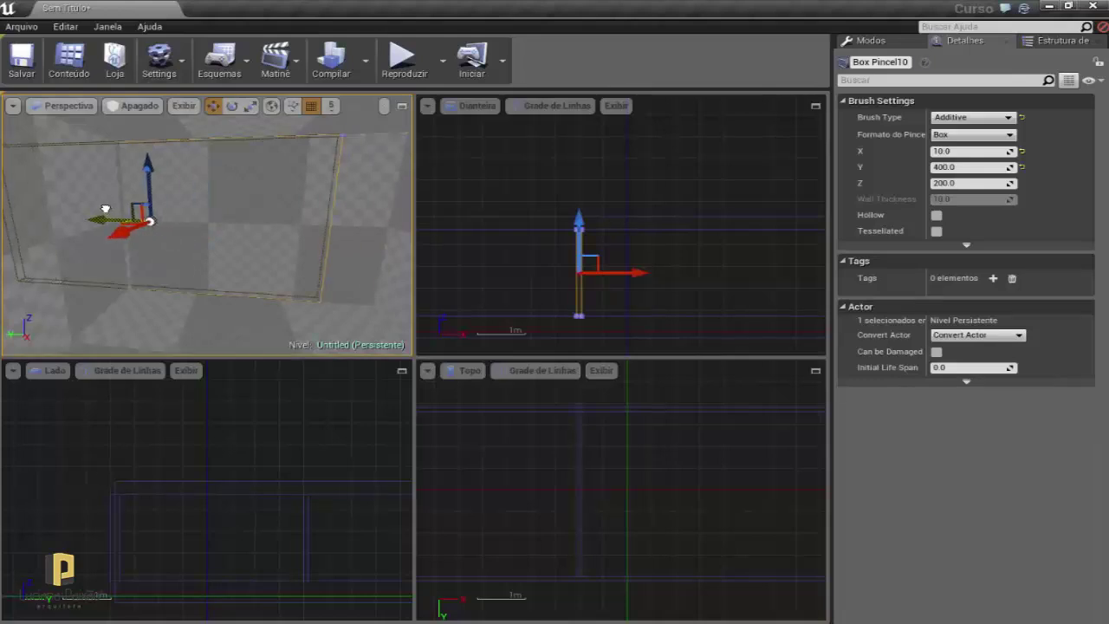
{"action": "left_click_drag", "start_coordinate": [73, 201], "coordinate": [225, 279], "text": "alt"}
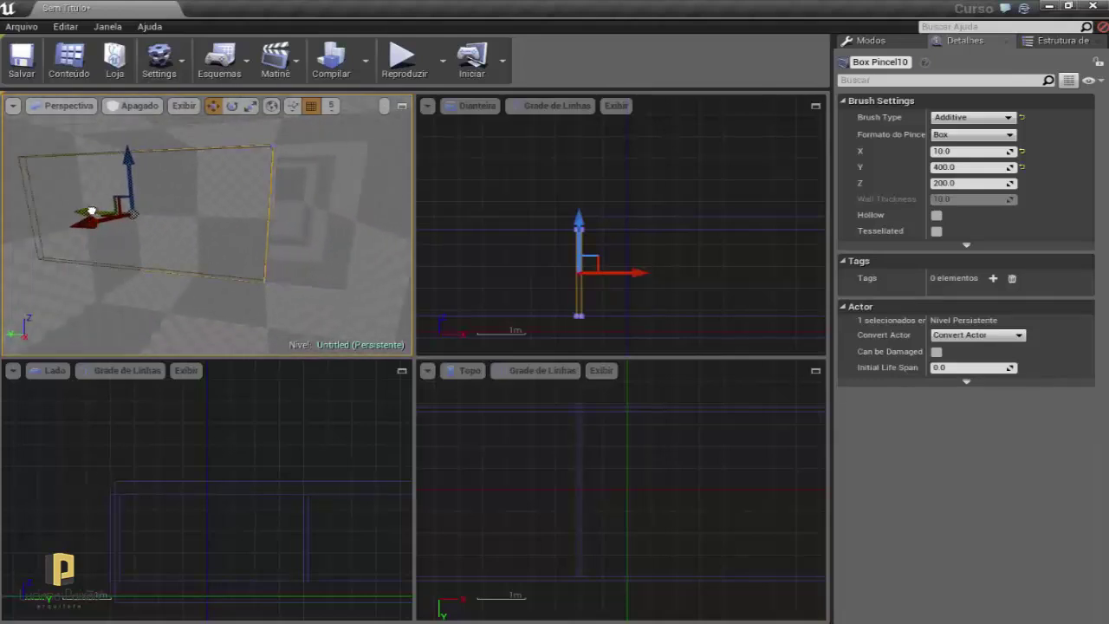
{"action": "mouse_move", "coordinate": [95, 208]}
{"action": "left_mouse_down", "text": "alt"}
{"action": "mouse_move", "coordinate": [212, 282]}
{"action": "mouse_move", "coordinate": [62, 186]}
{"action": "left_mouse_up", "text": "alt"}
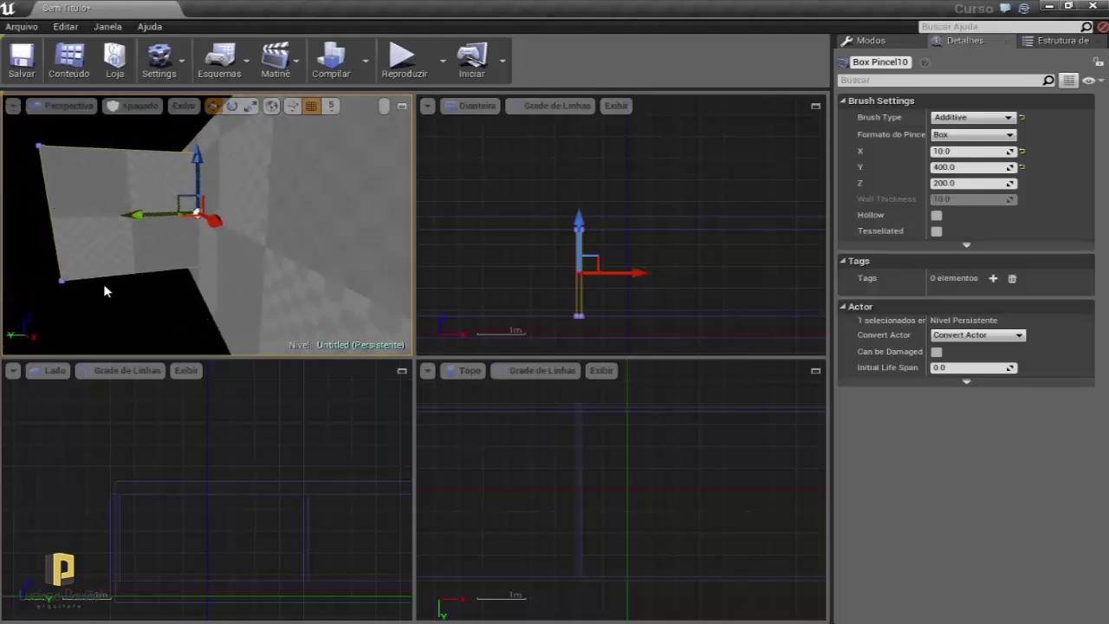
{"action": "mouse_move", "coordinate": [104, 291]}
{"action": "left_mouse_down", "text": "alt"}
{"action": "mouse_move", "coordinate": [257, 266]}
{"action": "mouse_move", "coordinate": [120, 205]}
{"action": "left_mouse_up", "text": "alt"}
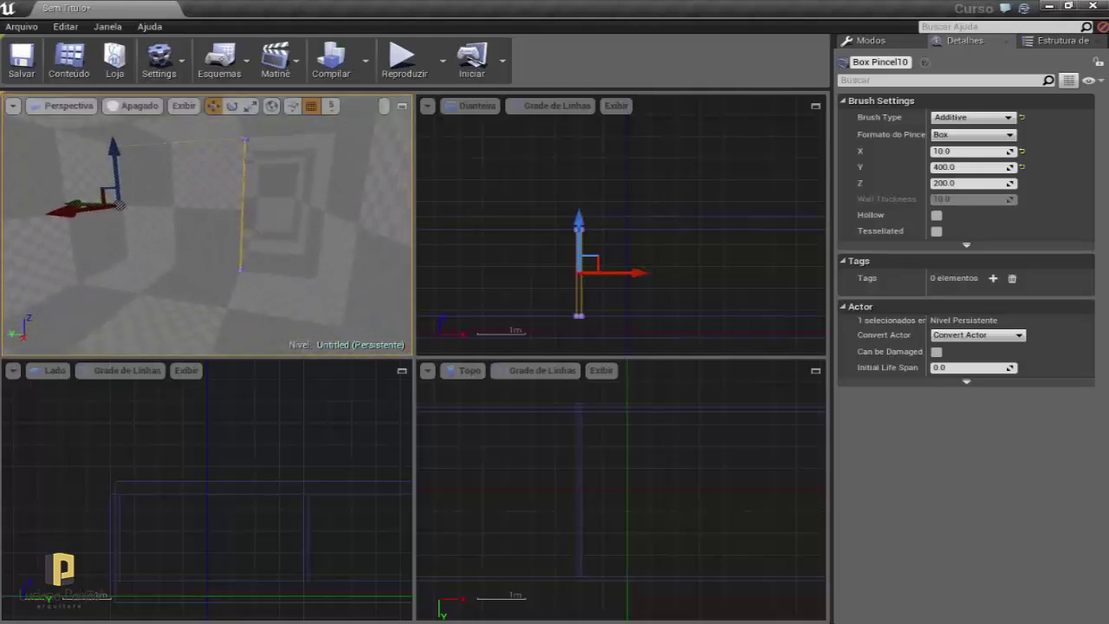
{"action": "left_click_drag", "start_coordinate": [120, 205], "coordinate": [178, 280], "text": "alt"}
Try a 40° rotated copy of the brush, delete it, and reselect Box Pincel10.
{"action": "key", "text": "e"}
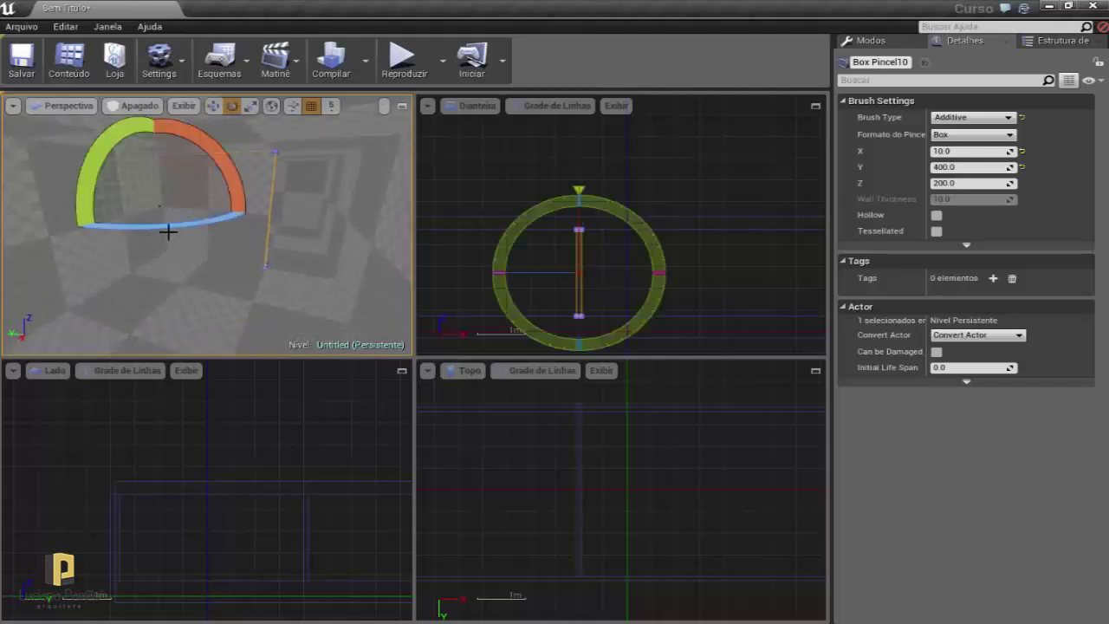
{"action": "mouse_move", "coordinate": [178, 223]}
{"action": "left_mouse_down", "text": "alt"}
{"action": "mouse_move", "coordinate": [242, 212]}
{"action": "mouse_move", "coordinate": [264, 263]}
{"action": "left_mouse_up", "text": "alt"}
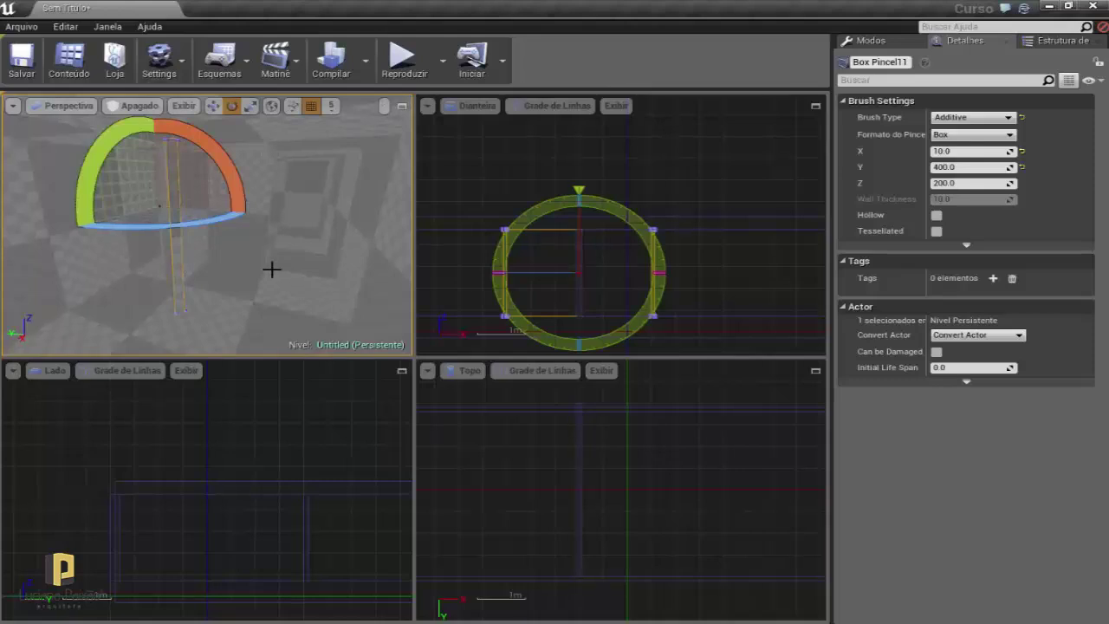
{"action": "key", "text": "Delete"}
{"action": "left_click", "coordinate": [222, 217]}
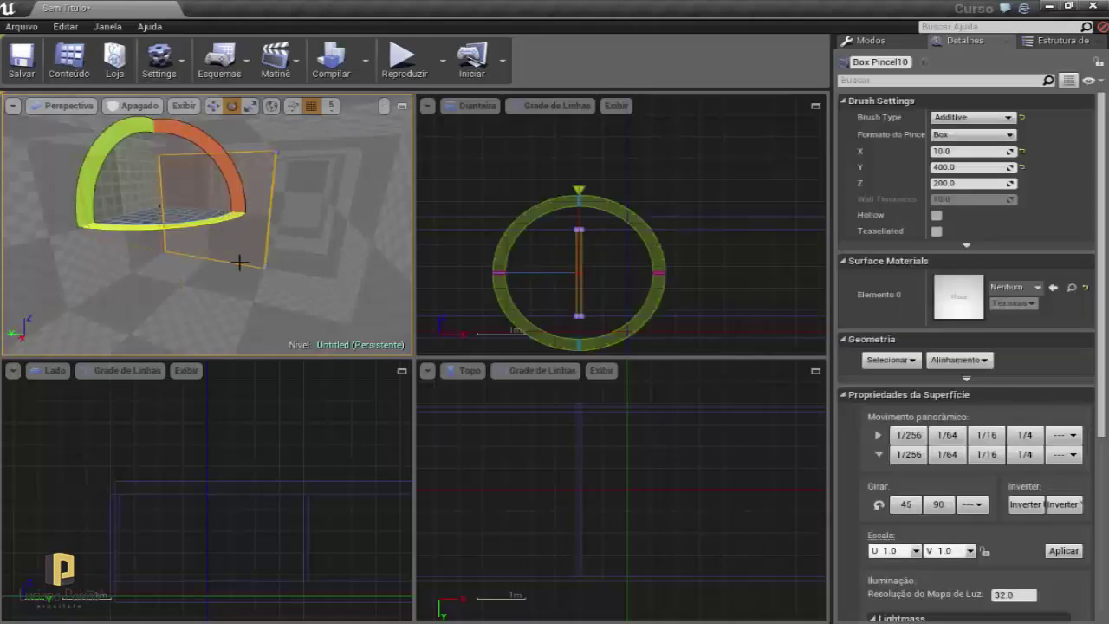
Duplicate Box Pincel10 while rotating it, creating Box Pincel11 running crosswise.
{"action": "left_click_drag", "start_coordinate": [239, 262], "coordinate": [248, 276], "text": "alt"}
{"action": "key", "text": "w"}
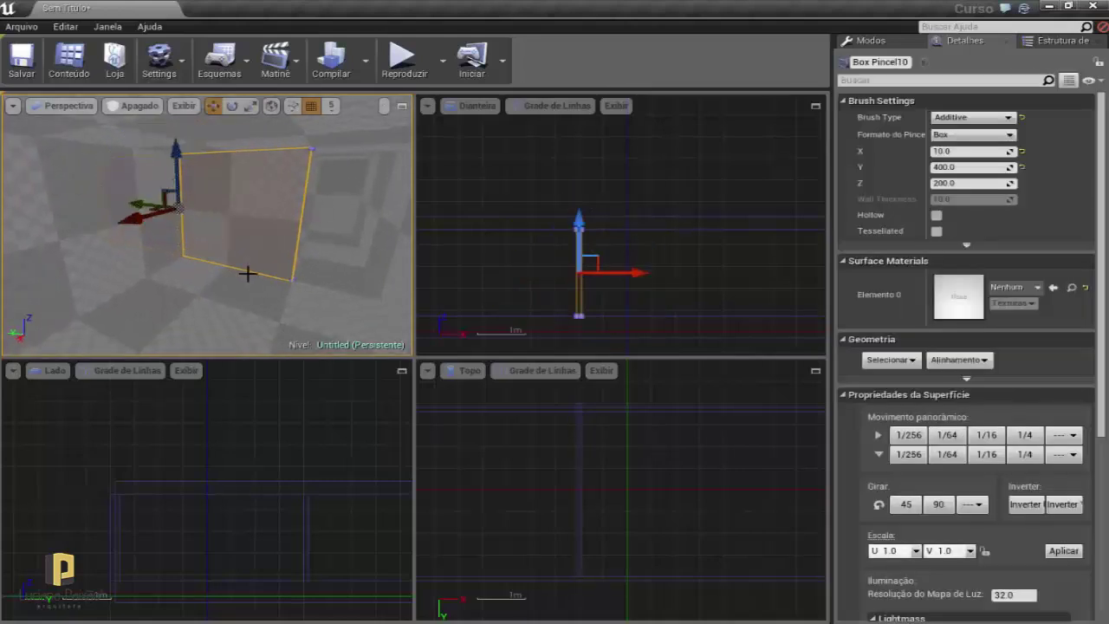
{"action": "key", "text": "e"}
{"action": "key", "text": "w"}
{"action": "mouse_move", "coordinate": [248, 276]}
{"action": "left_mouse_down"}
{"action": "mouse_move", "coordinate": [247, 285]}
{"action": "mouse_move", "coordinate": [243, 247]}
{"action": "left_mouse_up"}
{"action": "key", "text": "e"}
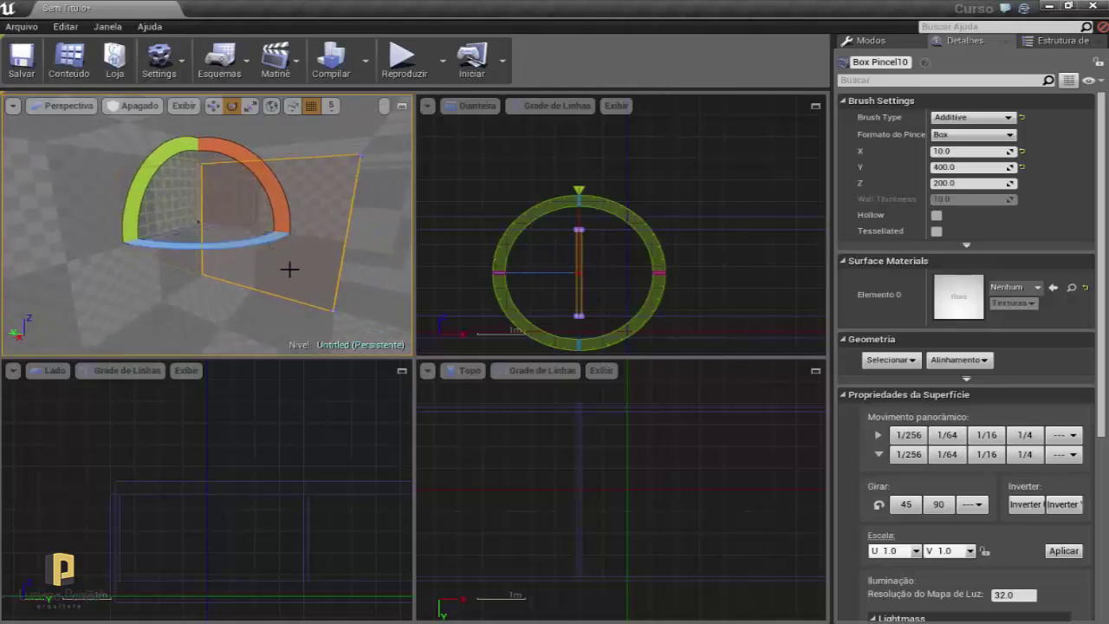
{"action": "mouse_move", "coordinate": [276, 246]}
{"action": "left_mouse_down", "text": "alt"}
{"action": "mouse_move", "coordinate": [295, 227]}
{"action": "mouse_move", "coordinate": [314, 248]}
{"action": "left_mouse_up", "text": "alt"}
{"action": "key", "text": "w"}
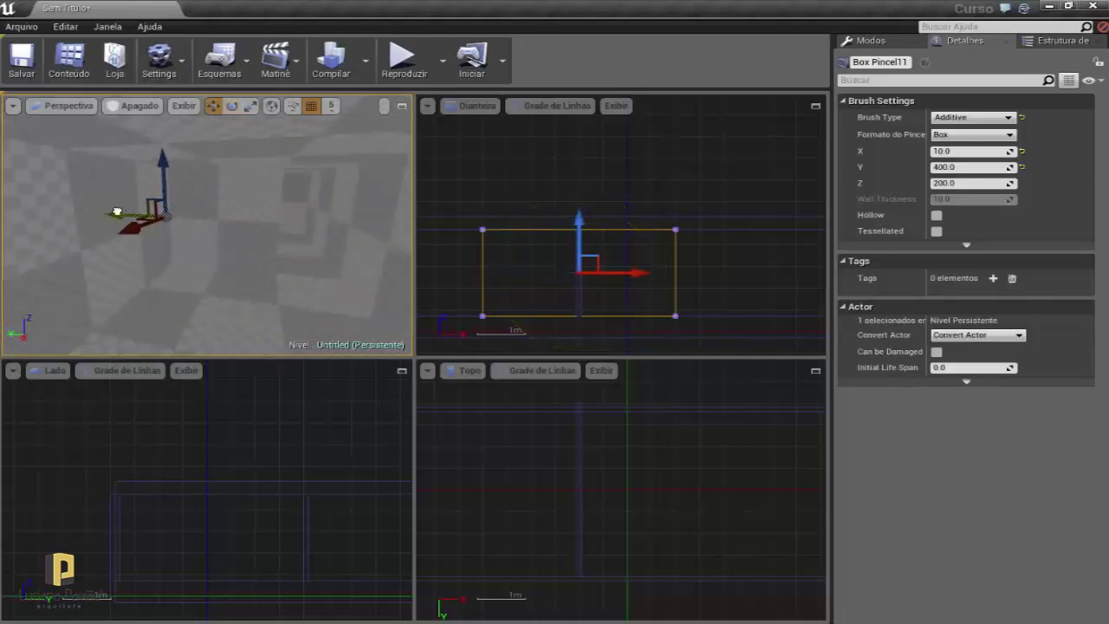
{"action": "left_click_drag", "start_coordinate": [117, 212], "coordinate": [221, 228], "text": "alt"}
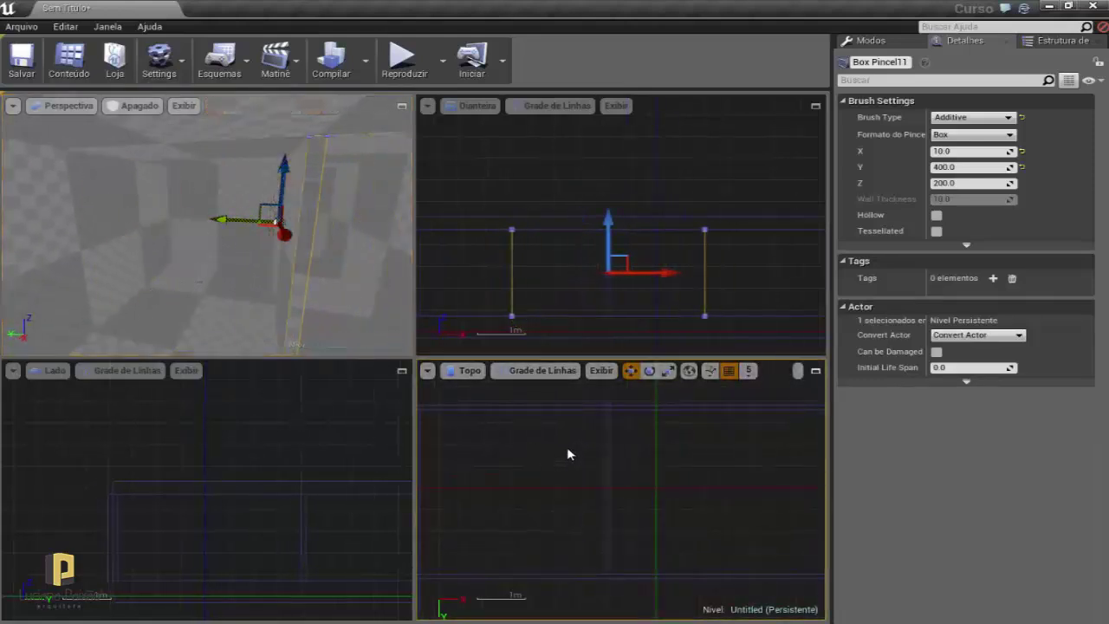
{"action": "key", "text": "f"}
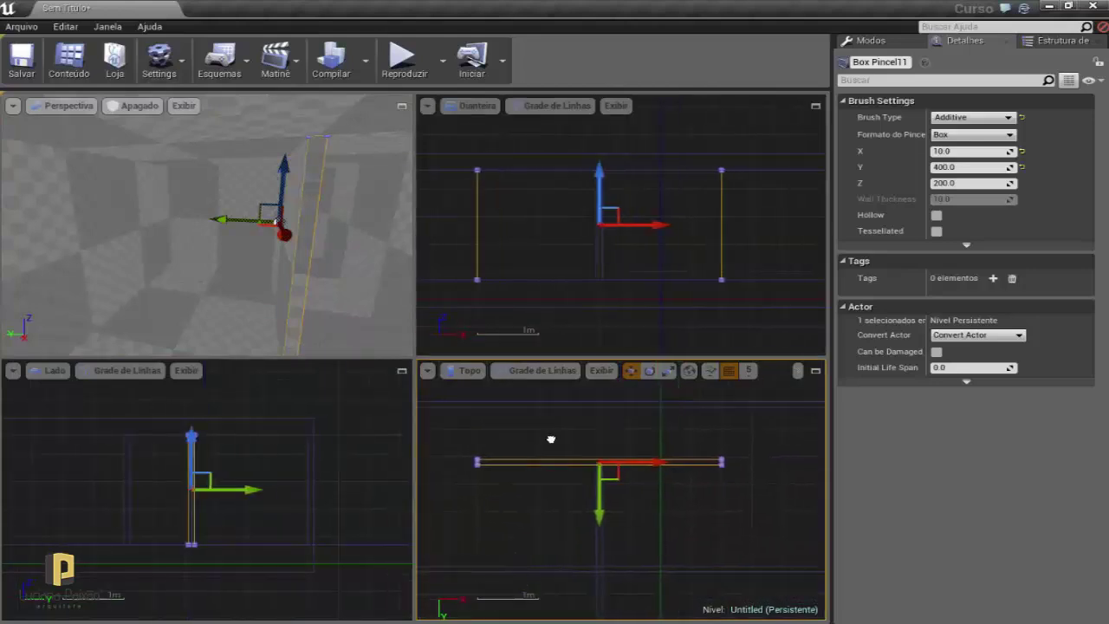
{"action": "left_click_drag", "start_coordinate": [611, 433], "coordinate": [663, 425]}
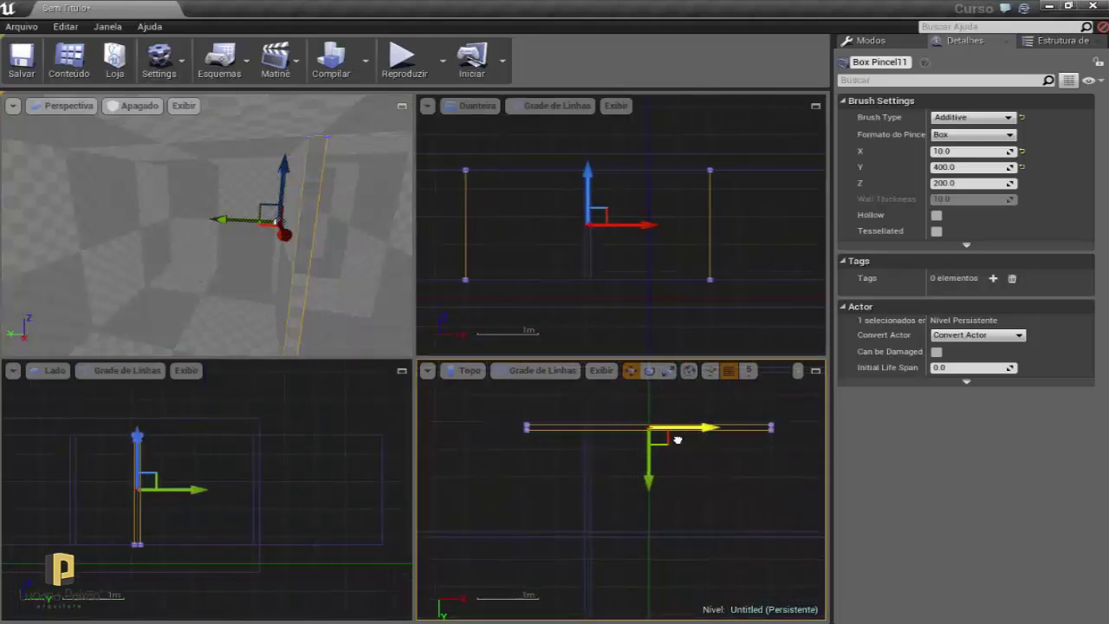
{"action": "scroll", "coordinate": [662, 425], "scroll_direction": "down", "scroll_amount": 2}
{"action": "scroll", "coordinate": [664, 428], "scroll_direction": "down", "scroll_amount": 2}
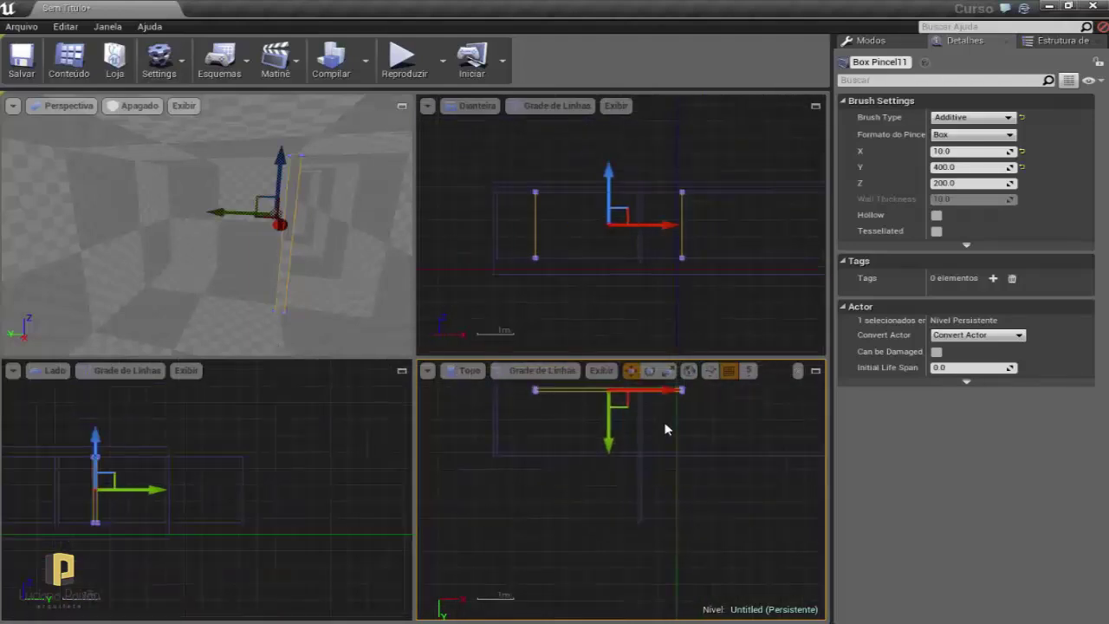
{"action": "scroll", "coordinate": [676, 450], "scroll_direction": "down", "scroll_amount": 1}
{"action": "scroll", "coordinate": [670, 492], "scroll_direction": "down", "scroll_amount": 1}
{"action": "scroll", "coordinate": [669, 489], "scroll_direction": "up", "scroll_amount": 1}
{"action": "scroll", "coordinate": [675, 483], "scroll_direction": "up", "scroll_amount": 2}
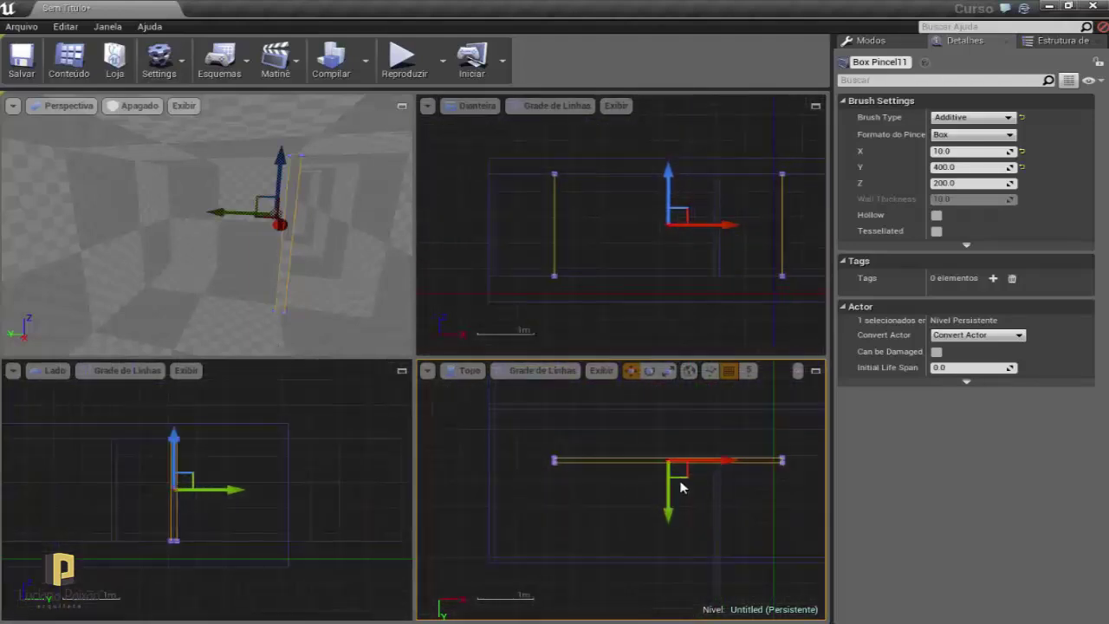
{"action": "scroll", "coordinate": [681, 459], "scroll_direction": "up", "scroll_amount": 2}
{"action": "right_click_drag", "start_coordinate": [700, 438], "coordinate": [602, 439]}
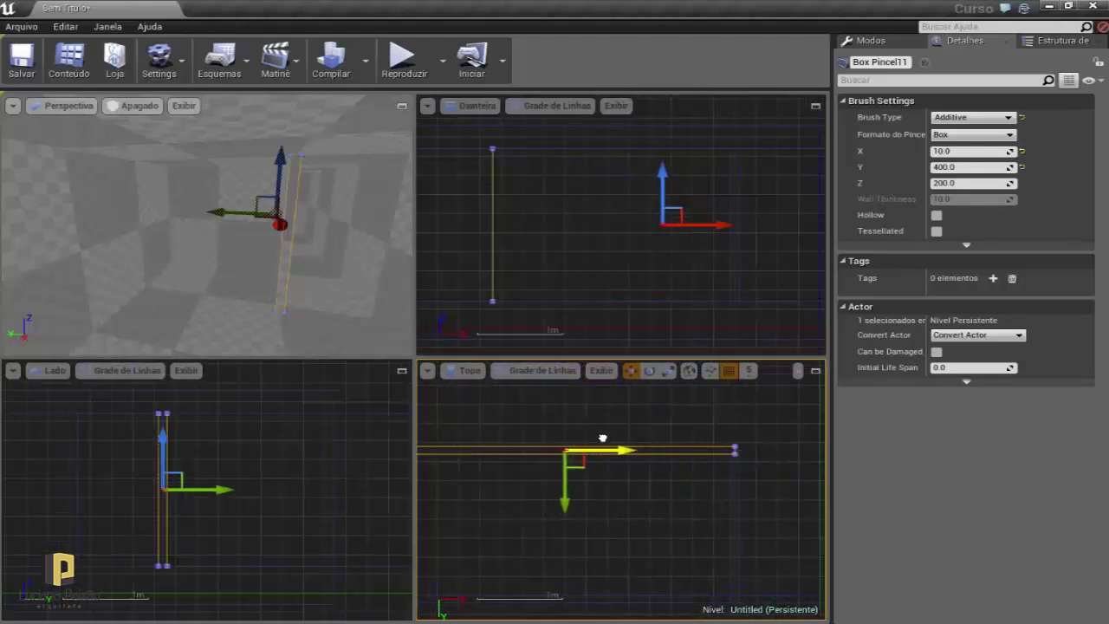
{"action": "left_click_drag", "start_coordinate": [560, 478], "coordinate": [553, 481]}
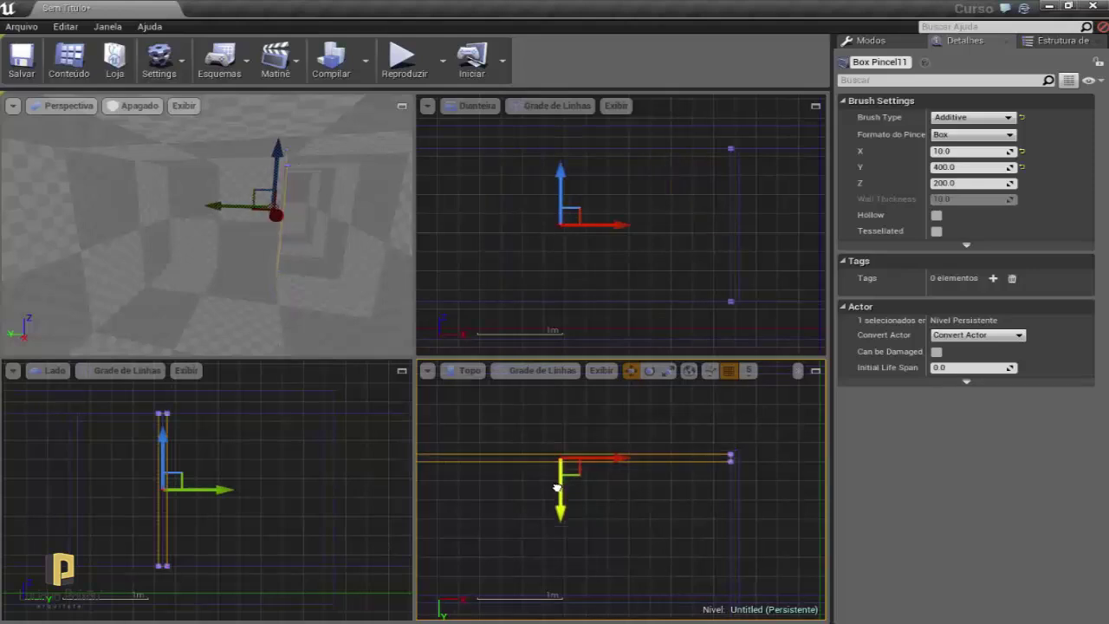
{"action": "scroll", "coordinate": [747, 401], "scroll_direction": "up", "scroll_amount": 5}
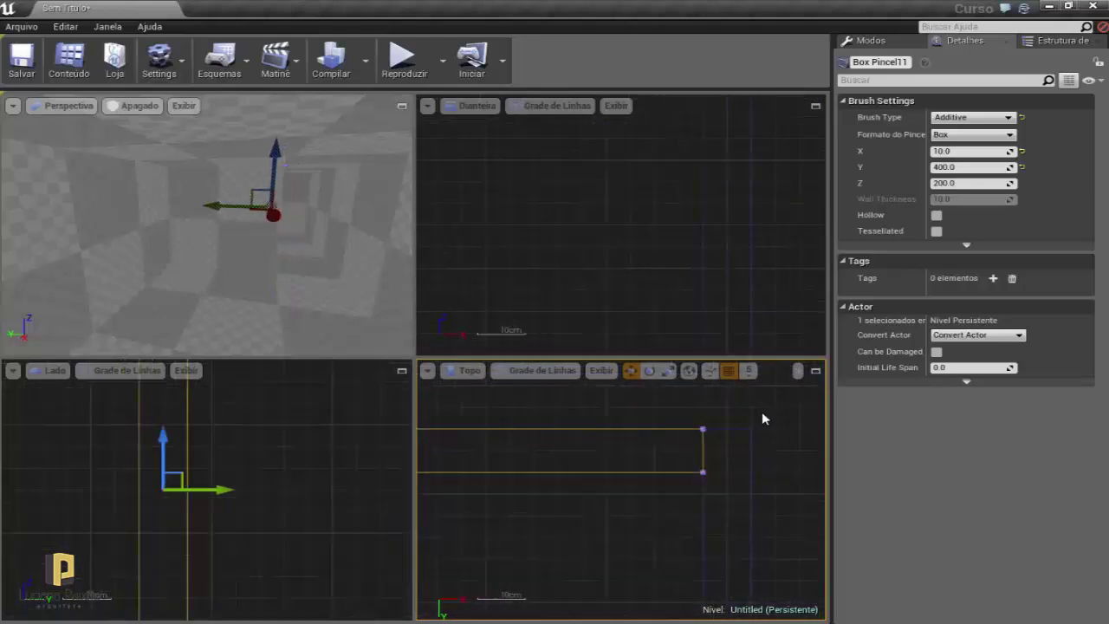
{"action": "left_click", "coordinate": [707, 432]}
{"action": "scroll", "coordinate": [697, 427], "scroll_direction": "down", "scroll_amount": 2}
{"action": "scroll", "coordinate": [684, 419], "scroll_direction": "down", "scroll_amount": 2}
{"action": "scroll", "coordinate": [683, 418], "scroll_direction": "down", "scroll_amount": 2}
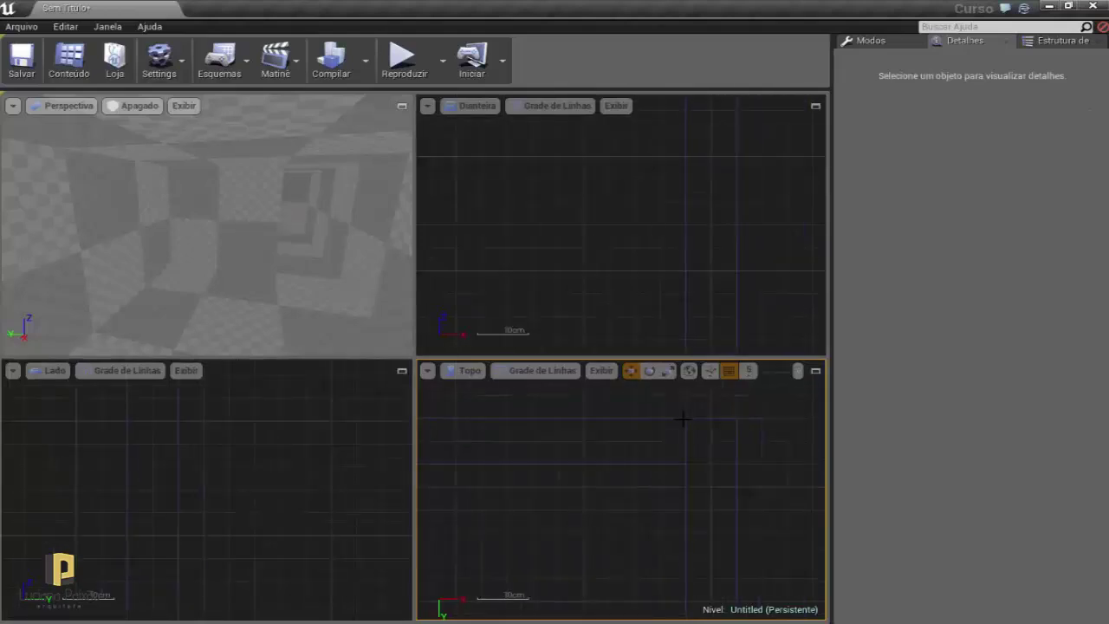
{"action": "scroll", "coordinate": [685, 421], "scroll_direction": "down", "scroll_amount": 2}
{"action": "scroll", "coordinate": [684, 417], "scroll_direction": "down", "scroll_amount": 2}
{"action": "scroll", "coordinate": [566, 423], "scroll_direction": "down", "scroll_amount": 1}
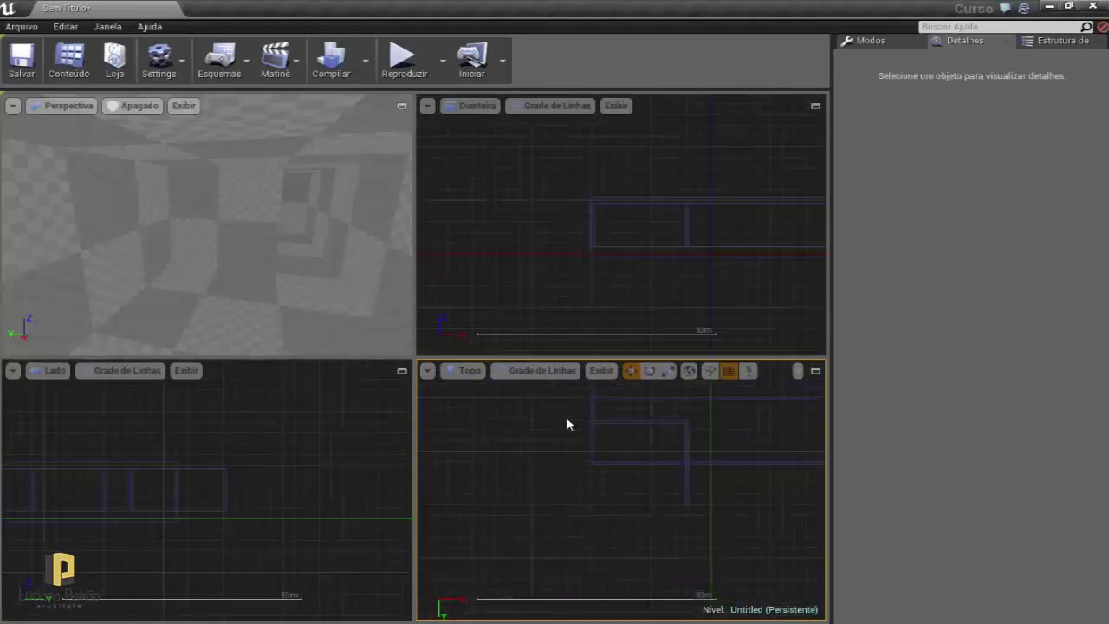
{"action": "scroll", "coordinate": [642, 448], "scroll_direction": "down", "scroll_amount": 1}
{"action": "scroll", "coordinate": [614, 440], "scroll_direction": "up", "scroll_amount": 5}
{"action": "left_click", "coordinate": [613, 437]}
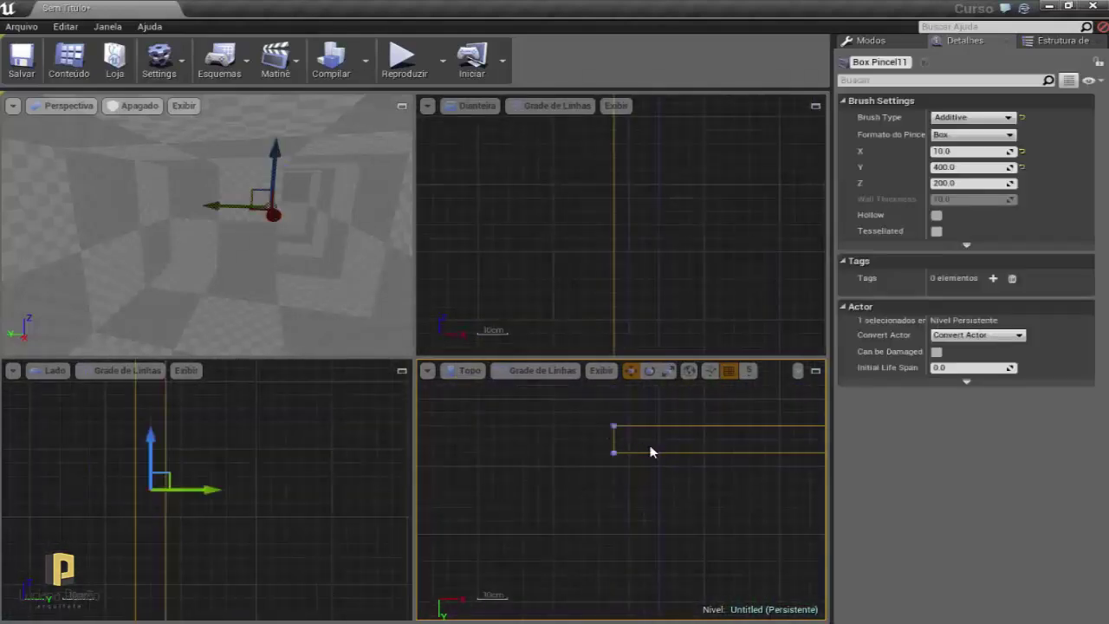
{"action": "scroll", "coordinate": [591, 457], "scroll_direction": "down", "scroll_amount": 1}
{"action": "scroll", "coordinate": [590, 453], "scroll_direction": "down", "scroll_amount": 1}
{"action": "scroll", "coordinate": [595, 454], "scroll_direction": "down", "scroll_amount": 1}
{"action": "scroll", "coordinate": [594, 450], "scroll_direction": "up", "scroll_amount": 1}
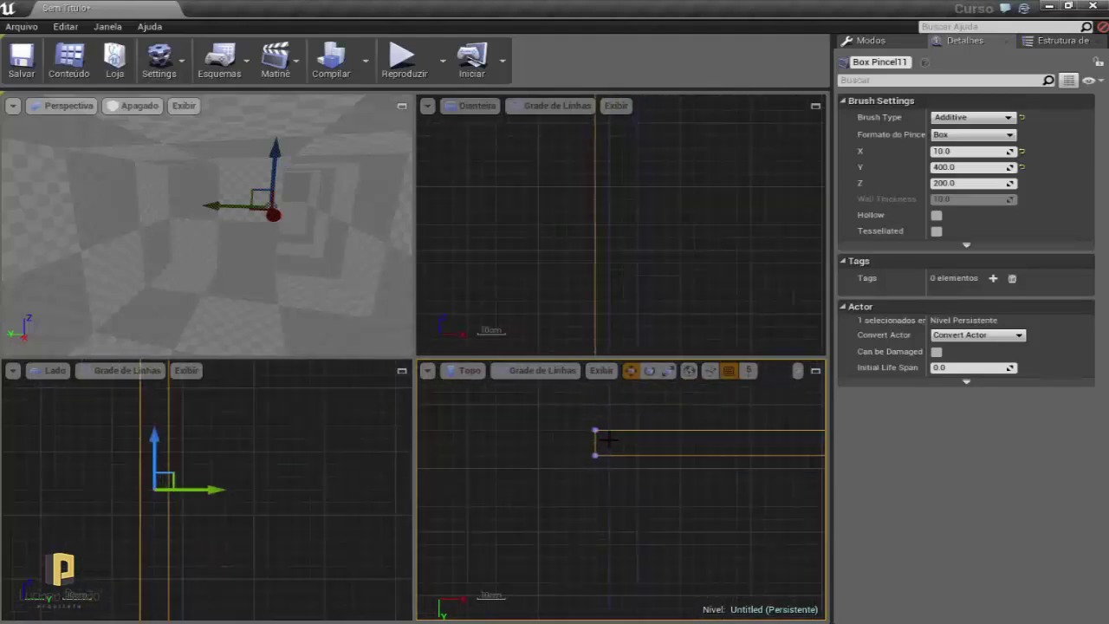
{"action": "scroll", "coordinate": [589, 442], "scroll_direction": "up", "scroll_amount": 1}
{"action": "scroll", "coordinate": [592, 442], "scroll_direction": "up", "scroll_amount": 1}
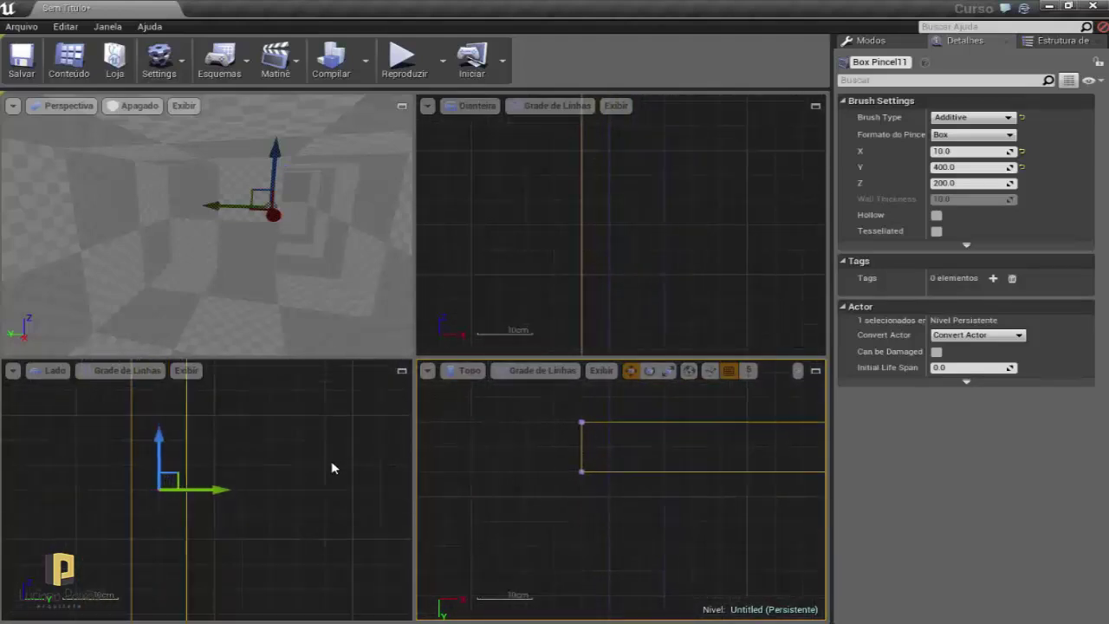
{"action": "right_click_drag", "start_coordinate": [333, 468], "coordinate": [317, 470]}
{"action": "right_click_drag", "start_coordinate": [597, 445], "coordinate": [555, 454]}
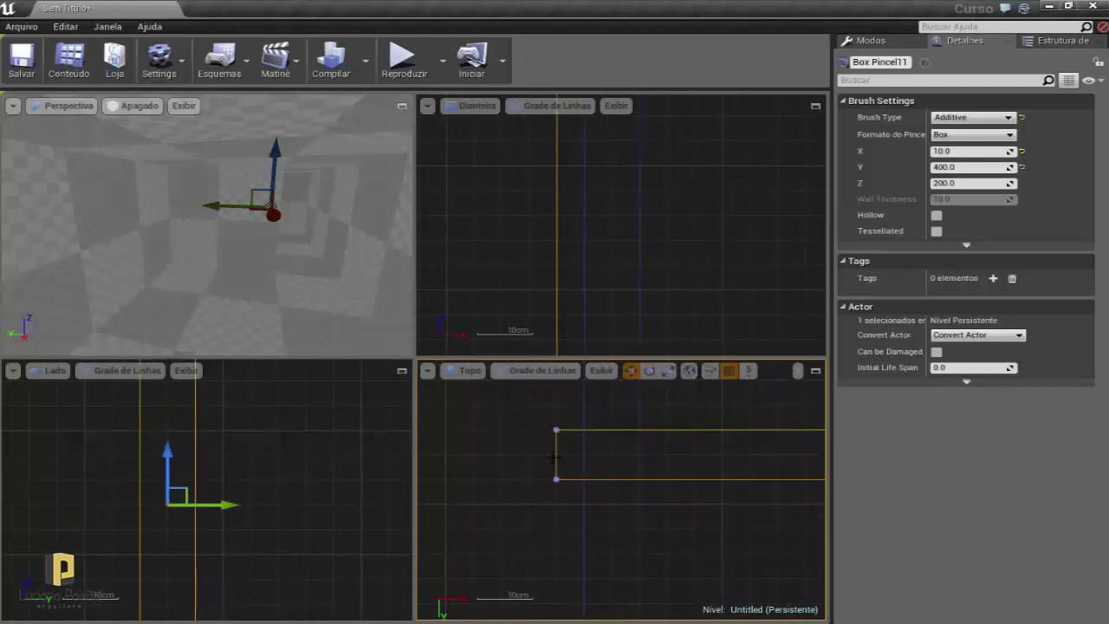
Switch to Geometry Editing mode and marquee-select both end vertices of the partition.
{"action": "left_click", "coordinate": [859, 41]}
{"action": "left_click", "coordinate": [1023, 80]}
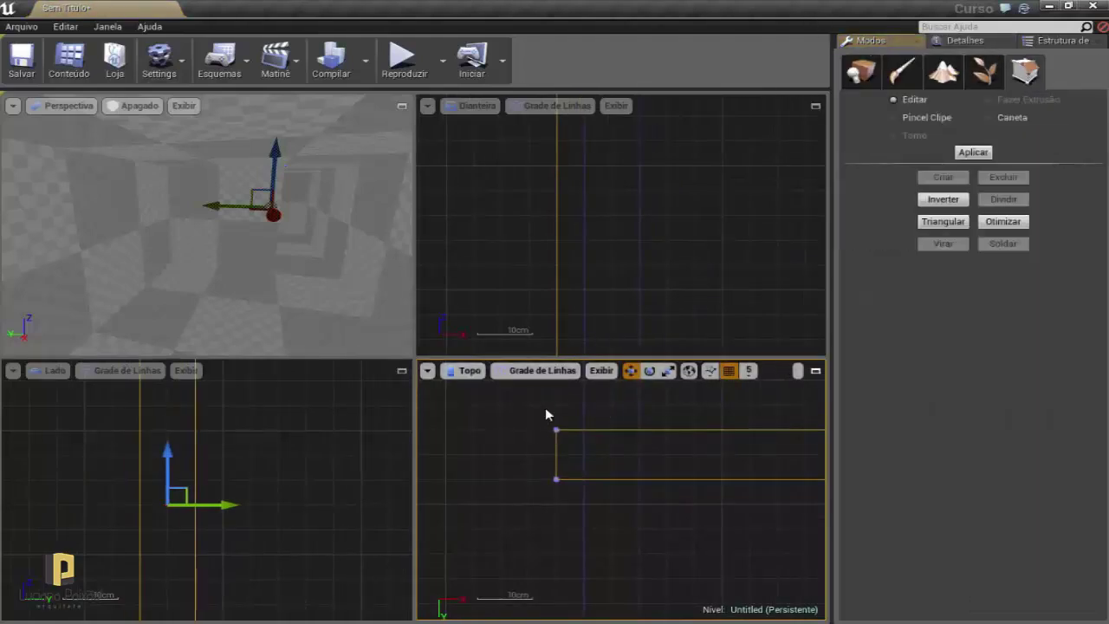
{"action": "left_click_drag", "start_coordinate": [550, 438], "coordinate": [574, 501]}
{"action": "left_click_drag", "start_coordinate": [548, 445], "coordinate": [577, 501]}
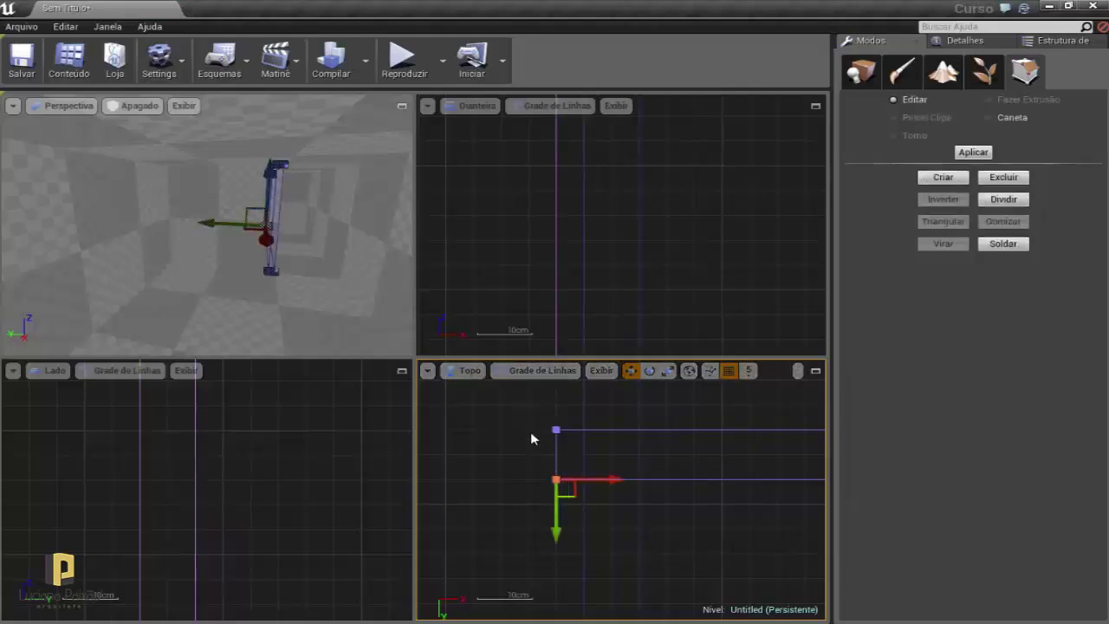
{"action": "left_click", "coordinate": [522, 416]}
{"action": "mouse_move", "coordinate": [522, 401]}
{"action": "left_mouse_down"}
{"action": "mouse_move", "coordinate": [570, 501]}
{"action": "mouse_move", "coordinate": [709, 484]}
{"action": "left_mouse_up"}
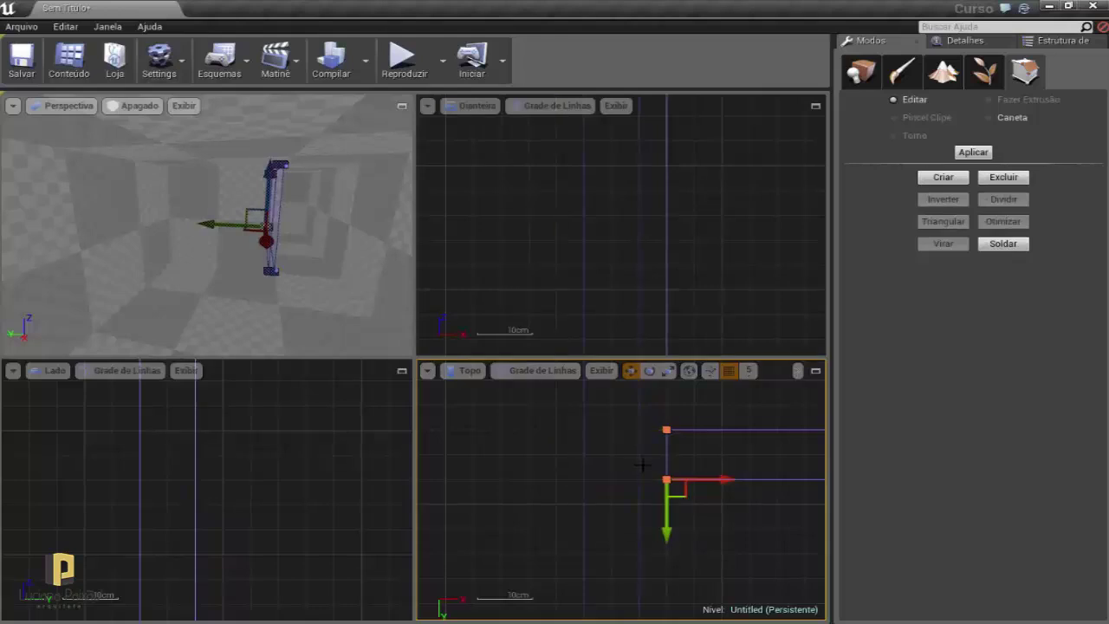
Move both end vertices left along X, snapped to the grid.
{"action": "right_click_drag", "start_coordinate": [653, 459], "coordinate": [572, 463]}
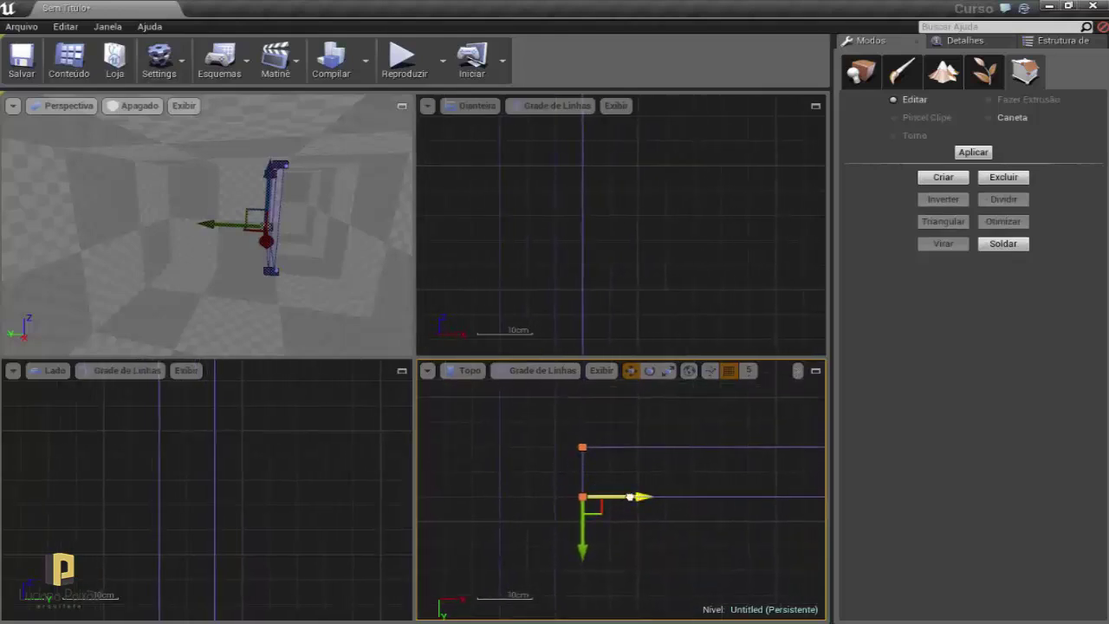
{"action": "left_click_drag", "start_coordinate": [630, 496], "coordinate": [499, 489]}
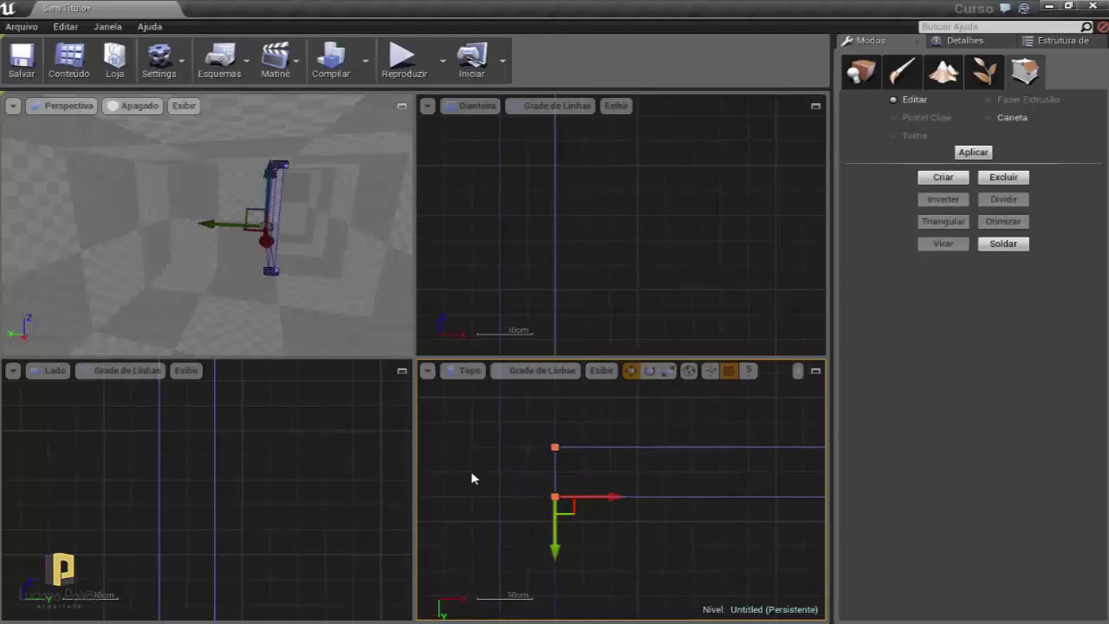
{"action": "key", "text": "Delete"}
{"action": "scroll", "coordinate": [562, 464], "scroll_direction": "up", "scroll_amount": 2}
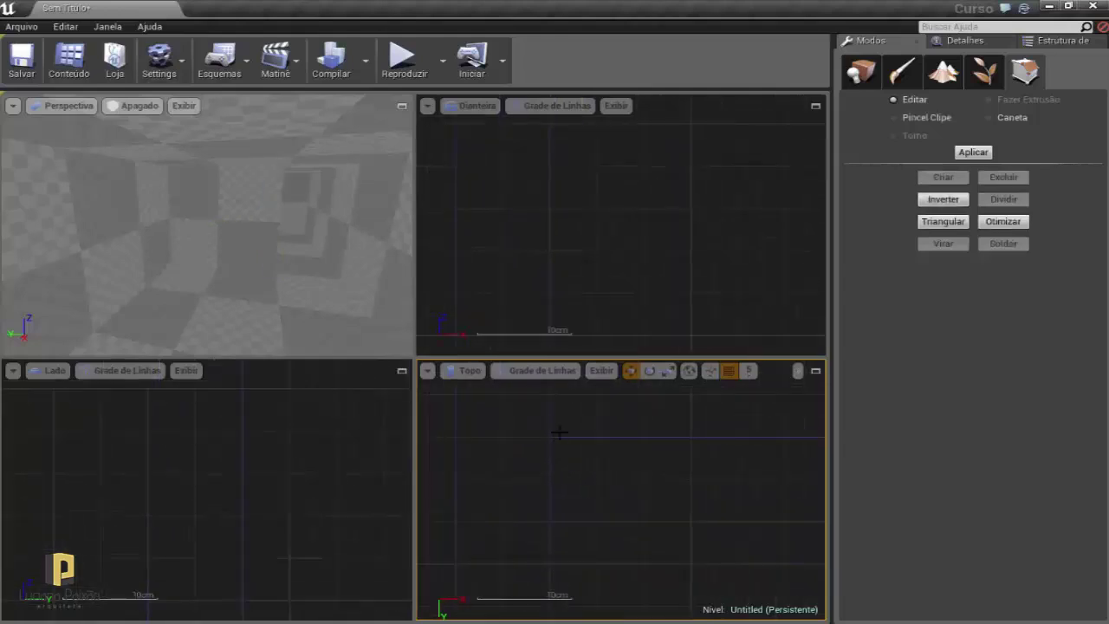
{"action": "scroll", "coordinate": [572, 433], "scroll_direction": "up", "scroll_amount": 2}
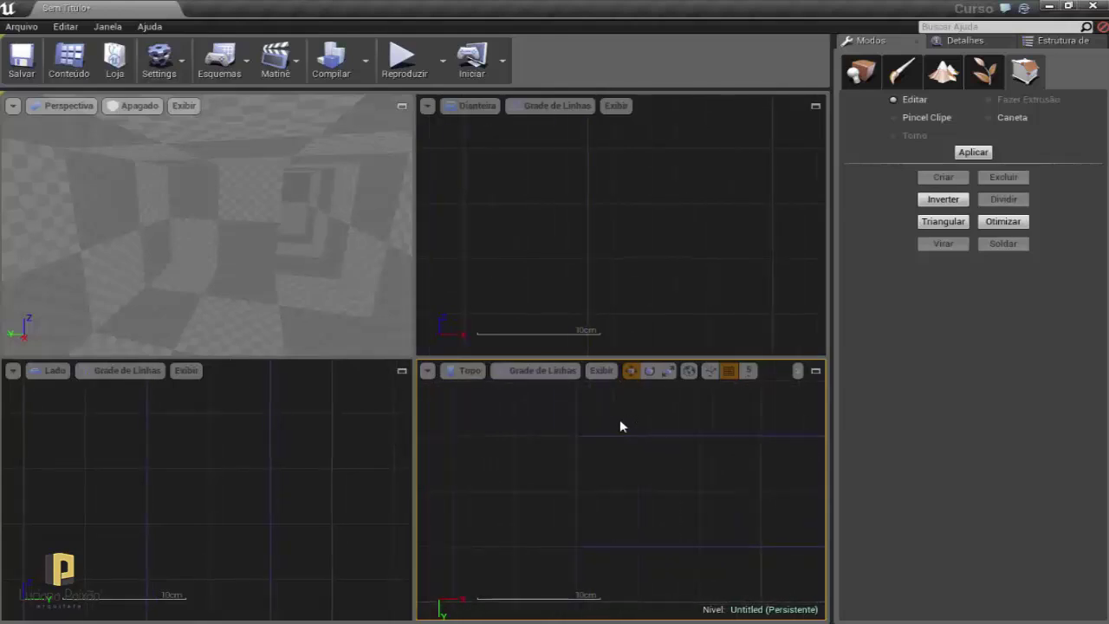
{"action": "mouse_move", "coordinate": [699, 414]}
{"action": "right_mouse_down"}
{"action": "mouse_move", "coordinate": [669, 417]}
{"action": "mouse_move", "coordinate": [682, 429]}
{"action": "right_mouse_up"}
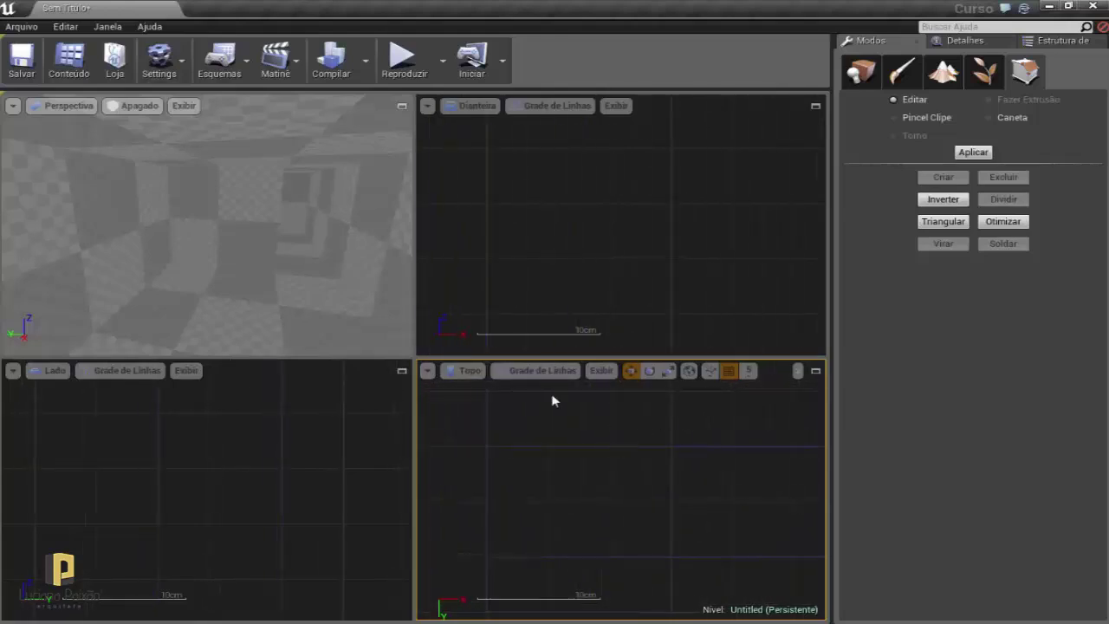
Reselect the partition brush and pan the top and side views over it.
{"action": "left_click", "coordinate": [514, 446]}
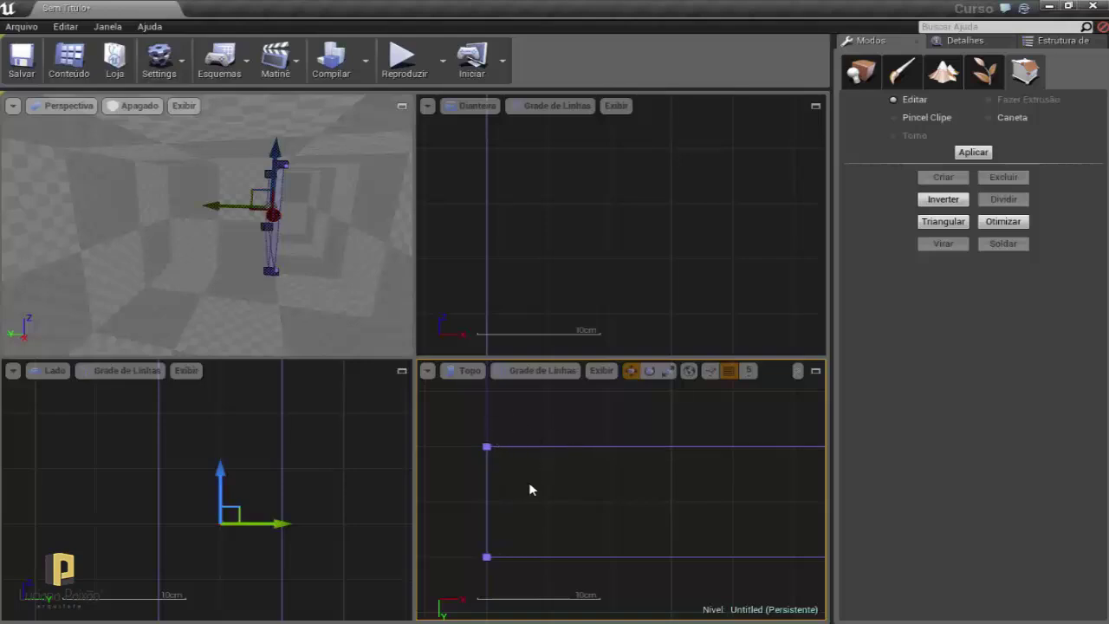
{"action": "right_click_drag", "start_coordinate": [529, 490], "coordinate": [569, 449]}
{"action": "scroll", "coordinate": [567, 446], "scroll_direction": "up", "scroll_amount": 2}
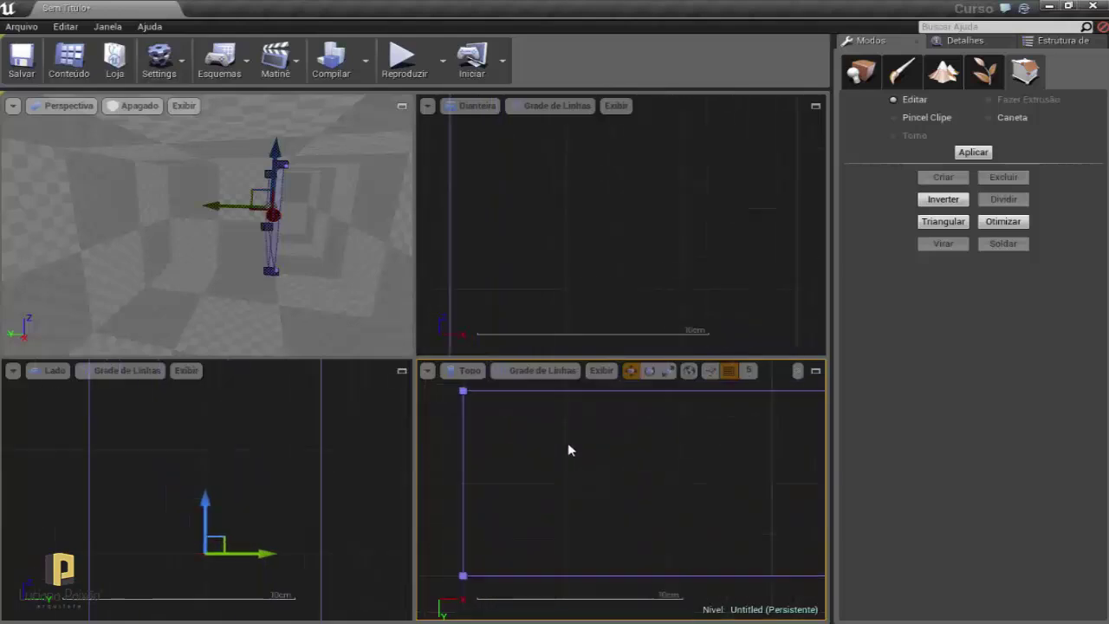
{"action": "scroll", "coordinate": [568, 449], "scroll_direction": "down", "scroll_amount": 5}
{"action": "right_click_drag", "start_coordinate": [365, 462], "coordinate": [372, 442]}
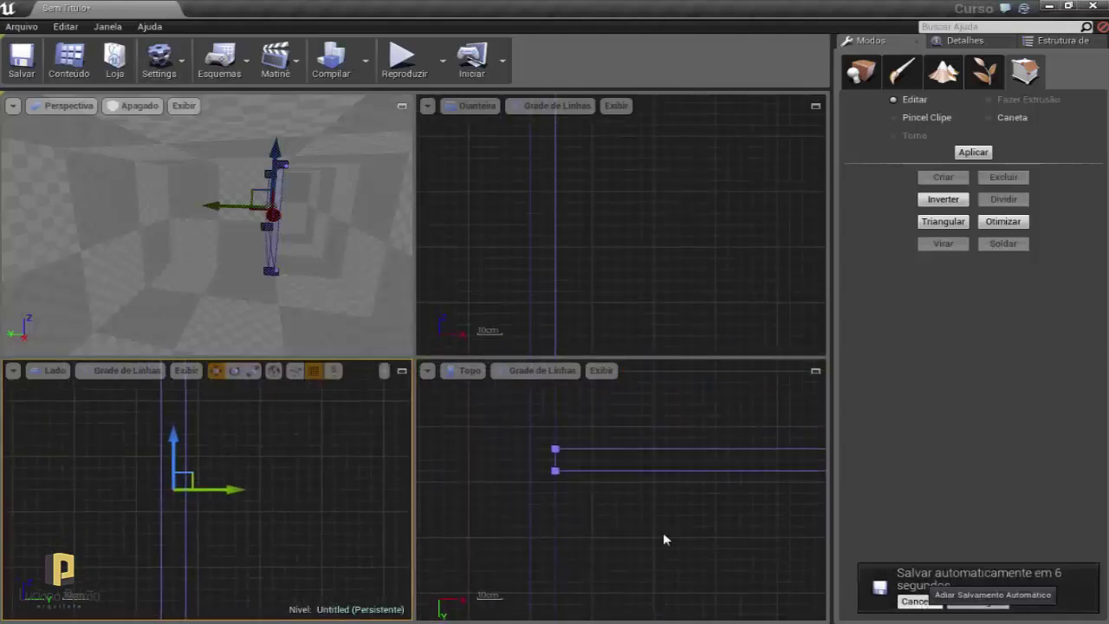
{"action": "right_click_drag", "start_coordinate": [308, 452], "coordinate": [376, 465]}
{"action": "scroll", "coordinate": [378, 475], "scroll_direction": "up", "scroll_amount": 1}
{"action": "scroll", "coordinate": [376, 470], "scroll_direction": "down", "scroll_amount": 2}
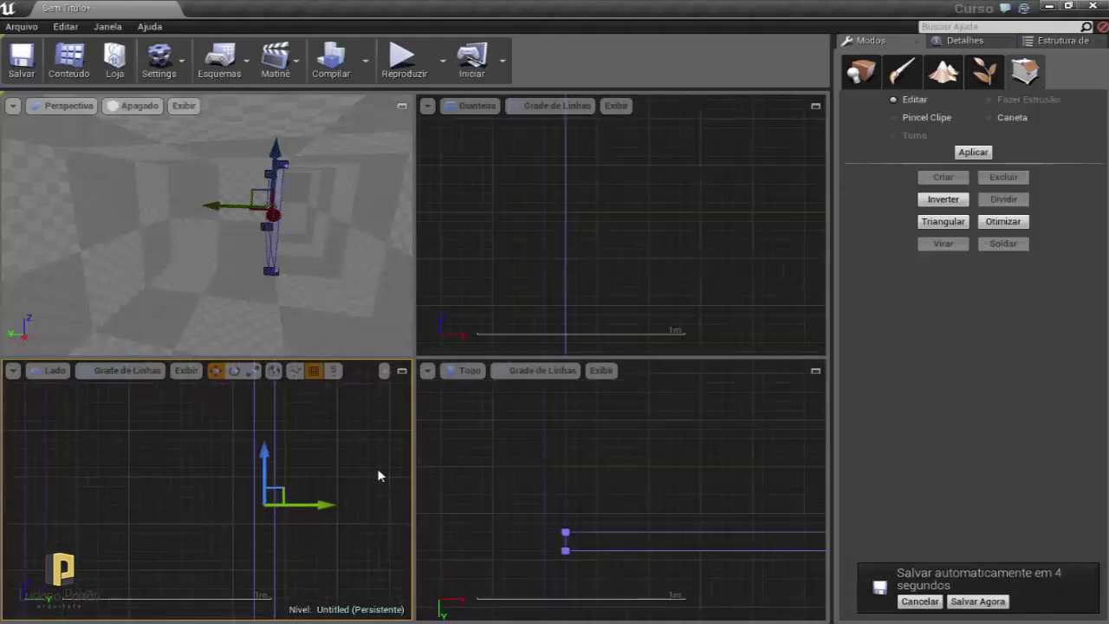
{"action": "scroll", "coordinate": [379, 477], "scroll_direction": "down", "scroll_amount": 2}
{"action": "left_click", "coordinate": [246, 455]}
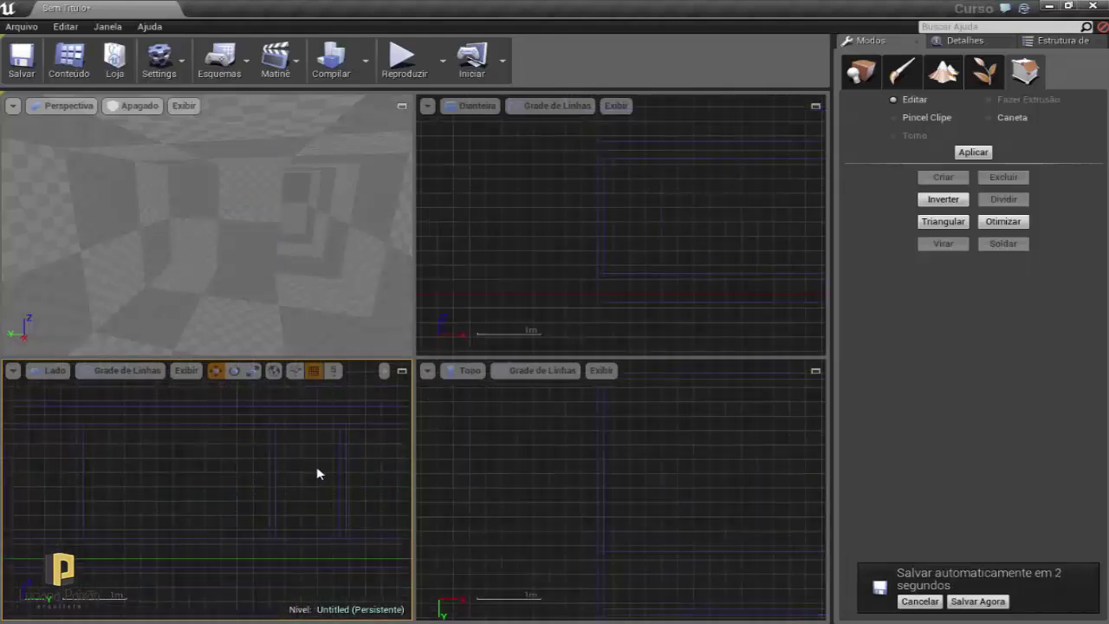
{"action": "scroll", "coordinate": [317, 459], "scroll_direction": "down", "scroll_amount": 2}
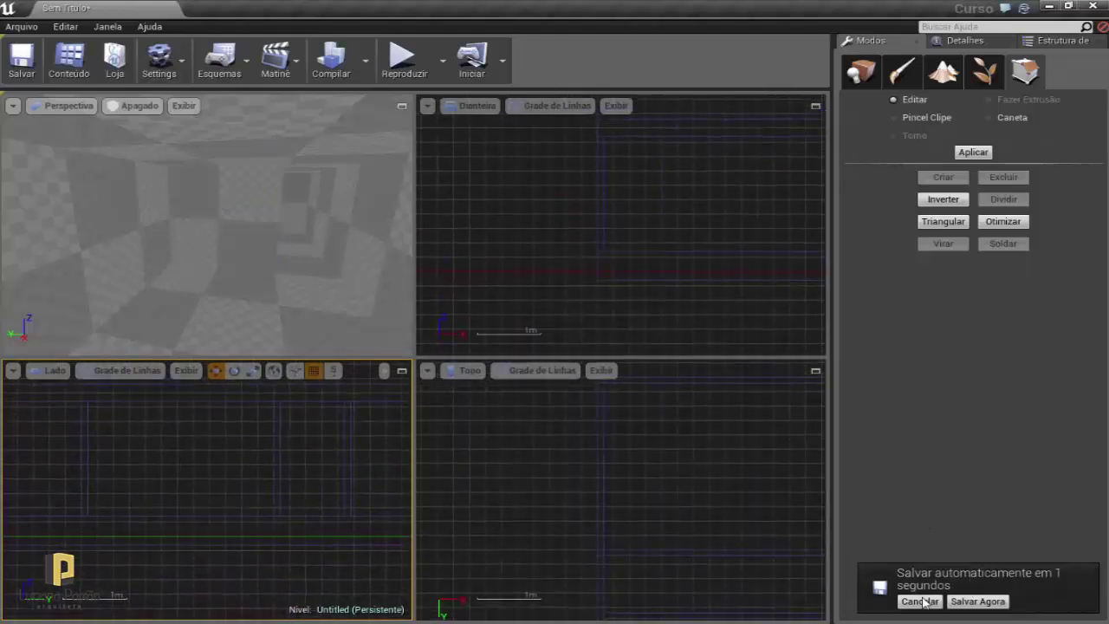
{"action": "scroll", "coordinate": [494, 448], "scroll_direction": "up", "scroll_amount": 2}
{"action": "scroll", "coordinate": [317, 460], "scroll_direction": "up", "scroll_amount": 1}
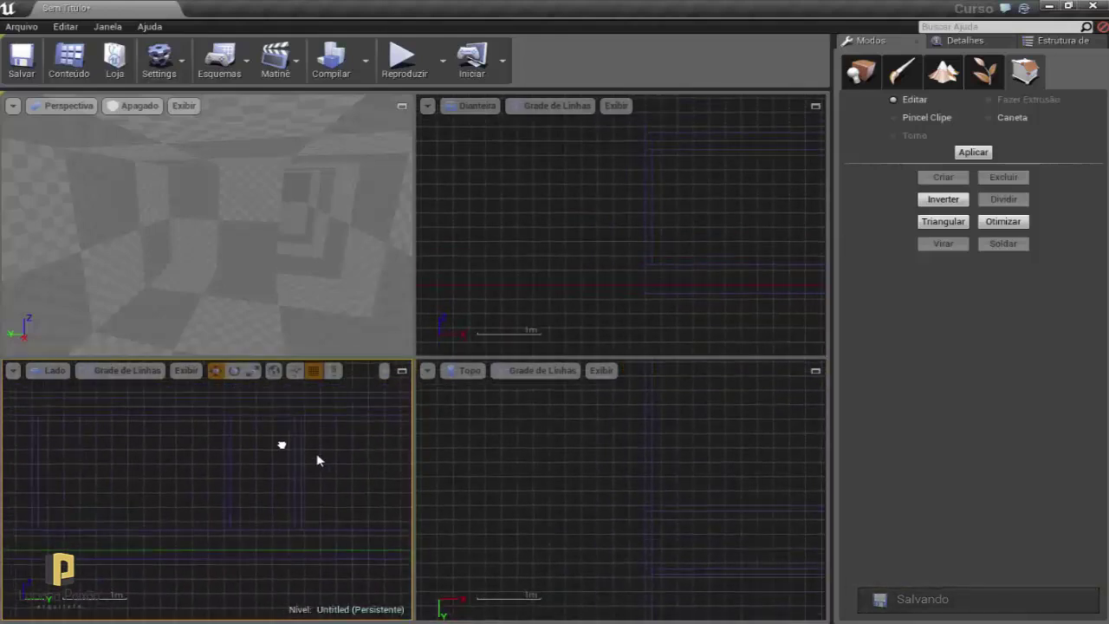
{"action": "right_click_drag", "start_coordinate": [275, 325], "coordinate": [274, 325]}
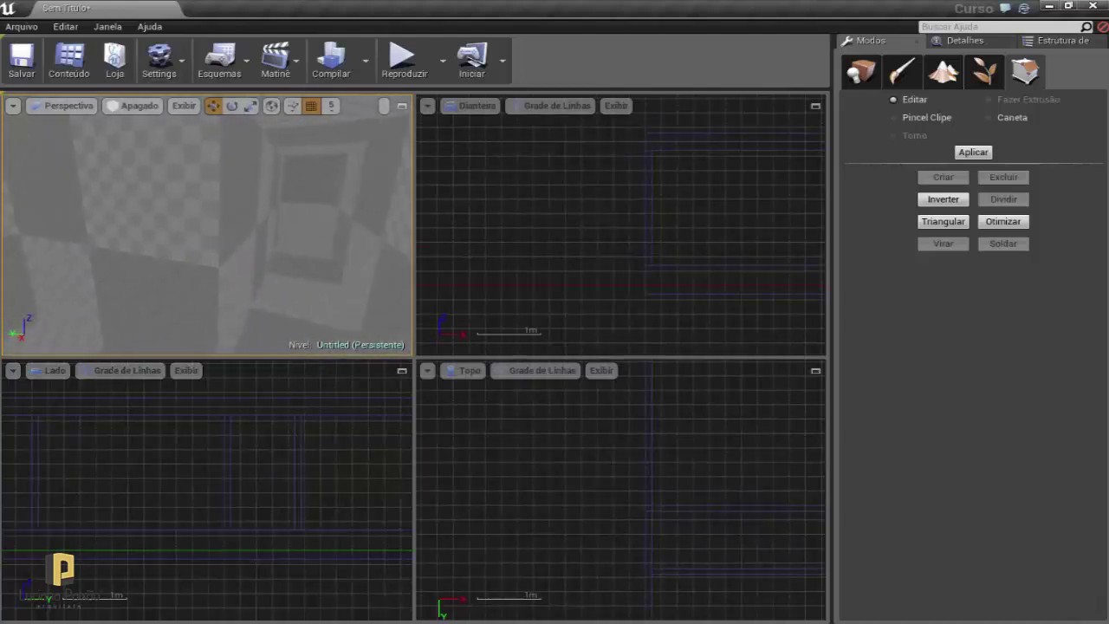
{"action": "right_click_drag", "start_coordinate": [275, 325], "coordinate": [275, 325]}
{"action": "left_click", "coordinate": [246, 205]}
{"action": "left_click", "coordinate": [171, 302]}
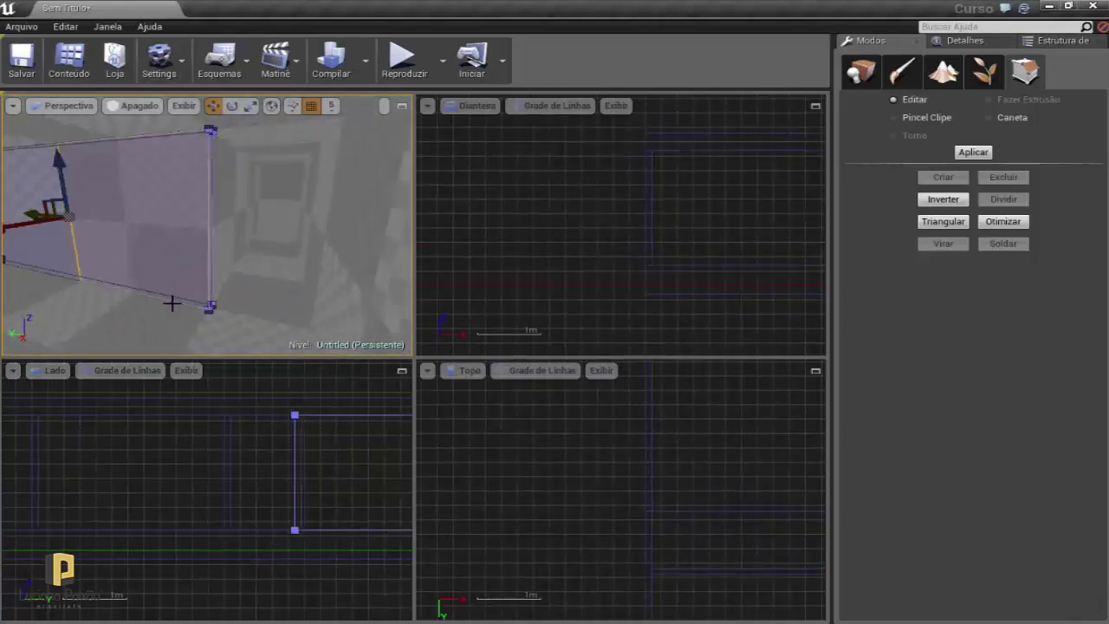
{"action": "left_click_drag", "start_coordinate": [172, 302], "coordinate": [158, 319]}
{"action": "right_click_drag", "start_coordinate": [159, 319], "coordinate": [159, 320]}
{"action": "right_click_drag", "start_coordinate": [203, 226], "coordinate": [203, 225]}
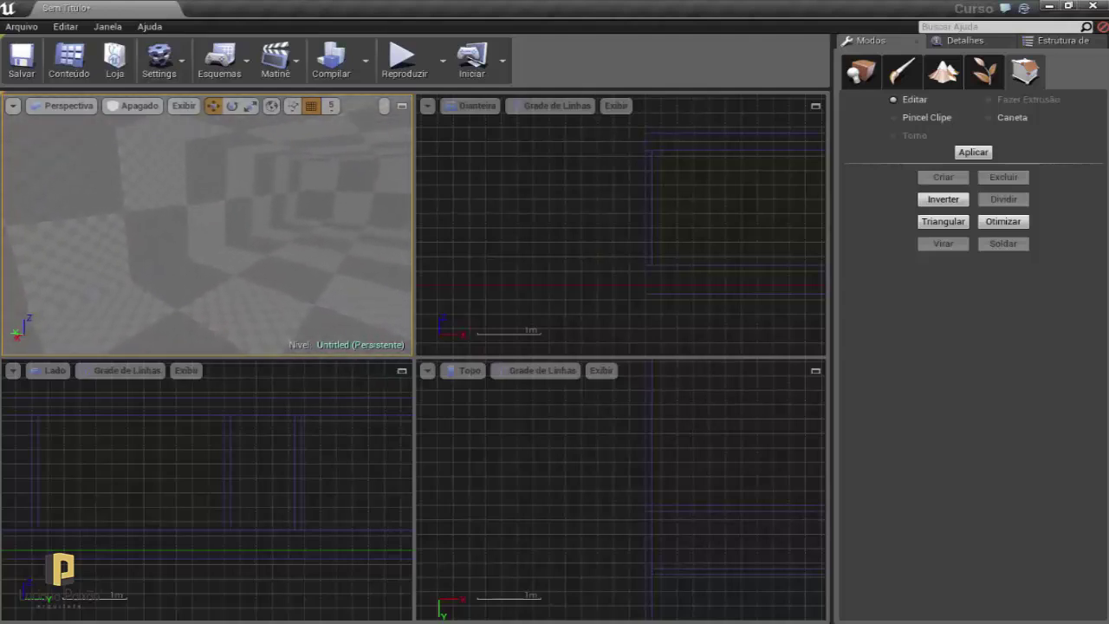